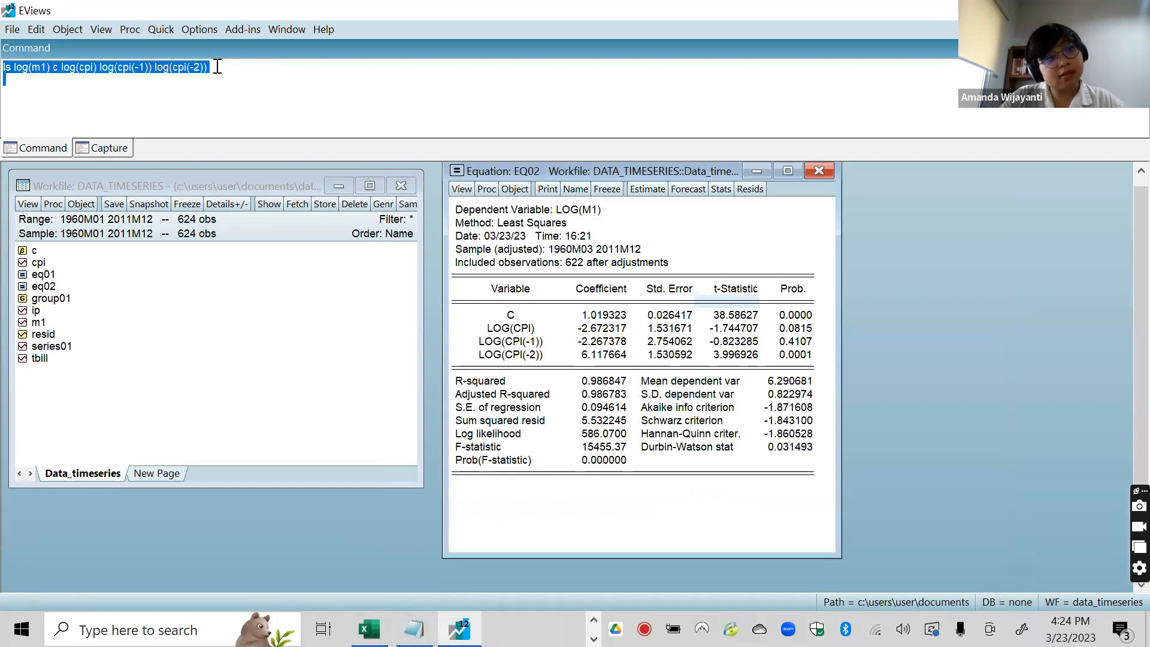
Run the command show cpi cpi(-1) cpi(-2) to open CPI and its first two lags as a group
key(Down)
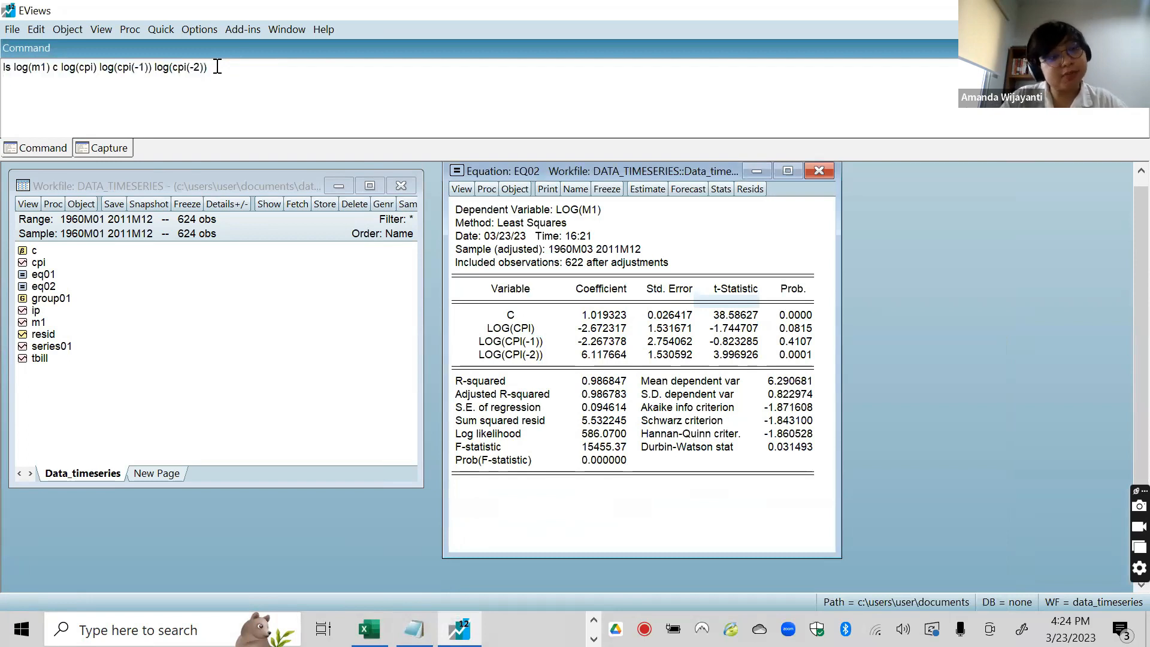
text(show cpi cpi(-1) cpi(-2))
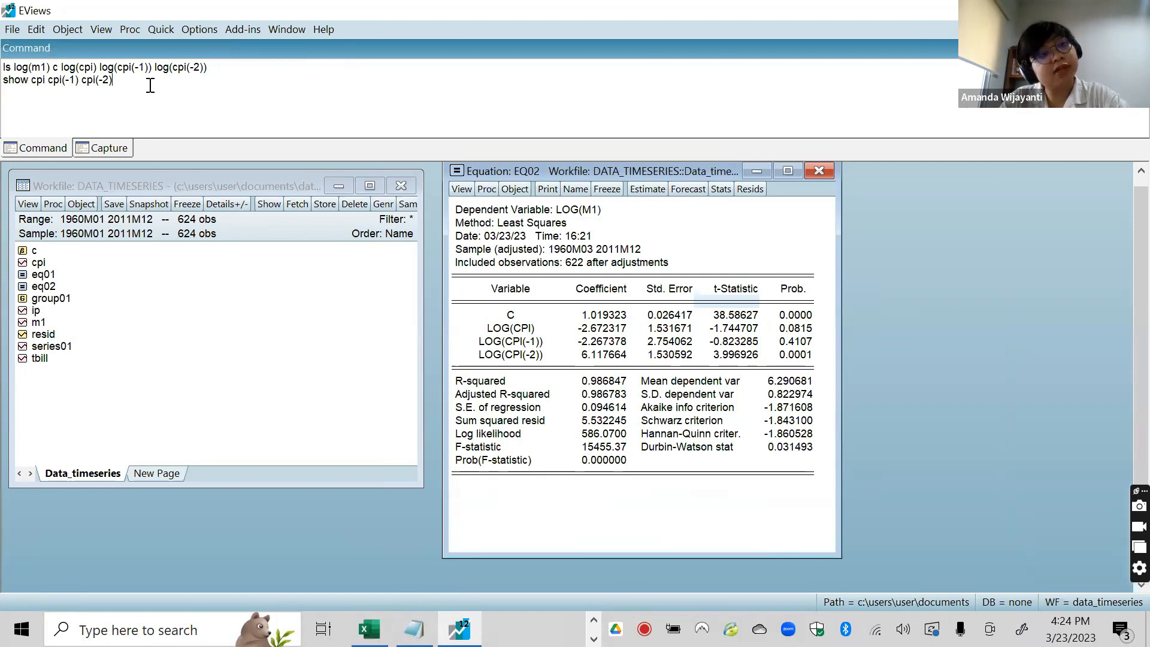
key(Return)
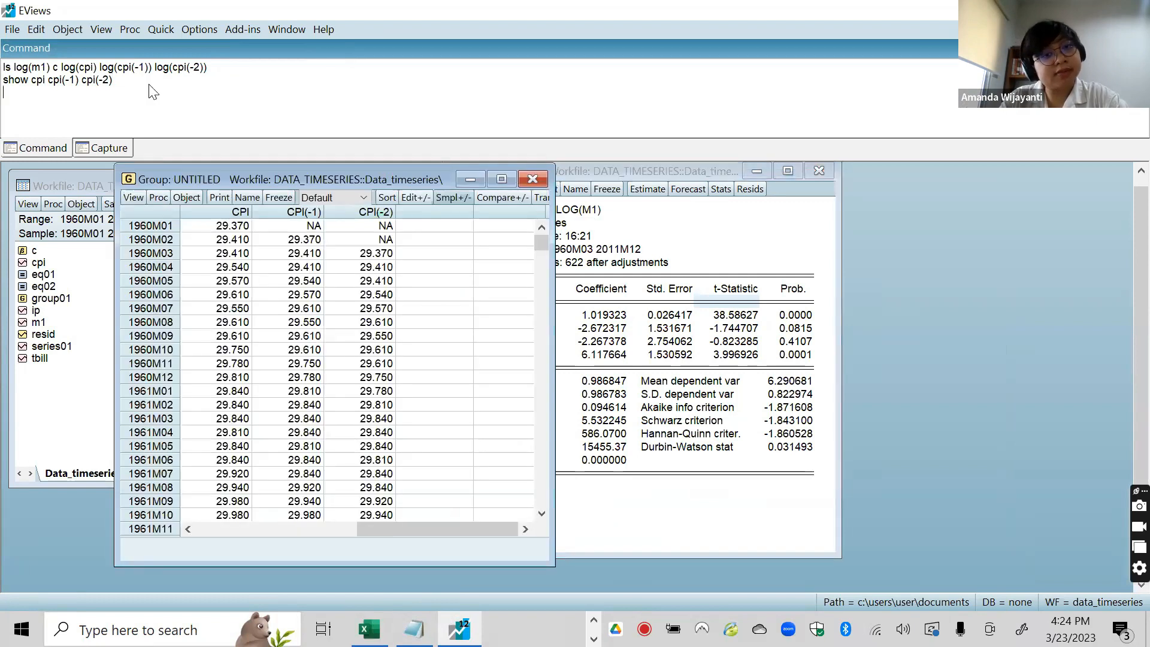
click(133, 198)
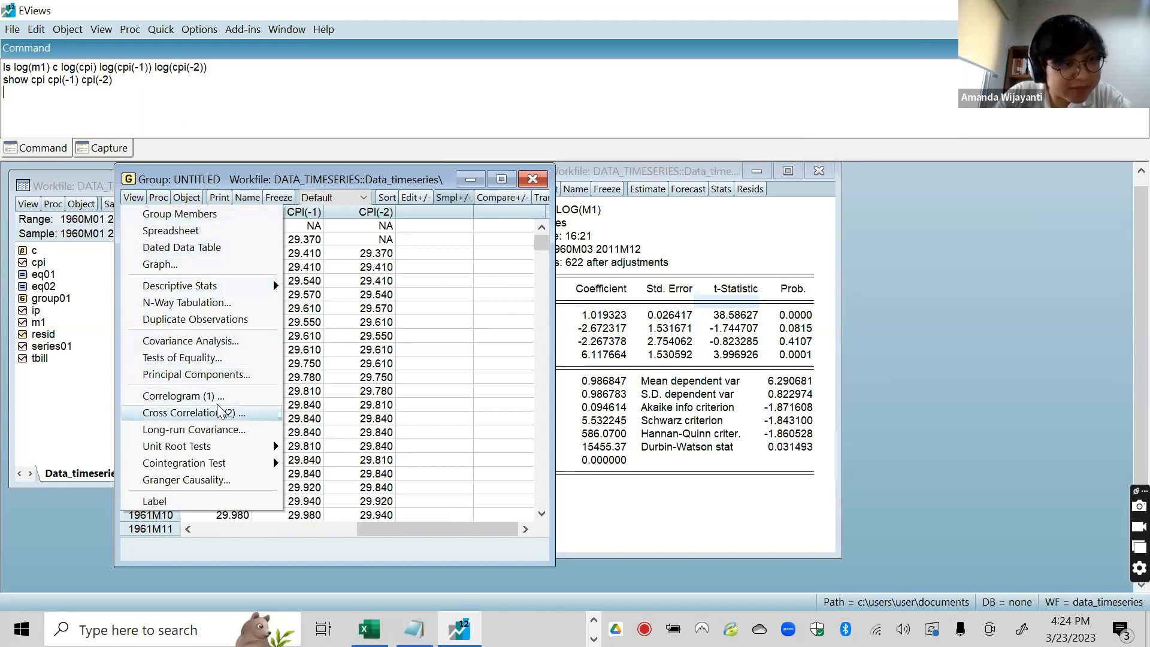
mouse_move(242, 289)
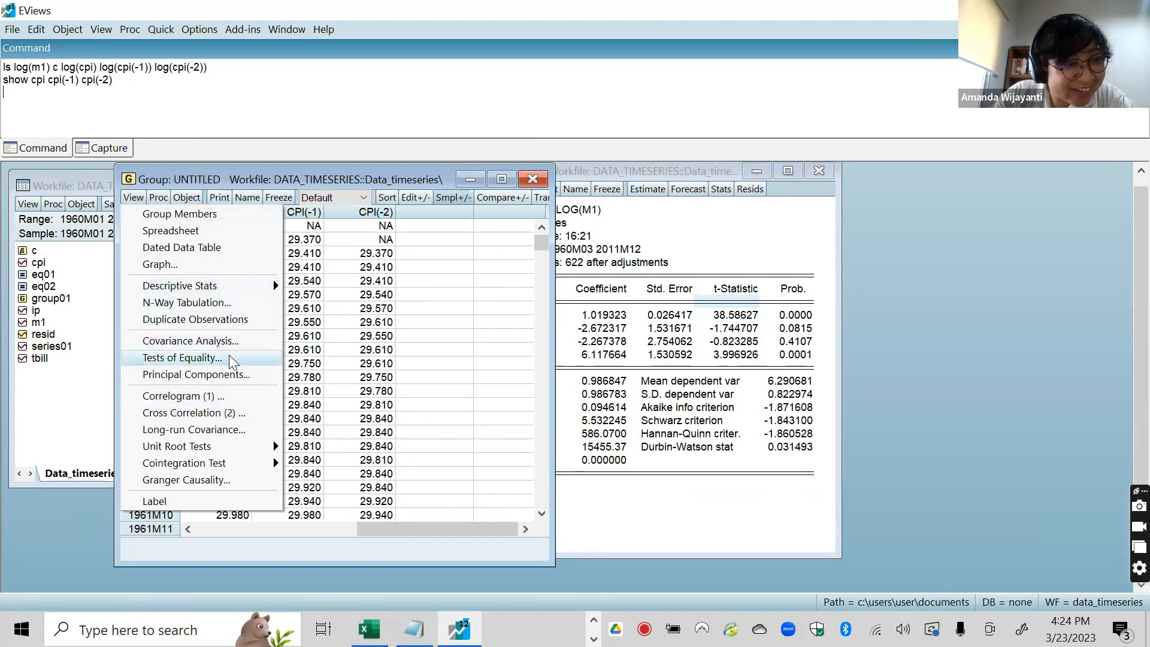
click(224, 415)
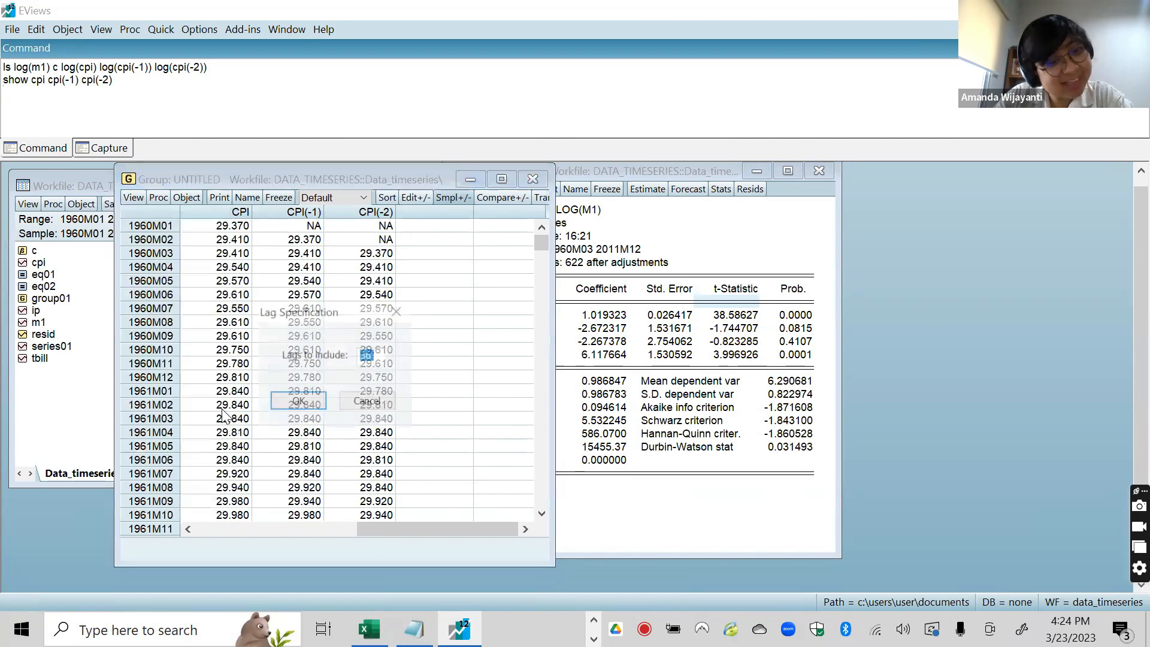
click(354, 400)
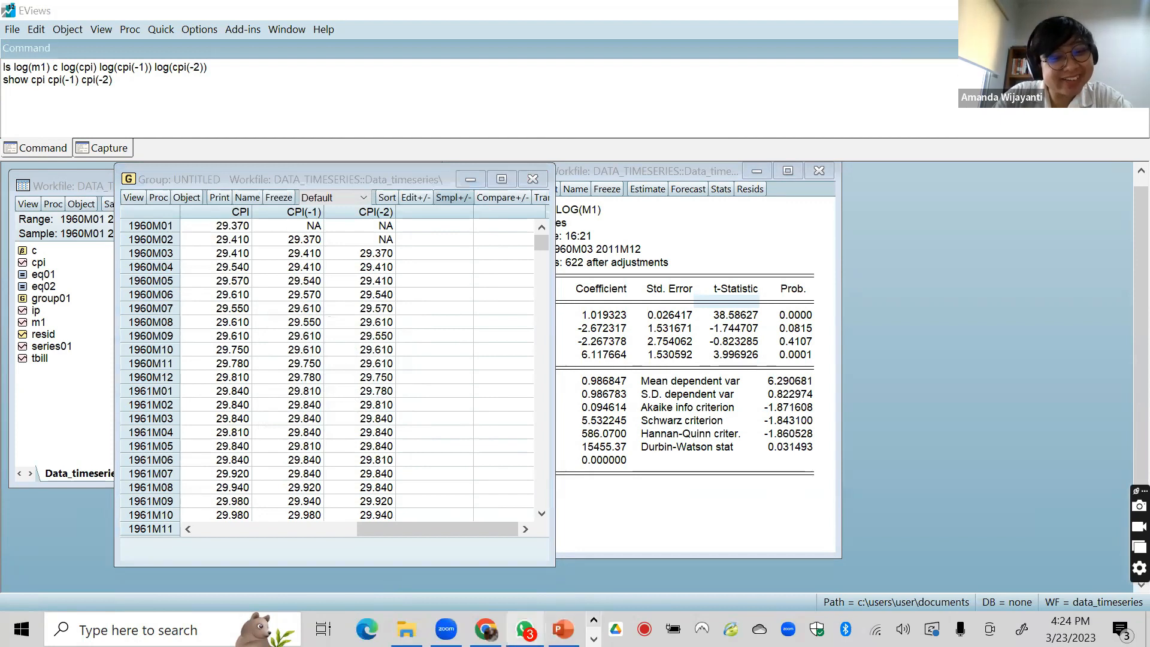
Switch to the PowerPoint slide to check the correlation matrix instructions, and return to EViews
click(563, 629)
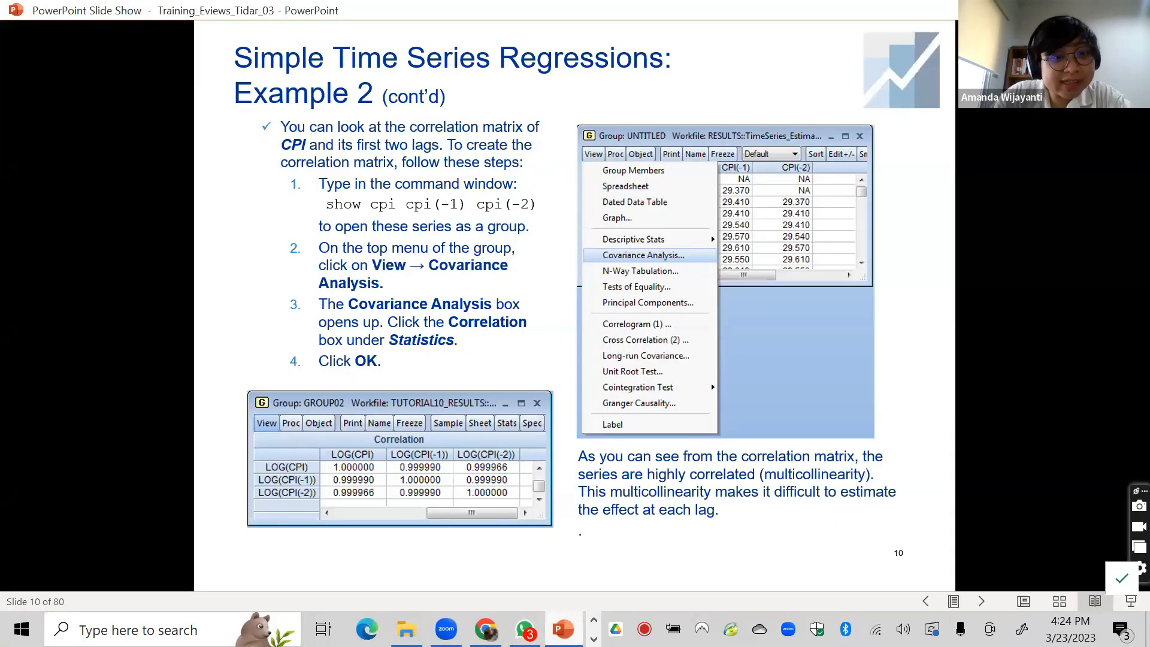
click(594, 640)
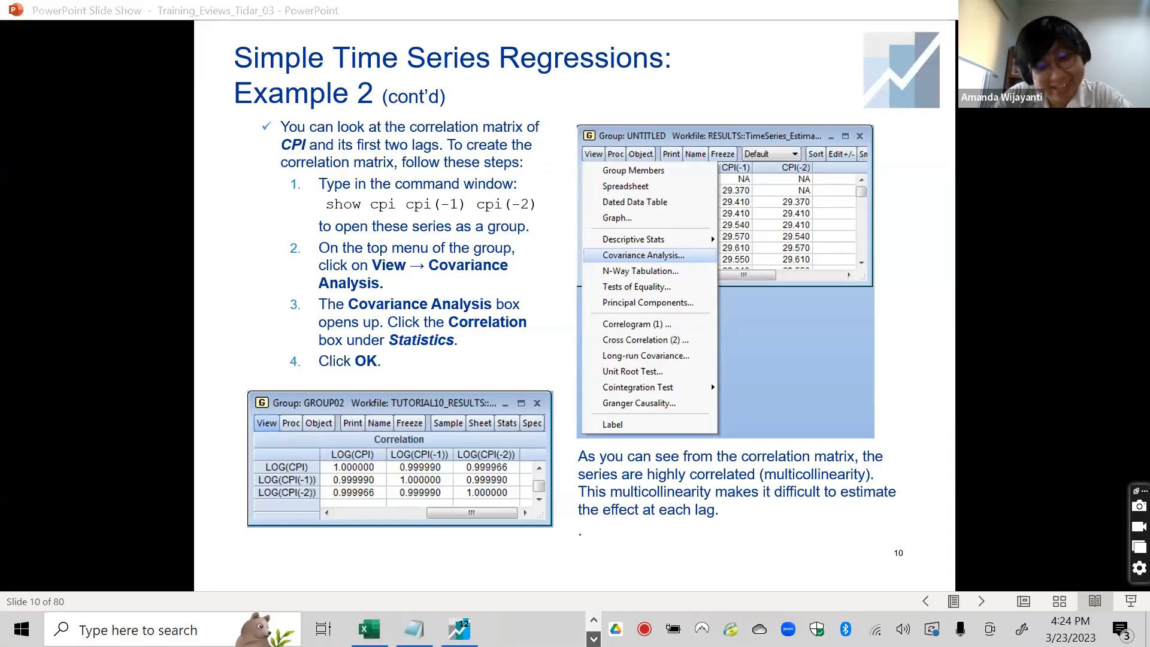
click(460, 629)
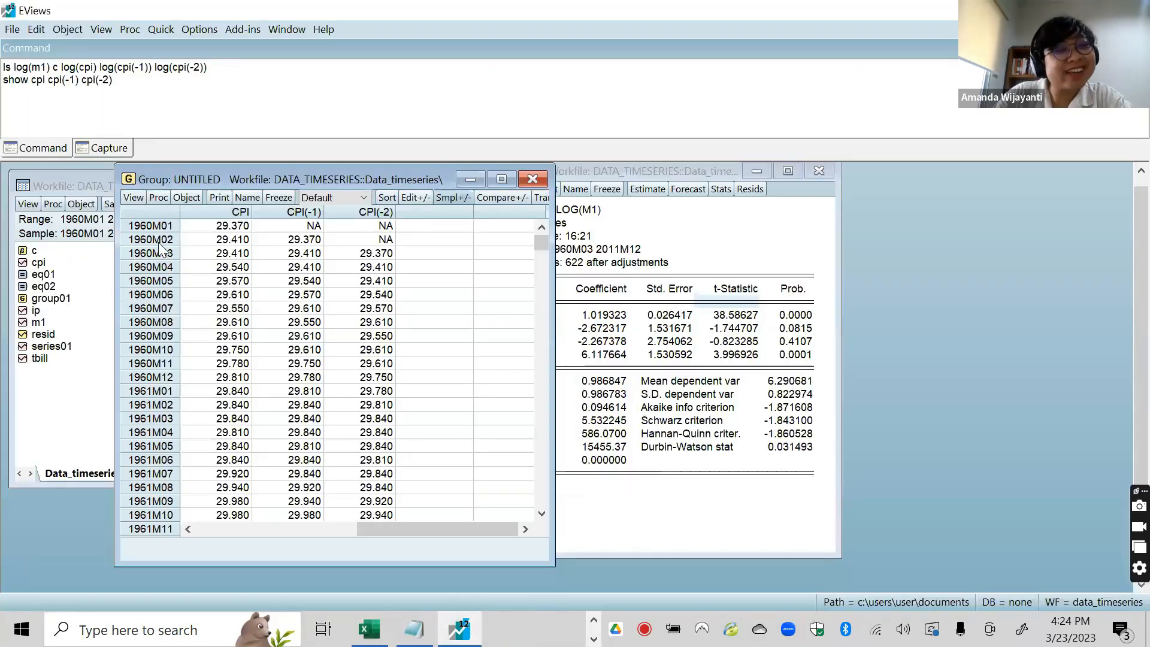
Open the Covariance Analysis settings for the group of CPI and its two lags
click(137, 192)
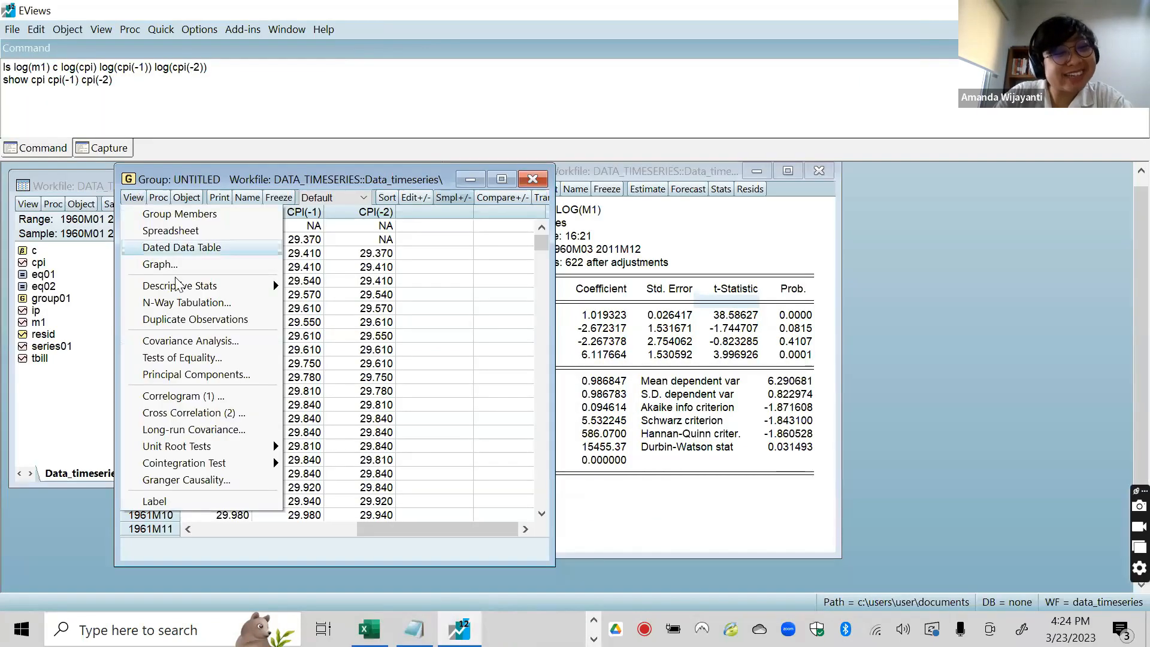
click(199, 341)
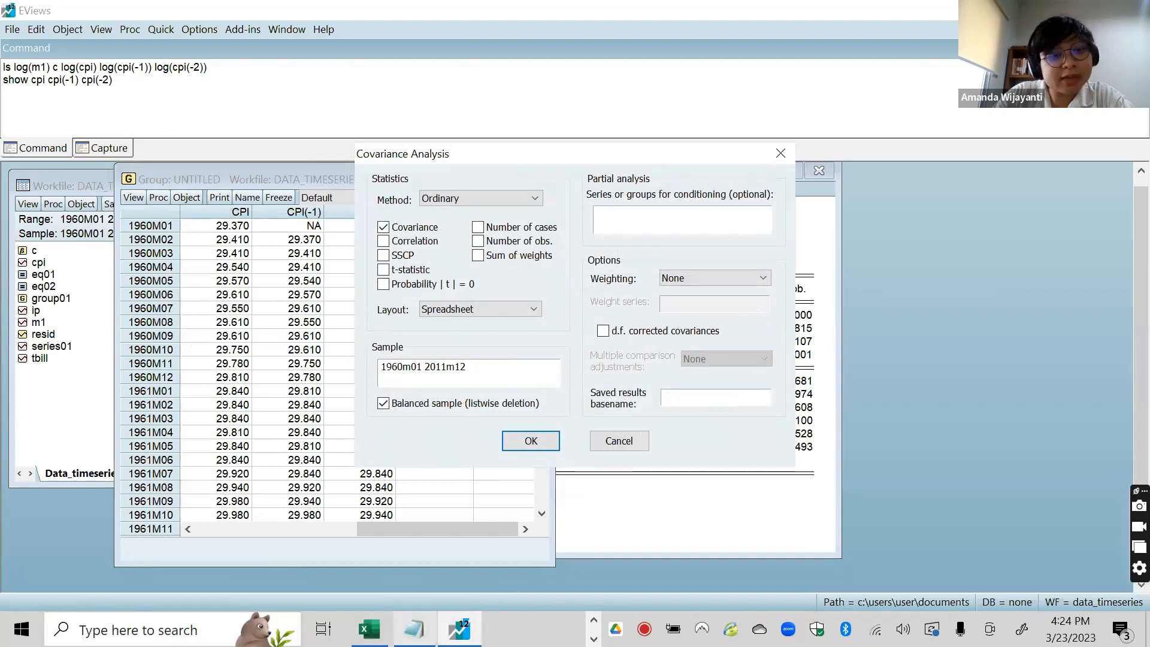
click(616, 629)
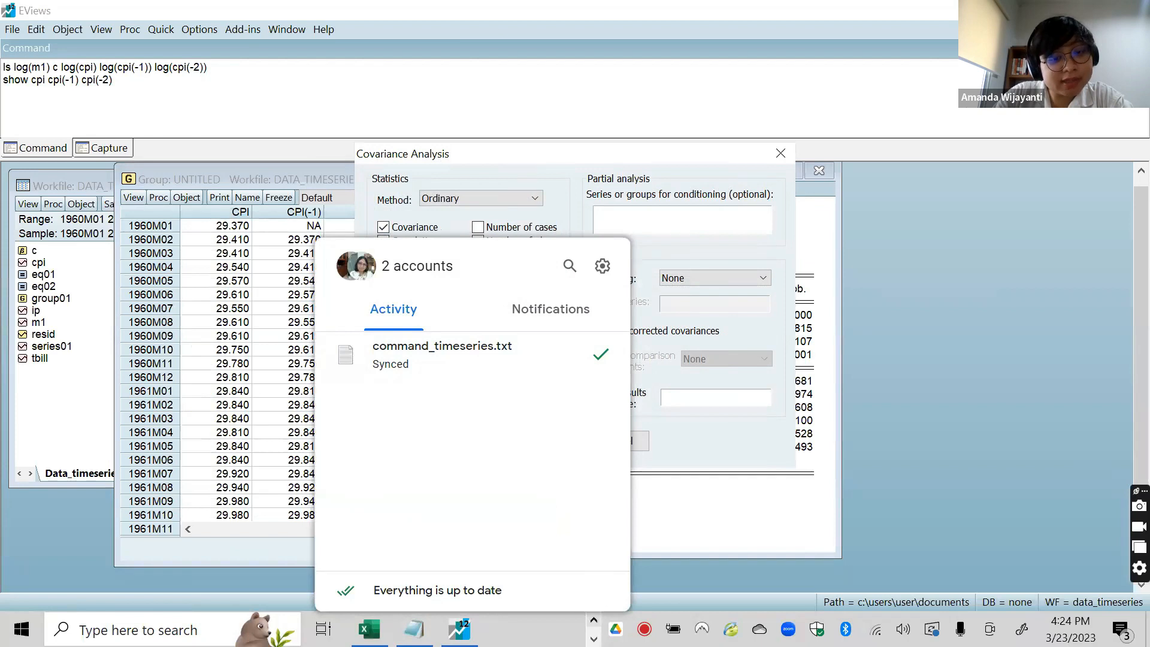
click(615, 629)
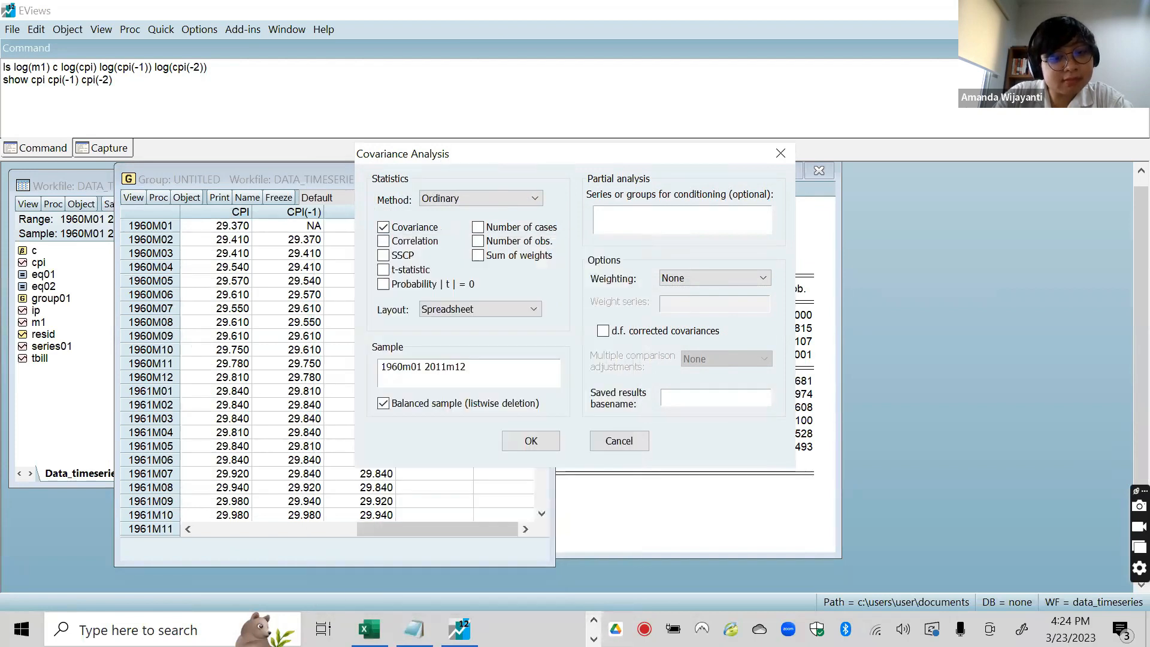
Consult the PowerPoint slide again for the covariance analysis options, and go back to the EViews dialog
click(594, 620)
click(564, 629)
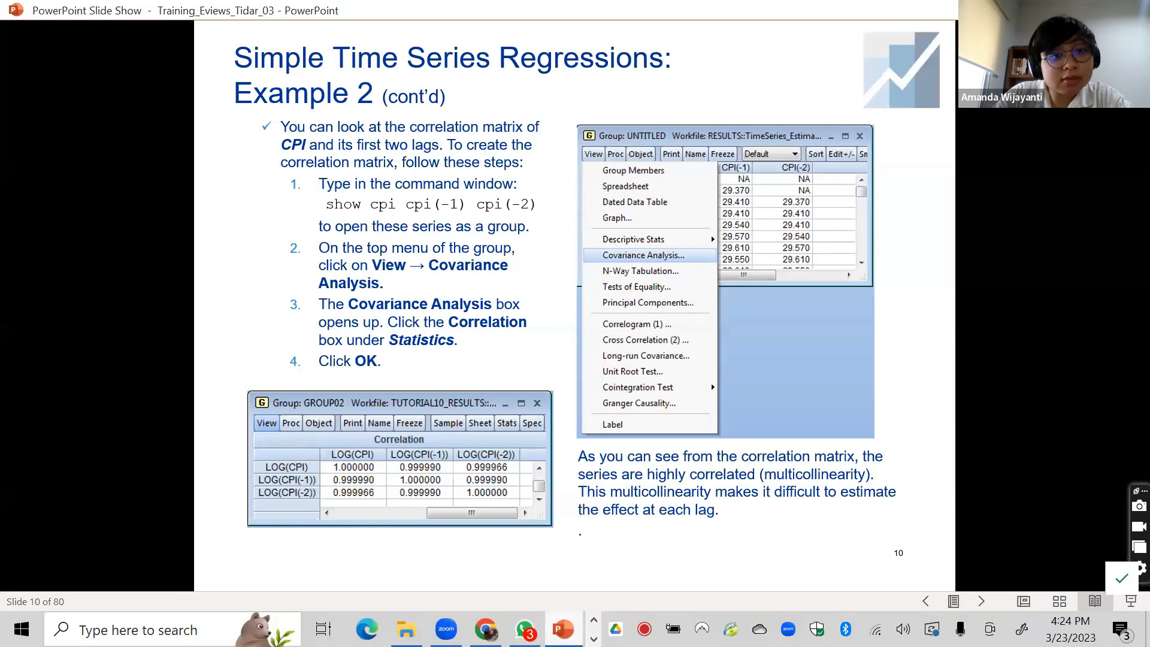
click(593, 639)
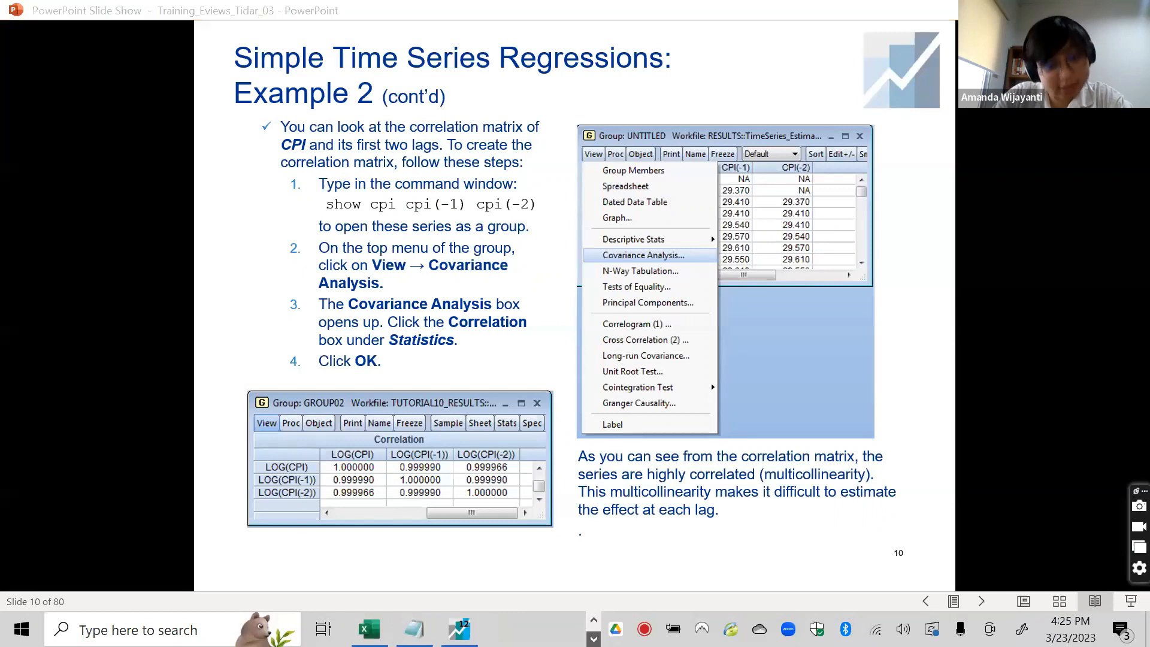
click(459, 629)
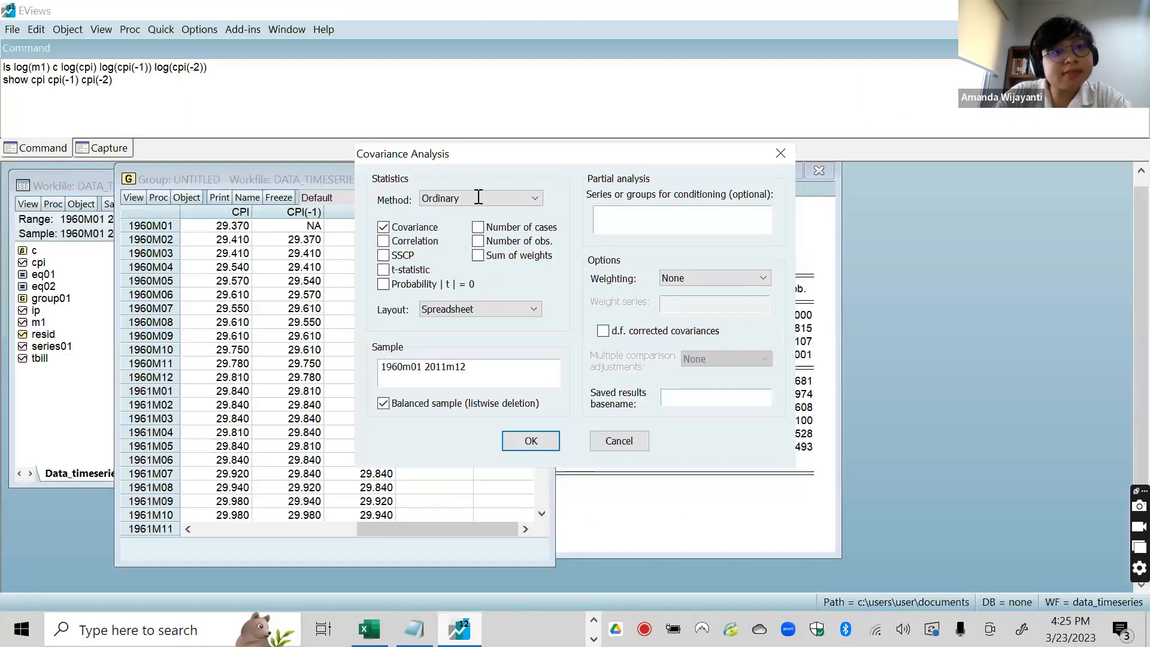
Compute the group's correlation matrix by selecting the Correlation statistic in place of Covariance
click(424, 241)
click(383, 227)
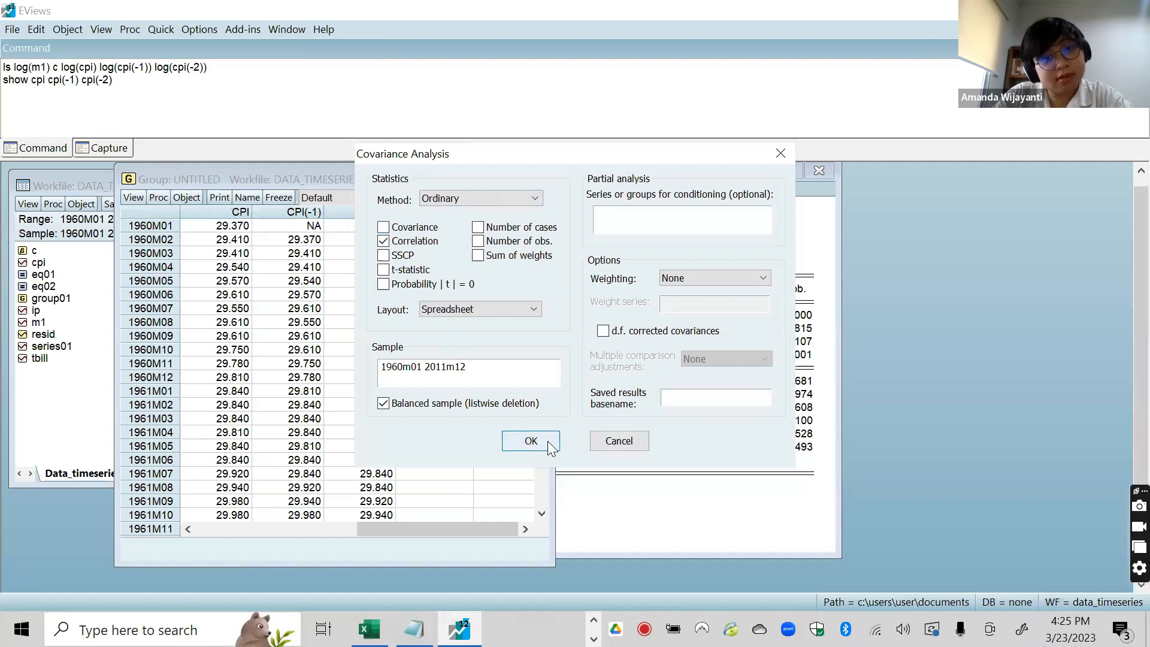
click(531, 441)
Examine the pairwise correlations among CPI, CPI(-1) and CPI(-2) in the matrix for signs of multicollinearity
click(224, 258)
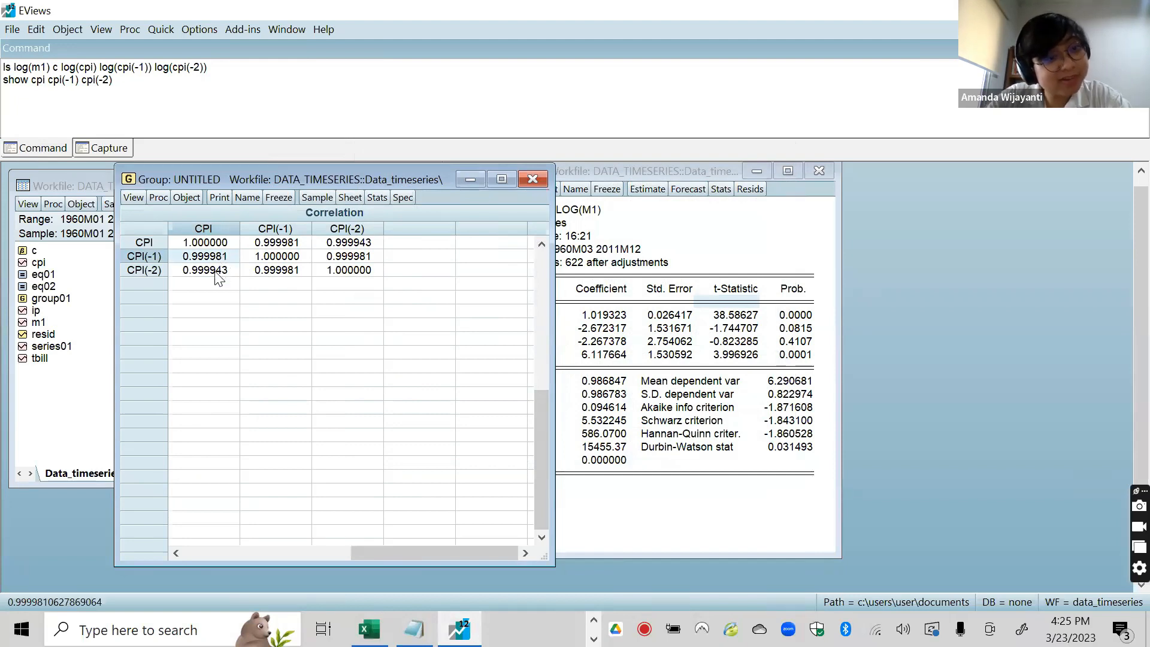
click(217, 269)
click(220, 257)
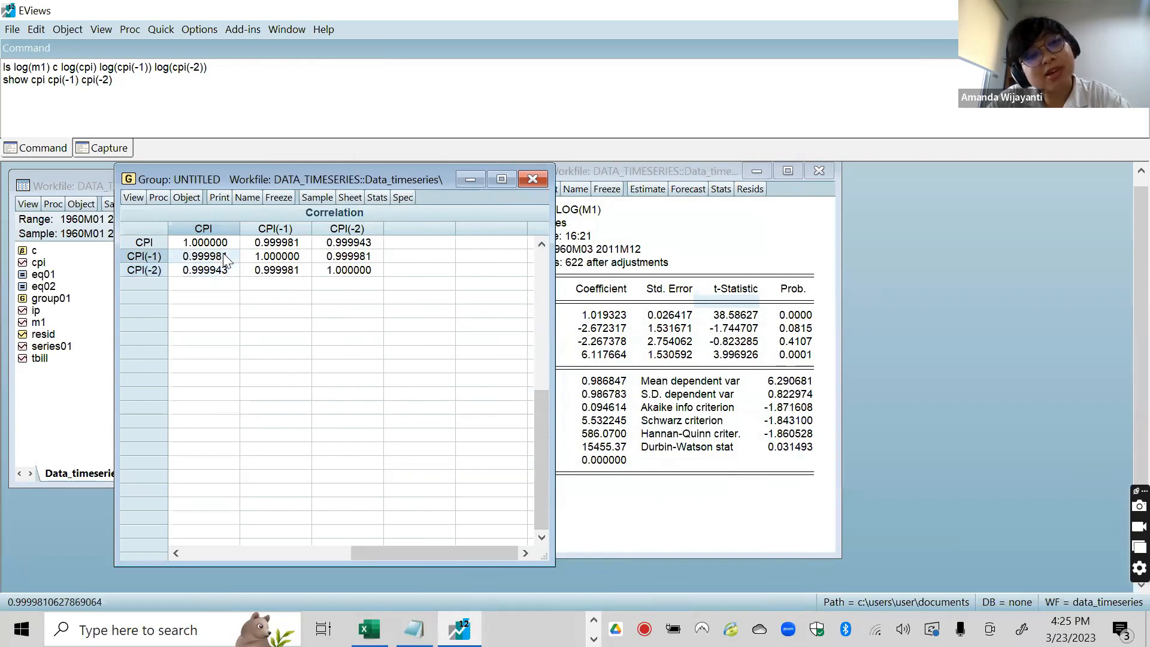
click(222, 271)
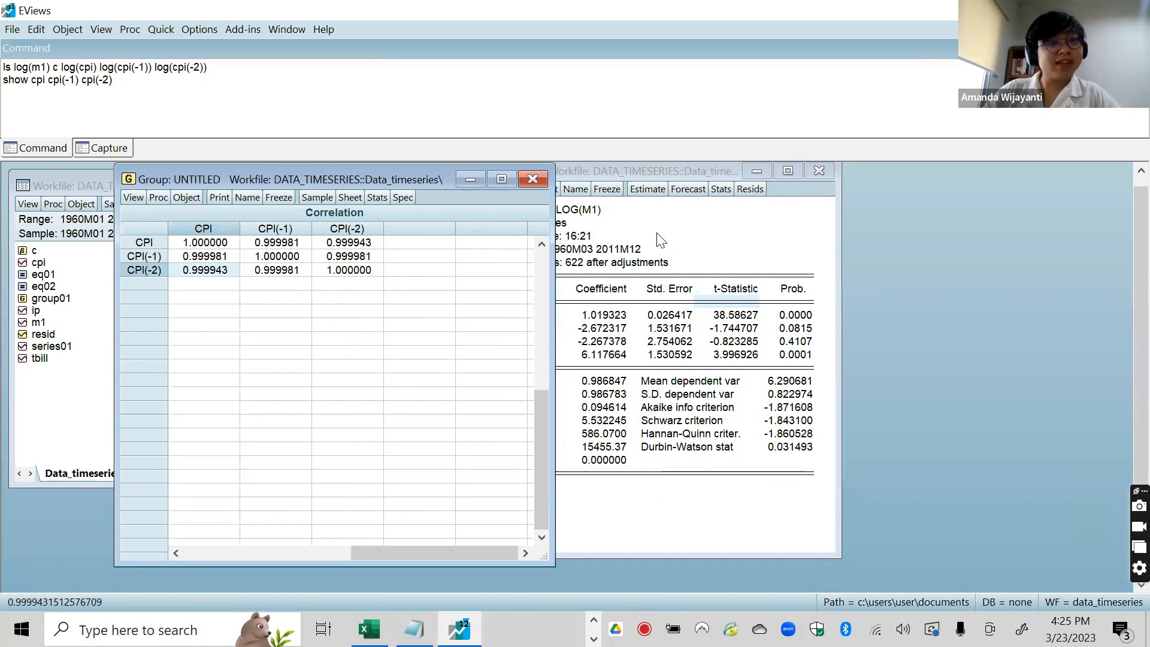
right_click(716, 249)
click(346, 389)
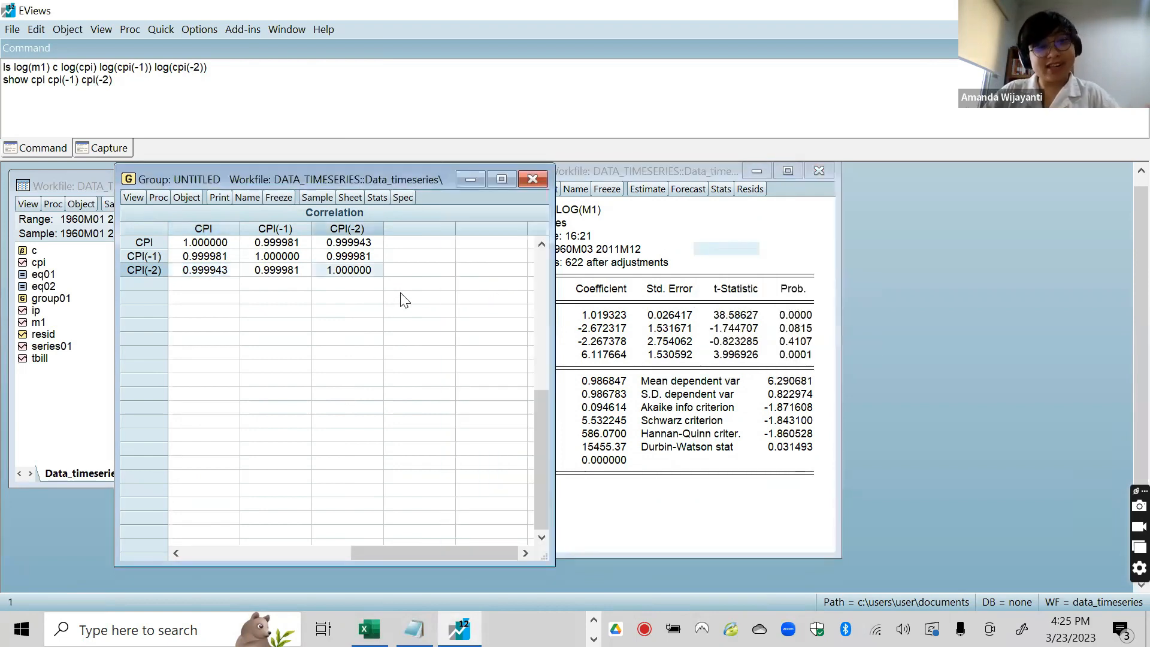
key(Up)
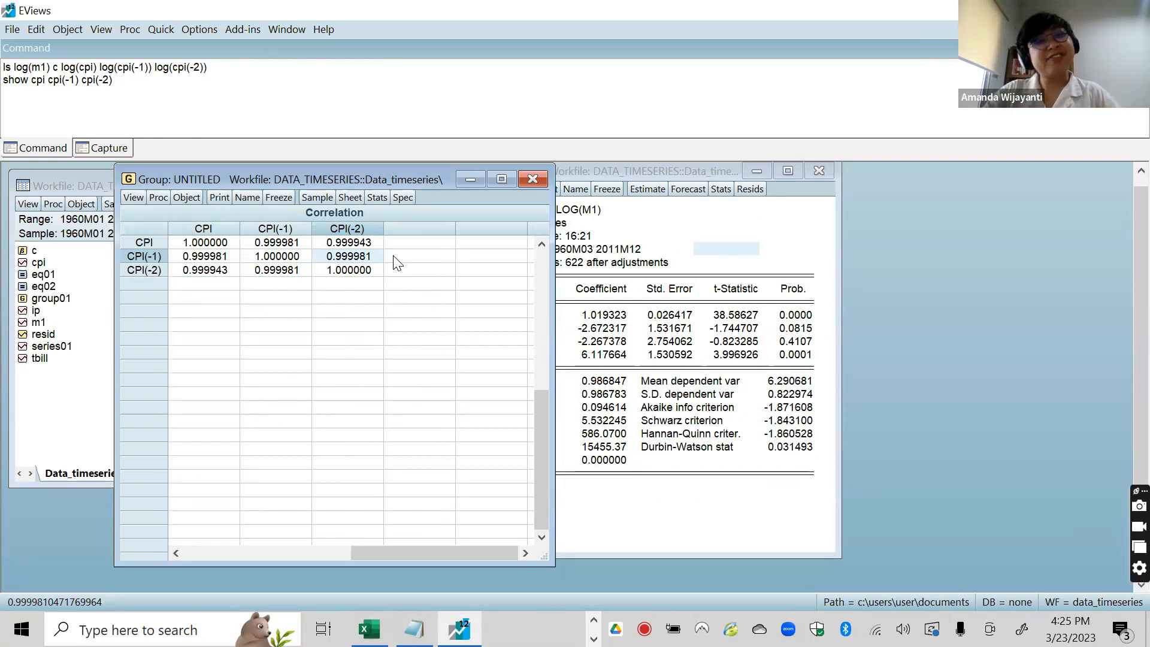
click(321, 274)
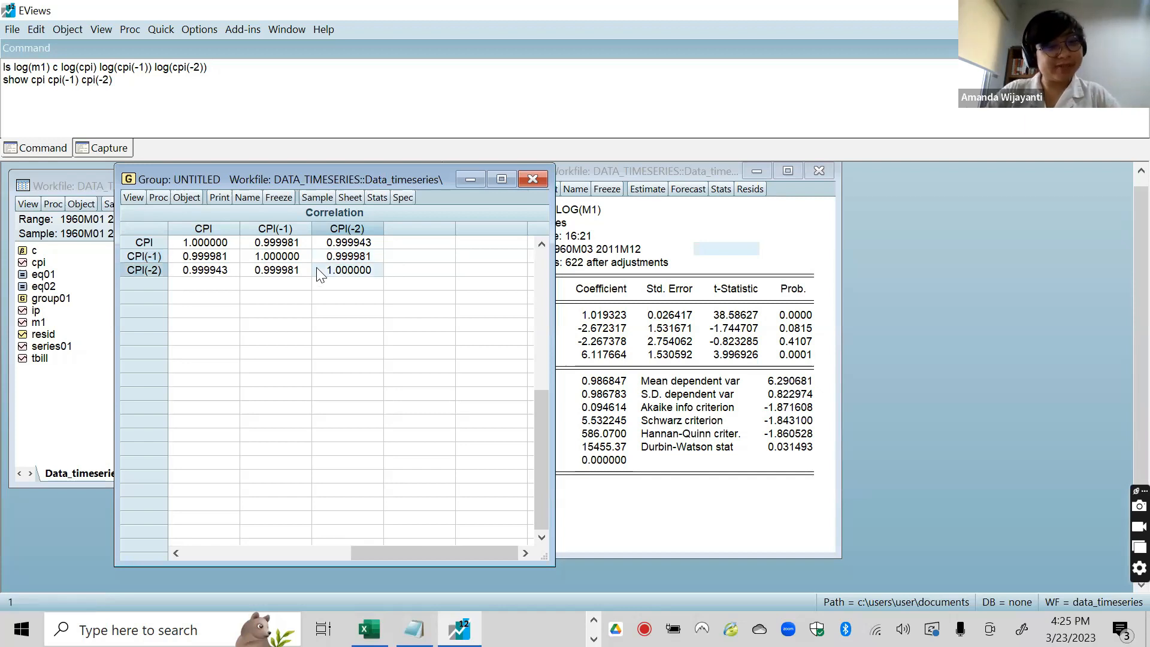
click(228, 251)
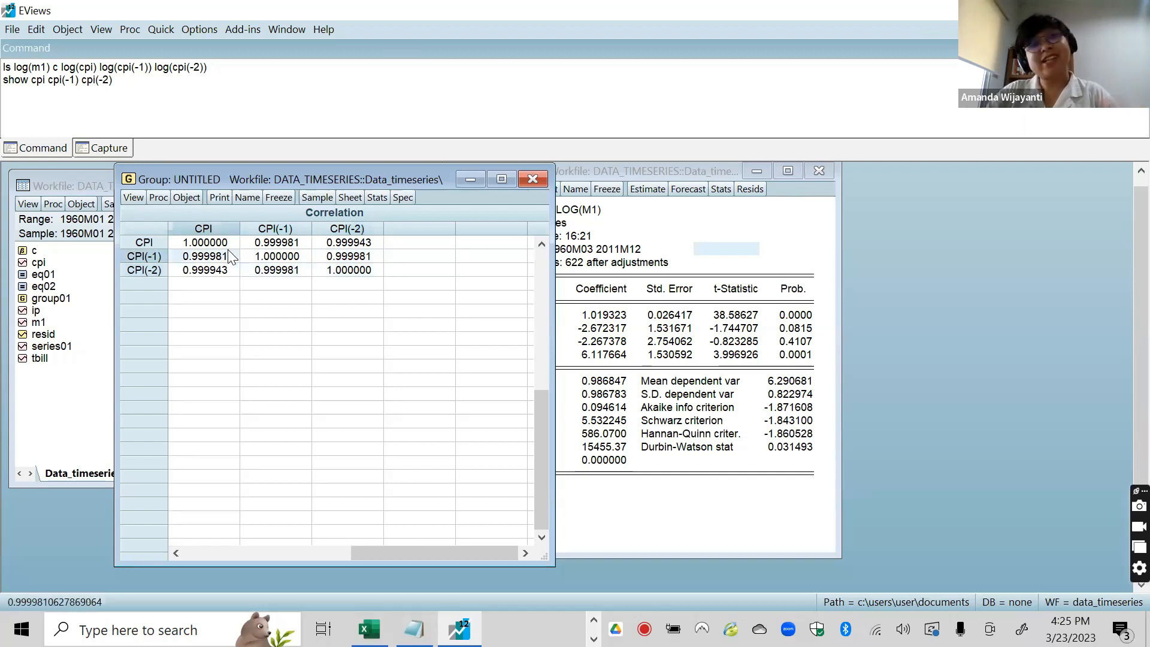
click(219, 266)
click(307, 255)
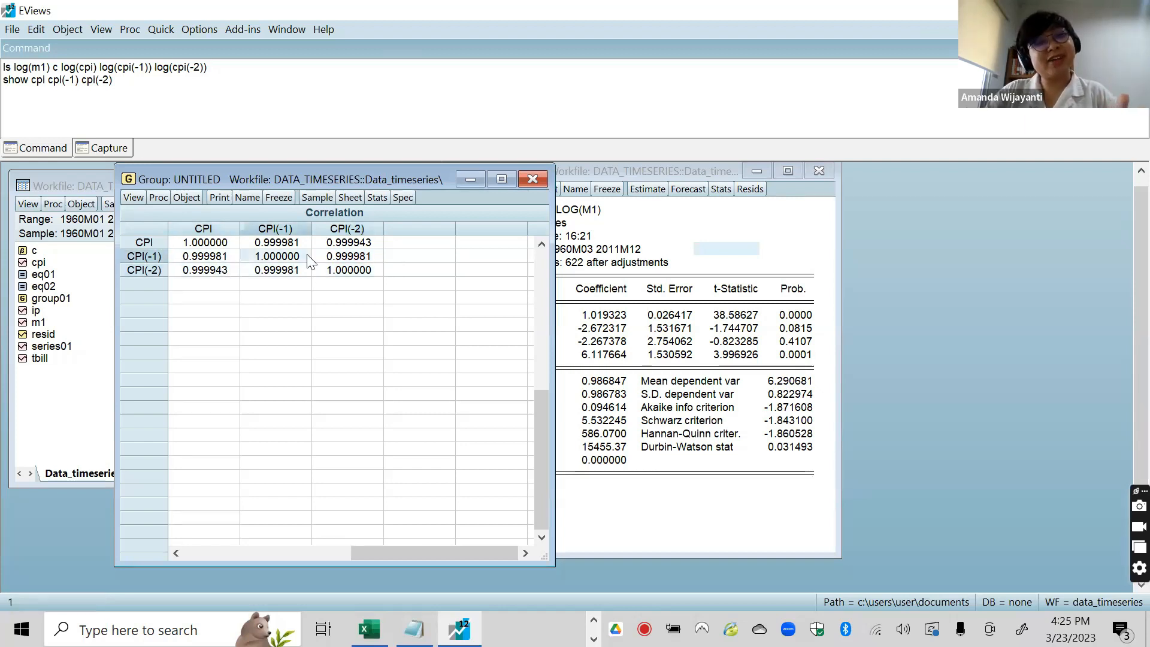
click(373, 248)
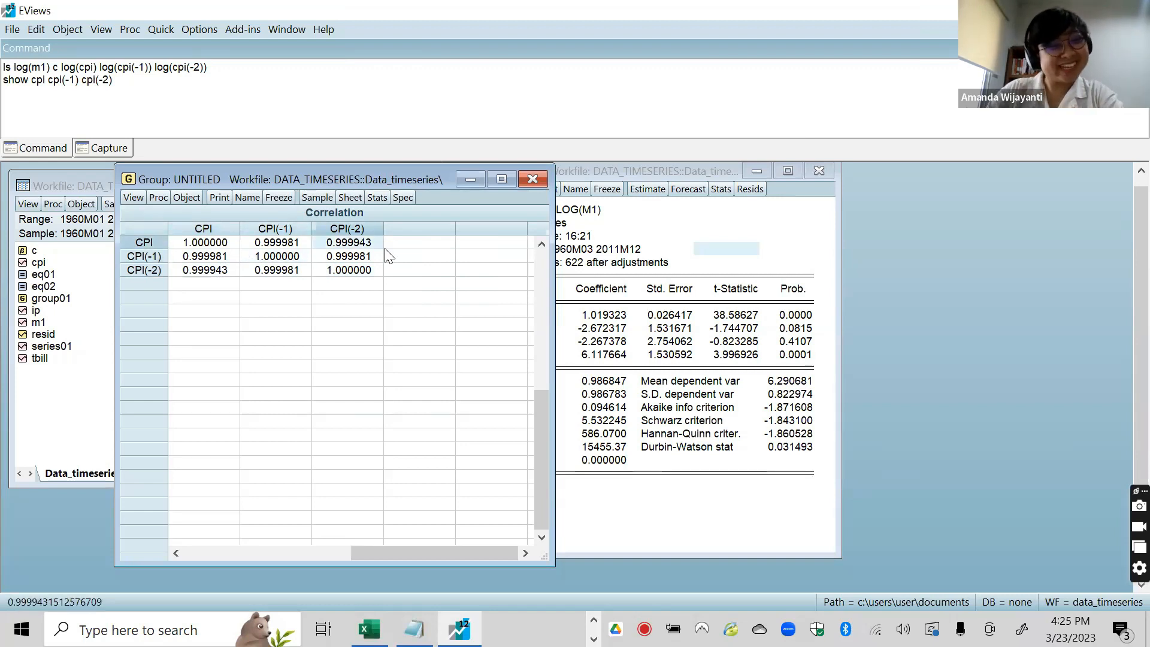
click(352, 303)
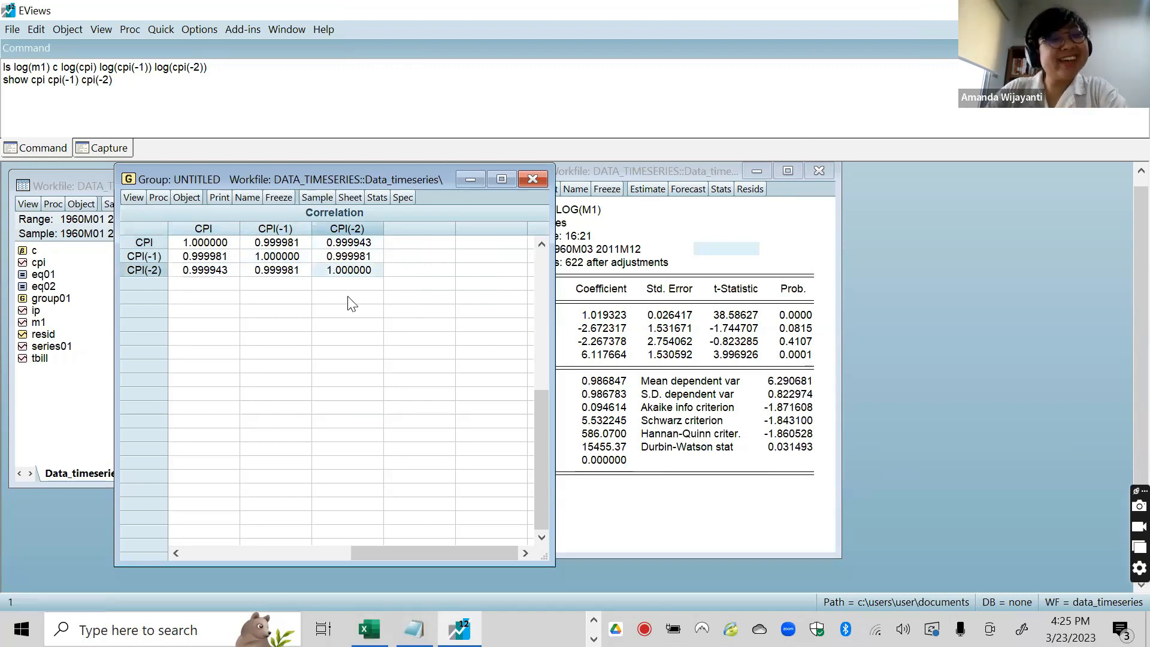
click(149, 271)
click(144, 254)
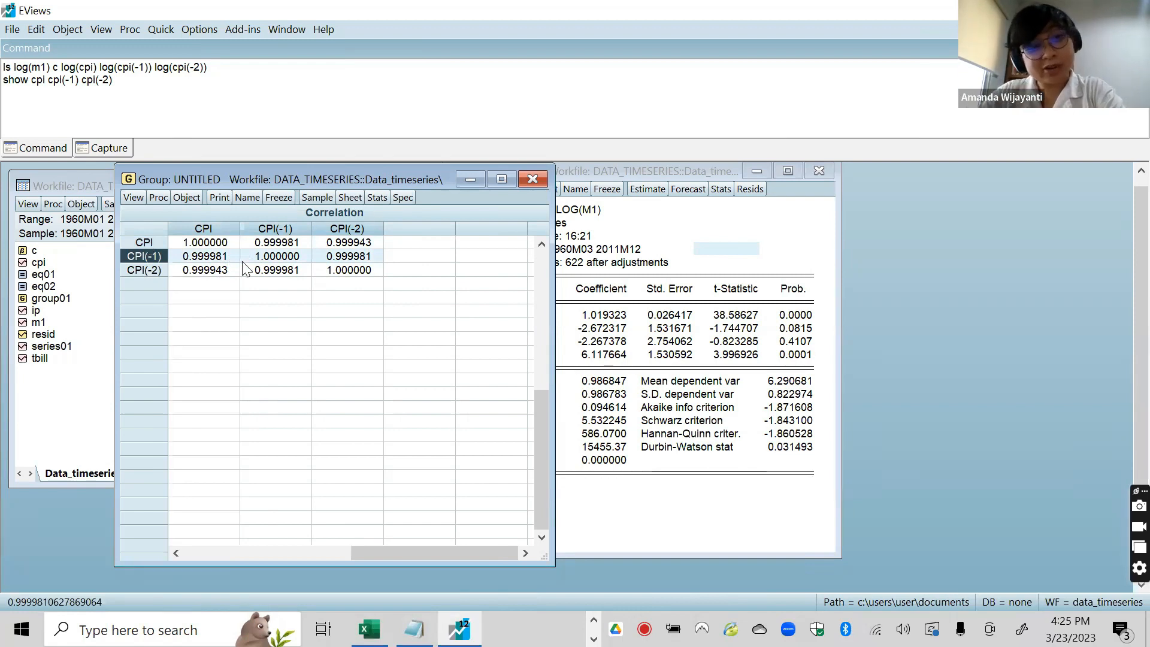
click(284, 247)
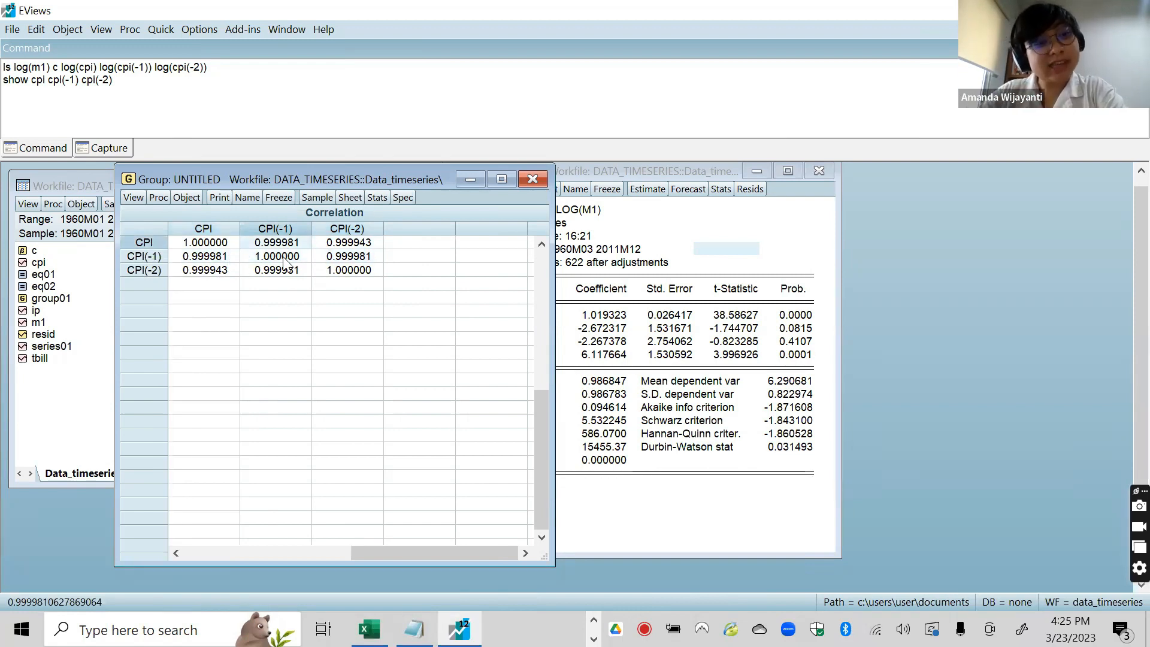
click(284, 270)
click(366, 273)
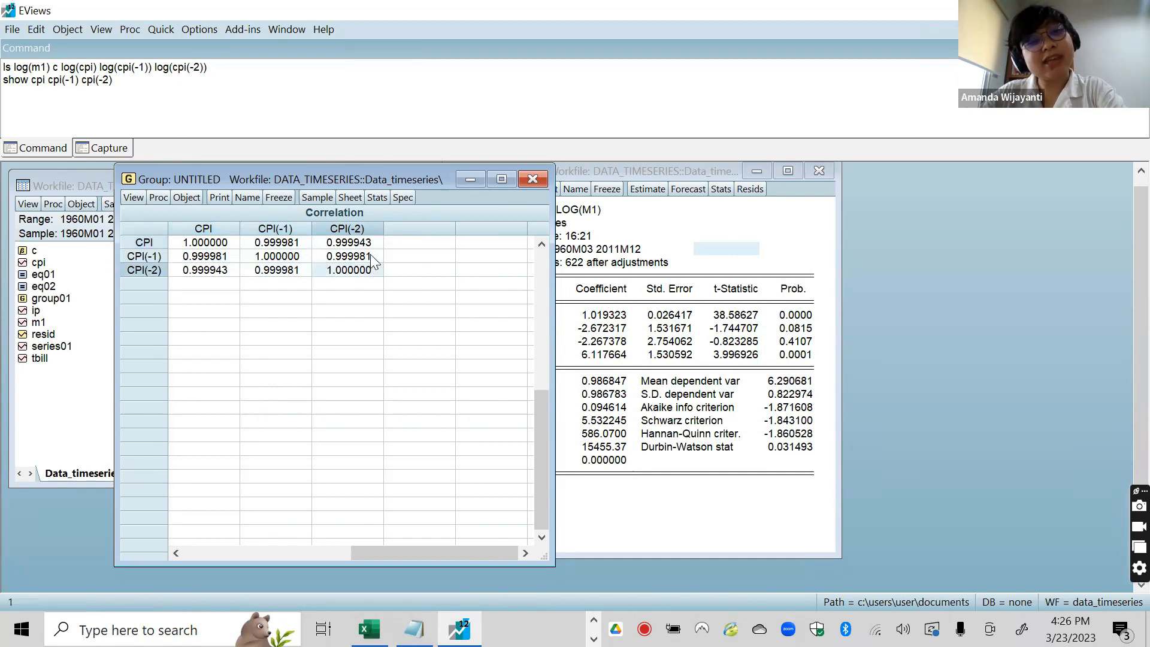
Place the EQ02 equation window beside the correlation matrix and inspect its LOG(CPI(-1)) term and the LOG(CPI(-2)) probability
click(673, 176)
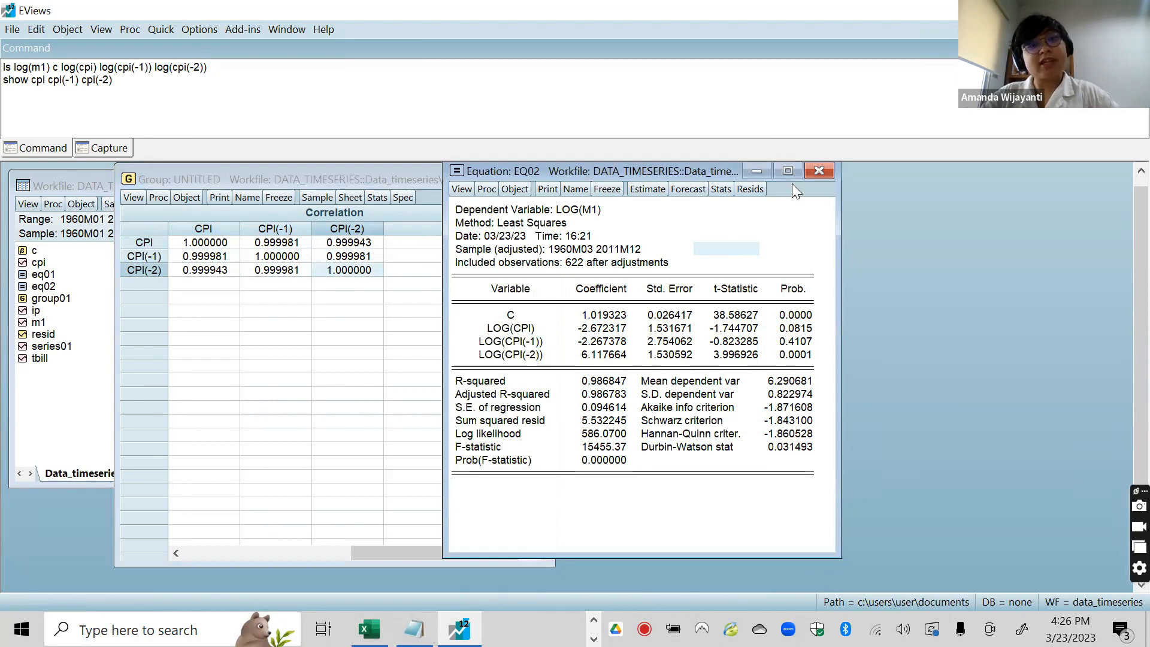
drag(683, 174, 800, 185)
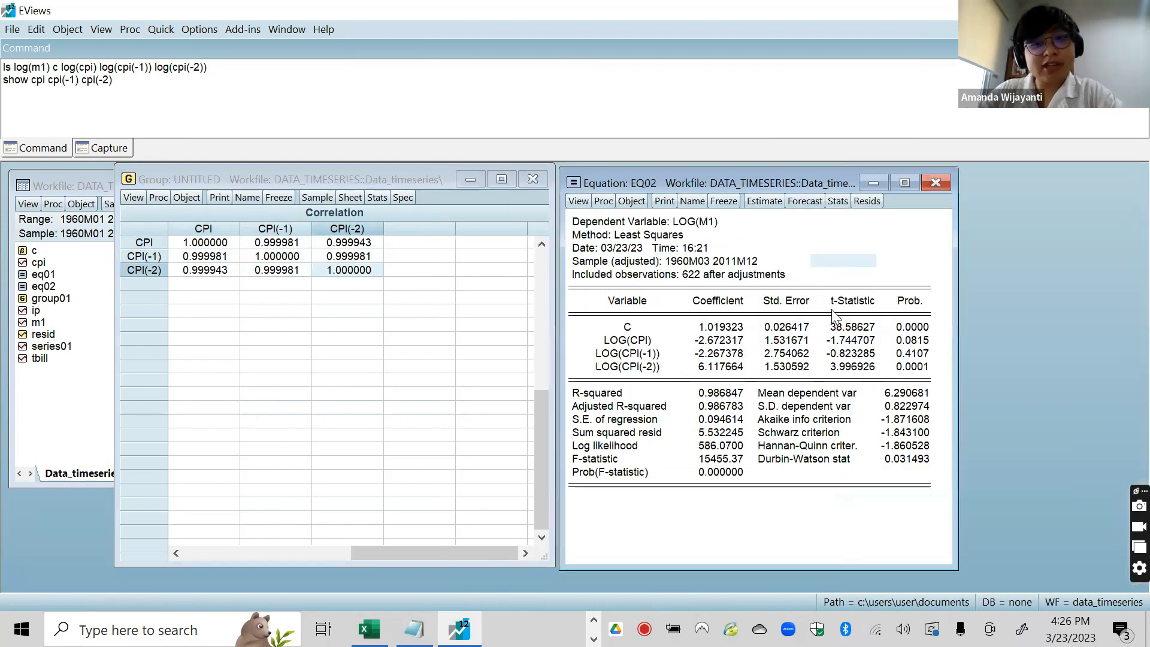
click(645, 355)
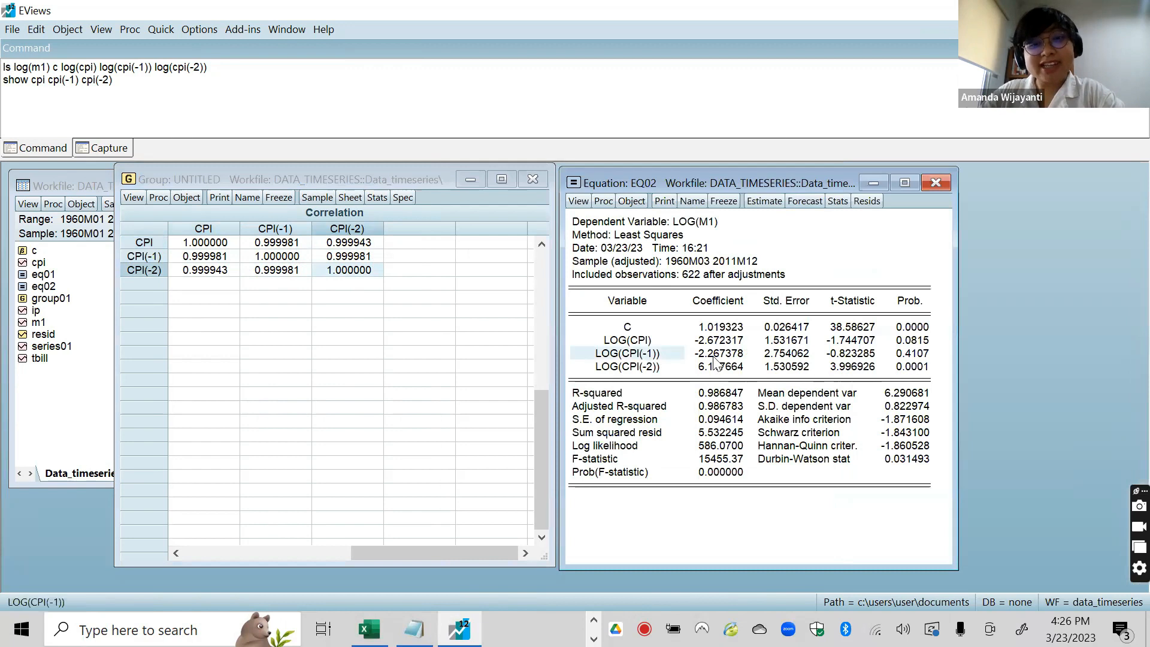
click(907, 369)
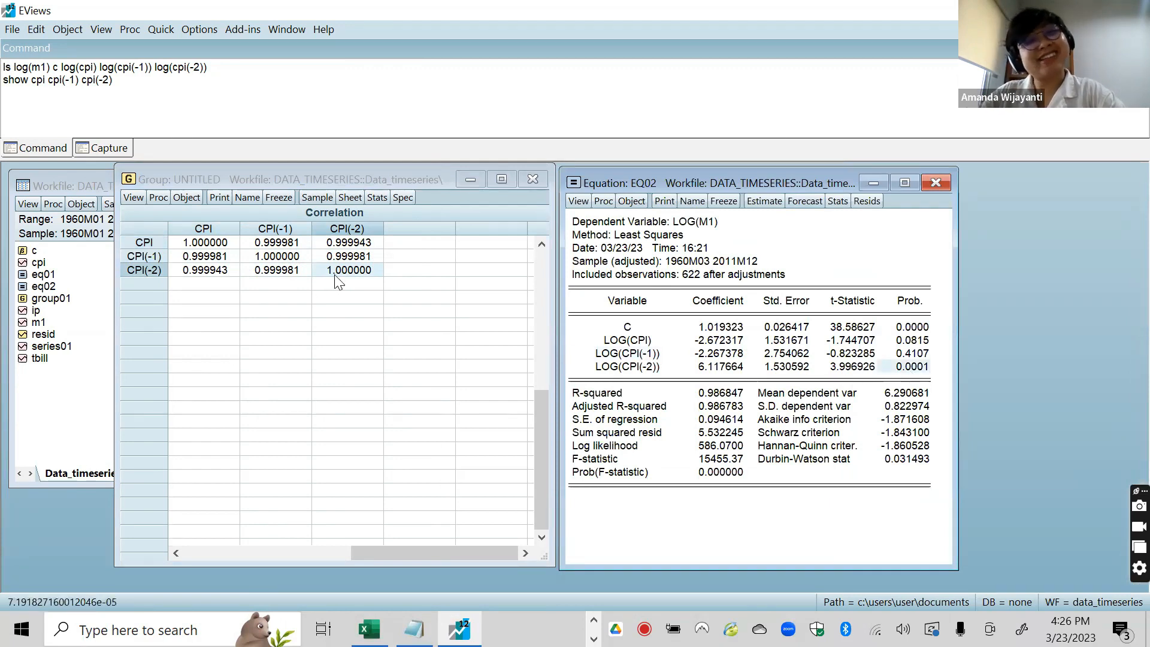
Inspect the LOG(CPI), LOG(CPI(-1)) and LOG(CPI(-2)) terms in the EQ02 output alongside the correlation matrix
click(372, 291)
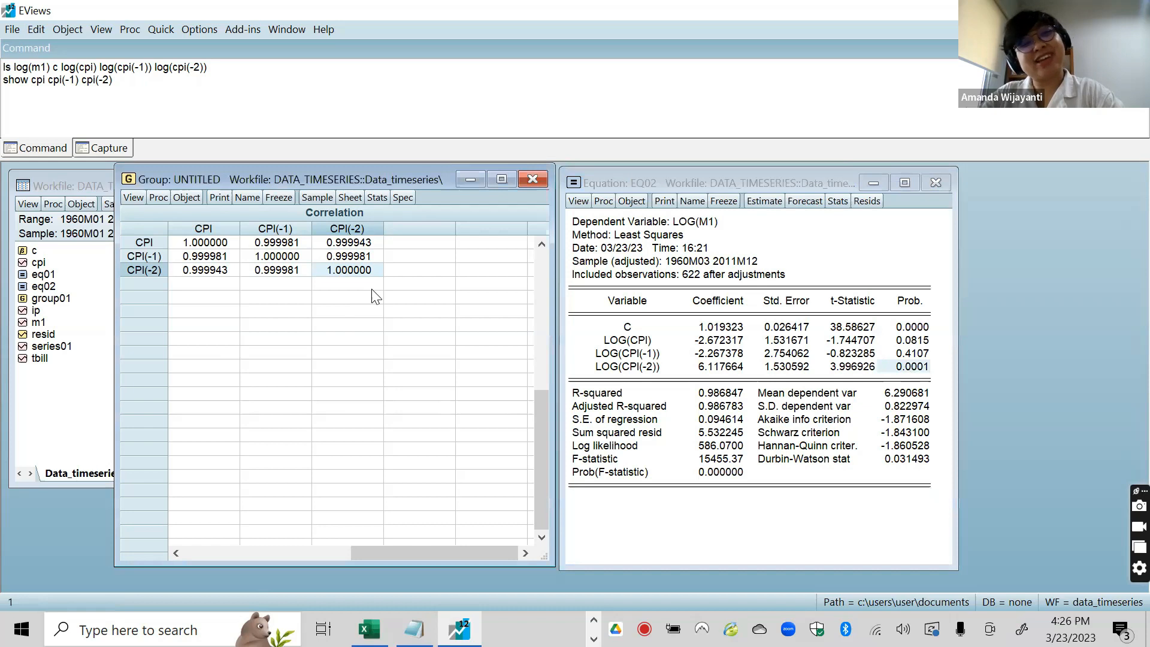
click(646, 368)
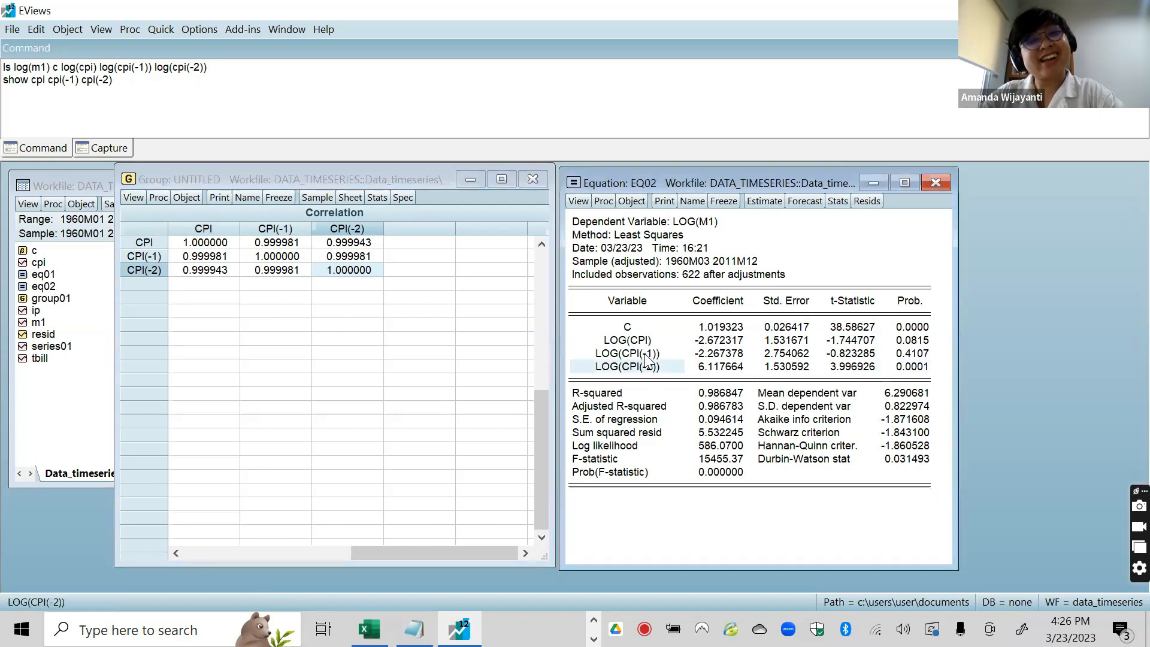
click(647, 354)
click(647, 341)
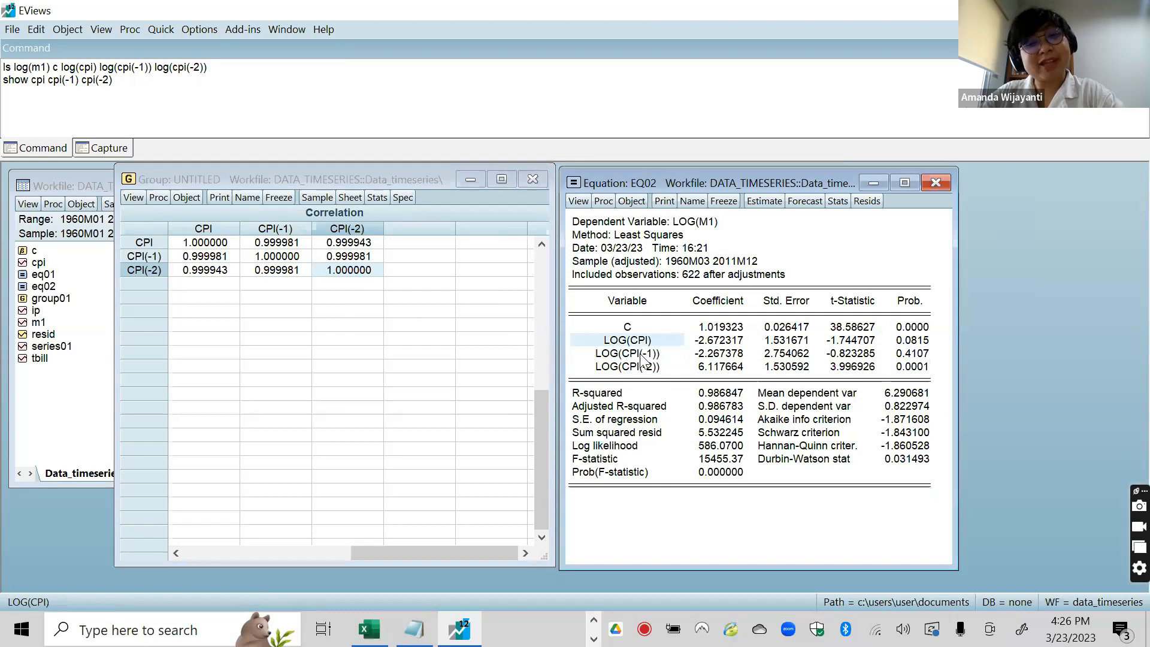
click(646, 354)
click(645, 368)
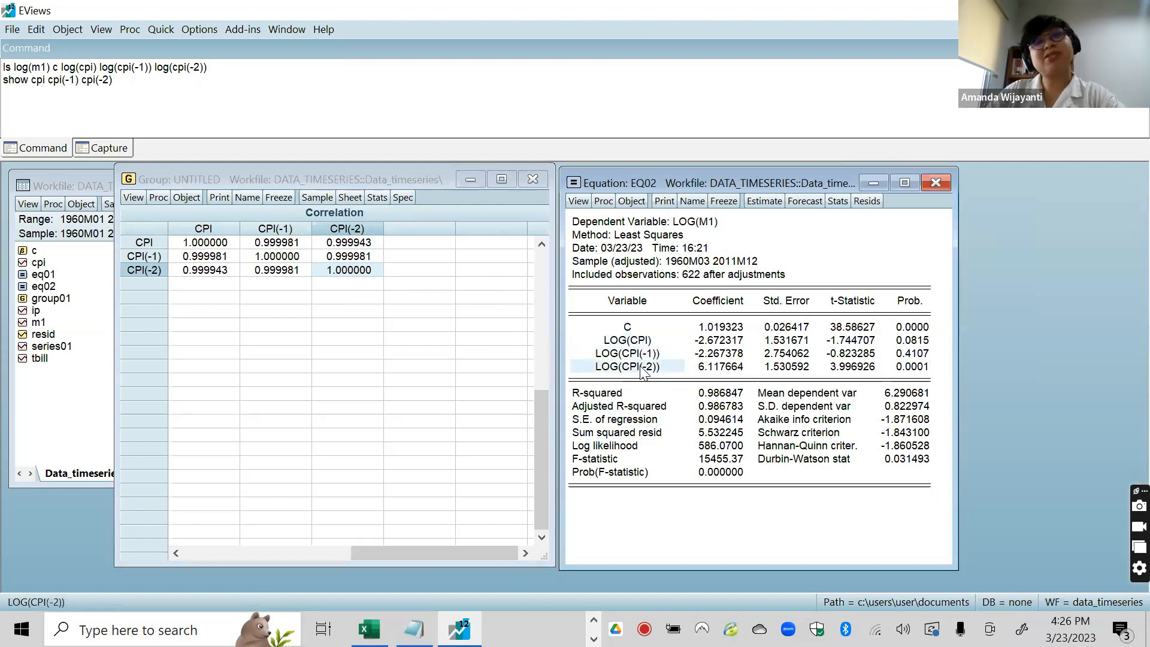
click(638, 354)
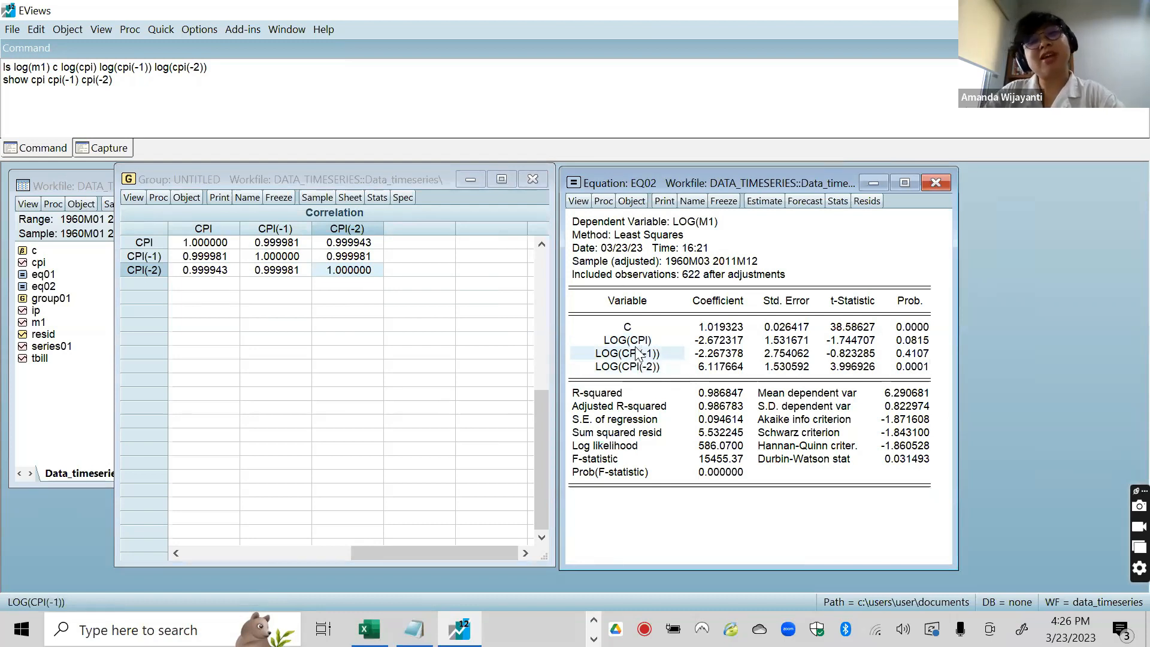
click(640, 342)
Go through the correlation matrix cell by cell, comparing the correlations among CPI, CPI(-1) and CPI(-2) on both sides of the diagonal
click(417, 332)
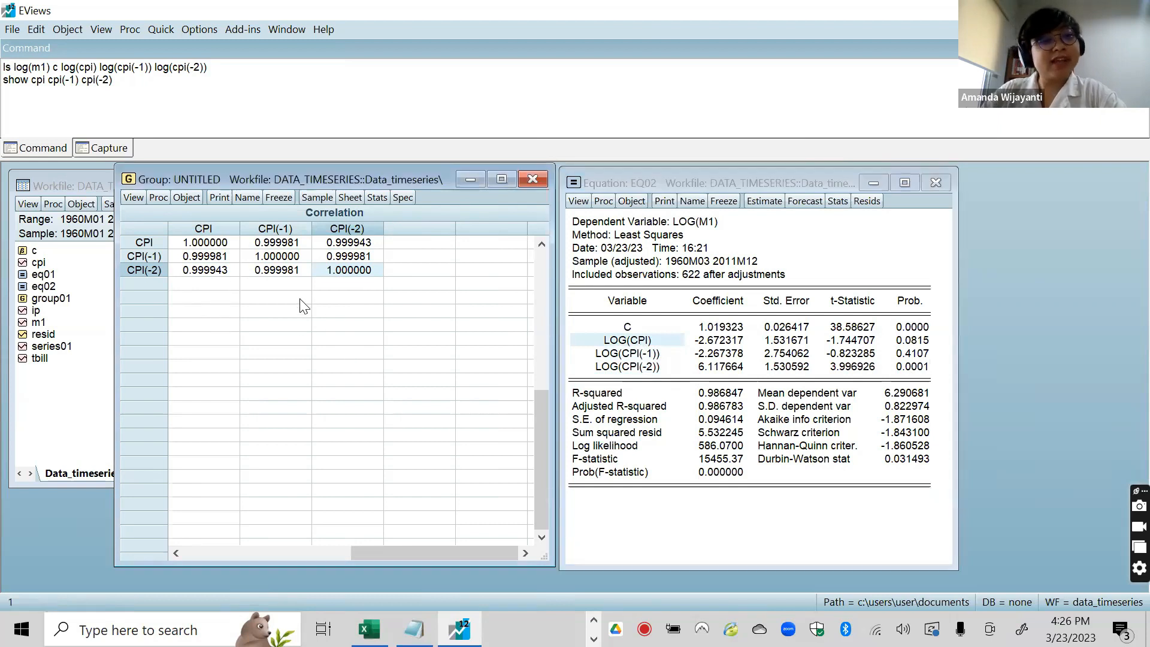
key(Left)
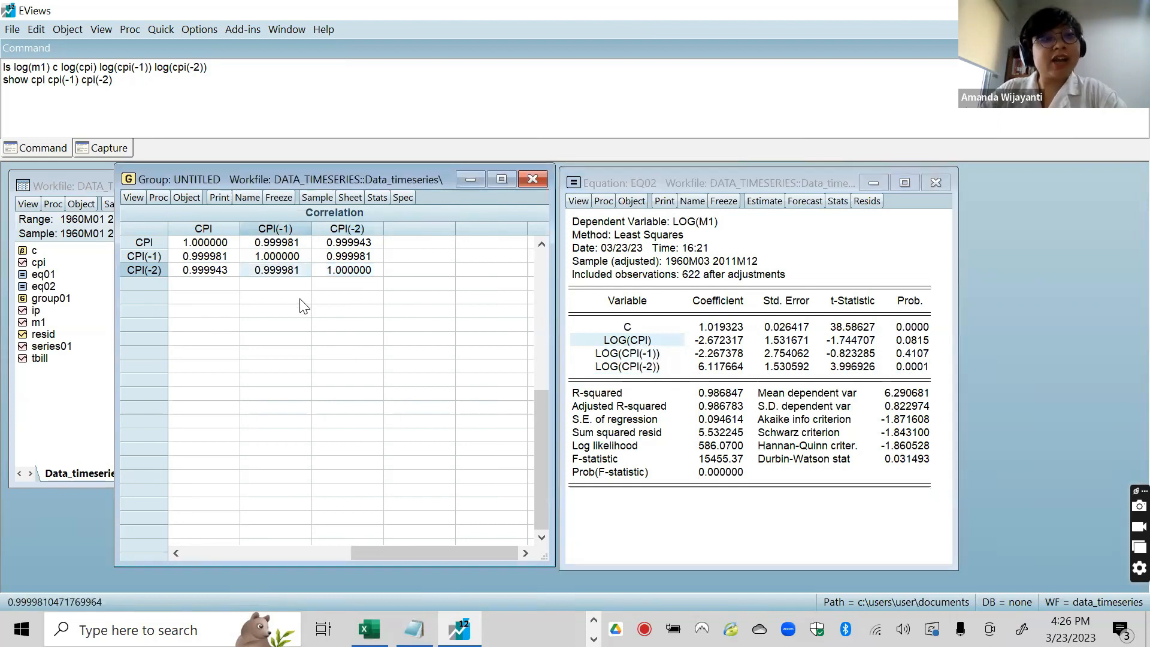
click(205, 243)
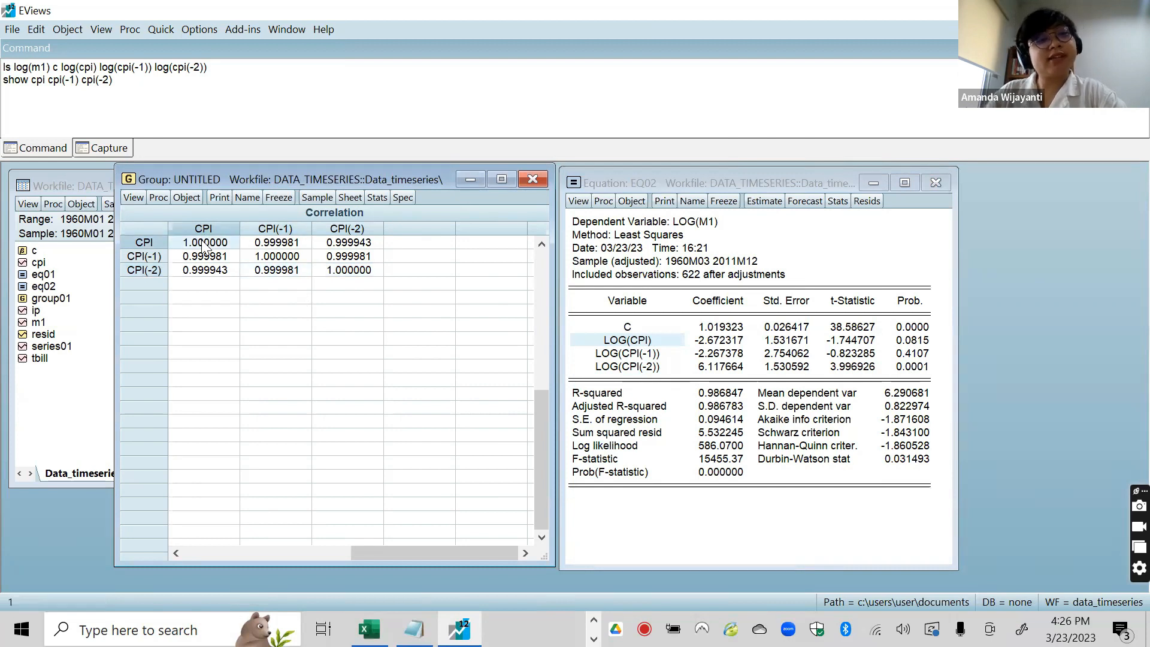
key(Down)
key(Down)
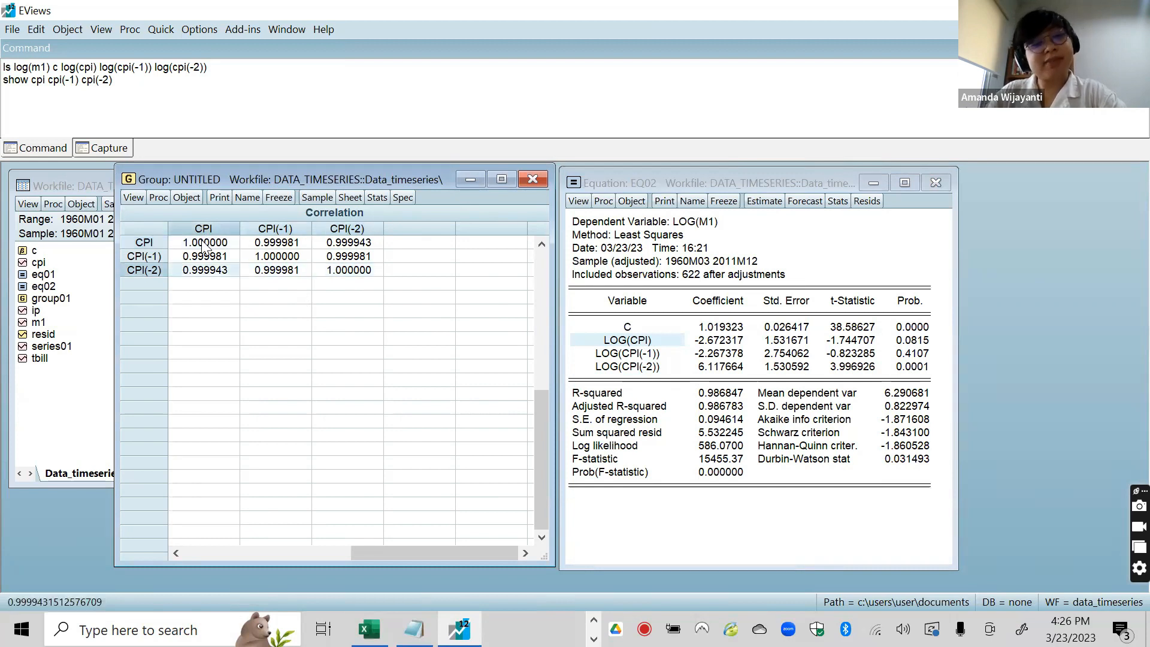
key(Up)
key(Up)
key(Right)
key(Right)
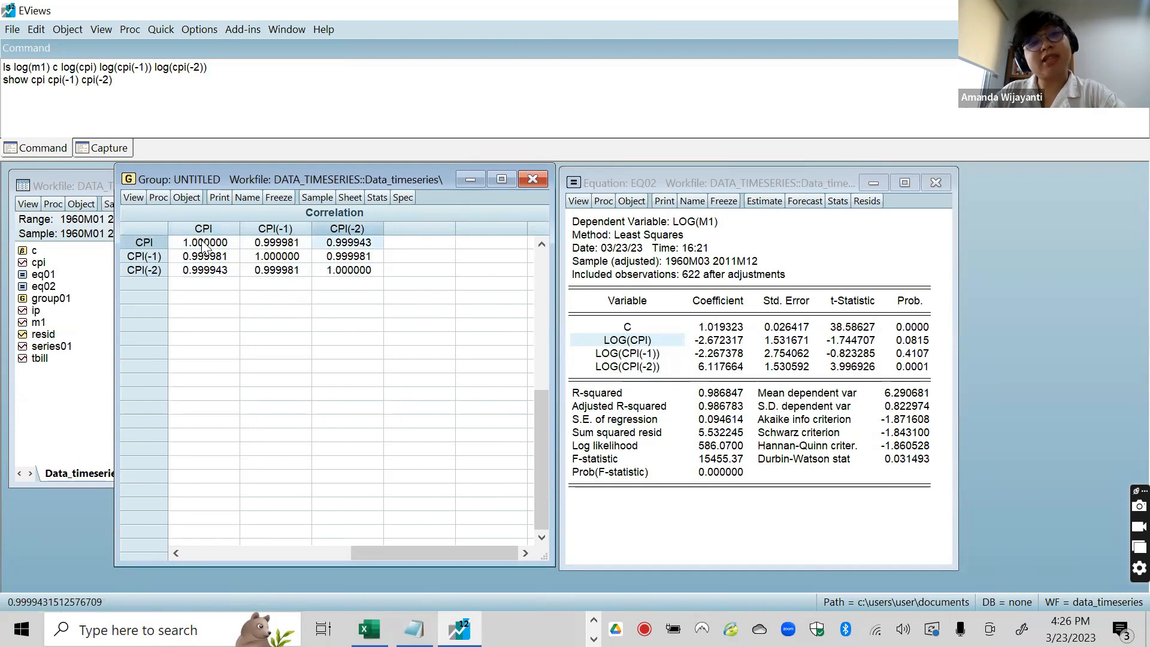
key(Down)
key(Down)
key(Left)
key(Left)
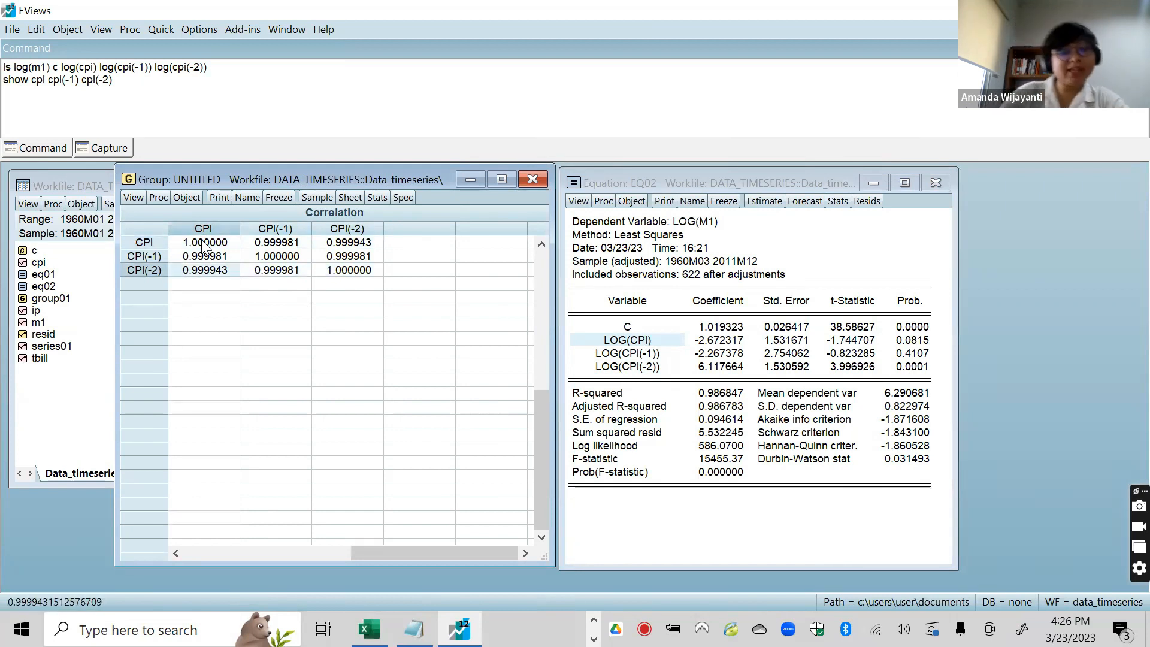
key(Up)
key(Up)
key(Right)
key(Right)
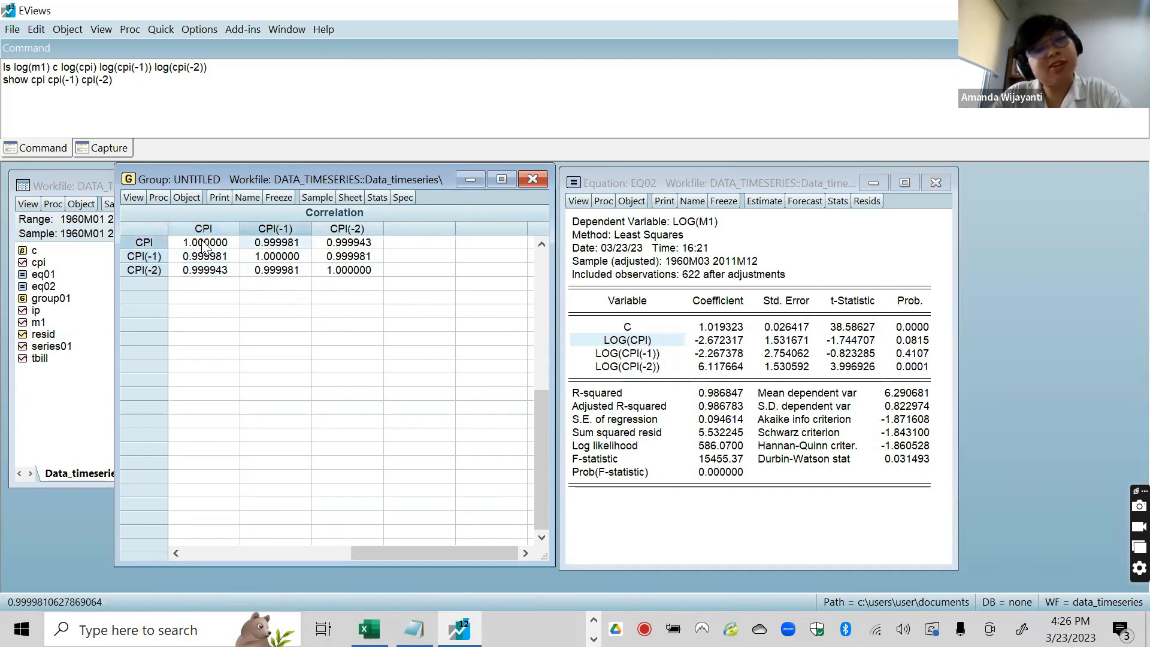
key(Down)
key(Down)
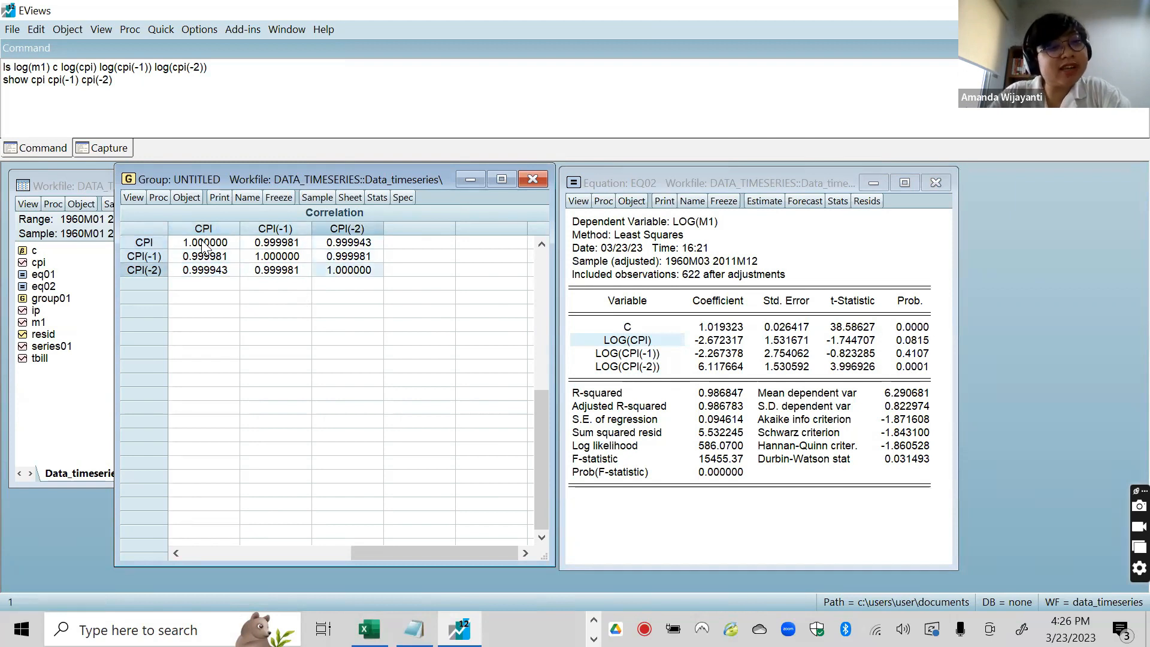
key(Left)
key(Left)
key(Up)
key(Up)
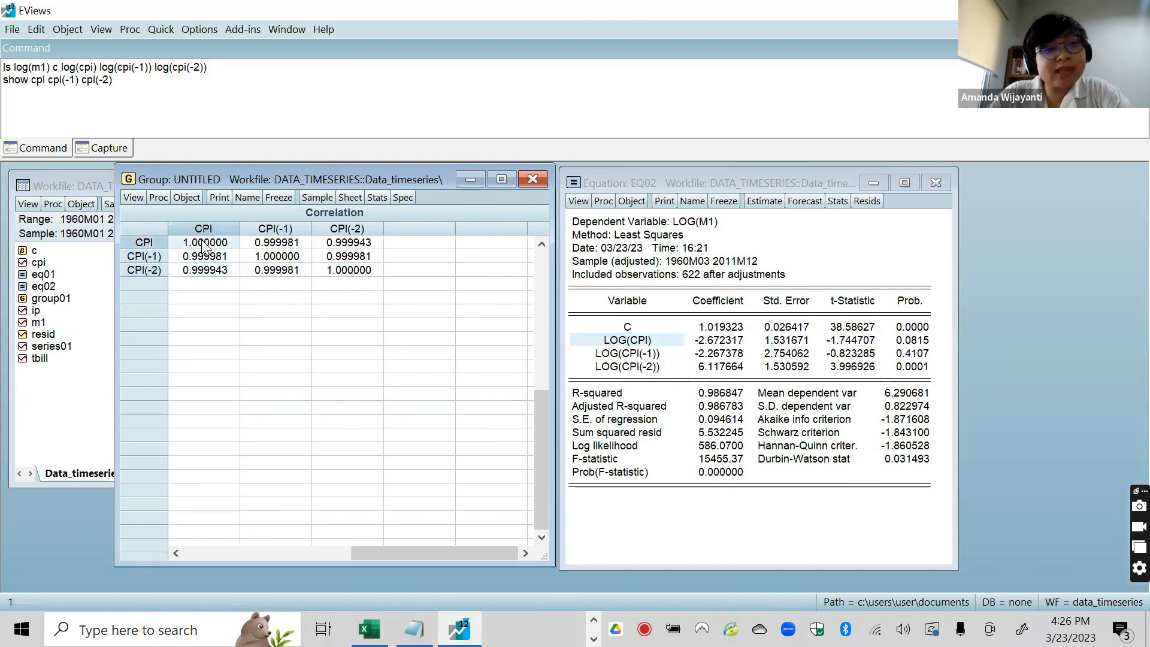
key(Right)
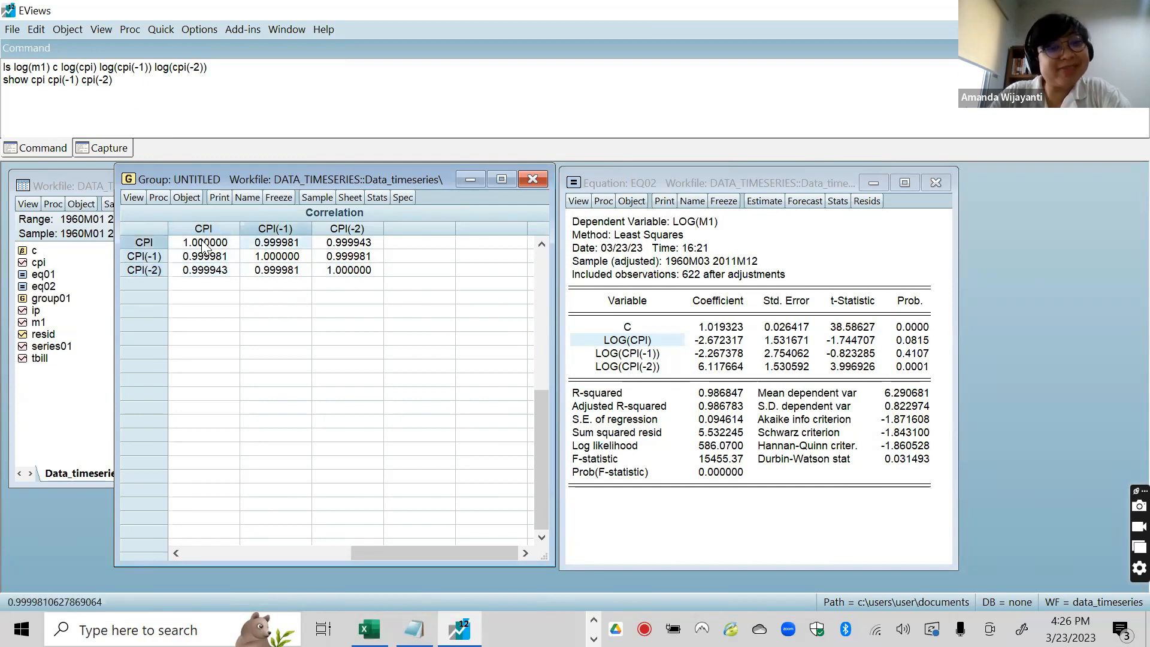
key(Down)
key(Right)
key(Down)
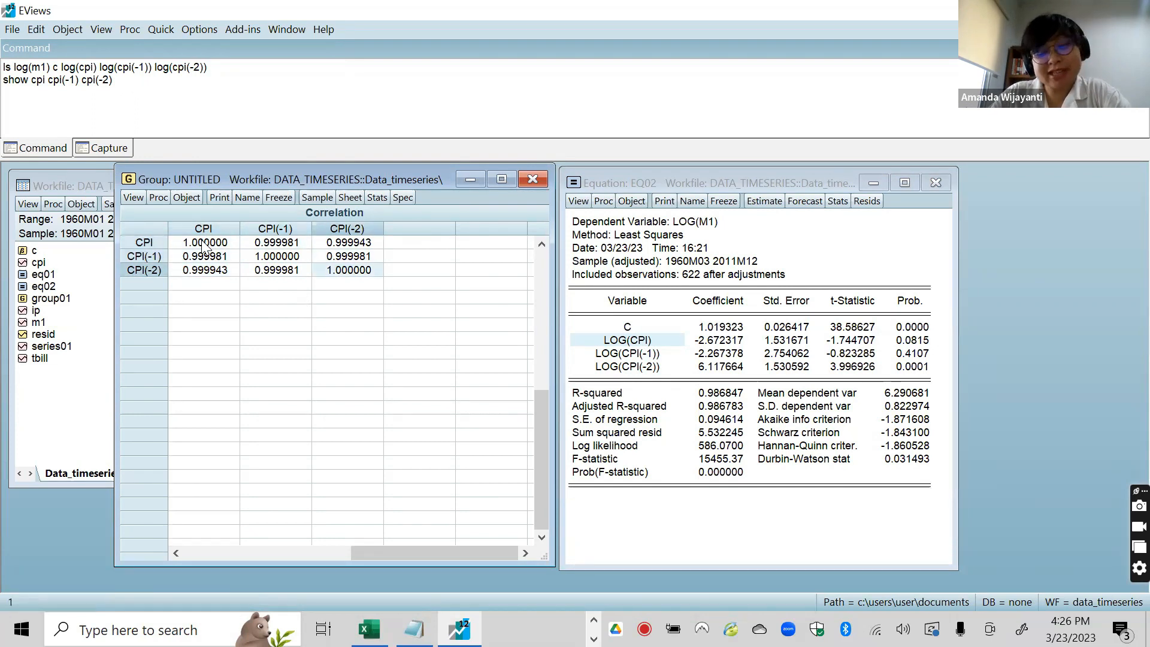
key(Left)
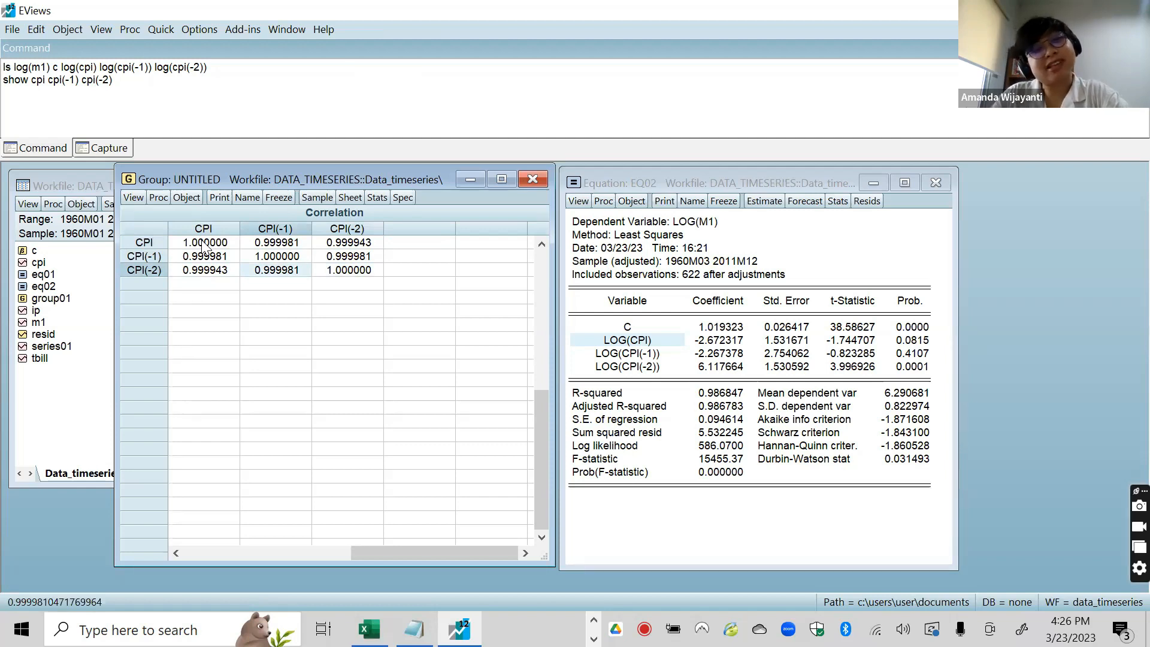
key(Left)
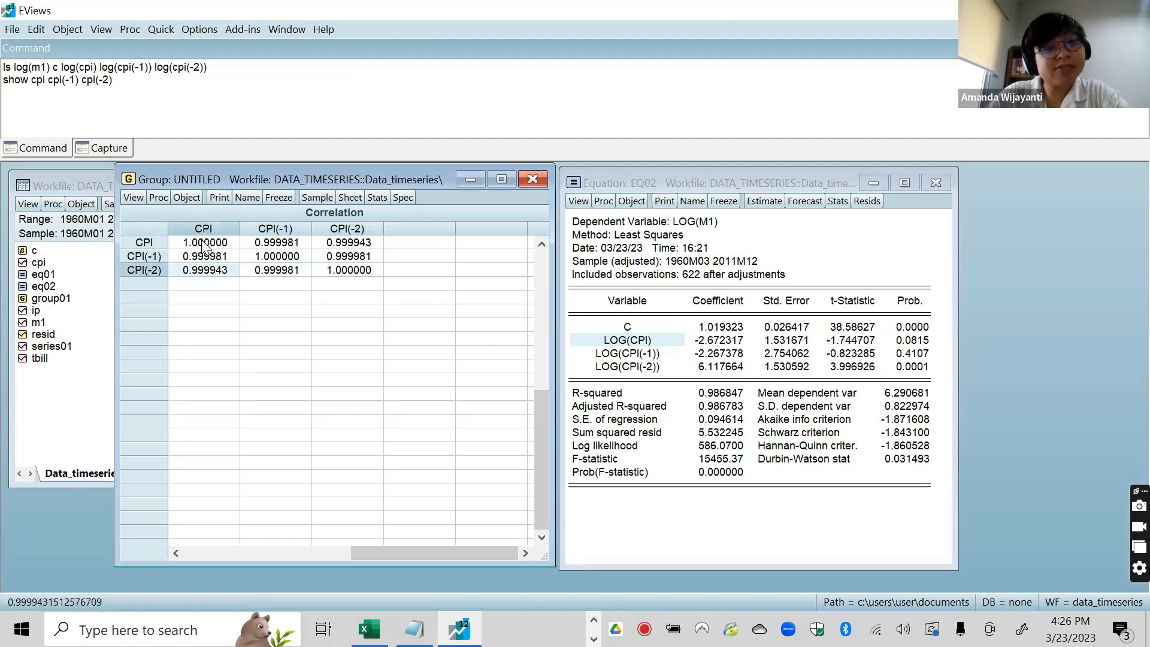
Compare the probabilities of LOG(CPI(-2)), LOG(CPI(-1)) and LOG(CPI) in the EQ02 output to judge each term's significance
click(653, 365)
key(Right)
key(Right)
key(Right)
key(Right)
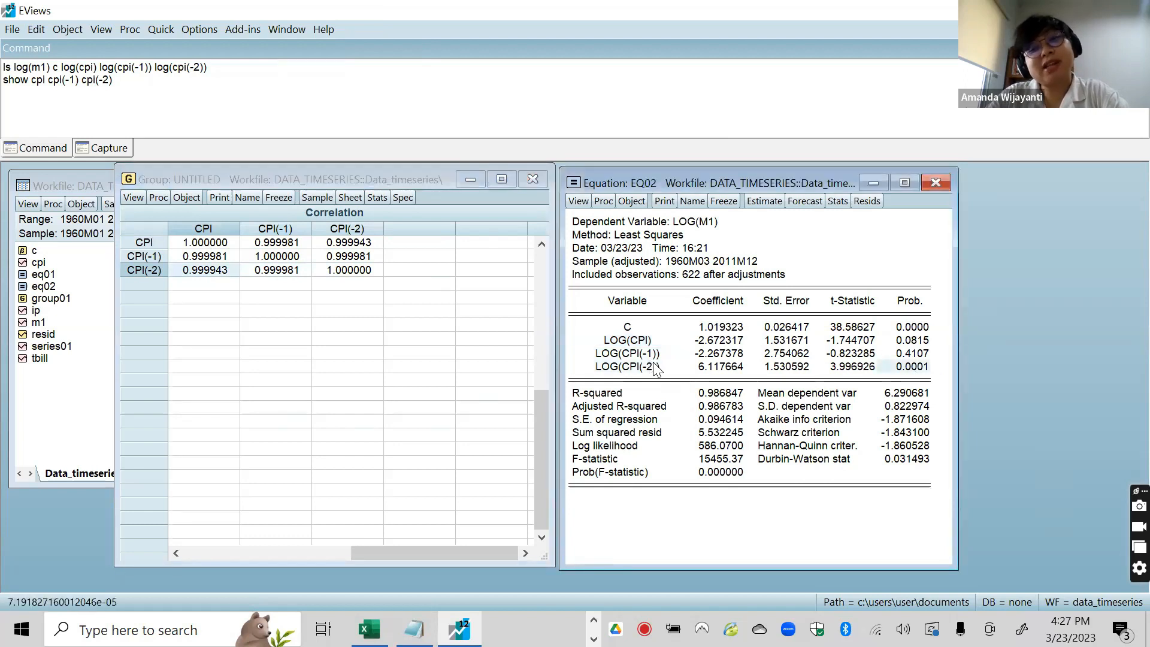
click(653, 366)
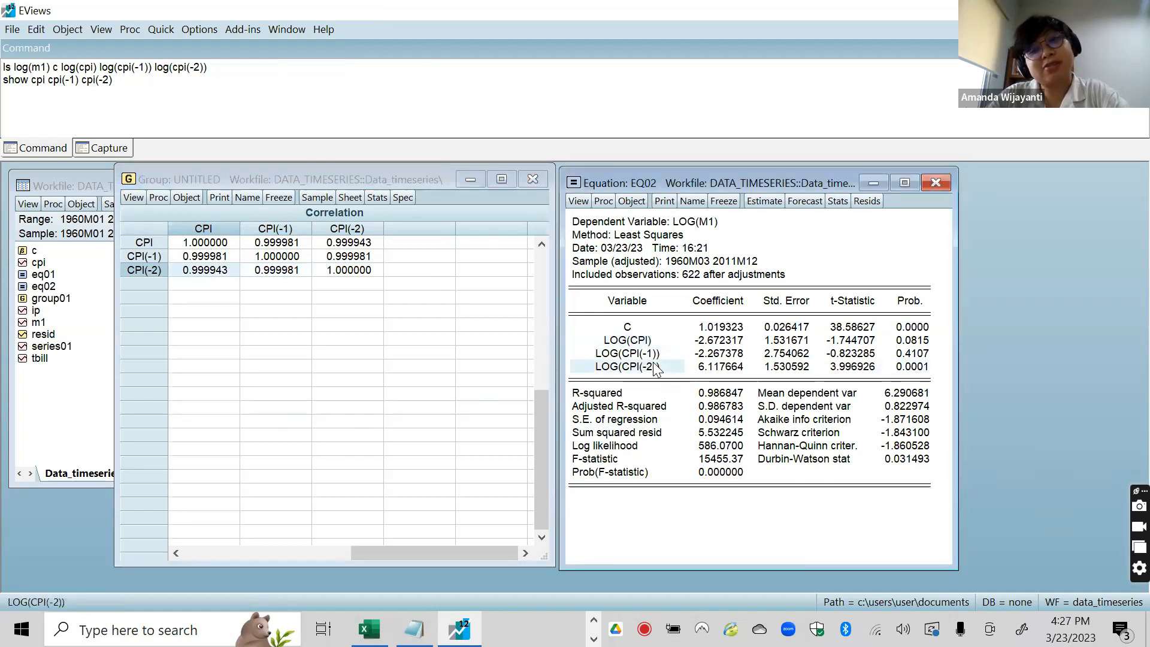
click(913, 353)
click(913, 366)
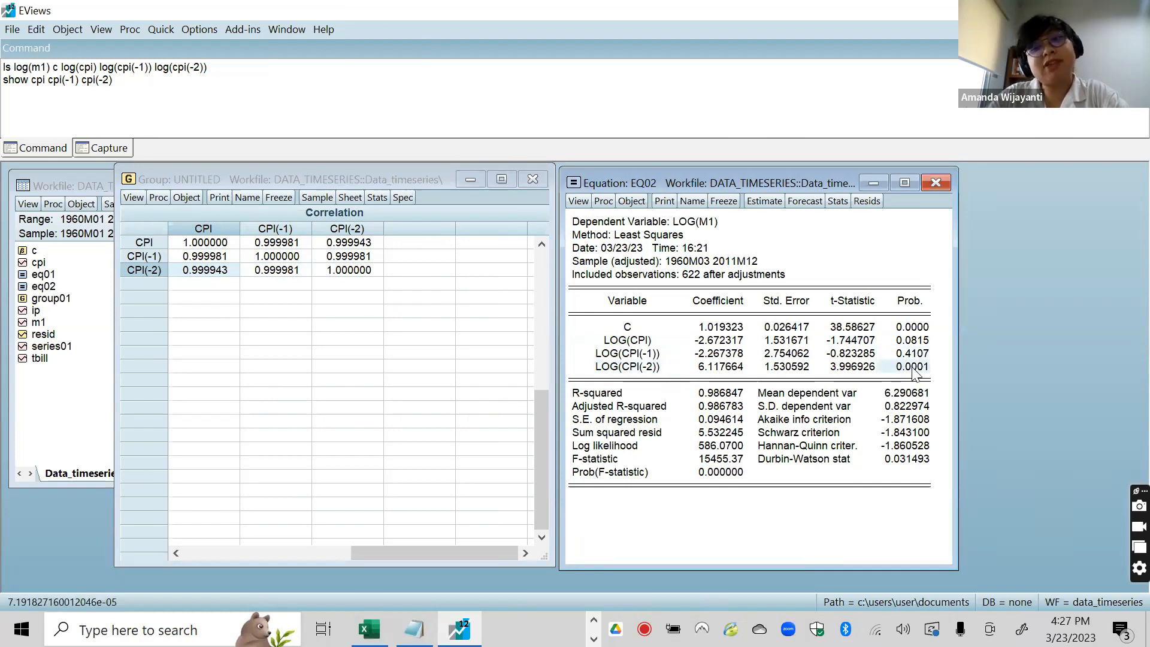
click(920, 341)
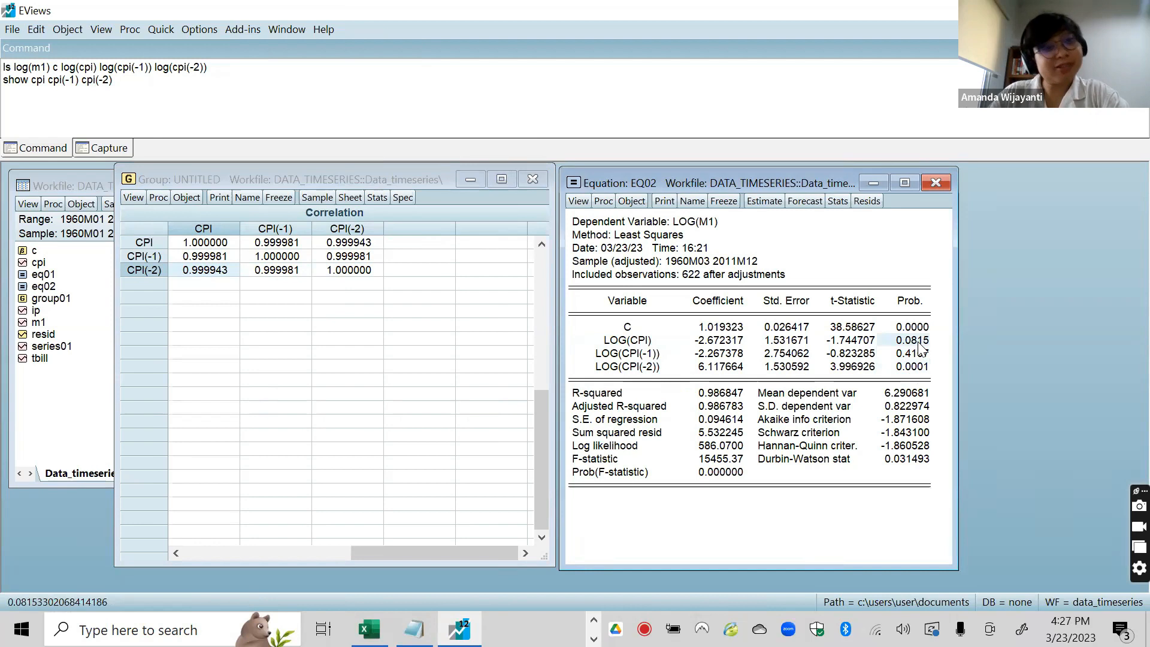
Return to the lagged LOG(M1) equation from the correlation matrix and confirm its object name as eq02
click(412, 339)
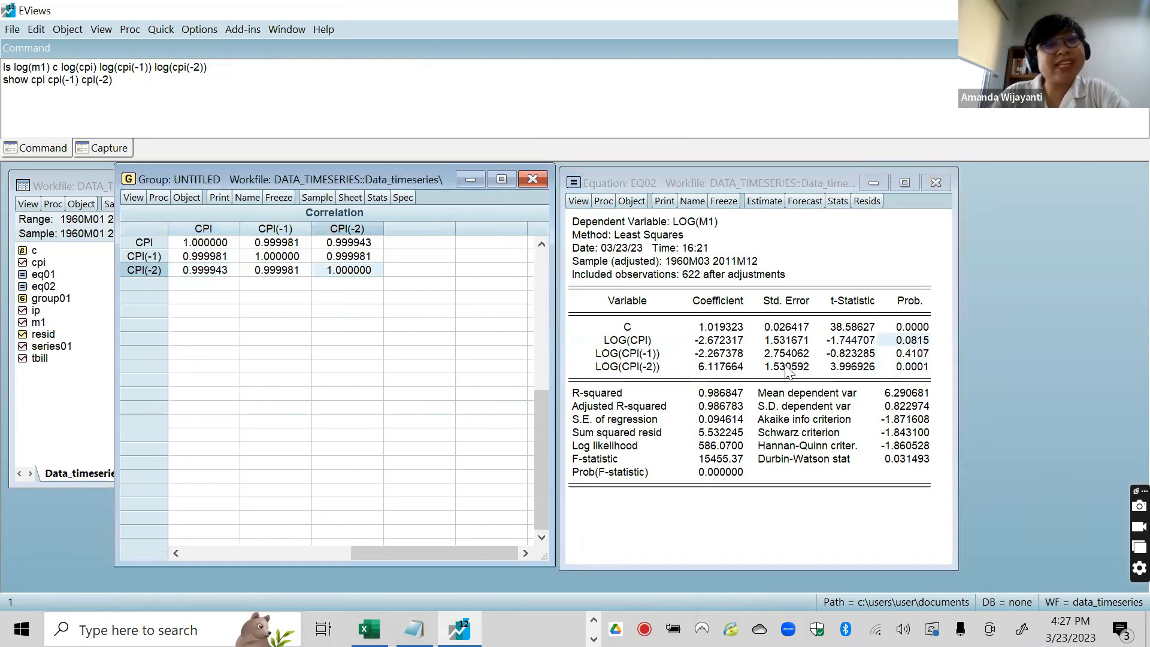
click(717, 311)
click(376, 340)
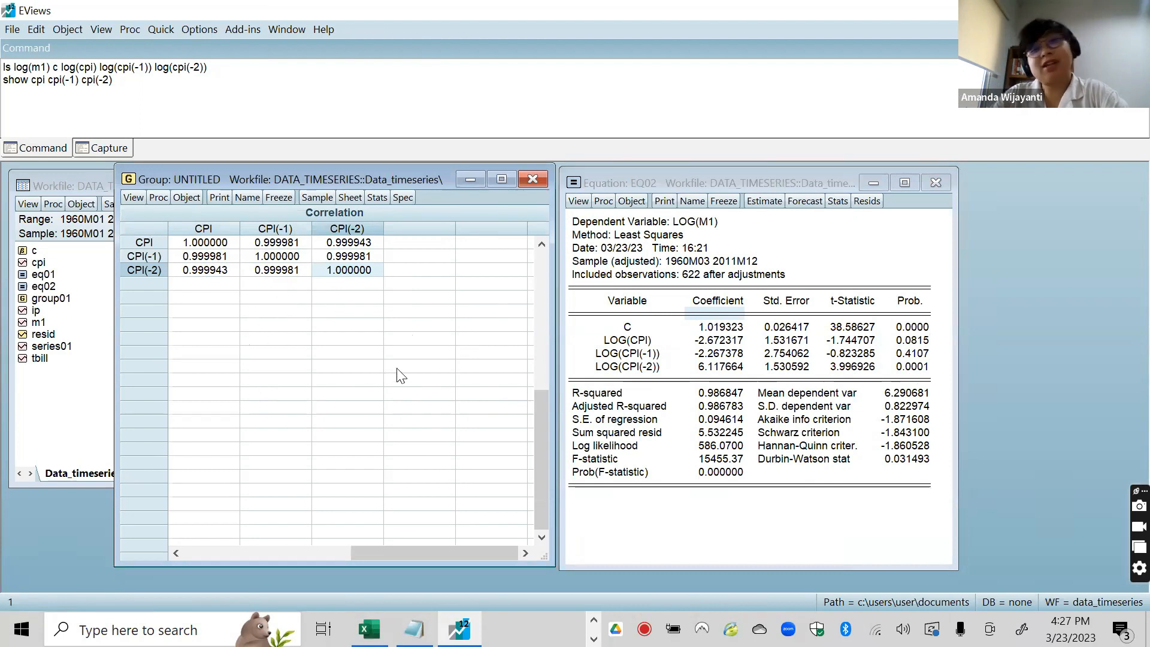
click(721, 328)
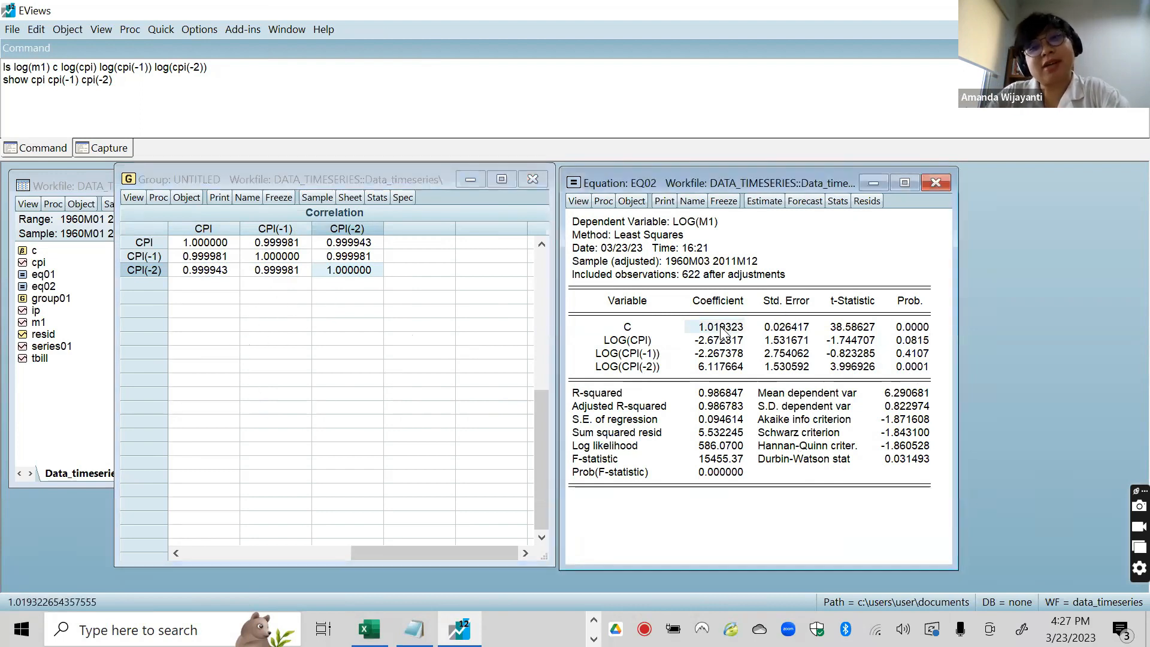
click(692, 200)
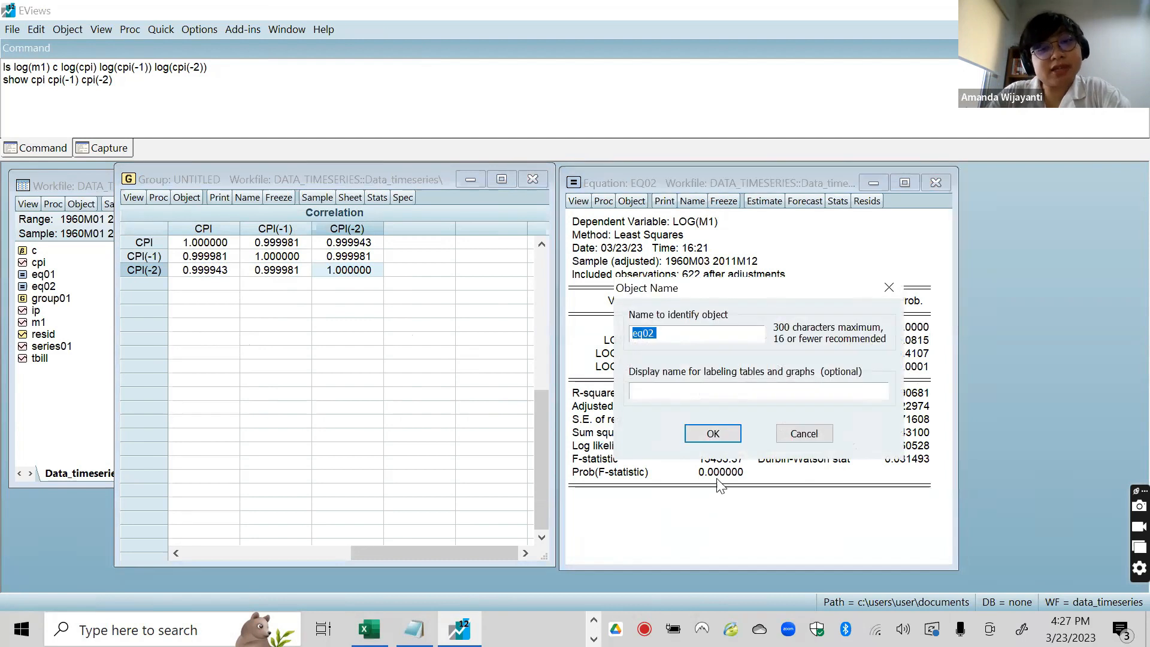
click(733, 434)
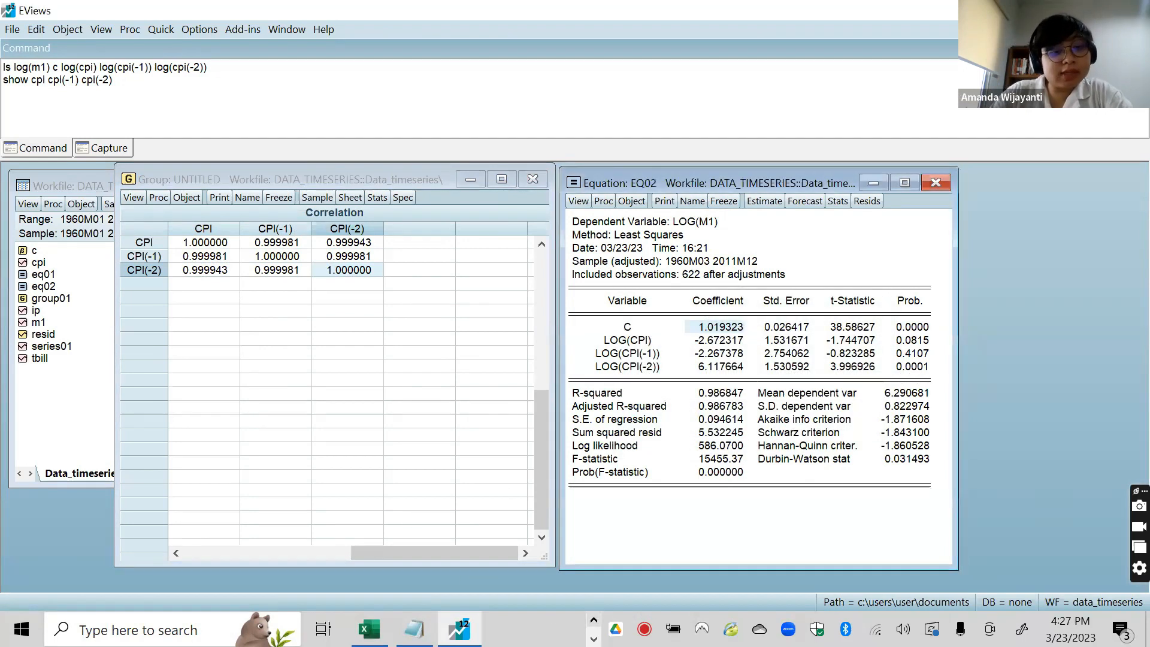
click(593, 621)
click(594, 639)
click(593, 621)
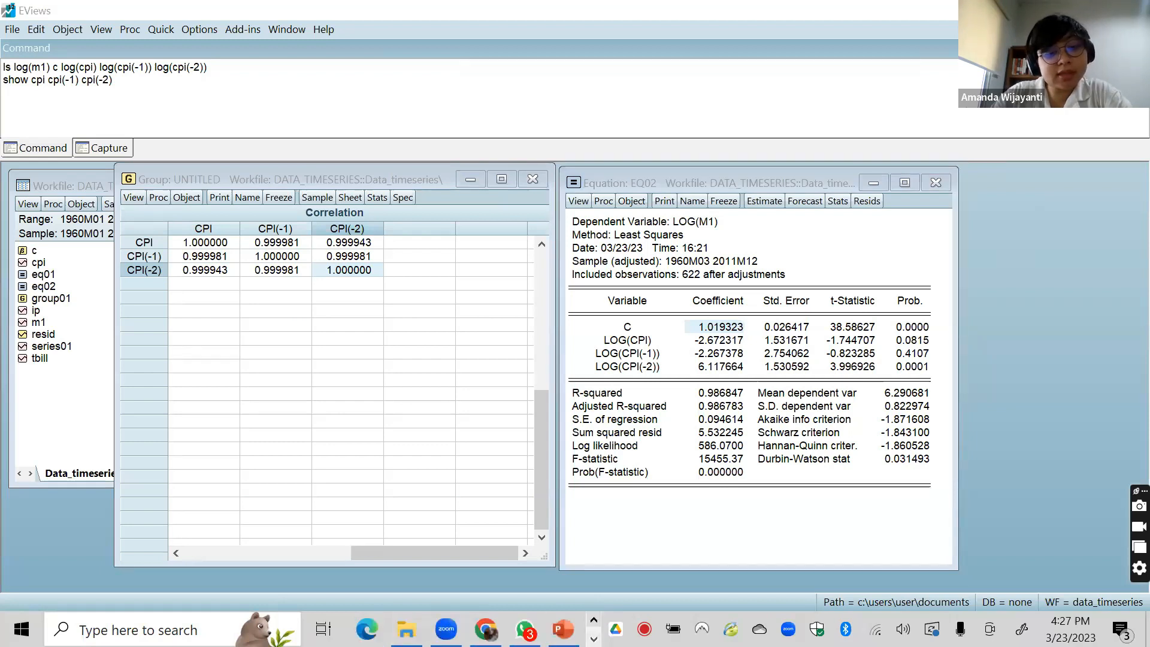
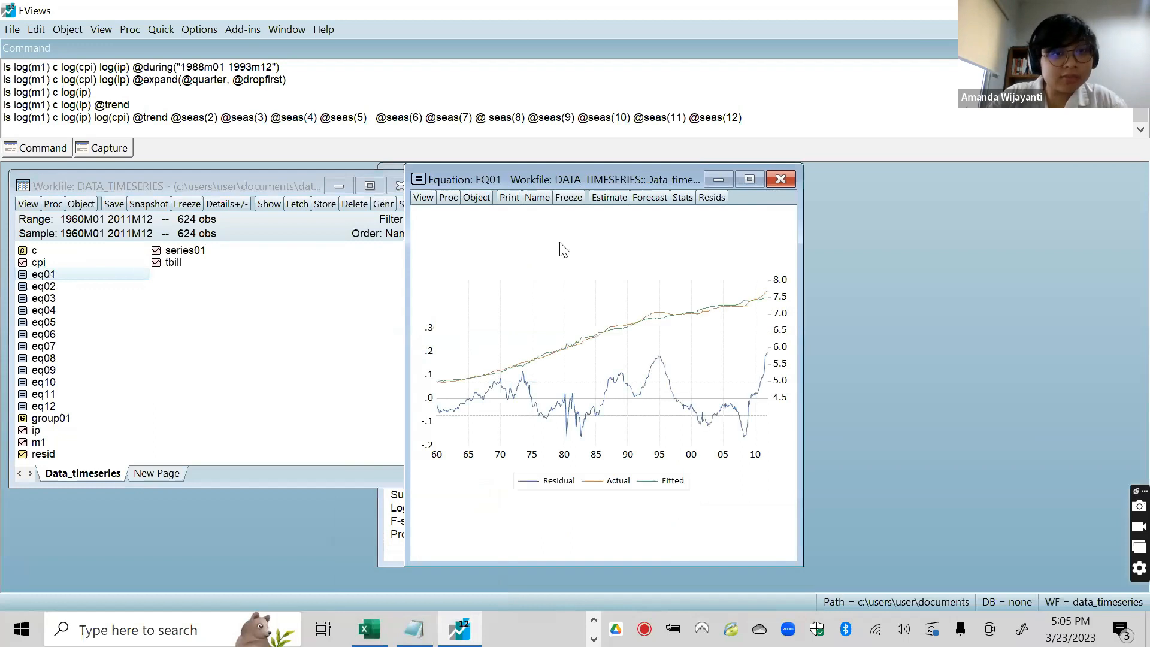
Switch EQ01 from the actual, fitted and residual graph to its estimation output
click(429, 200)
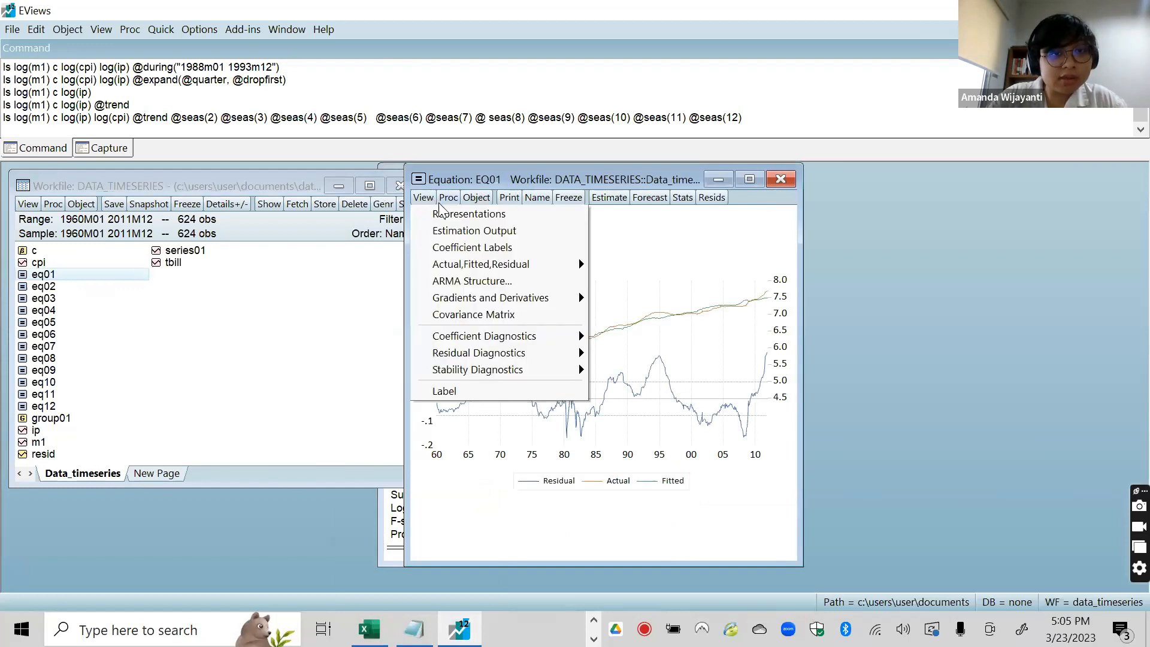
click(459, 230)
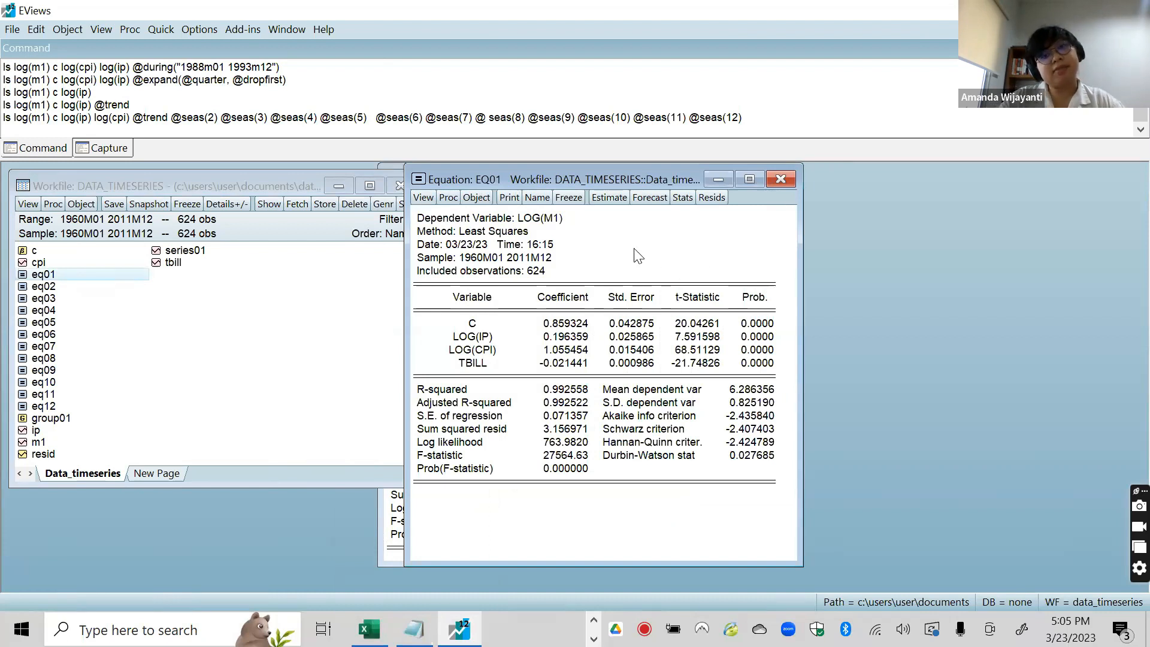
Display EQ01's Residual Graph, examine it with the window maximized, and restore the window
click(422, 199)
mouse_move(507, 269)
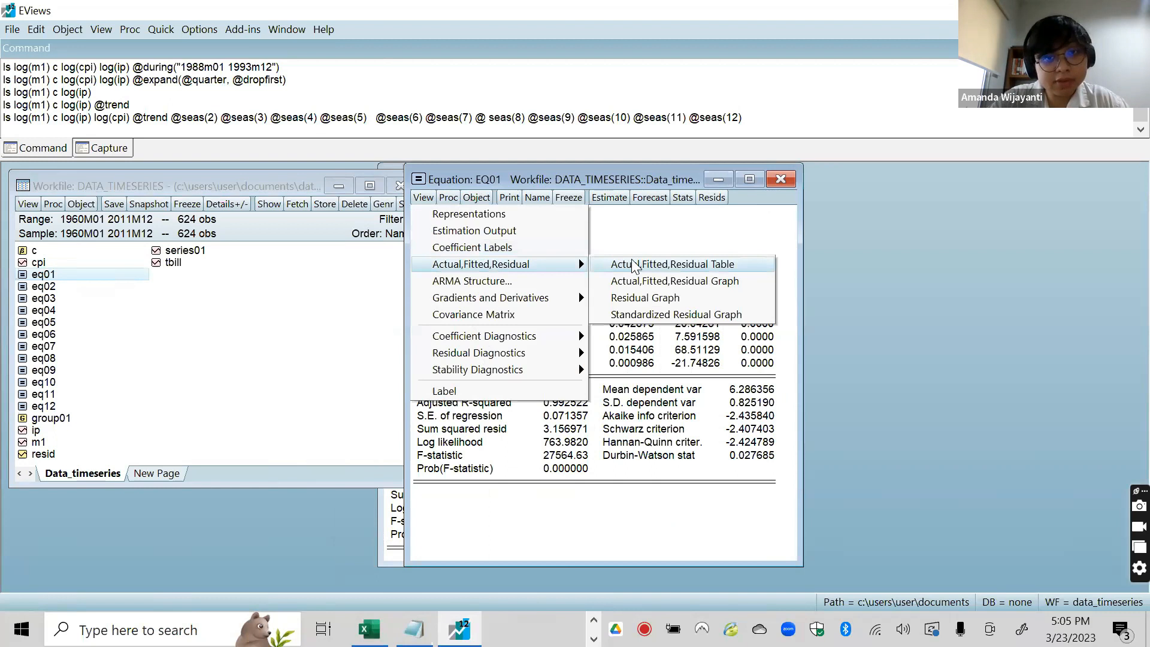
click(675, 300)
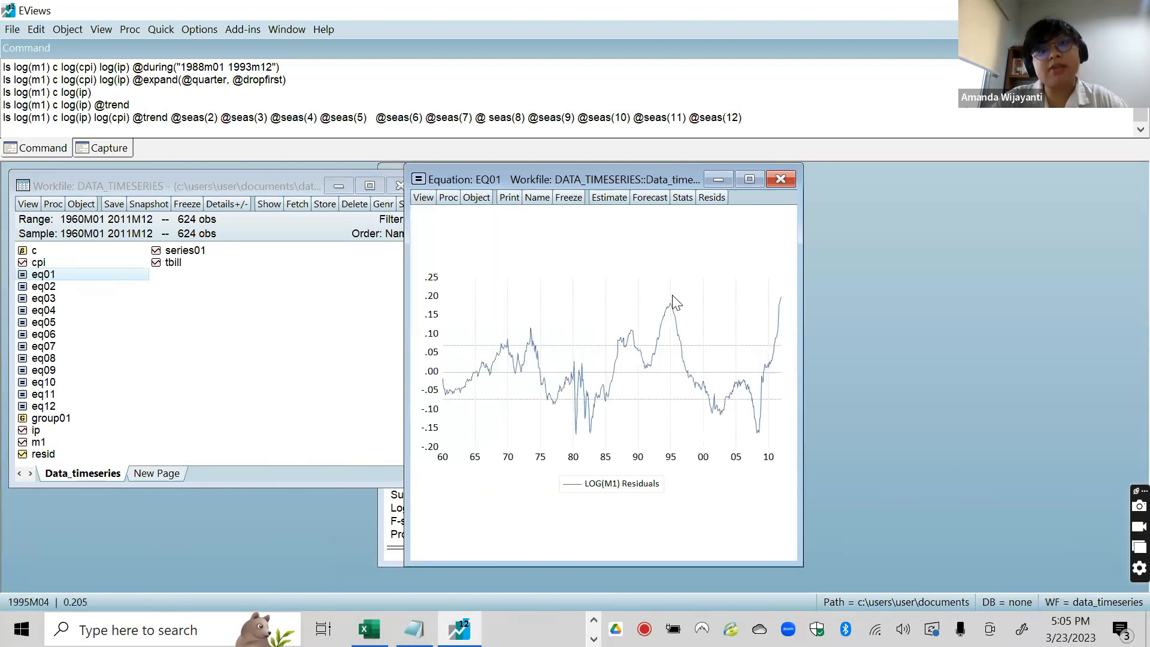
click(750, 180)
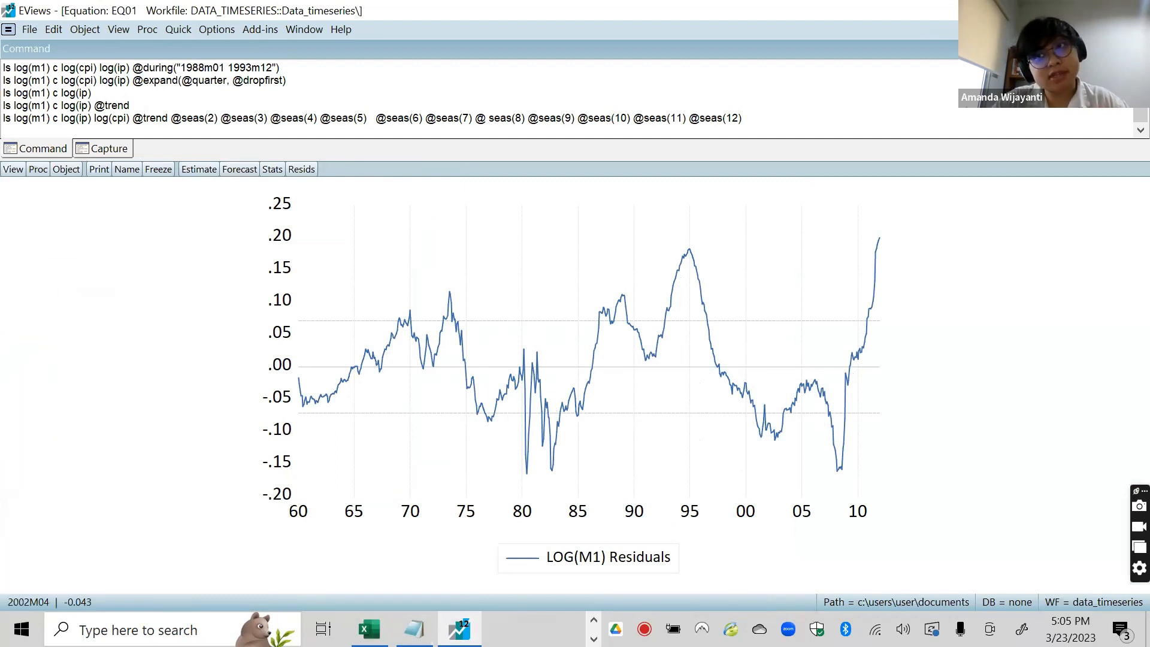
click(1119, 29)
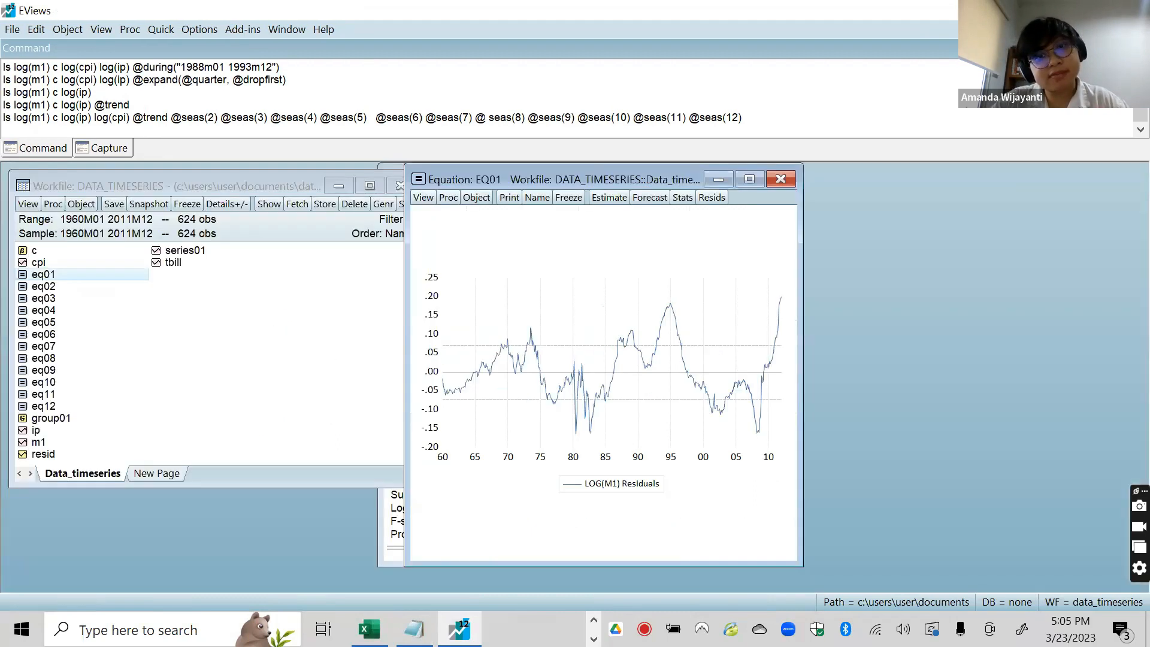
Switch to the PowerPoint slides, read the serial correlation visual inspection examples on slides 39 and 40, and return to EViews
click(594, 619)
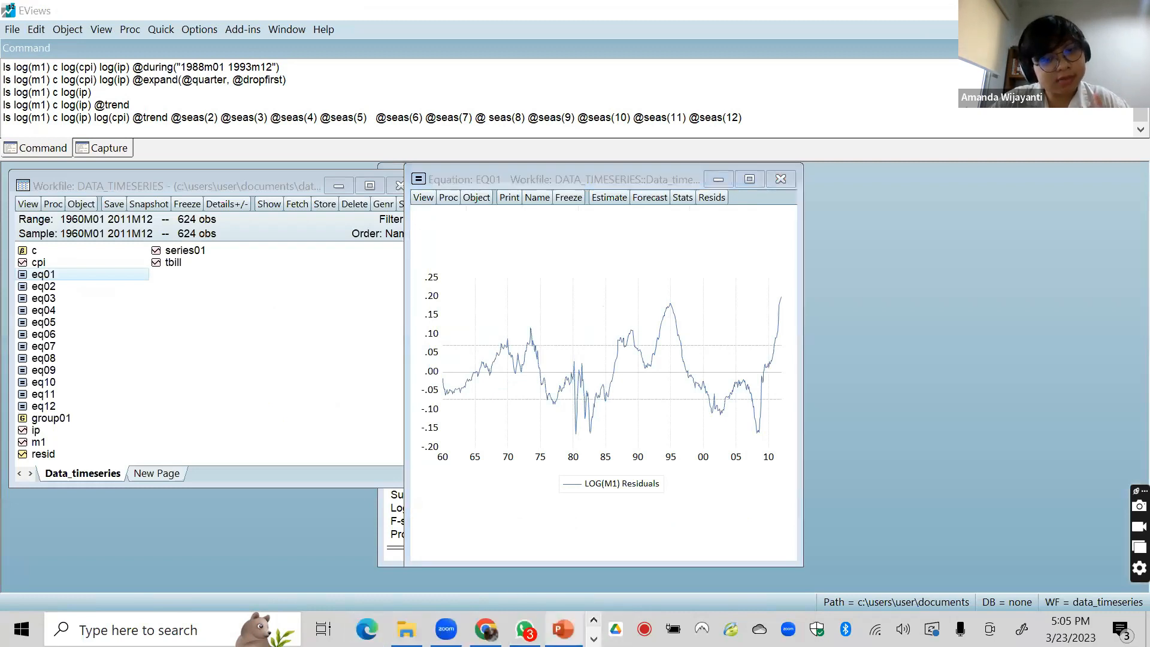
click(563, 630)
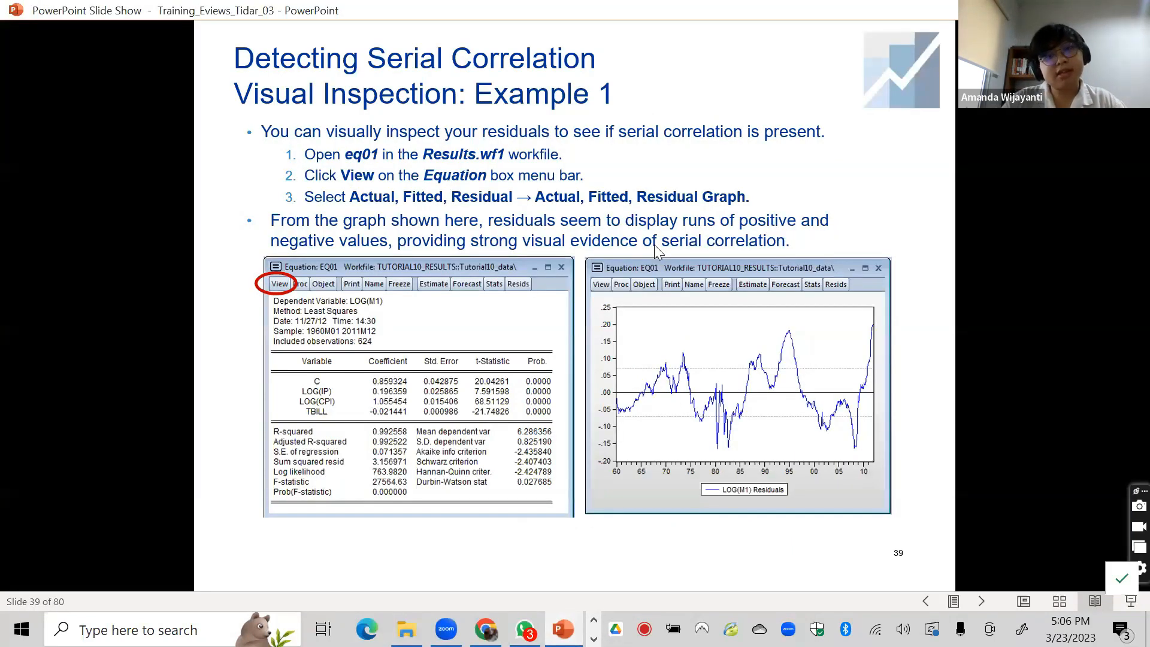
click(655, 244)
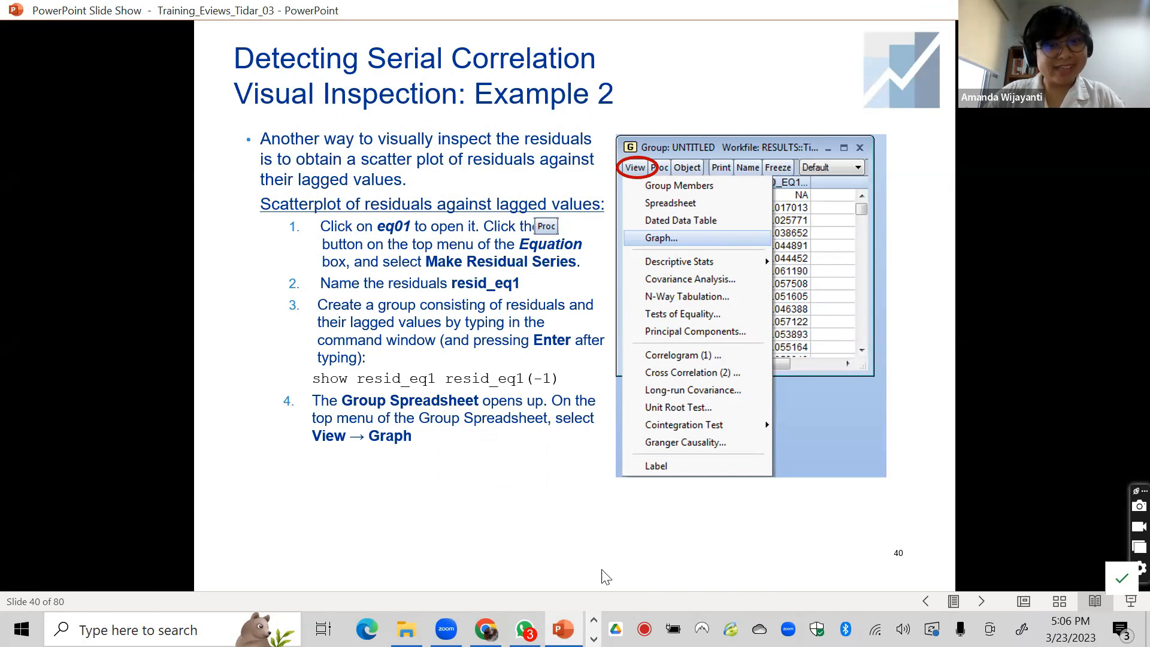
click(593, 639)
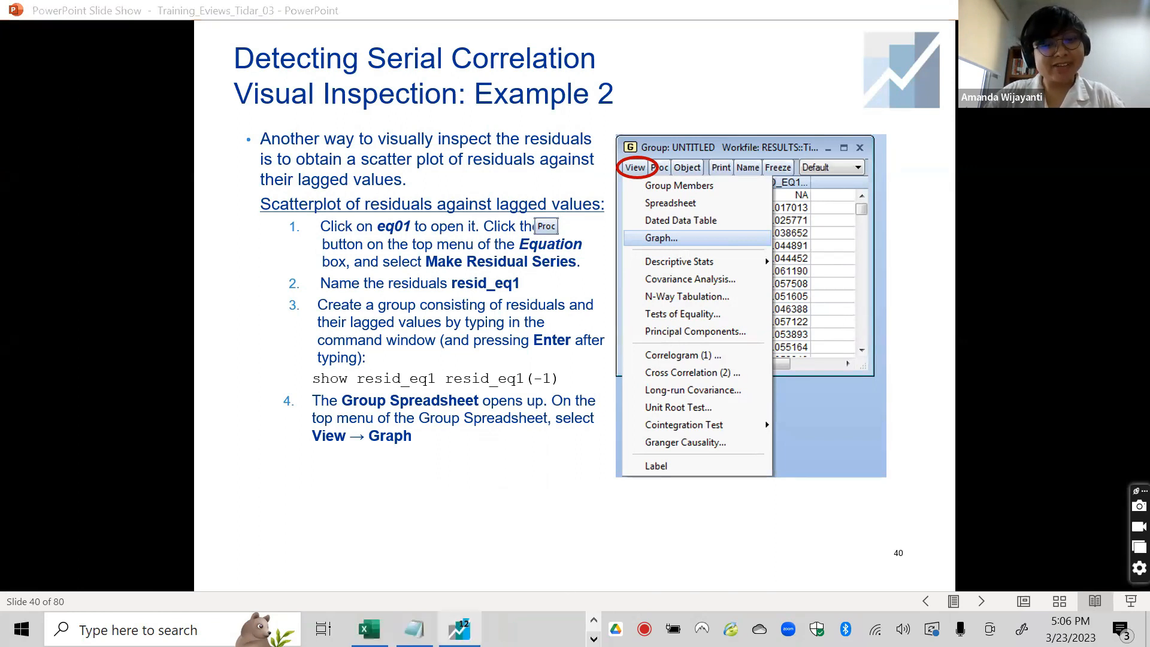
click(459, 629)
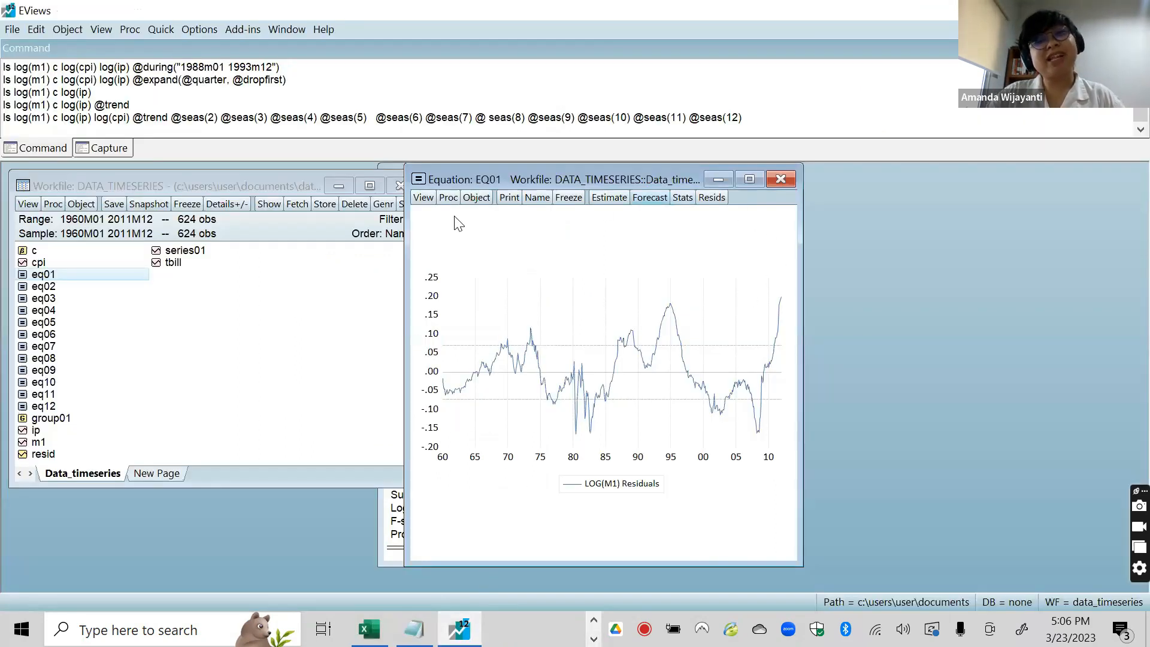
click(423, 199)
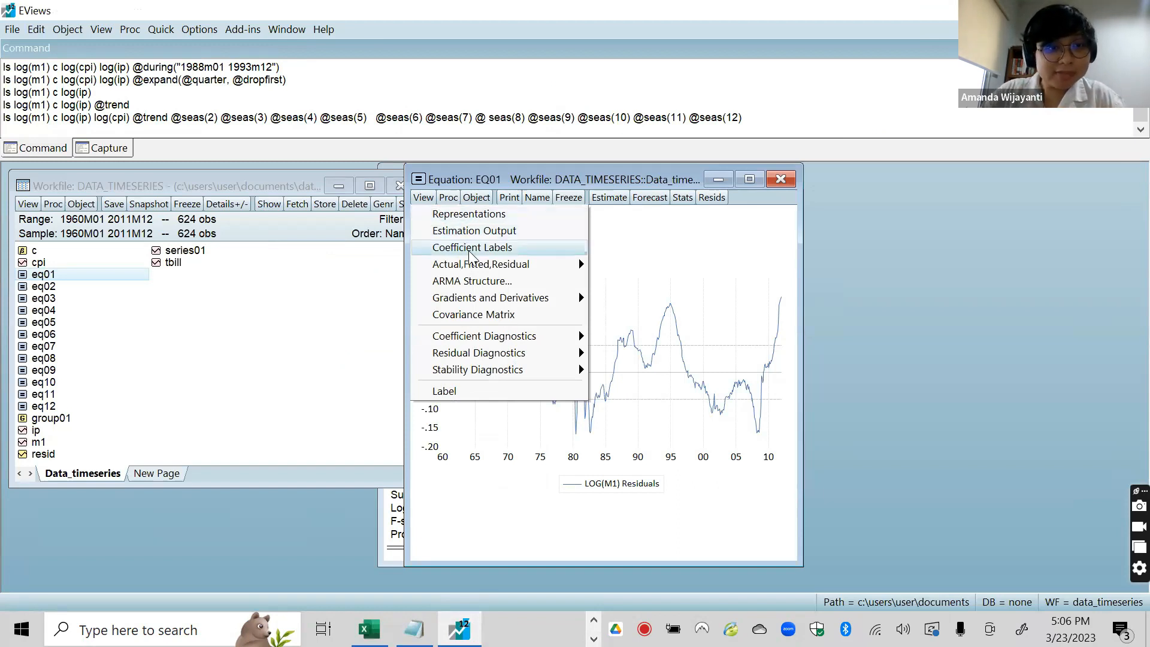
mouse_move(481, 266)
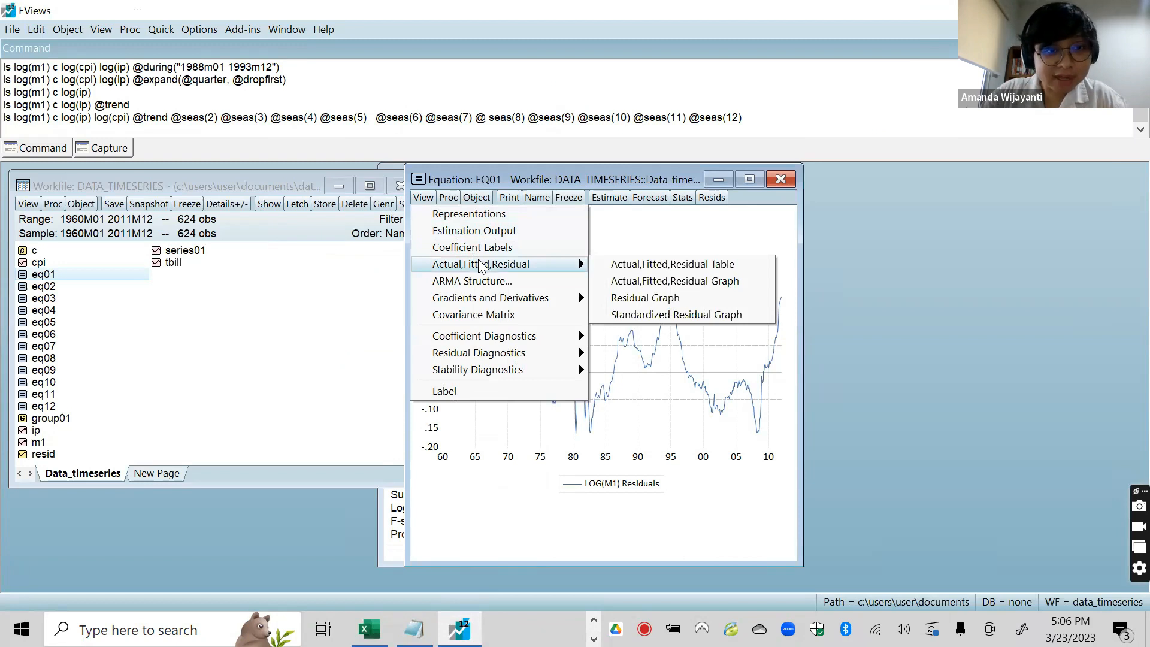
mouse_move(509, 301)
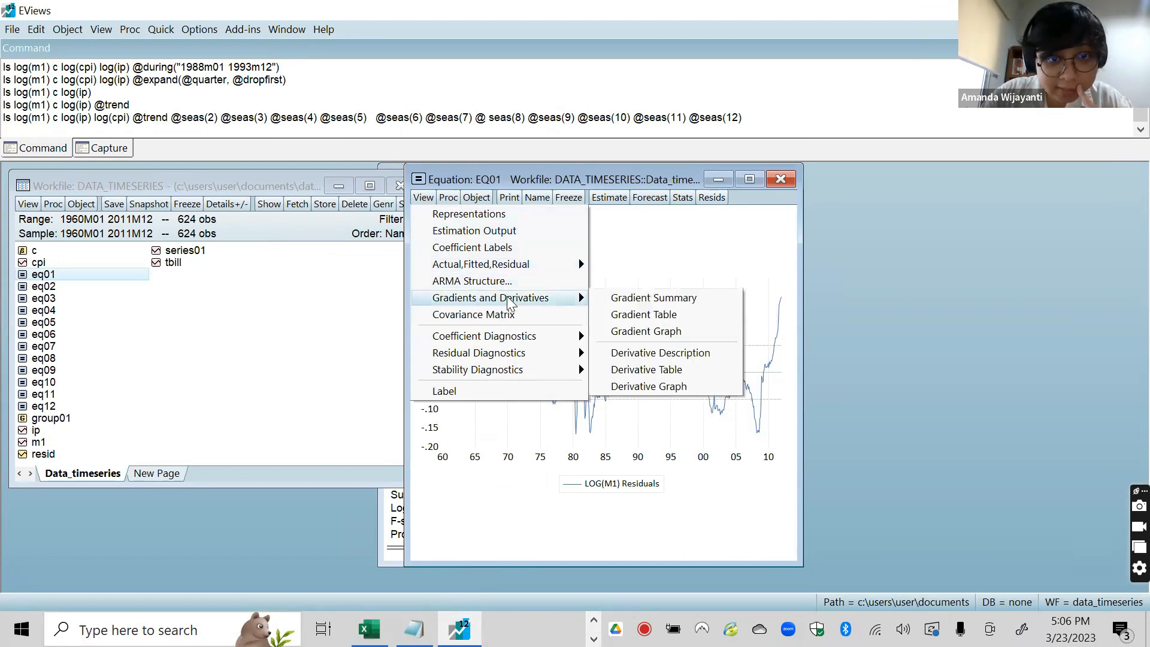
mouse_move(503, 355)
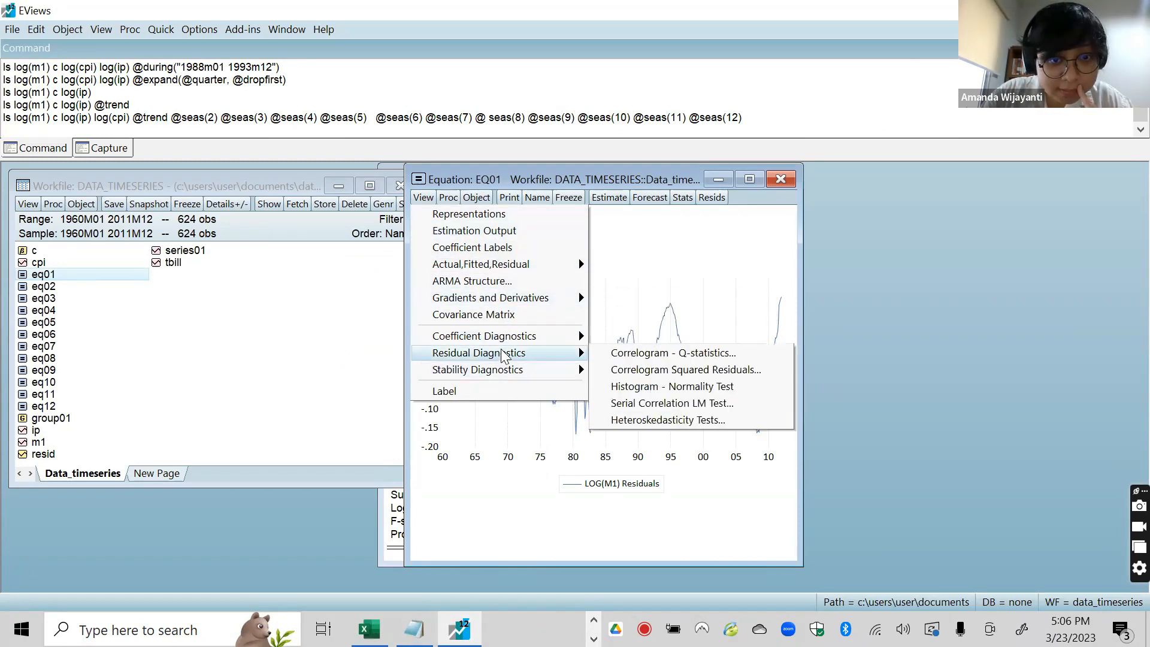
click(452, 196)
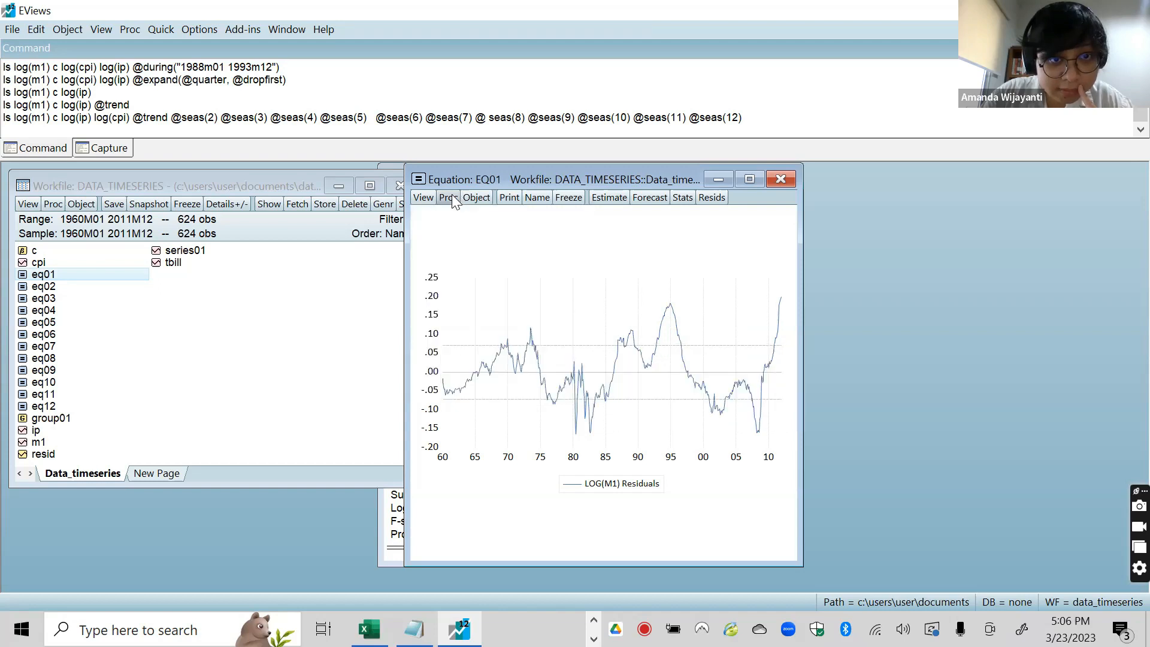
click(452, 196)
click(451, 198)
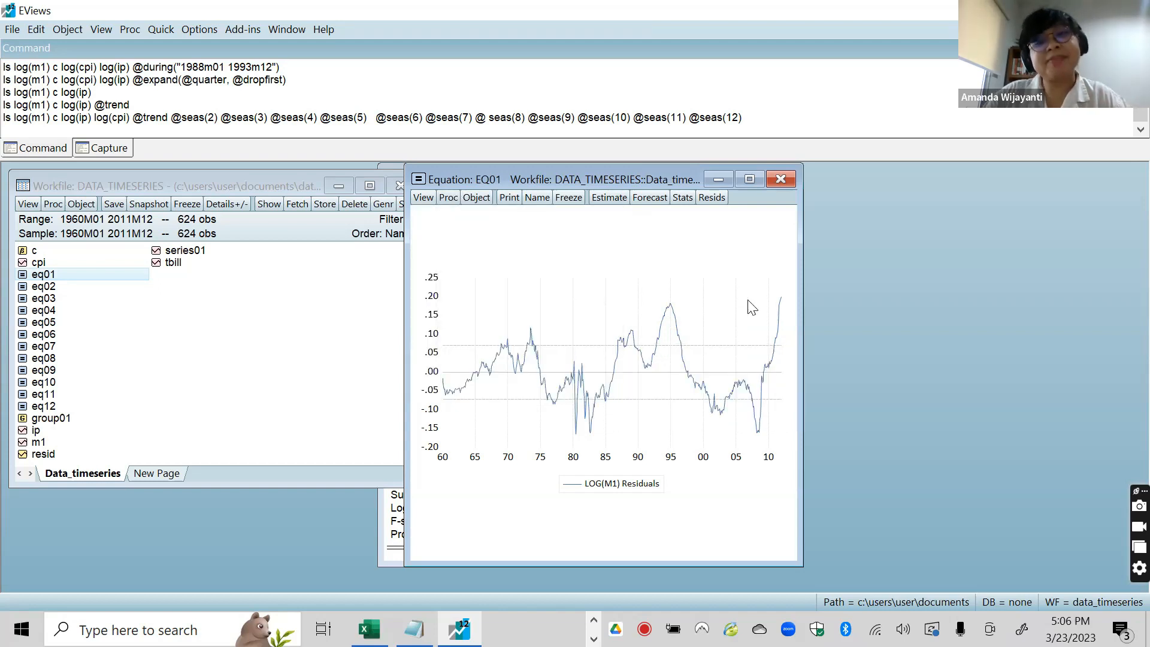
Show EQ01's estimation output and make an ordinary residual series from it named resid01
click(430, 193)
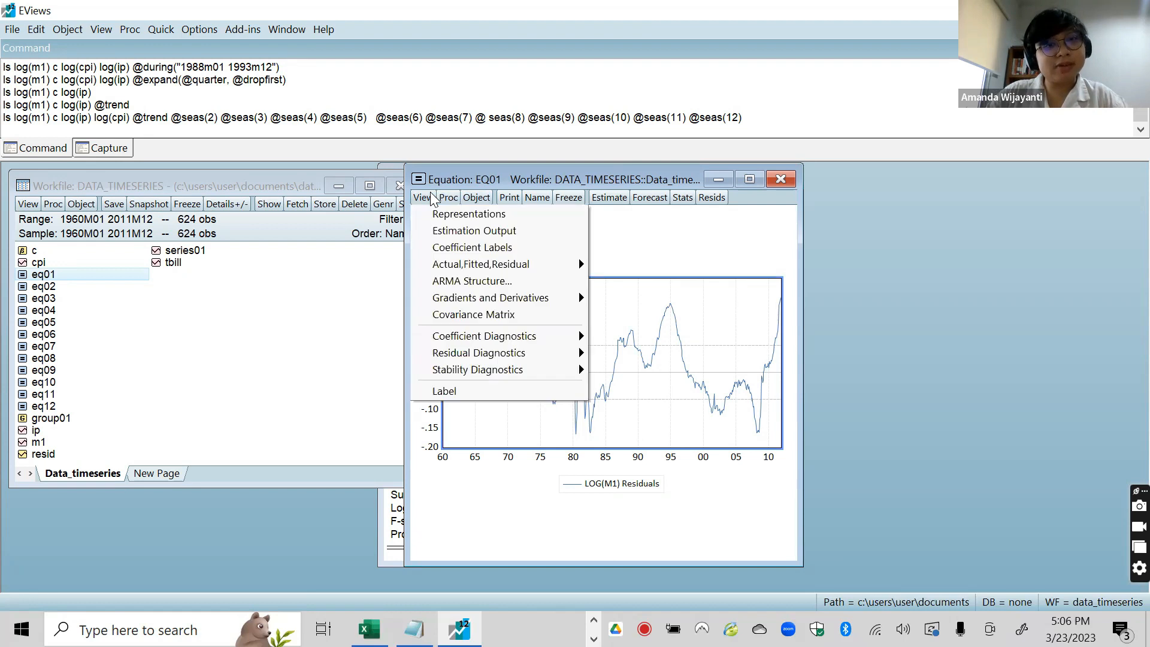
click(453, 233)
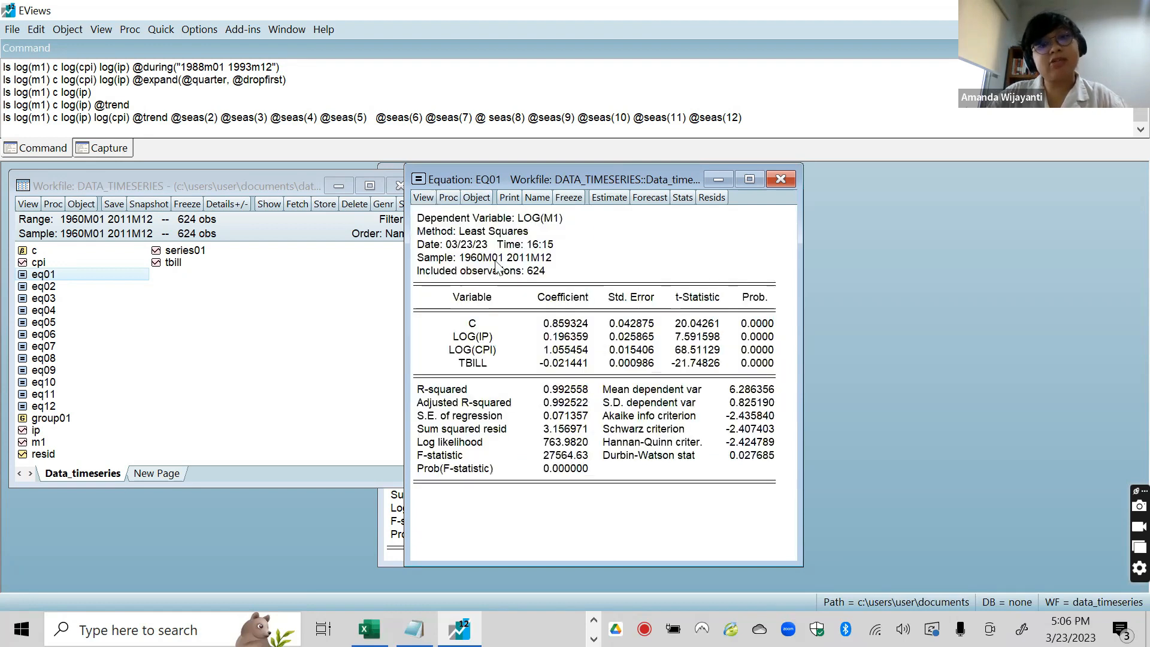
click(449, 198)
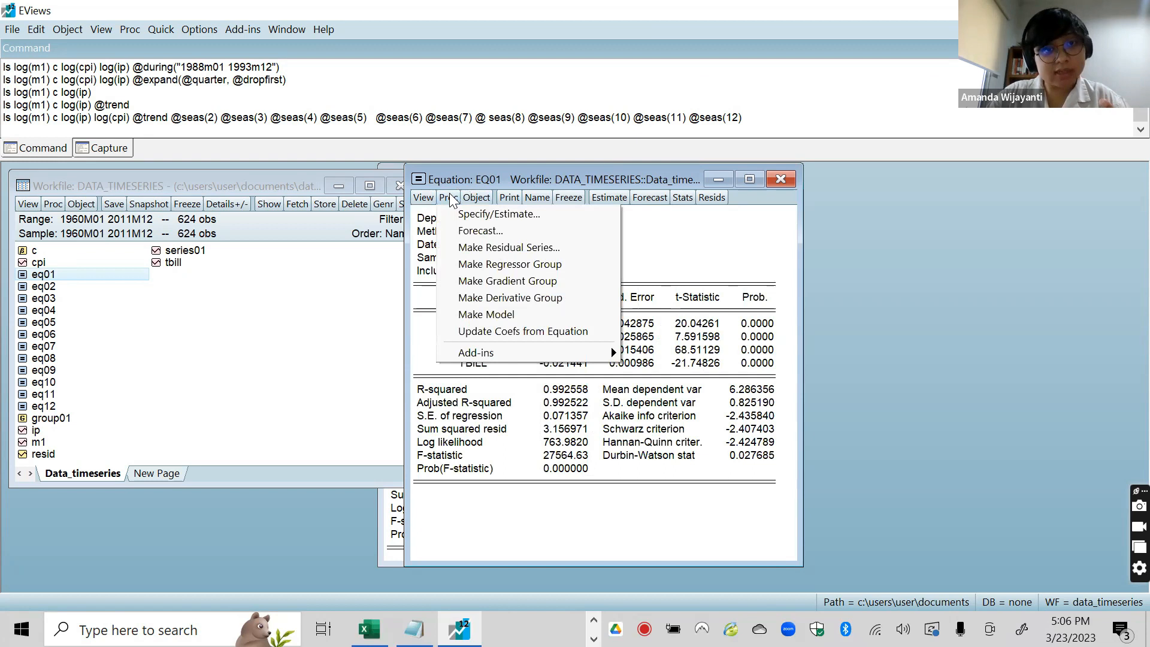
click(504, 252)
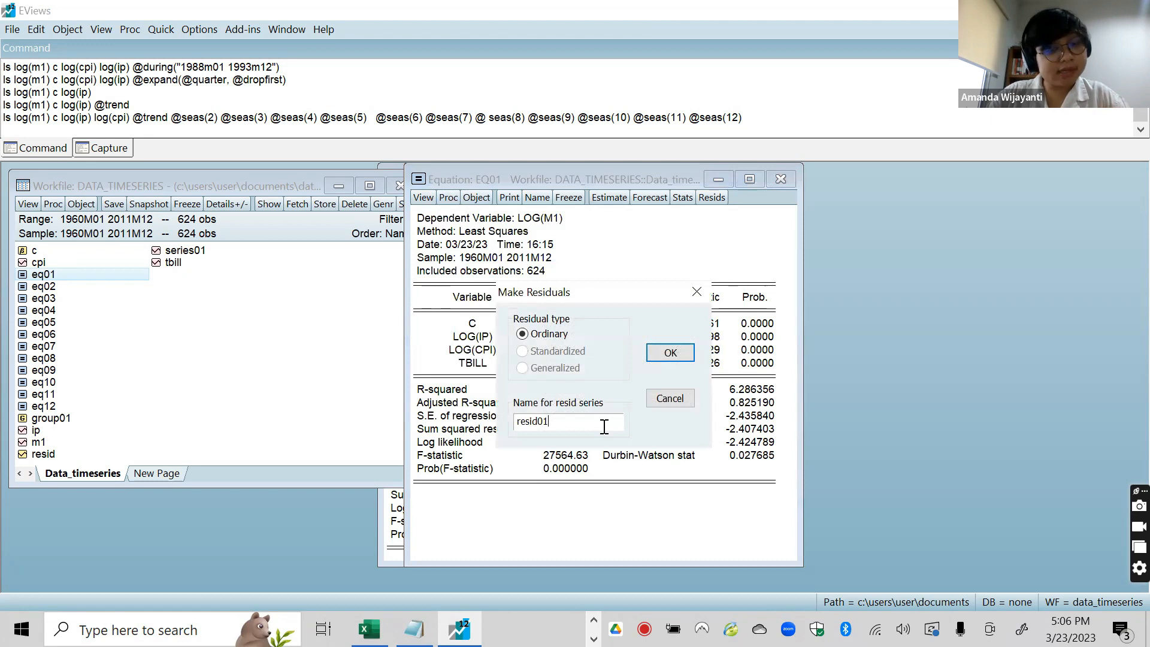
click(670, 354)
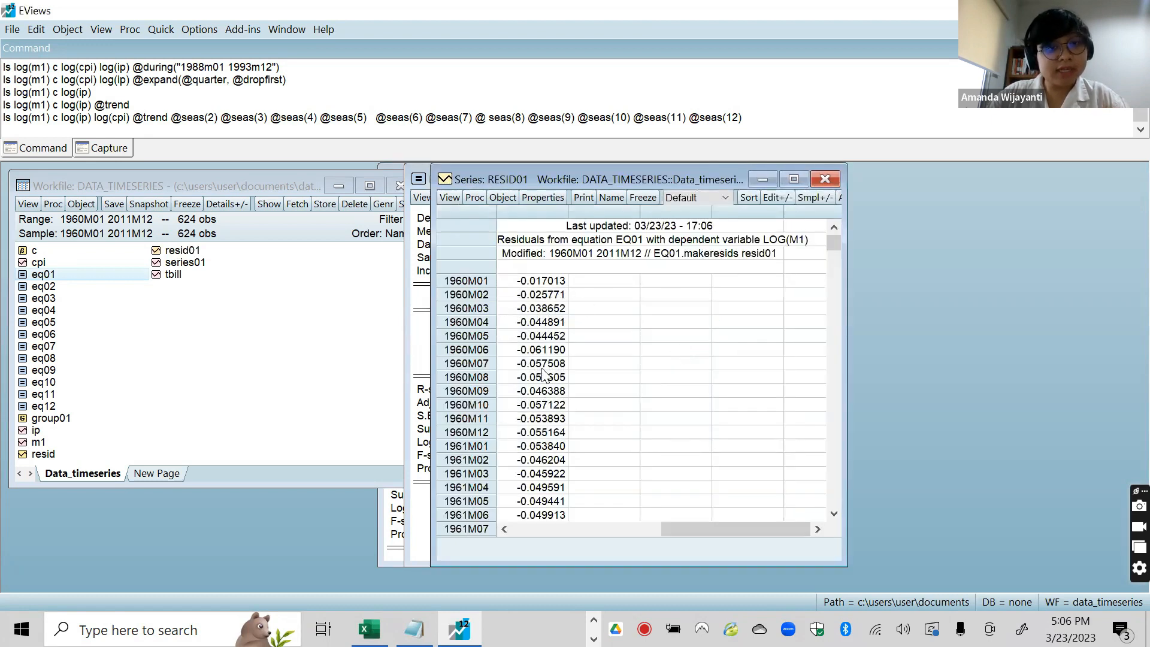
Look through the monthly residual values in the resid01 series and return to its first observations
scroll(544, 374, down, 1)
scroll(544, 374, down, 20)
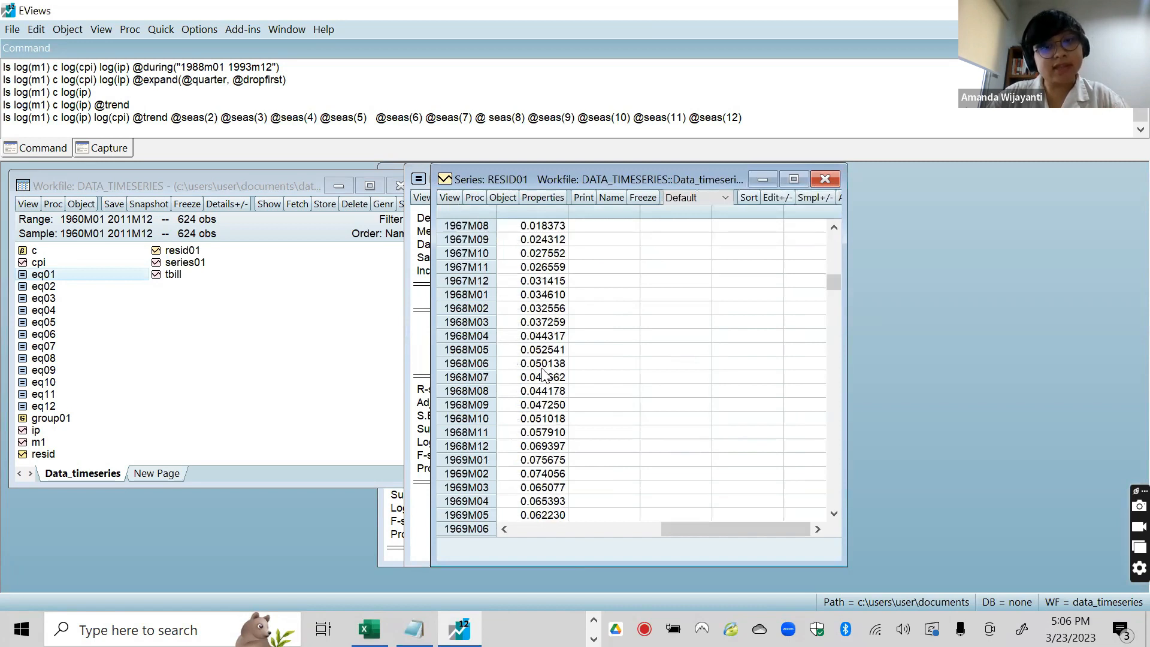
scroll(544, 374, down, 20)
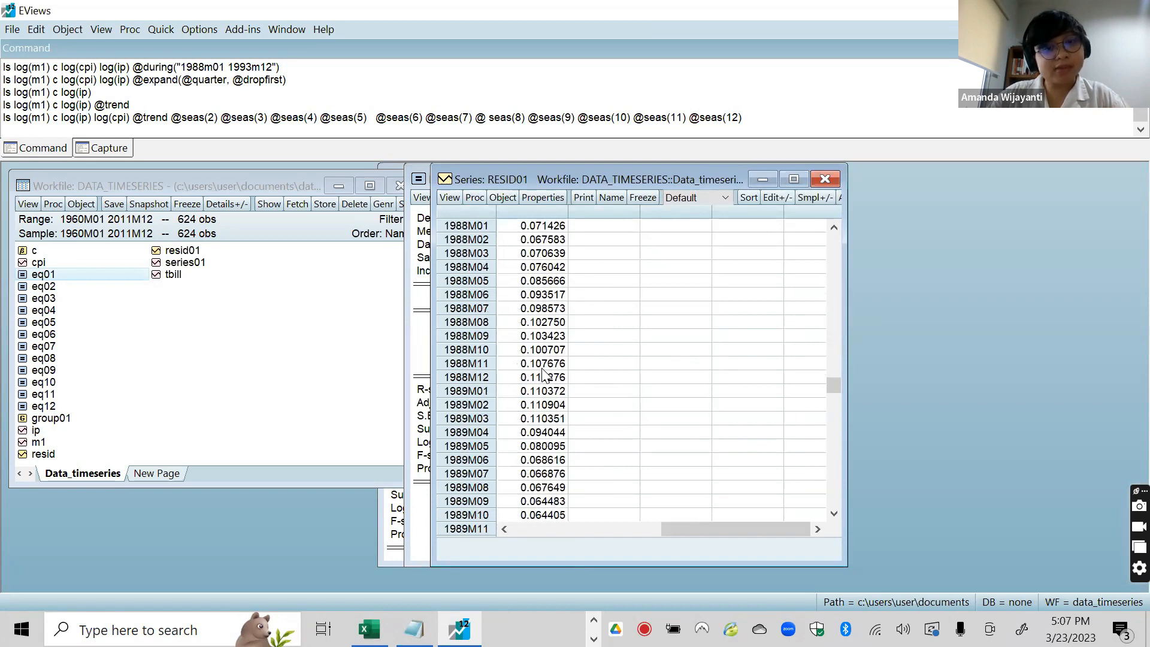
scroll(544, 375, down, 20)
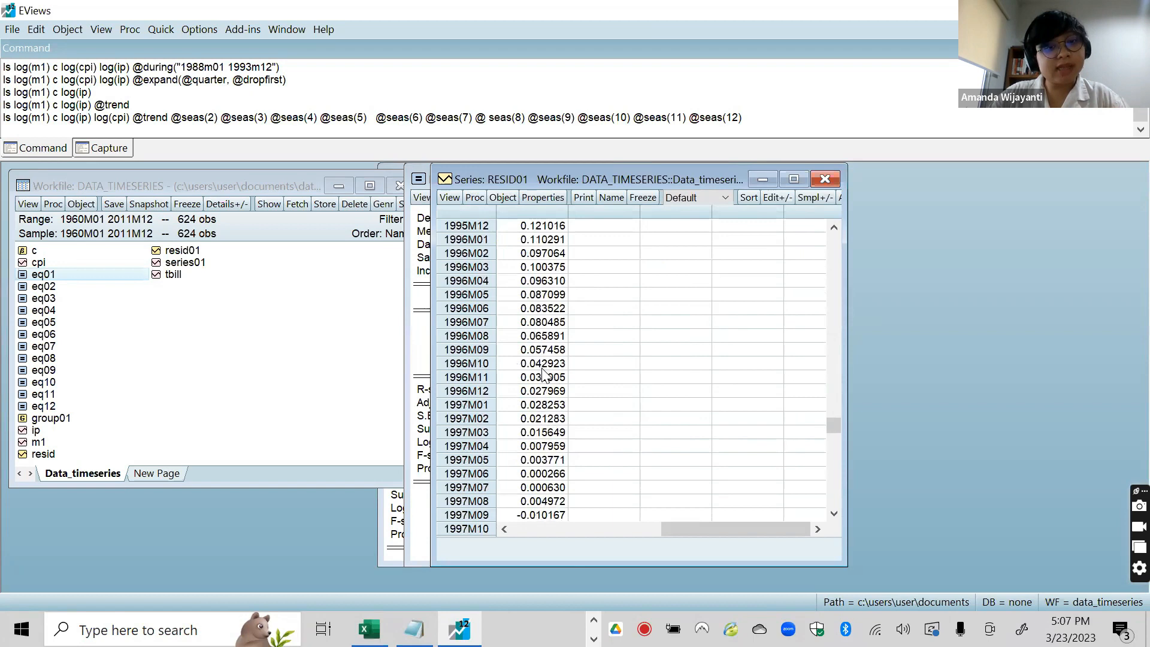
scroll(544, 374, up, 20)
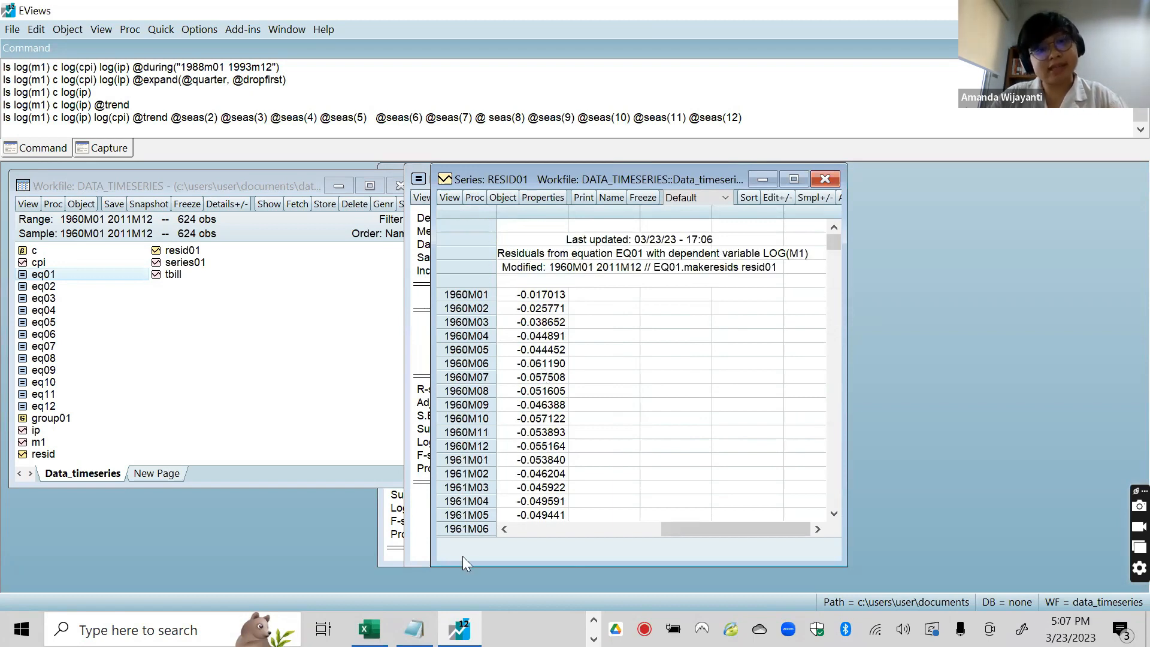
Copy "show resid_eq1 resid_eq1(-1)" from the command_timeseries file in Notepad and paste it into the EViews command window
click(414, 629)
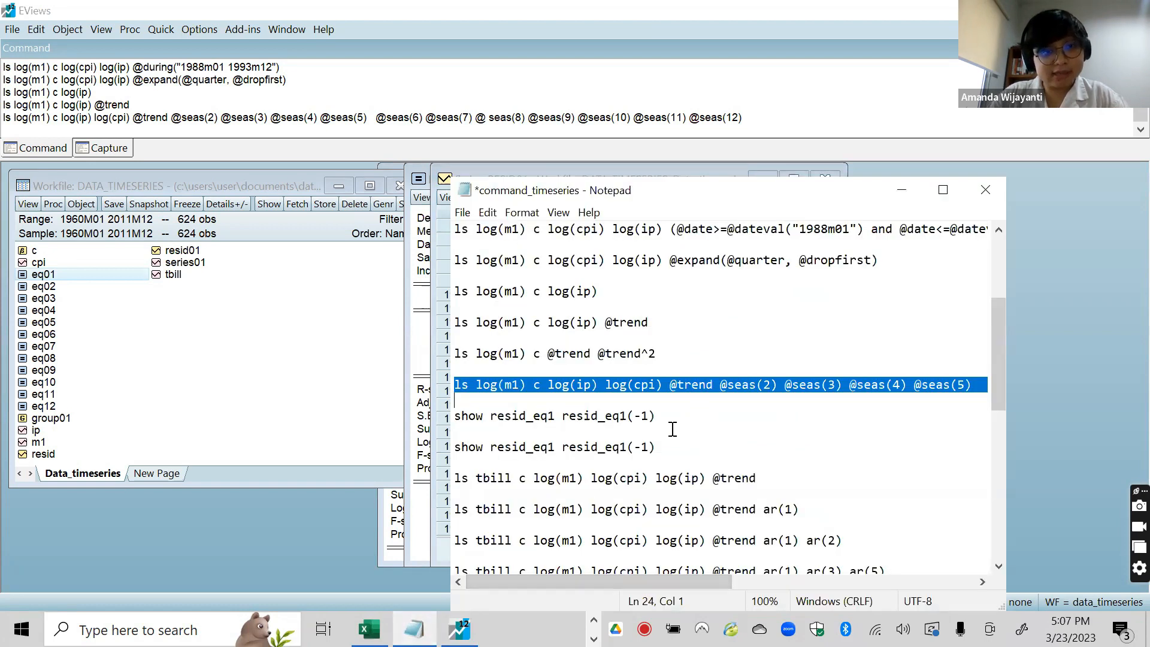
click(668, 416)
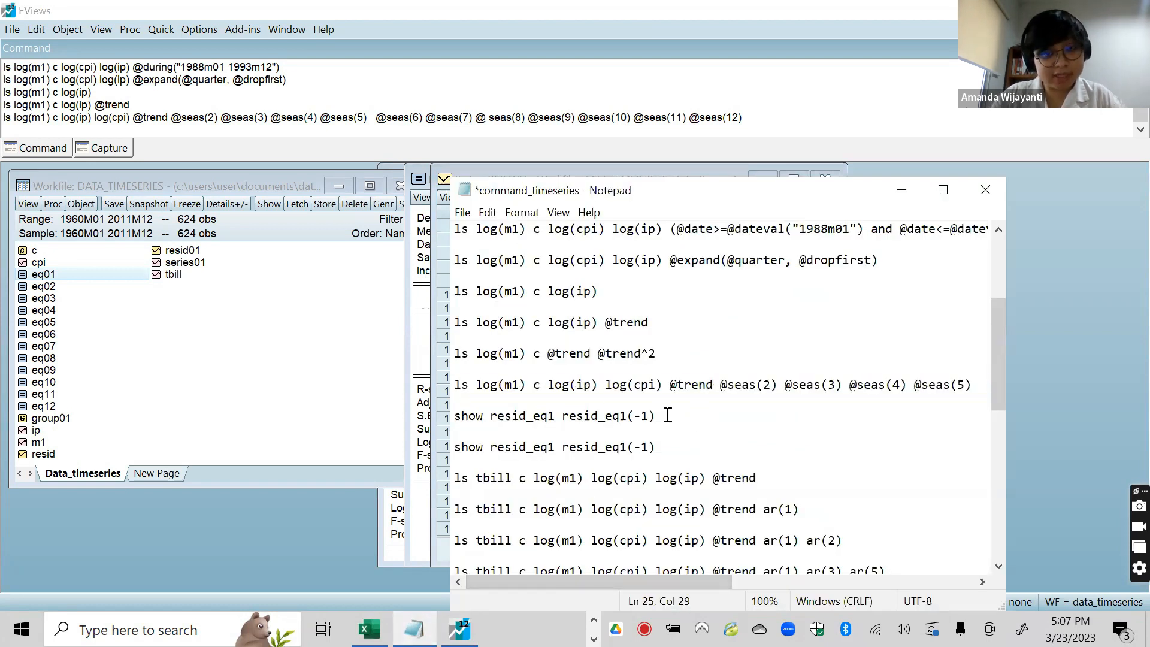
key(shift+Home)
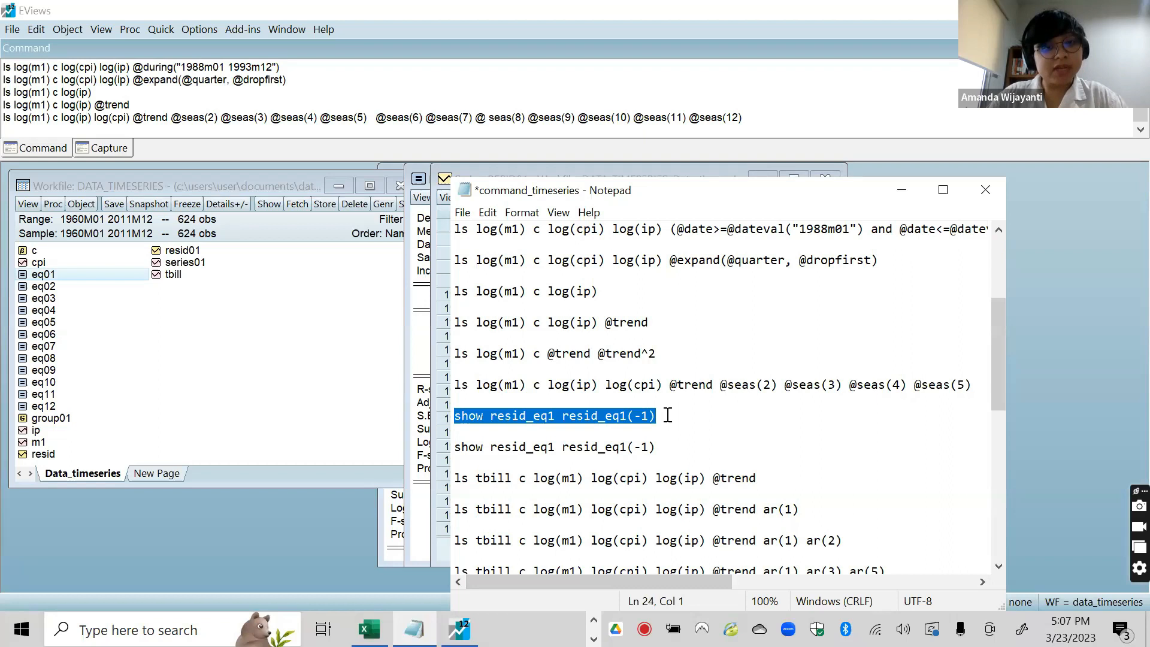
click(1050, 336)
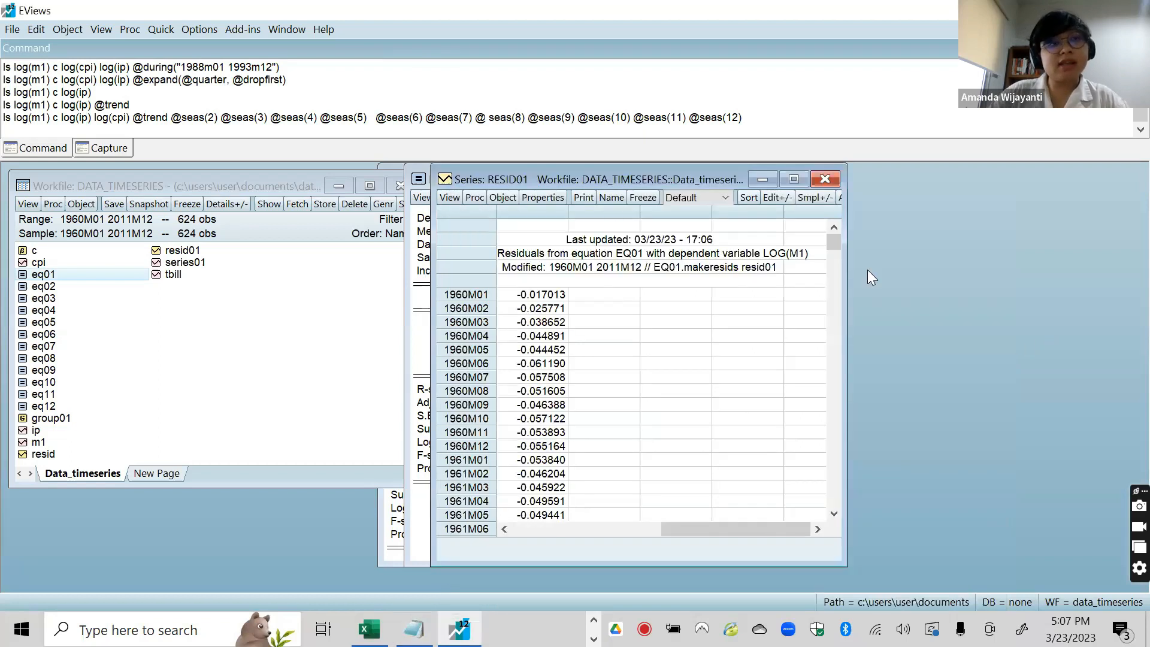
click(755, 114)
text(show resid_eq1 resid_eq1(-1))
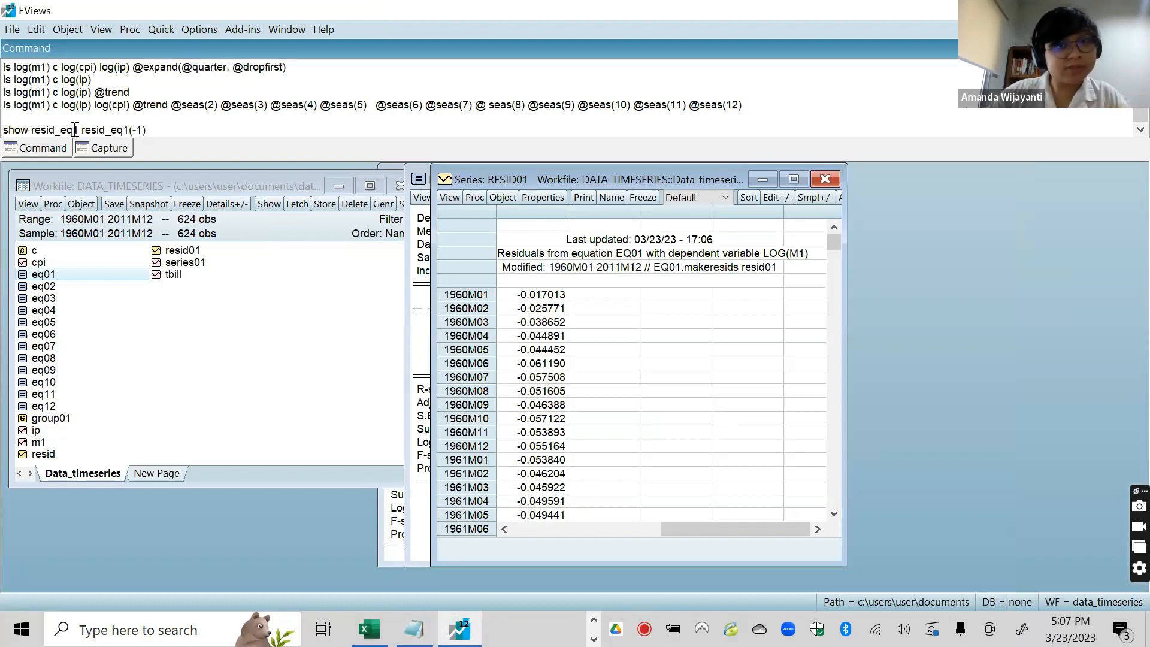
Rename the resid01 series as resid_eq1
click(610, 198)
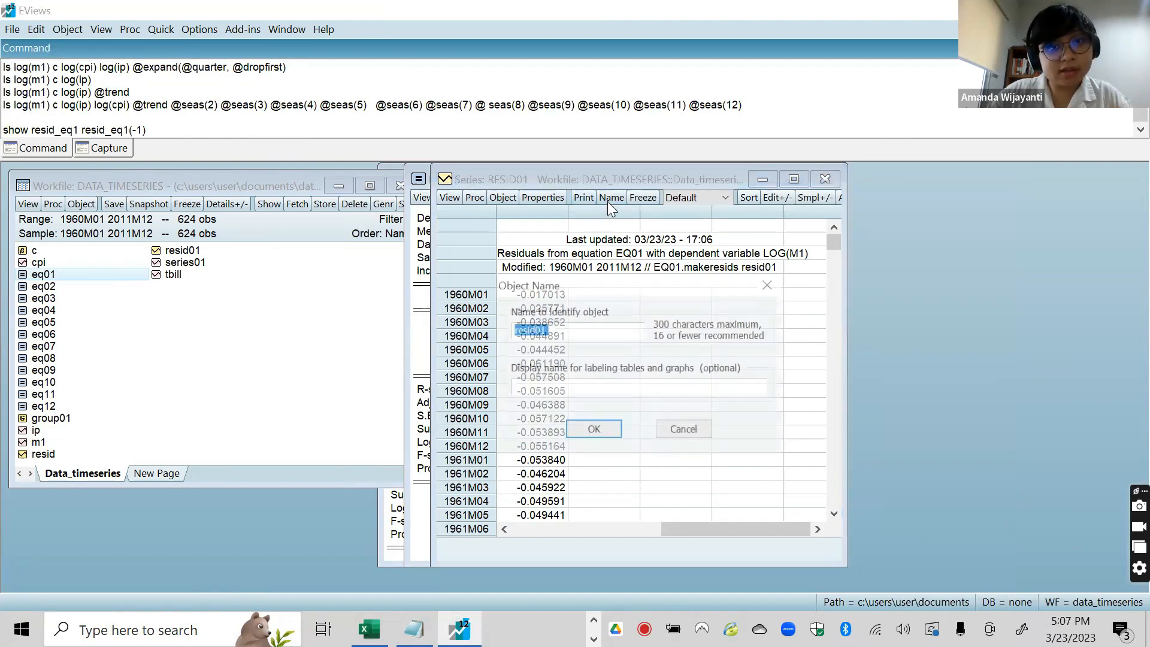
click(555, 334)
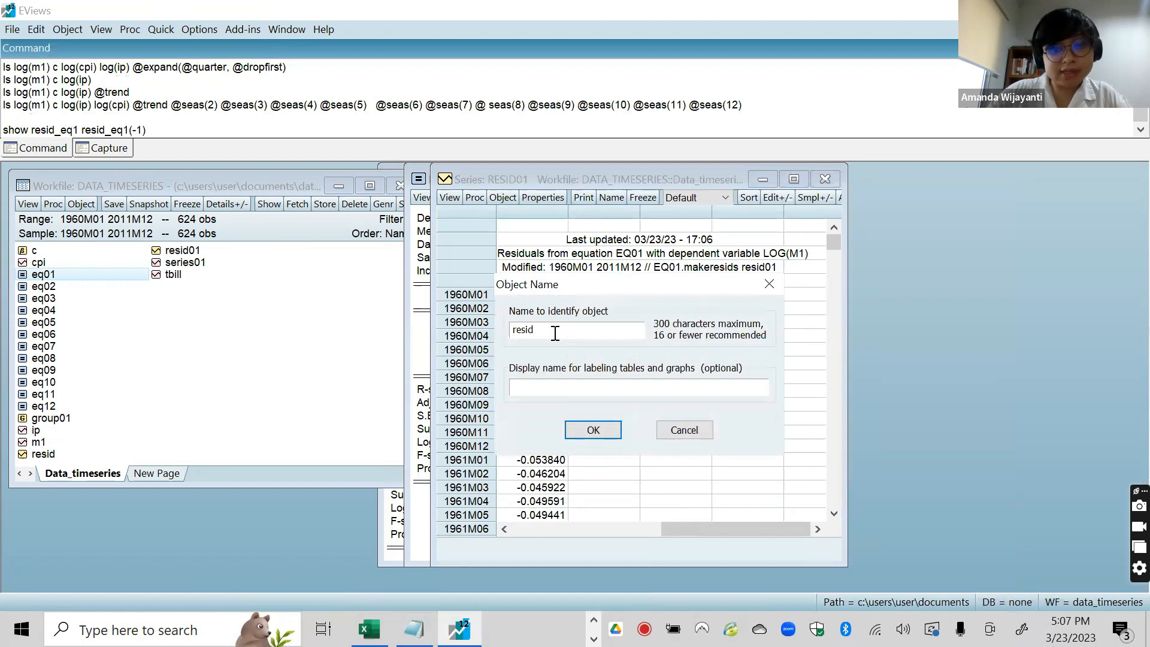
key(Return)
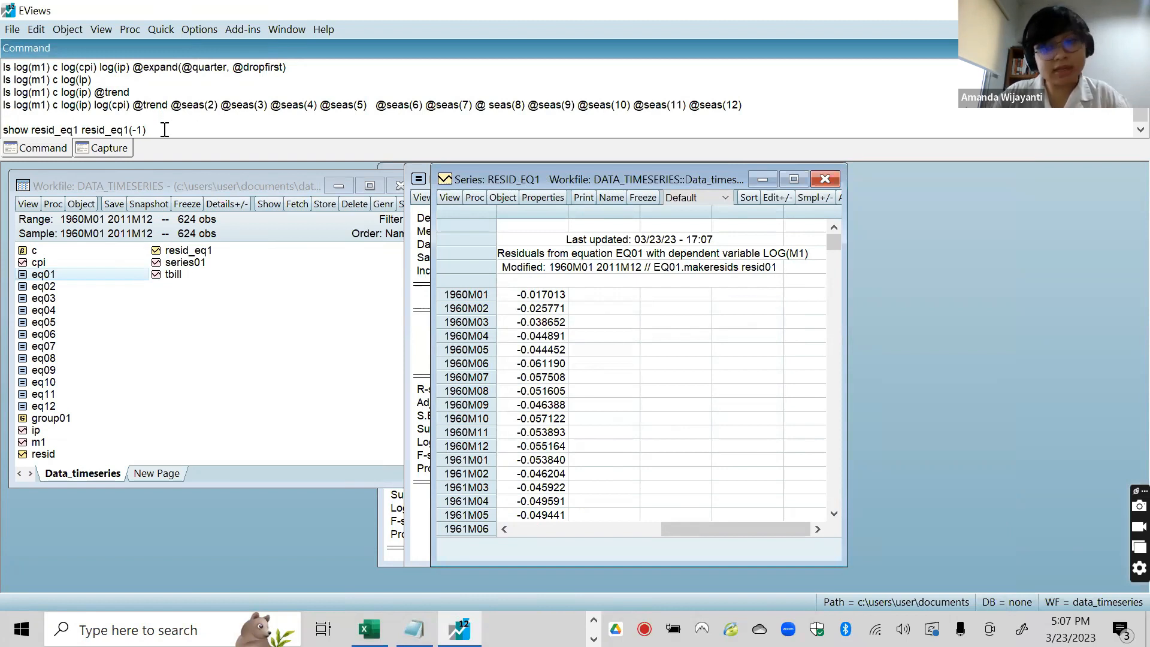
Run the show command to open a group of resid_eq1 and resid_eq1(-1), and check its first rows
key(Return)
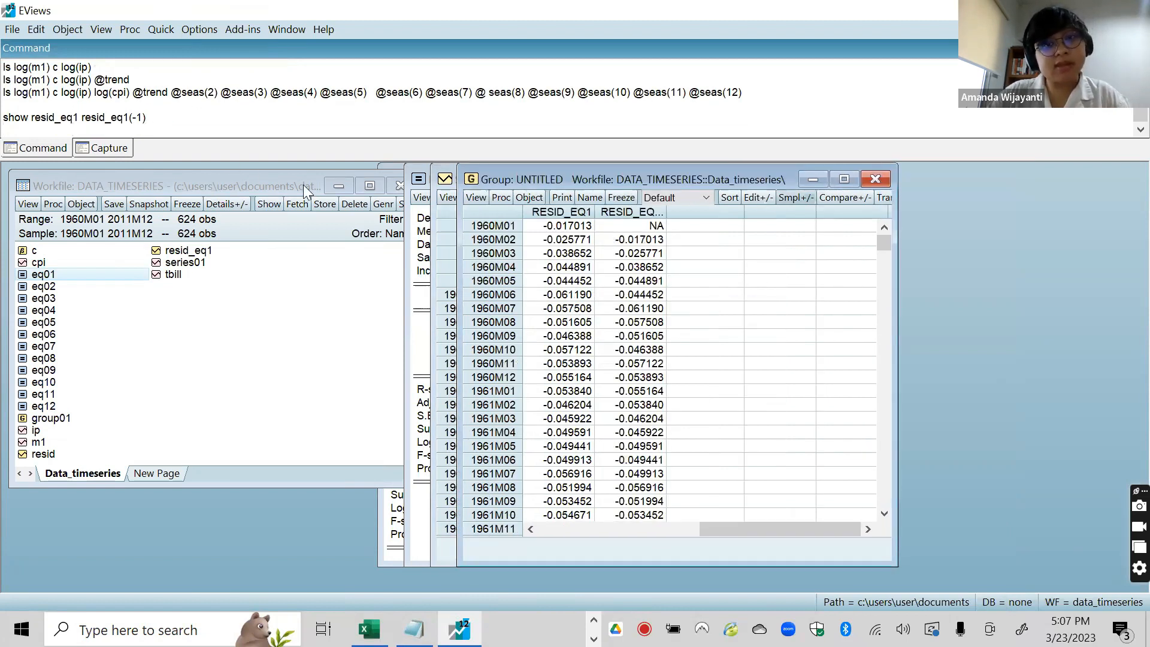
scroll(631, 282, down, 1)
scroll(630, 279, up, 2)
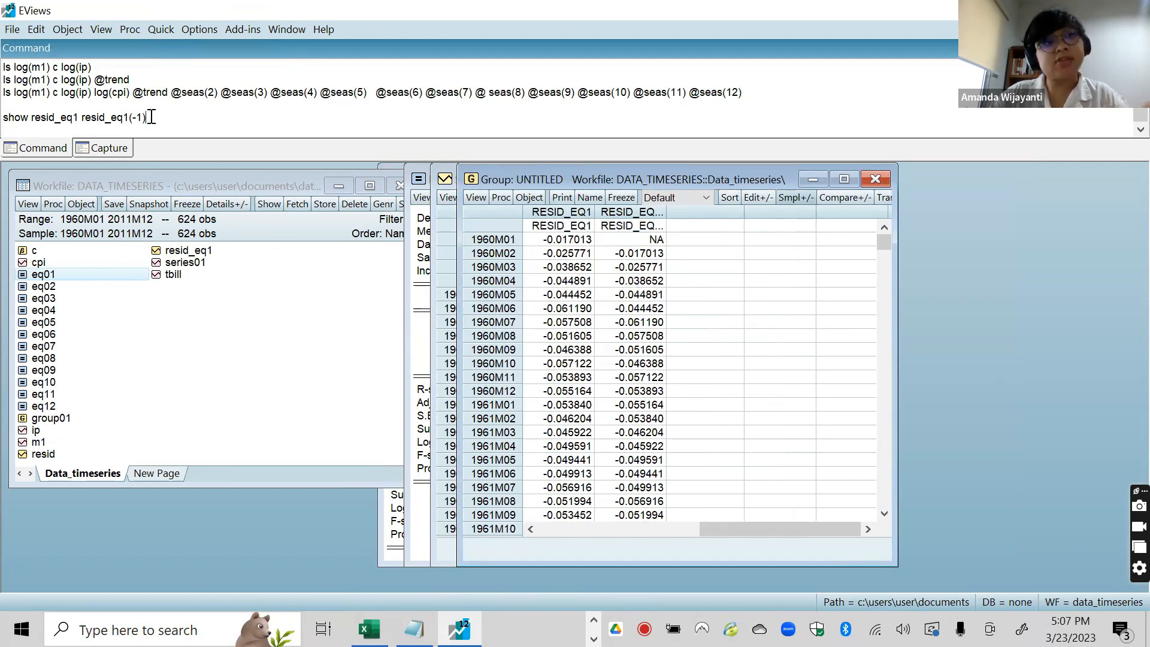
Run a covariance analysis on the residual group with Correlation instead of Covariance, and inspect the coefficient between the residuals and their lag
click(477, 198)
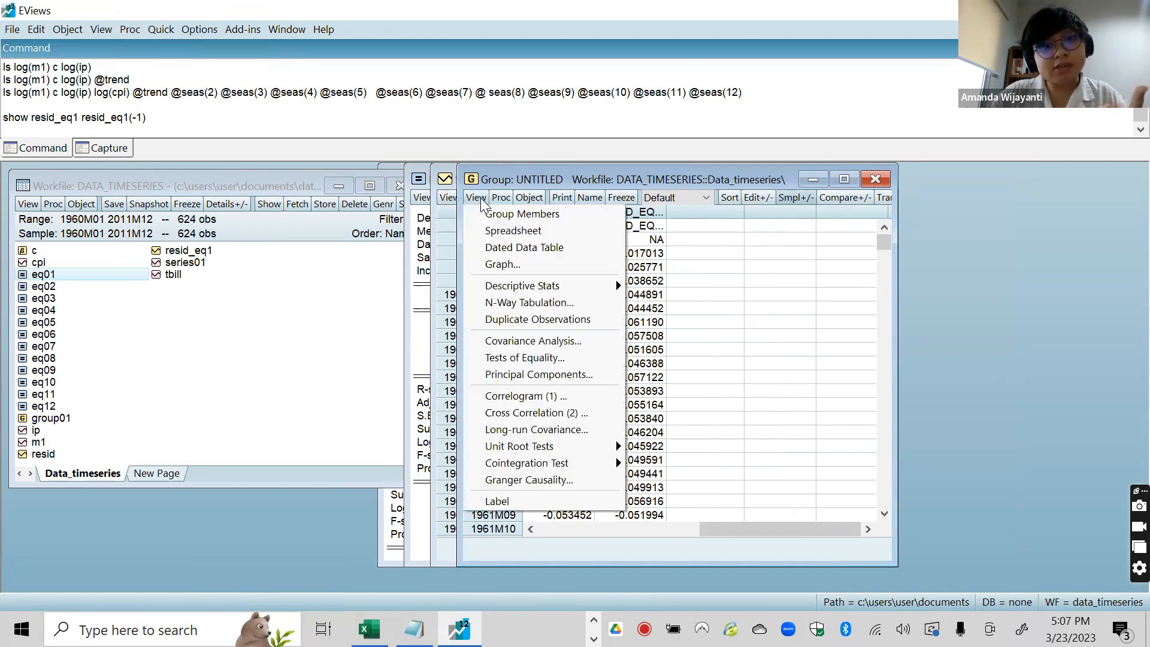
click(548, 341)
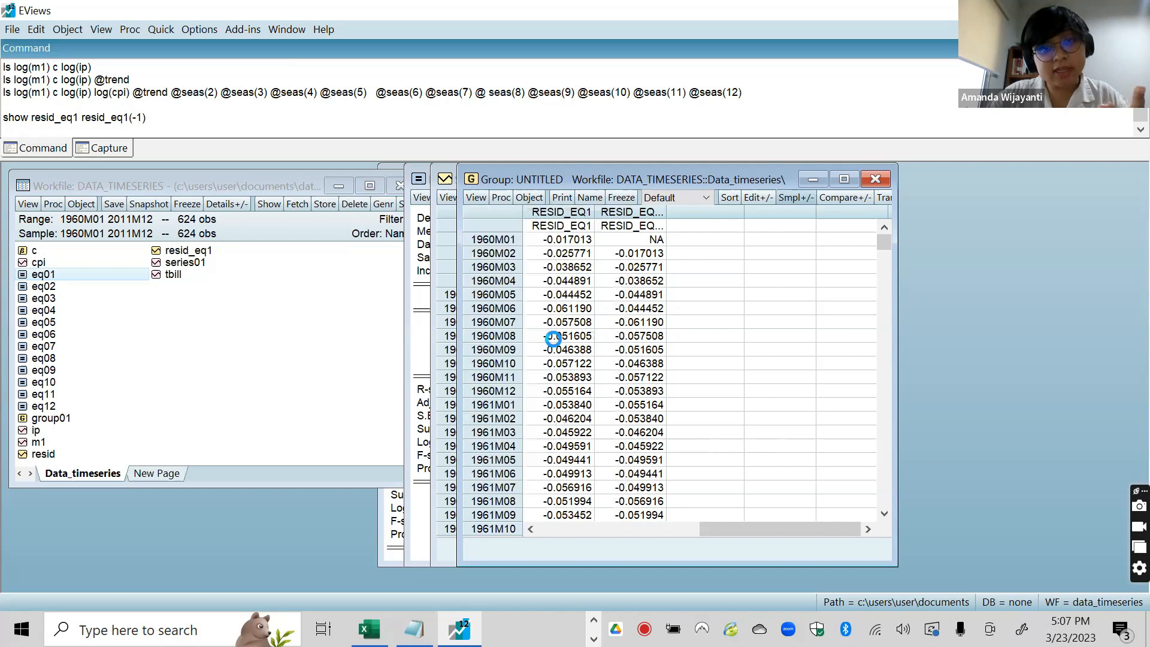
click(409, 241)
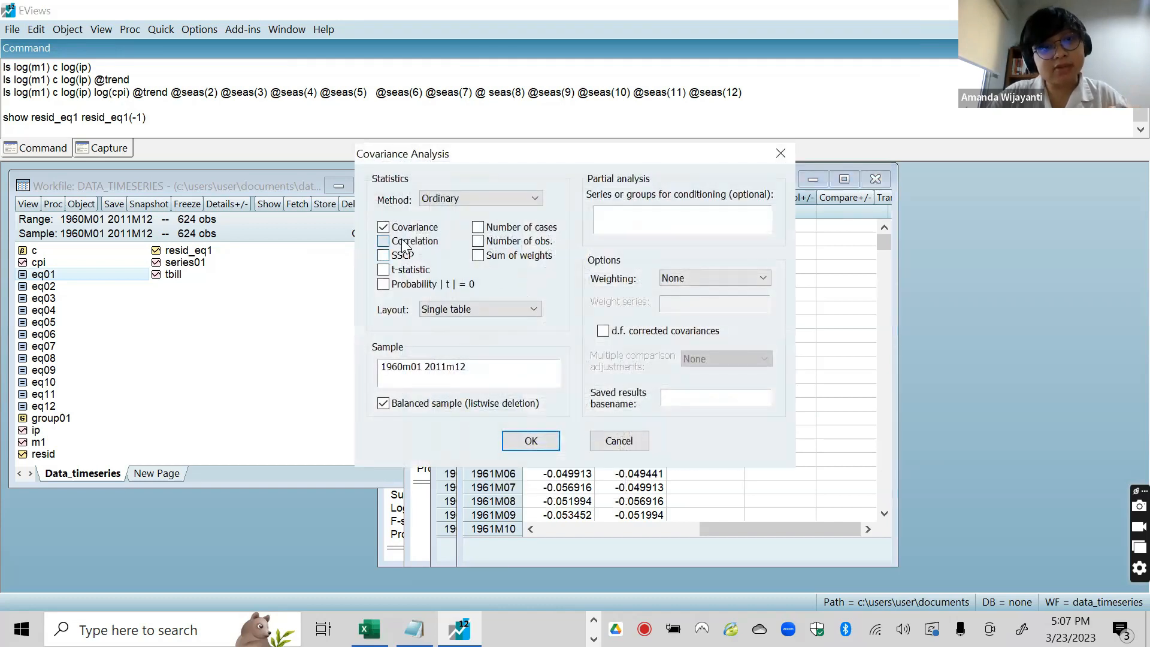
click(383, 227)
click(522, 441)
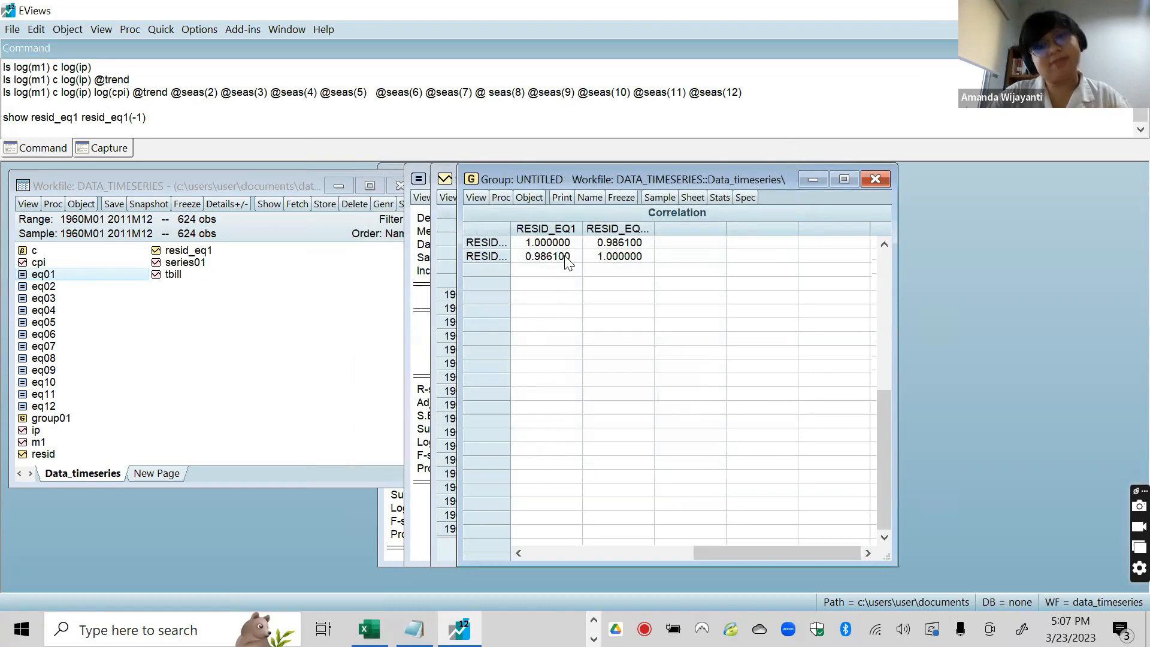
click(568, 262)
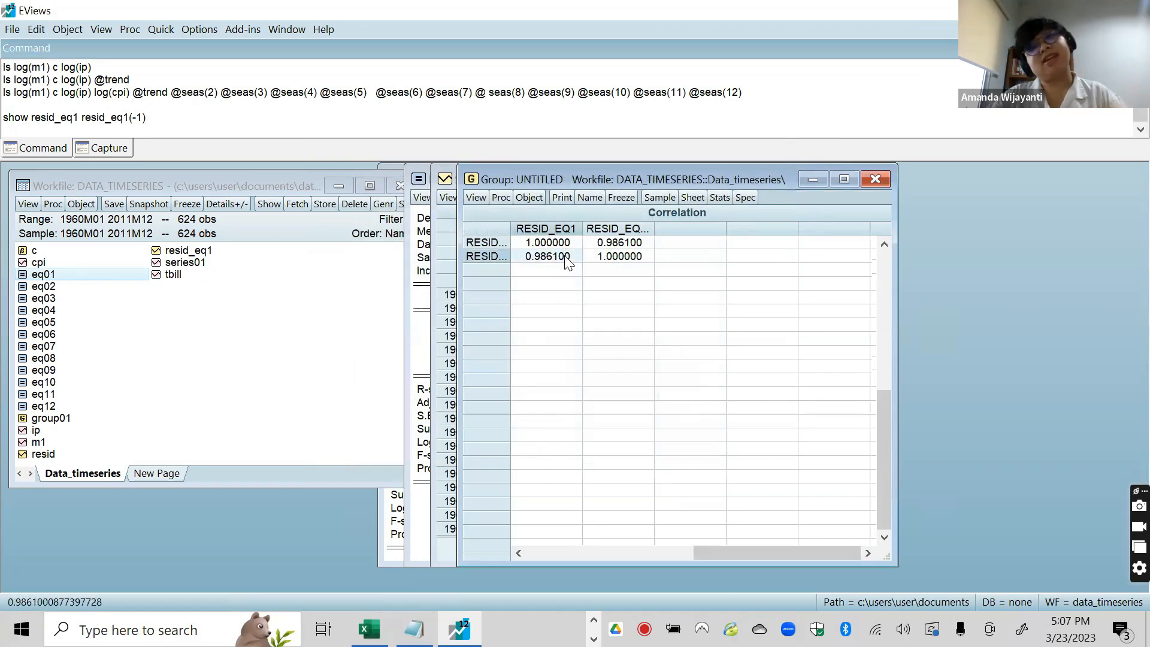
Examine the coefficients in the correlation matrix of resid_eq1 and its lagged series
click(600, 248)
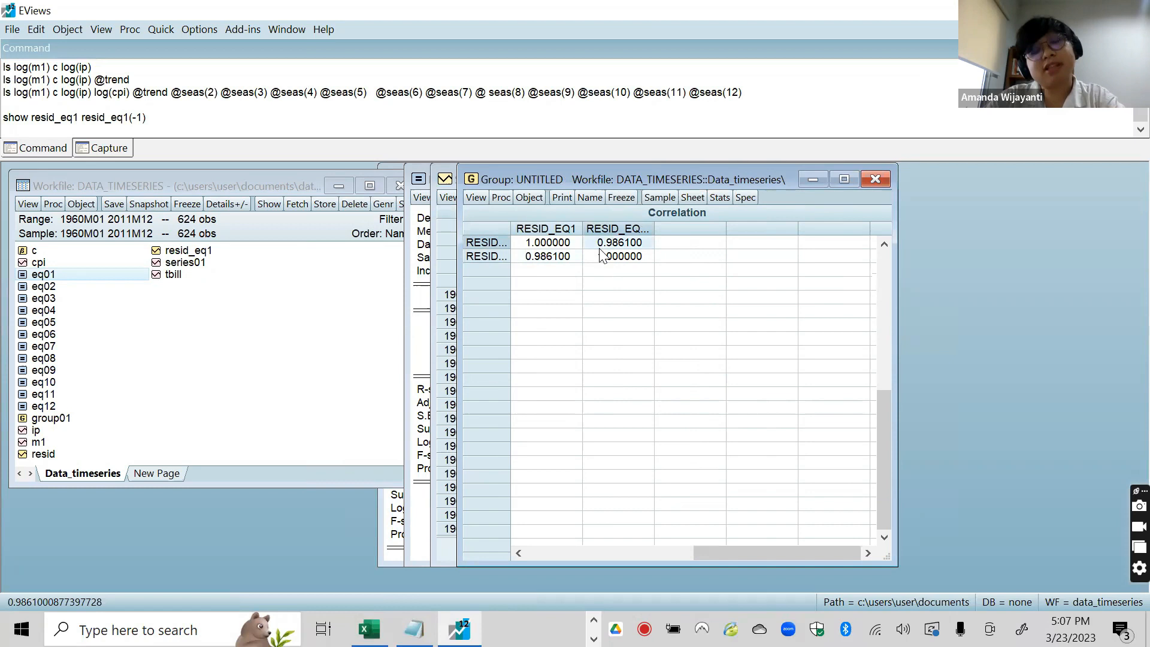
click(561, 248)
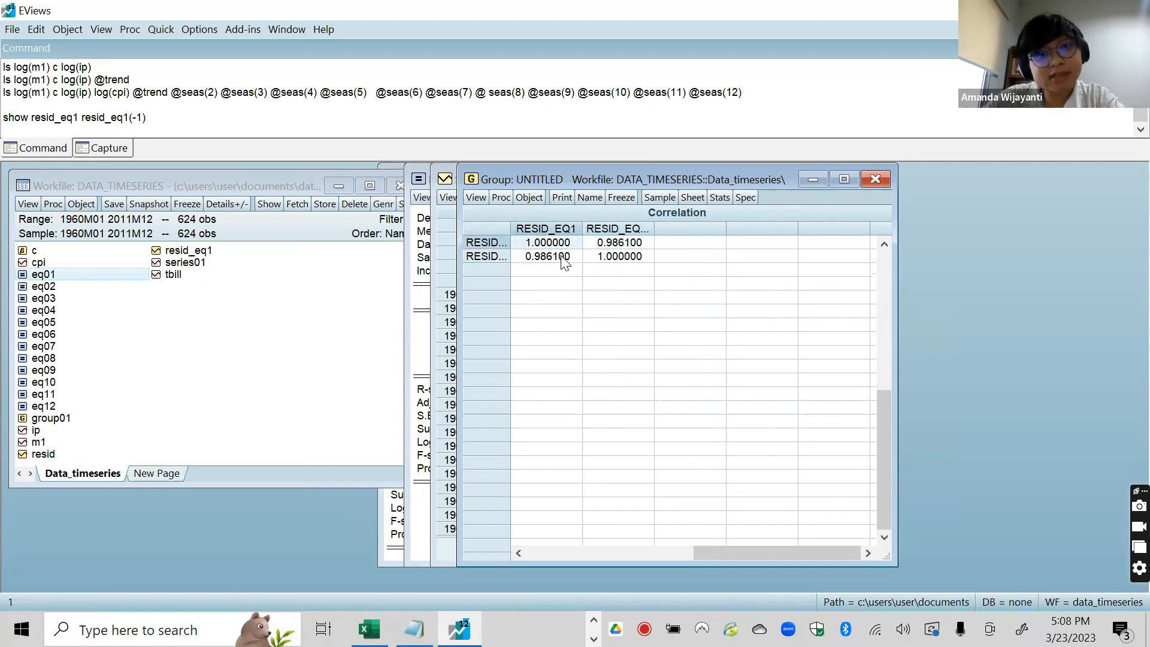
click(563, 256)
click(620, 244)
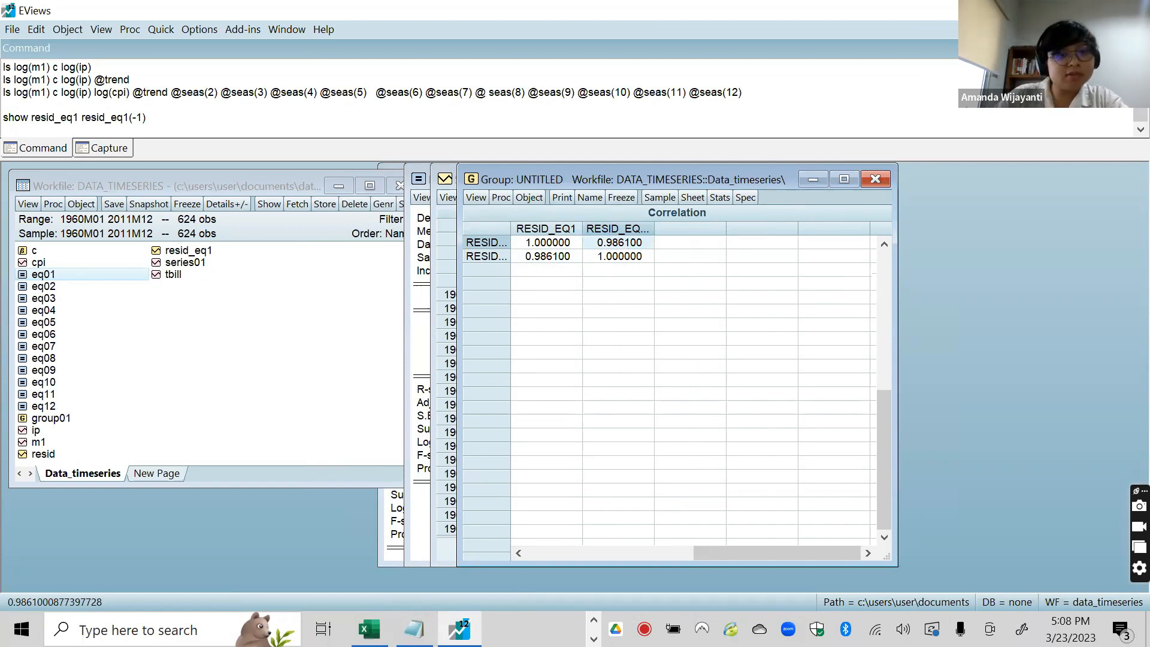
Consult the scatterplot instructions on slides 40 and 41 of Training_Eviews_Tidar_03 in PowerPoint, and return to EViews
click(594, 620)
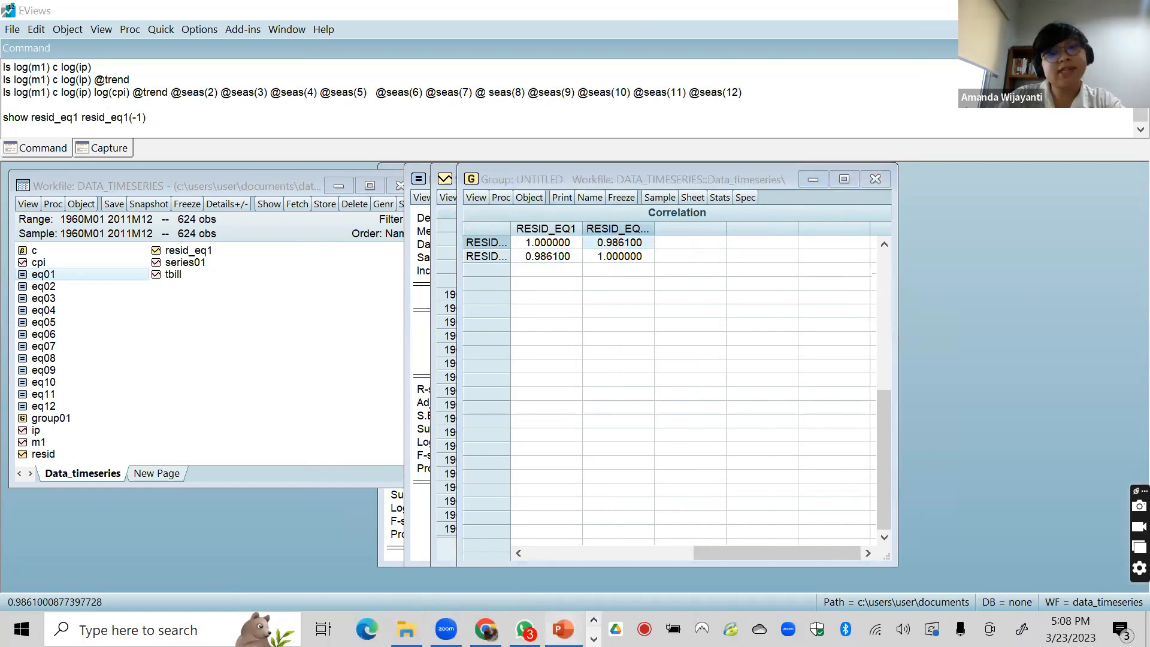
click(562, 629)
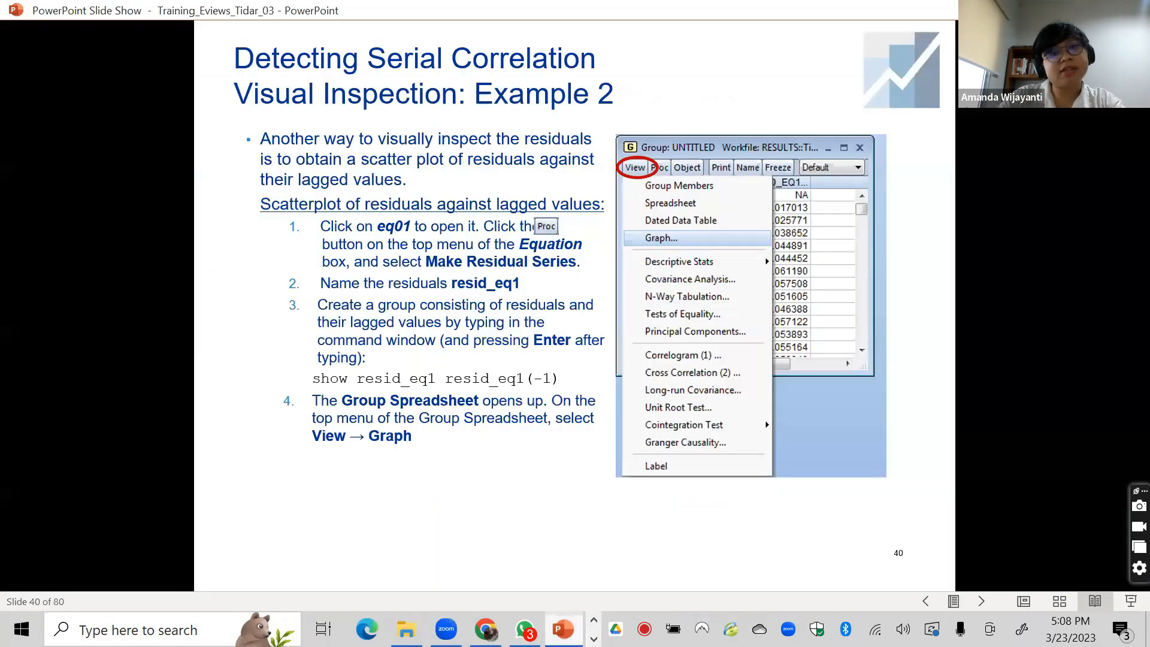
click(544, 419)
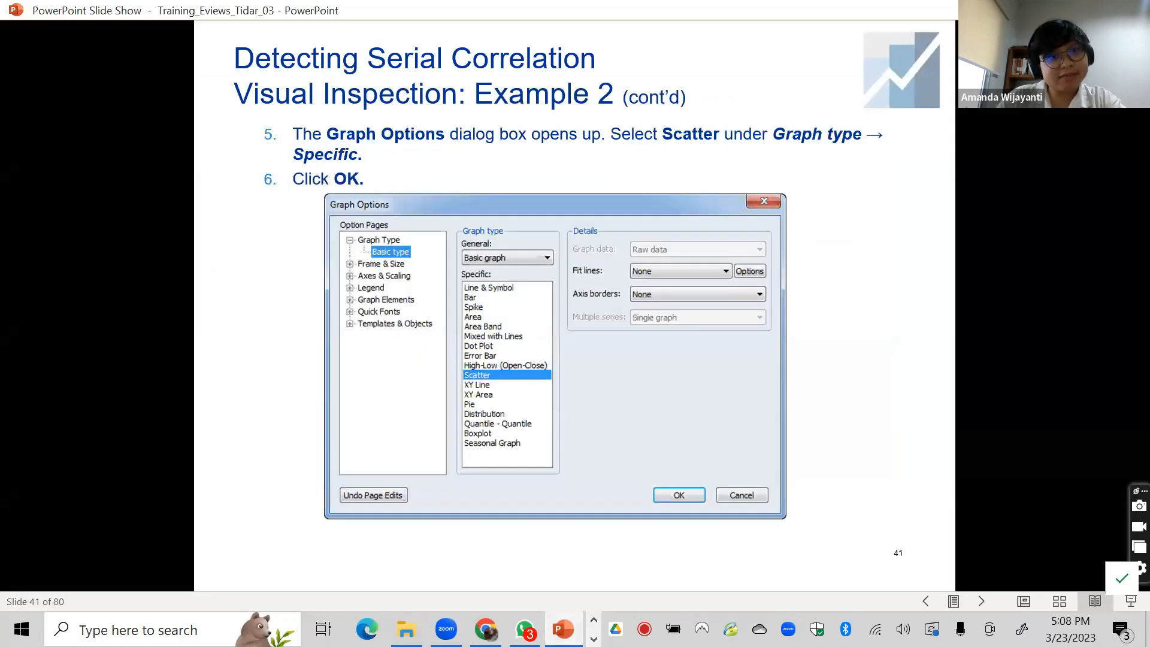
key(Right)
key(Left)
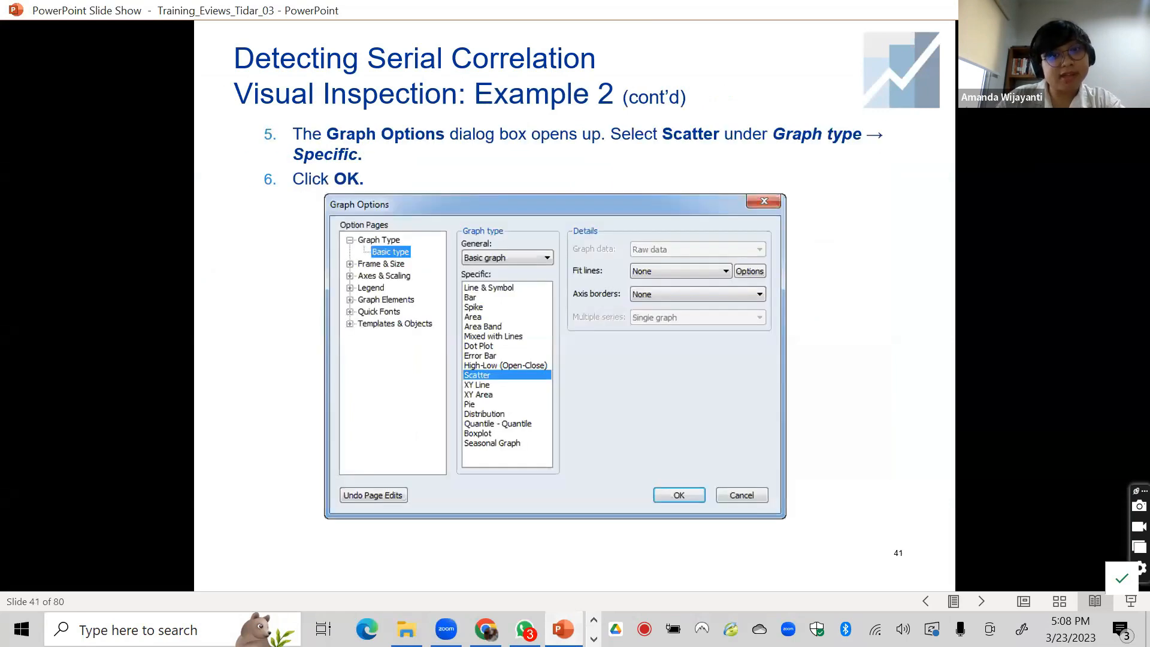
click(594, 639)
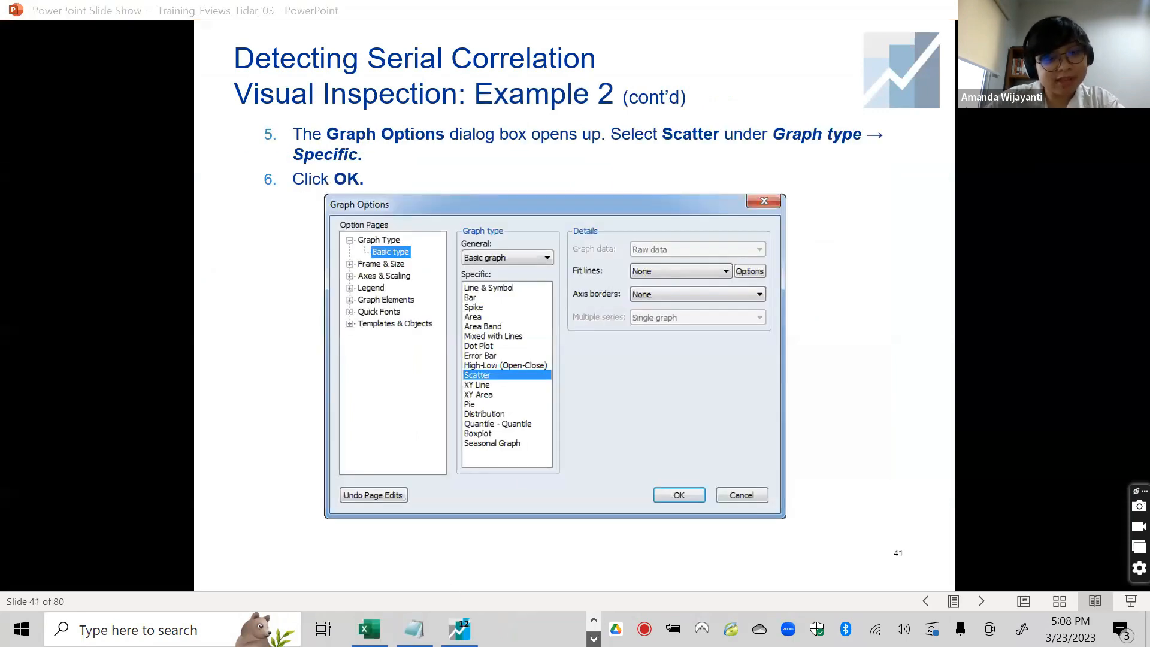
click(459, 629)
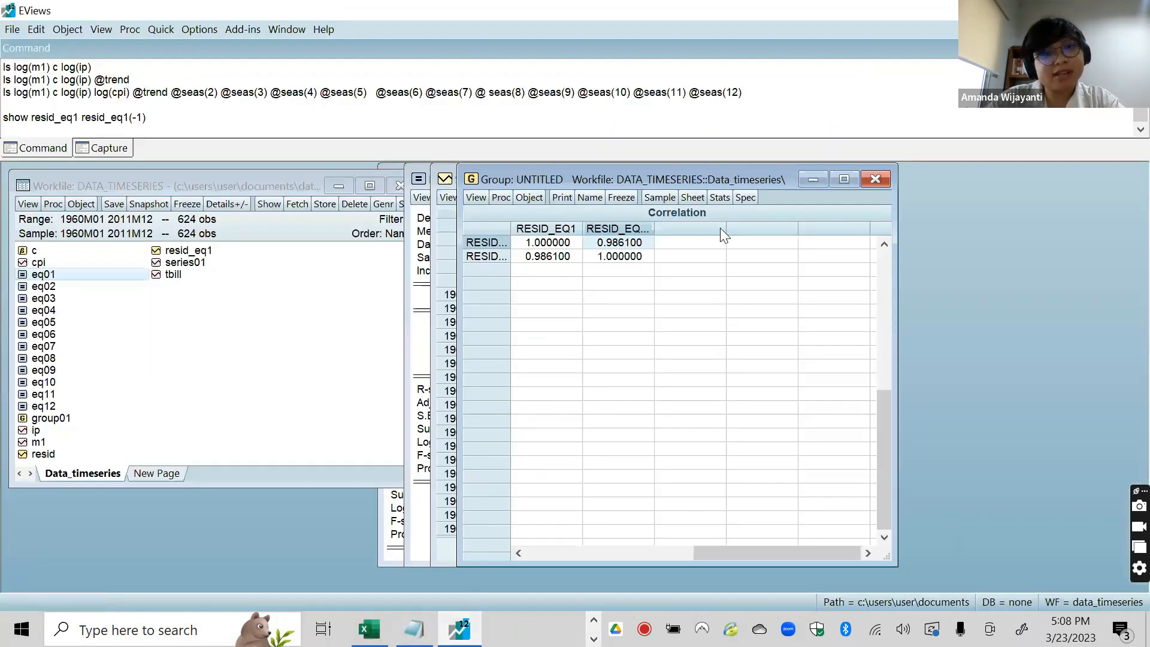
Keep the untitled residual group instead of deleting it, and switch it from the correlation matrix to the spreadsheet view
click(874, 179)
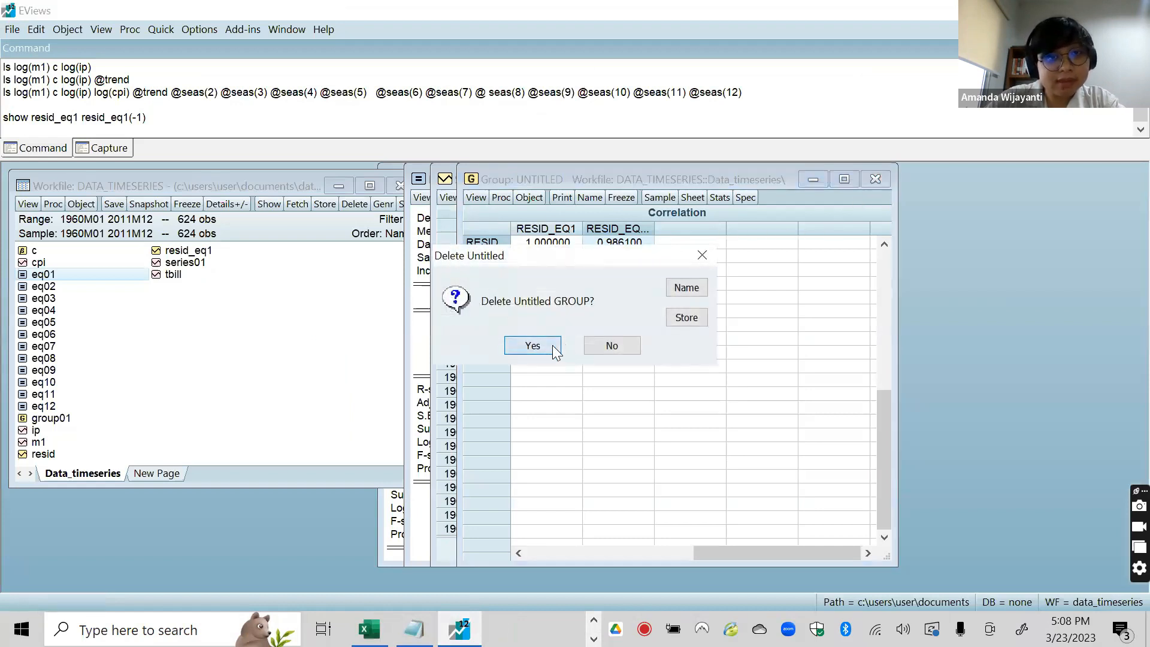
click(620, 347)
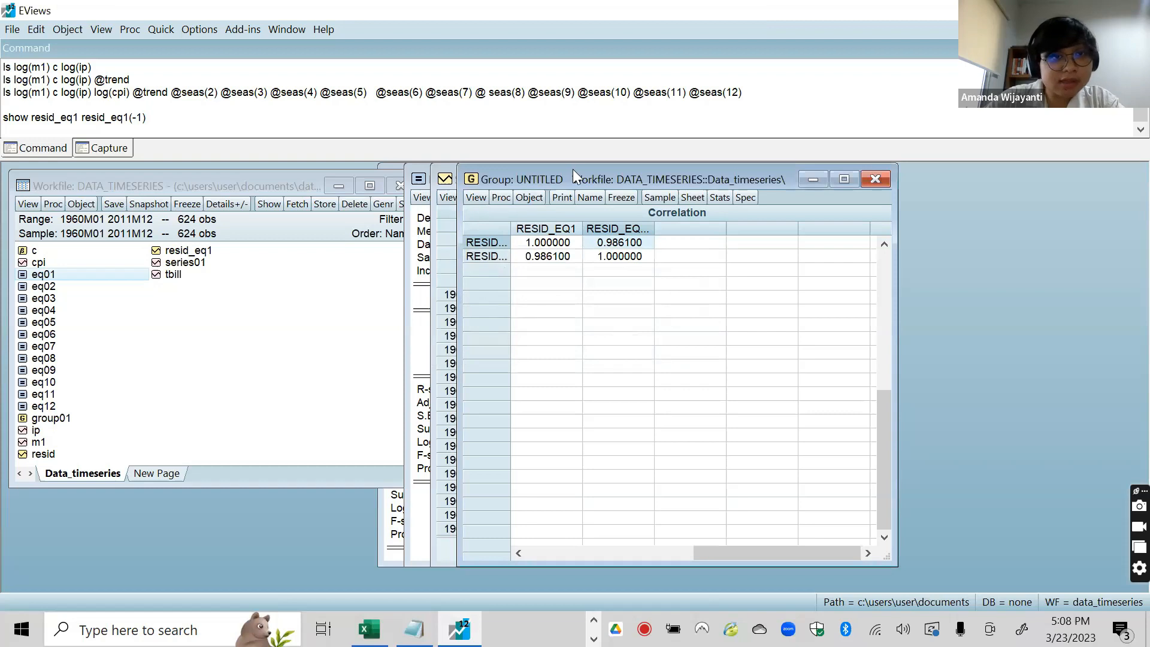
right_click(720, 285)
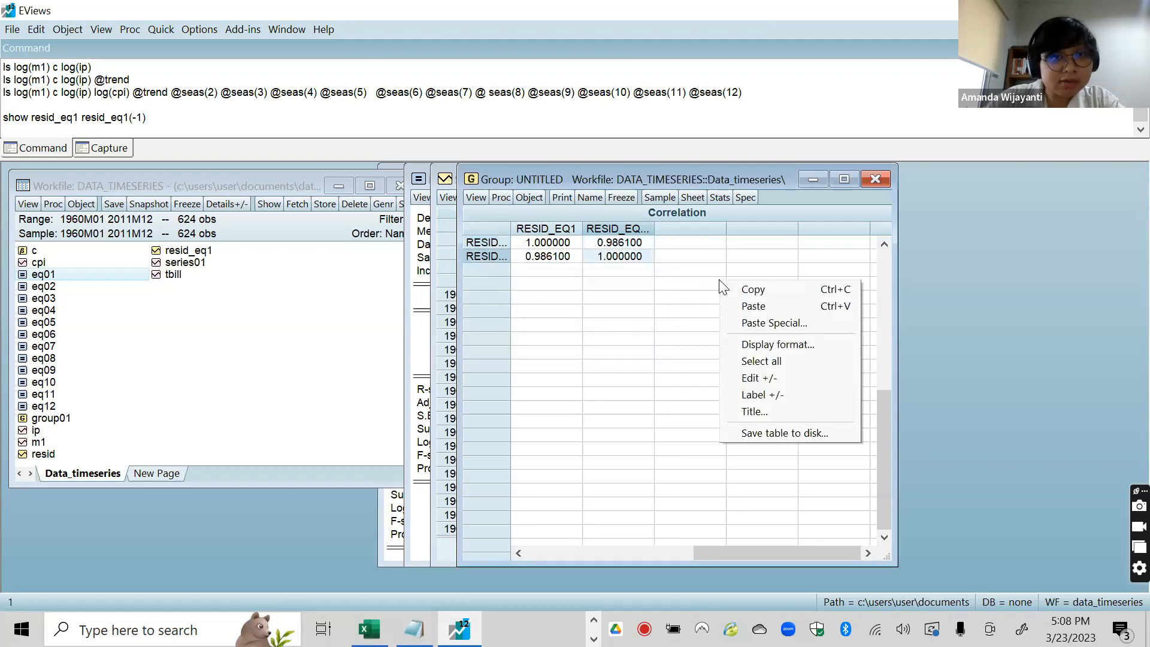
click(479, 198)
click(477, 197)
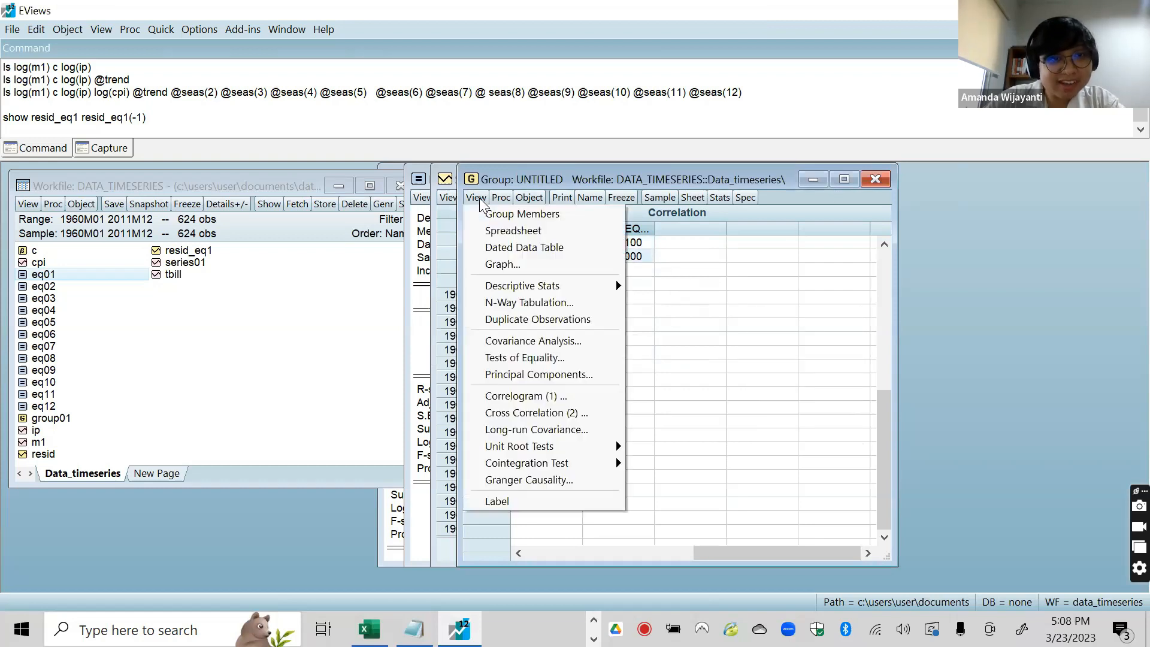
click(502, 232)
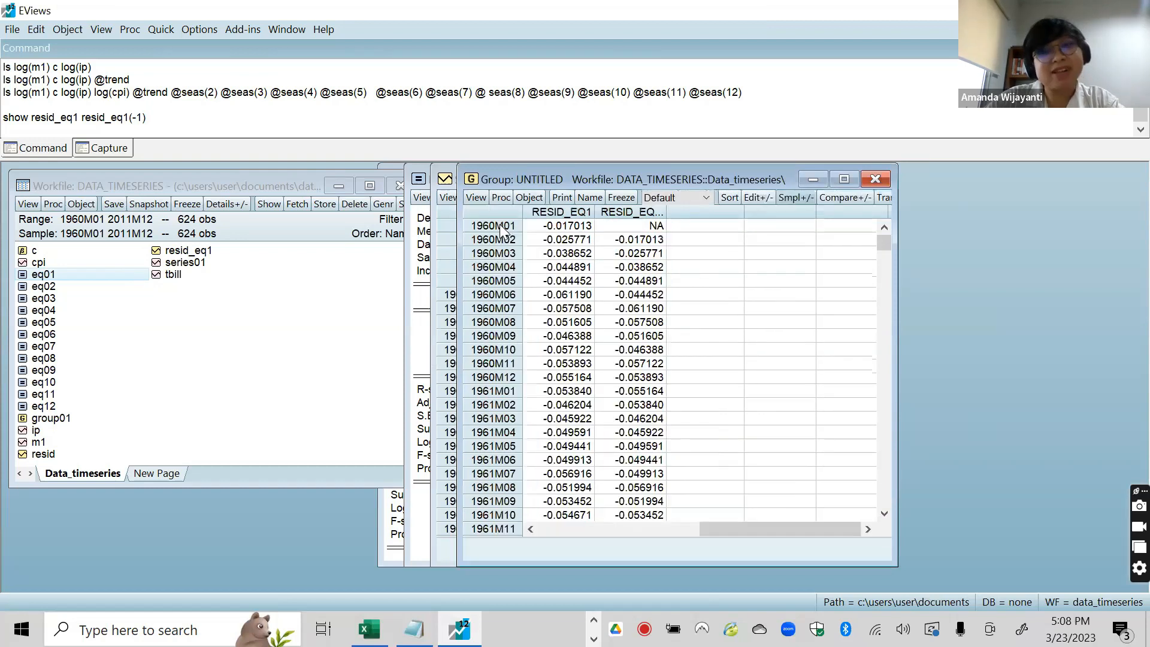
Plot the residual group as a basic Scatter graph of resid_eq1 against resid_eq1(-1), and inspect the pattern of points
click(478, 201)
click(491, 257)
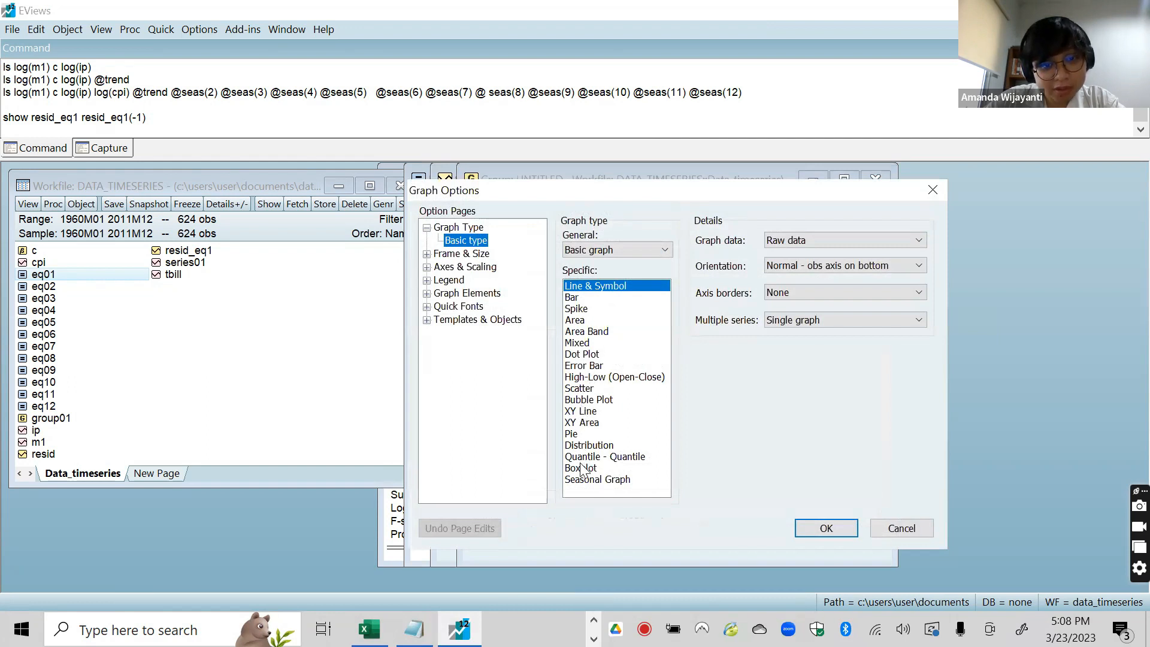
click(593, 355)
click(579, 390)
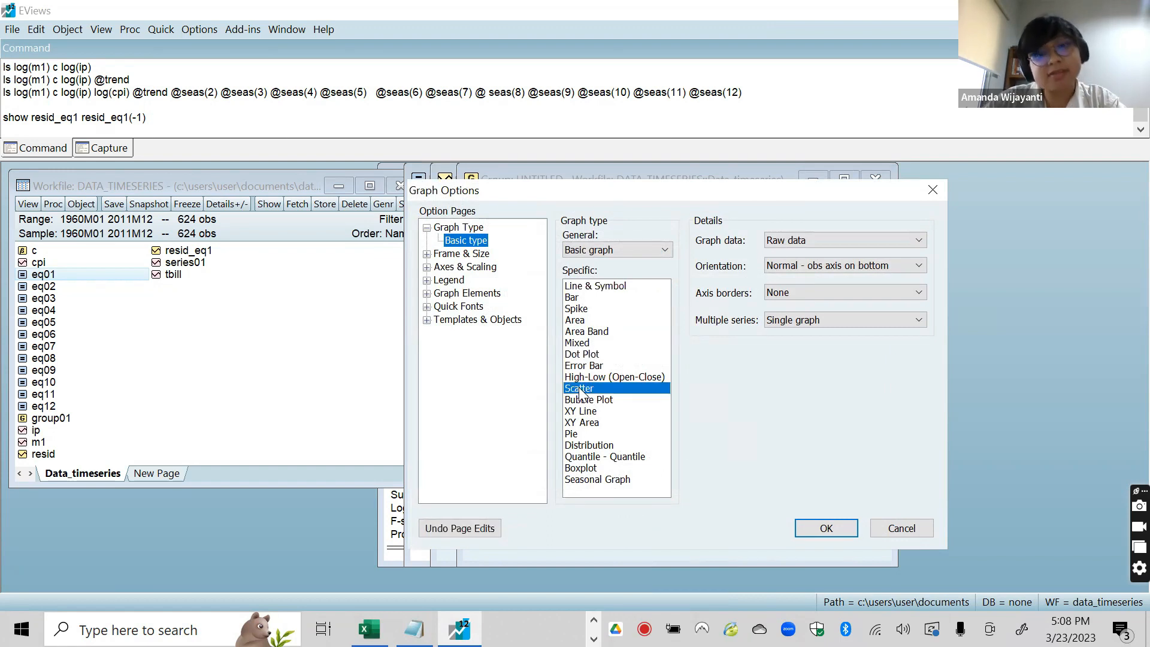
click(826, 530)
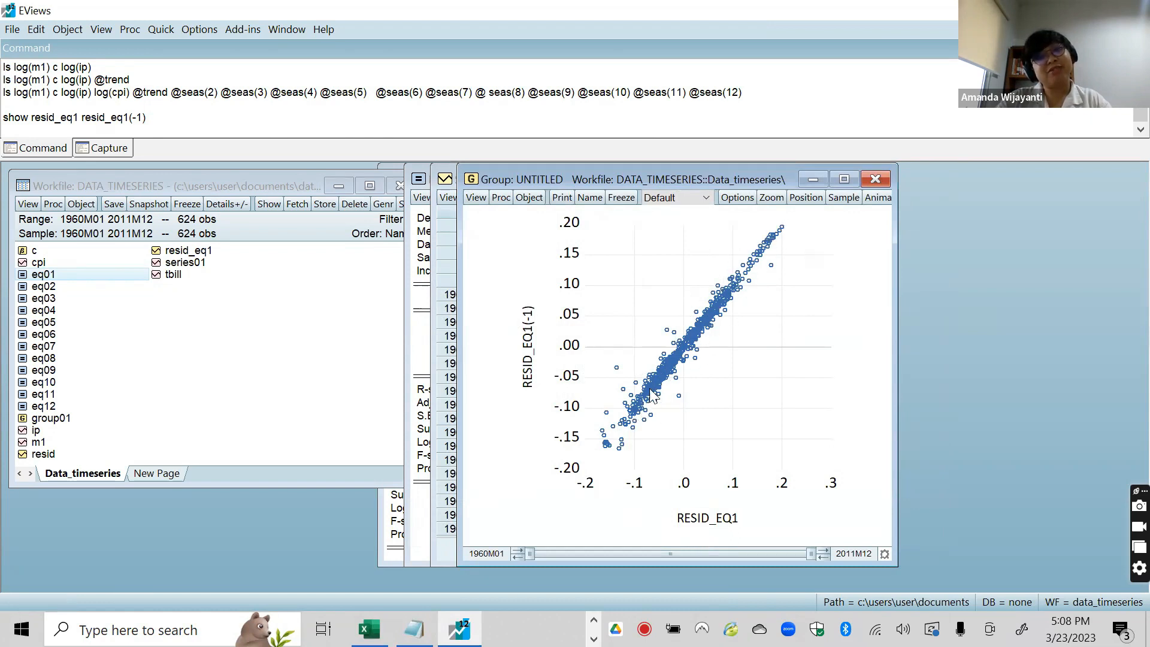
mouse_move(763, 236)
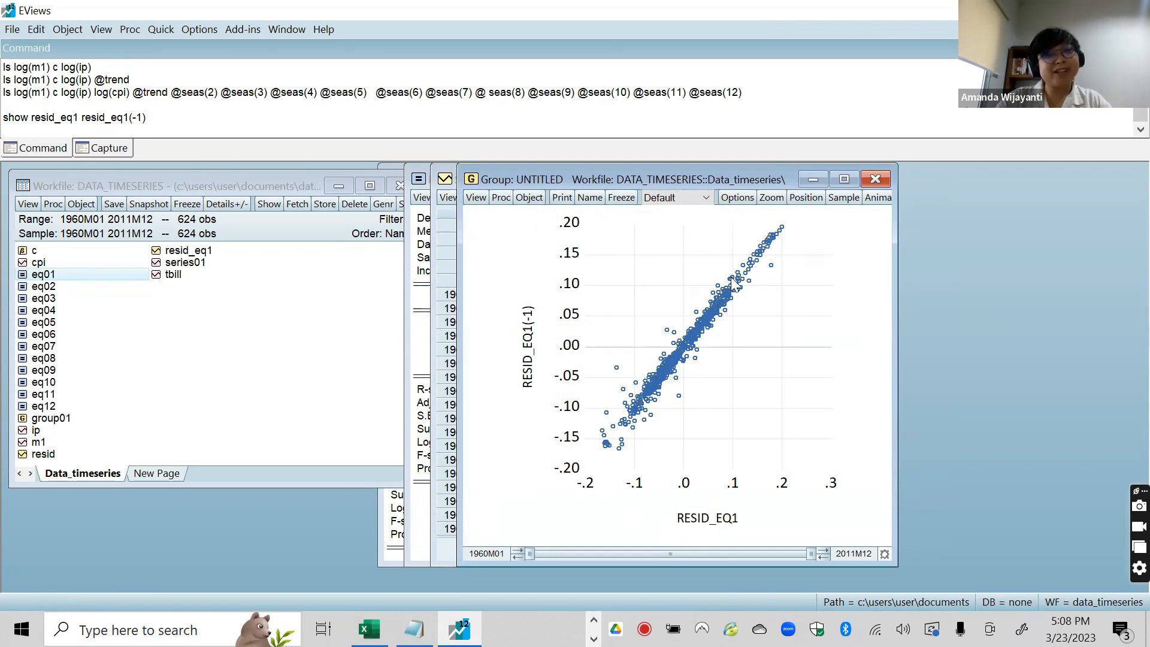
mouse_move(734, 279)
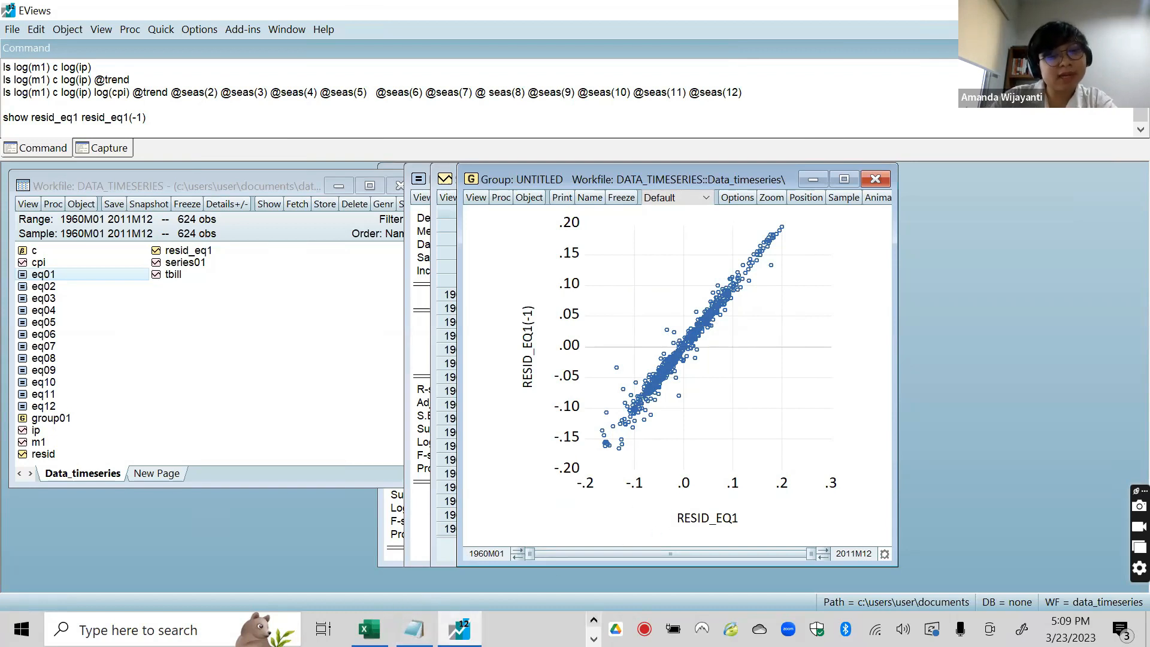
Read the residual correlogram instructions and example on slides 43 and 44 in PowerPoint, and return to EViews
click(593, 620)
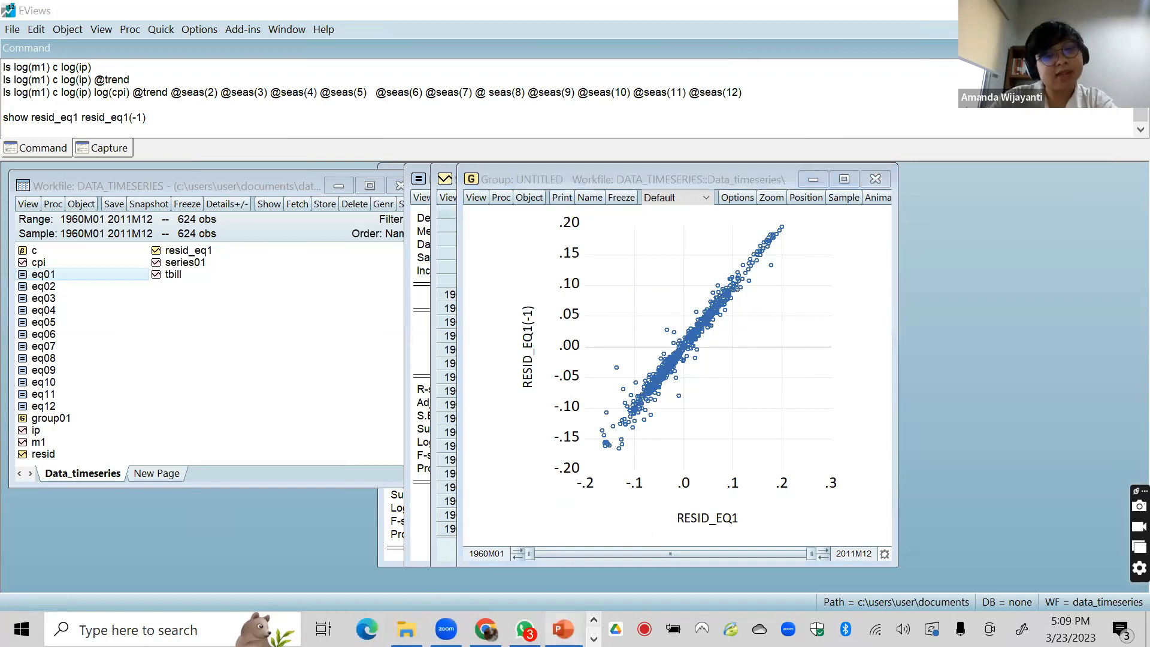
click(563, 629)
click(561, 393)
click(562, 394)
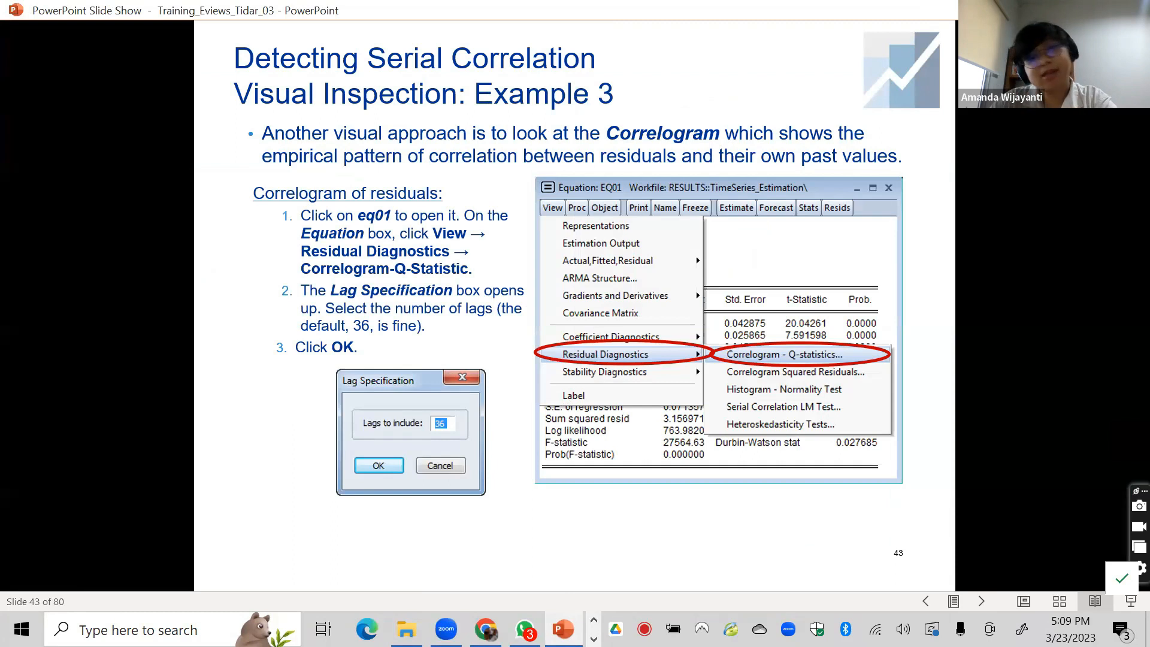
click(732, 359)
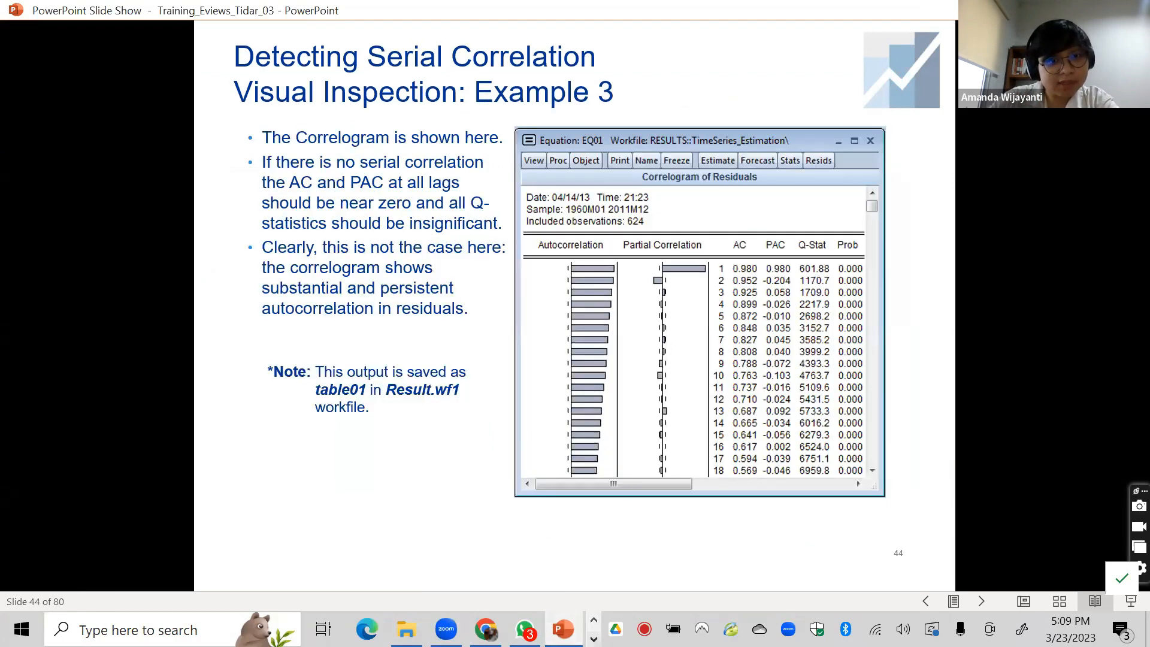
click(594, 639)
click(459, 629)
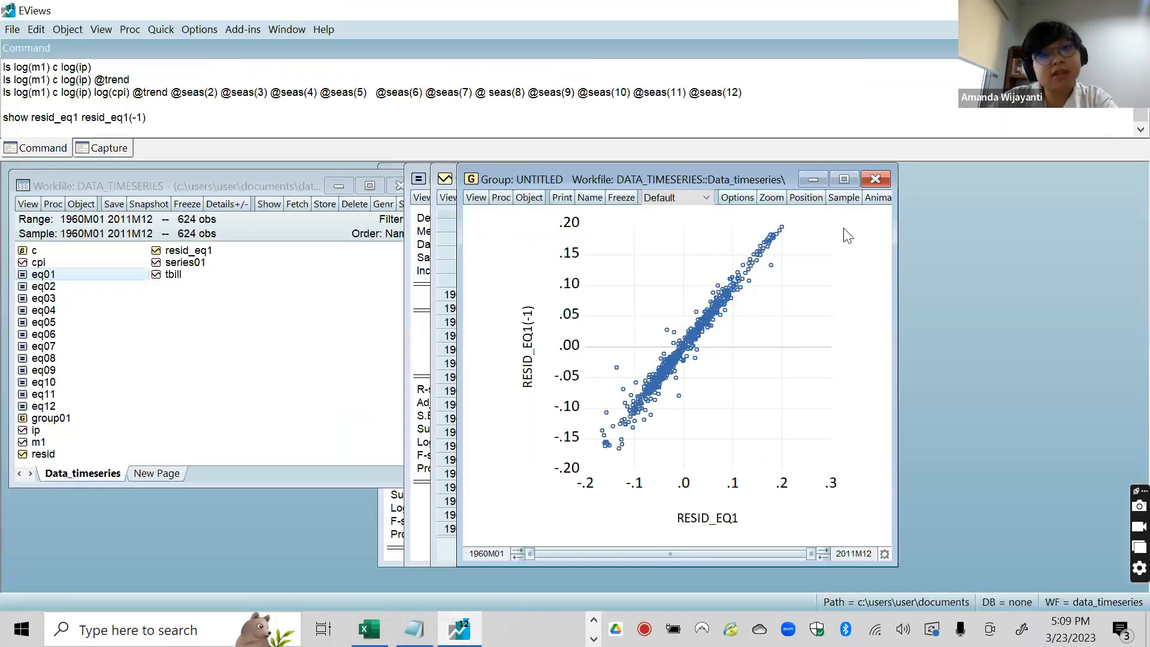
Delete the untitled residual group and close the residual series window to get back to the EQ01 equation output
click(875, 179)
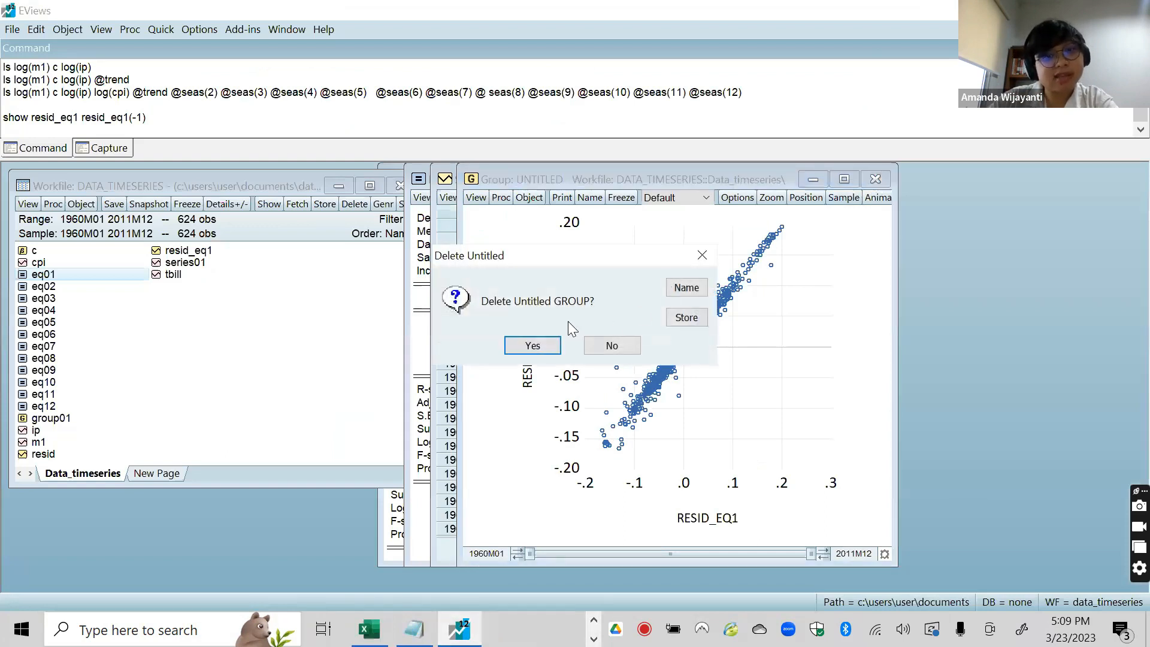
click(542, 346)
click(825, 180)
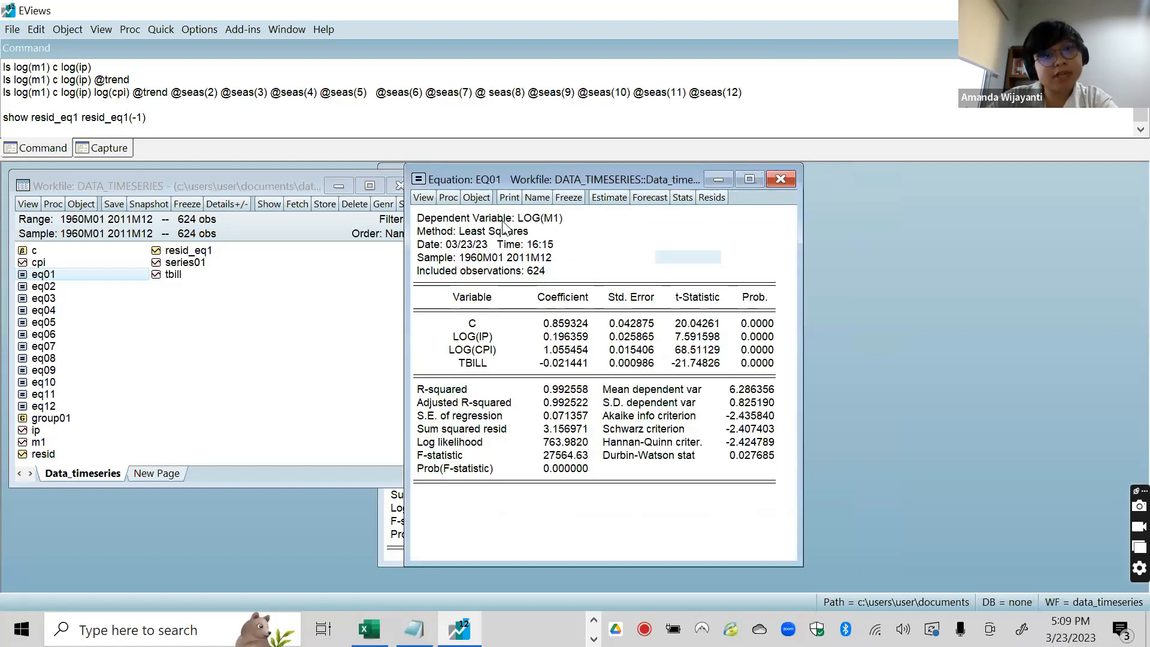
Look through EQ01's residual diagnostics, recheck the correlogram instructions on slide 43 in PowerPoint, and return to EViews
click(422, 198)
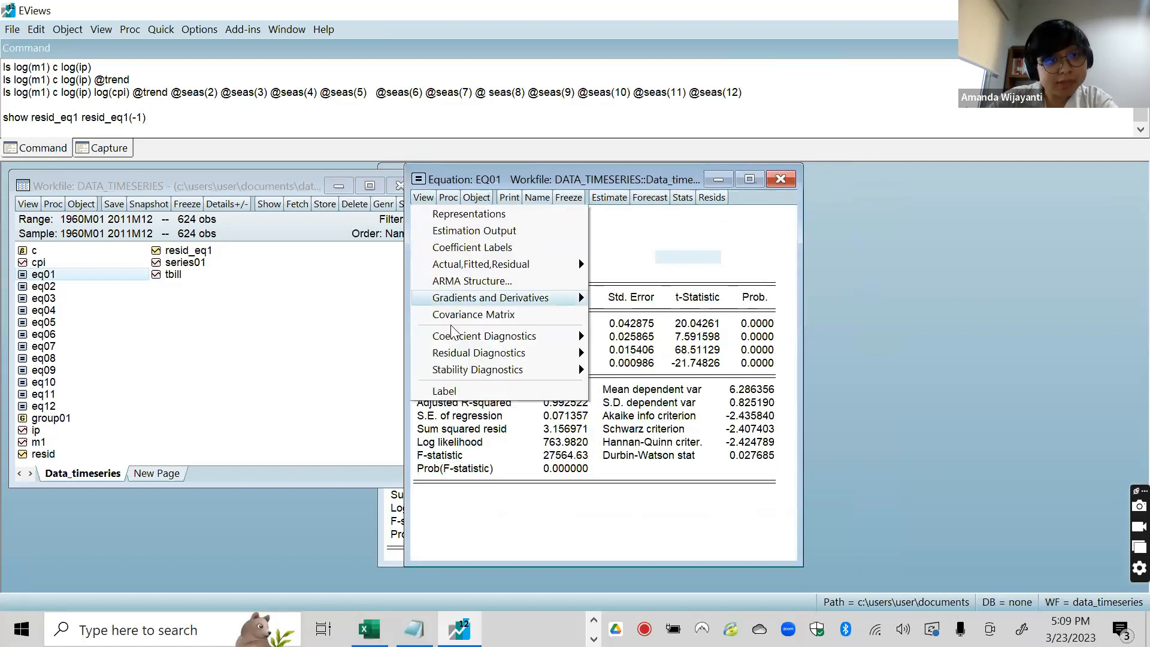
mouse_move(457, 354)
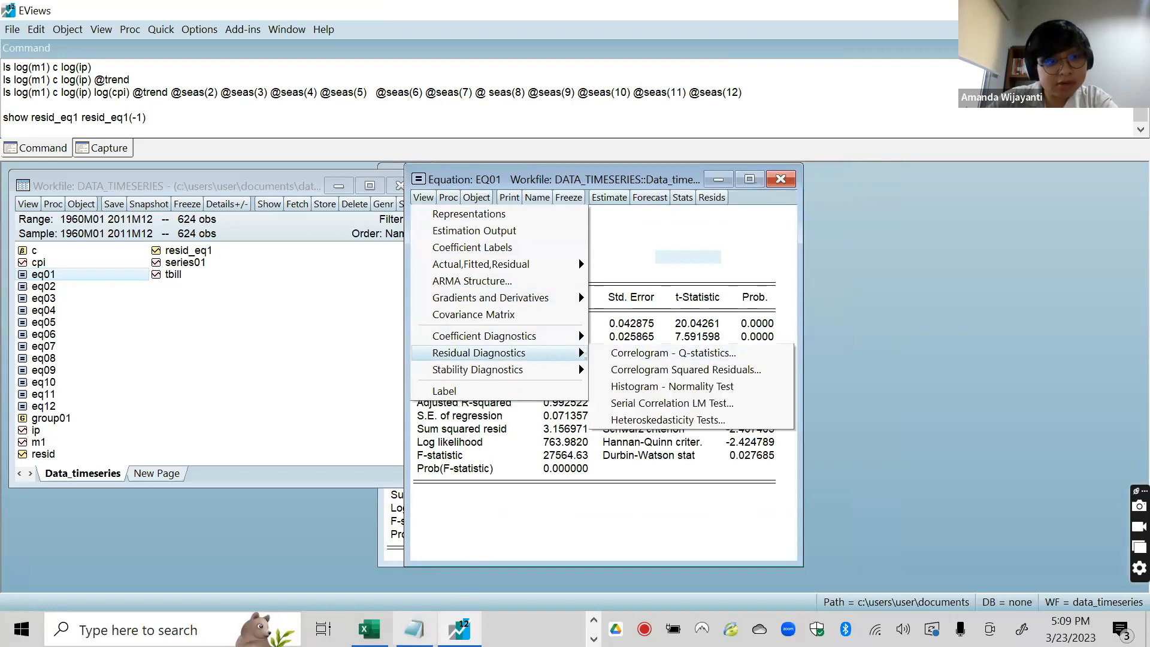
click(593, 621)
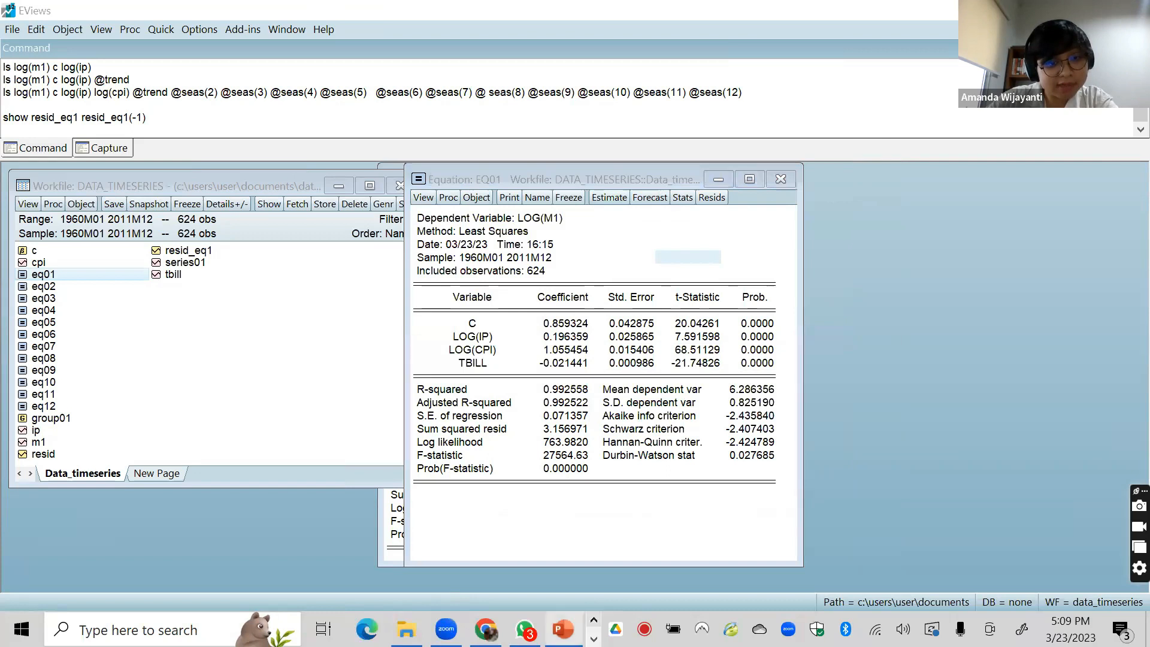
click(563, 629)
key(Right)
key(Left)
key(Left)
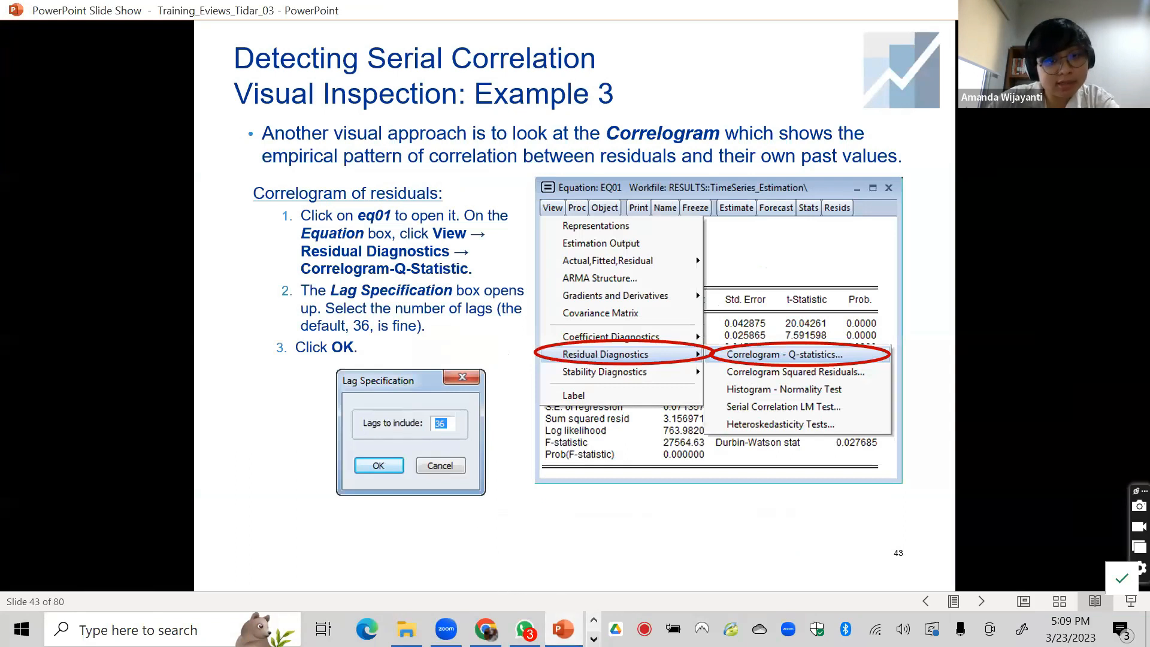
click(594, 638)
click(459, 629)
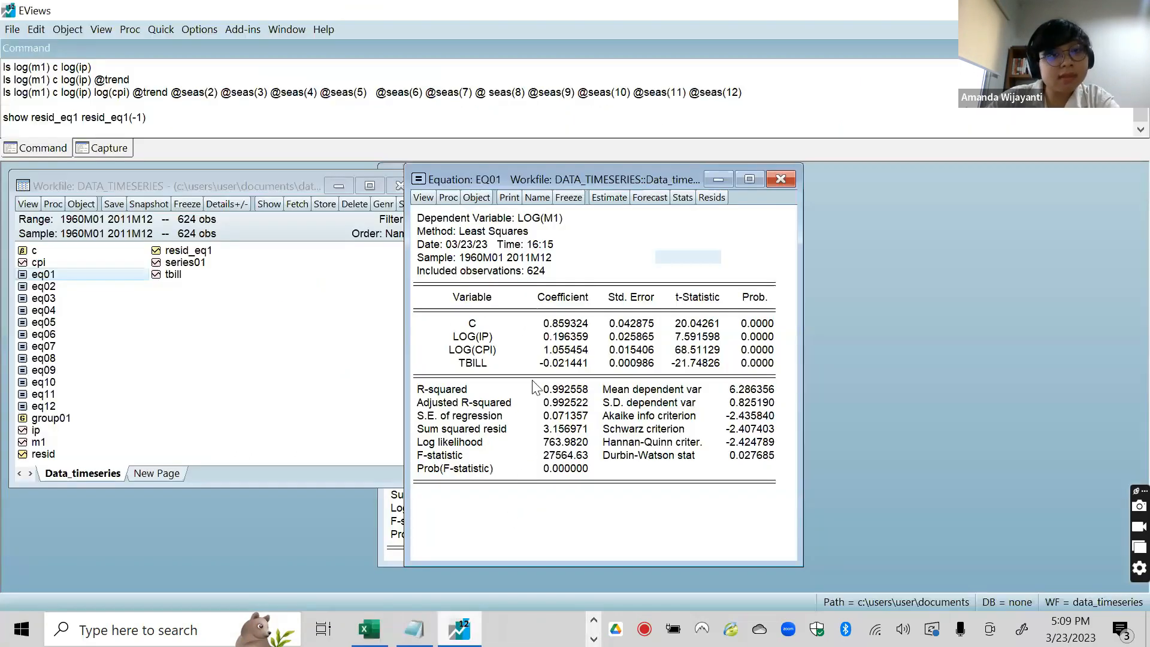
Generate EQ01's residual correlogram with Q-statistics using 36 lags, and maximize its window to examine the autocorrelations
click(424, 196)
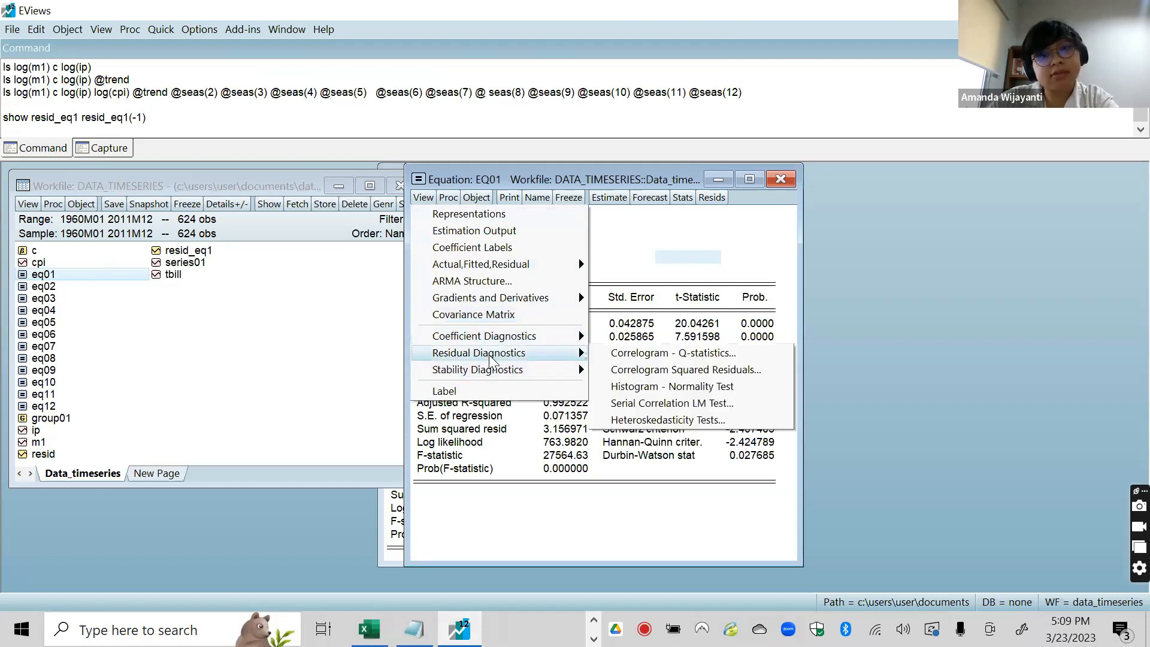
click(697, 357)
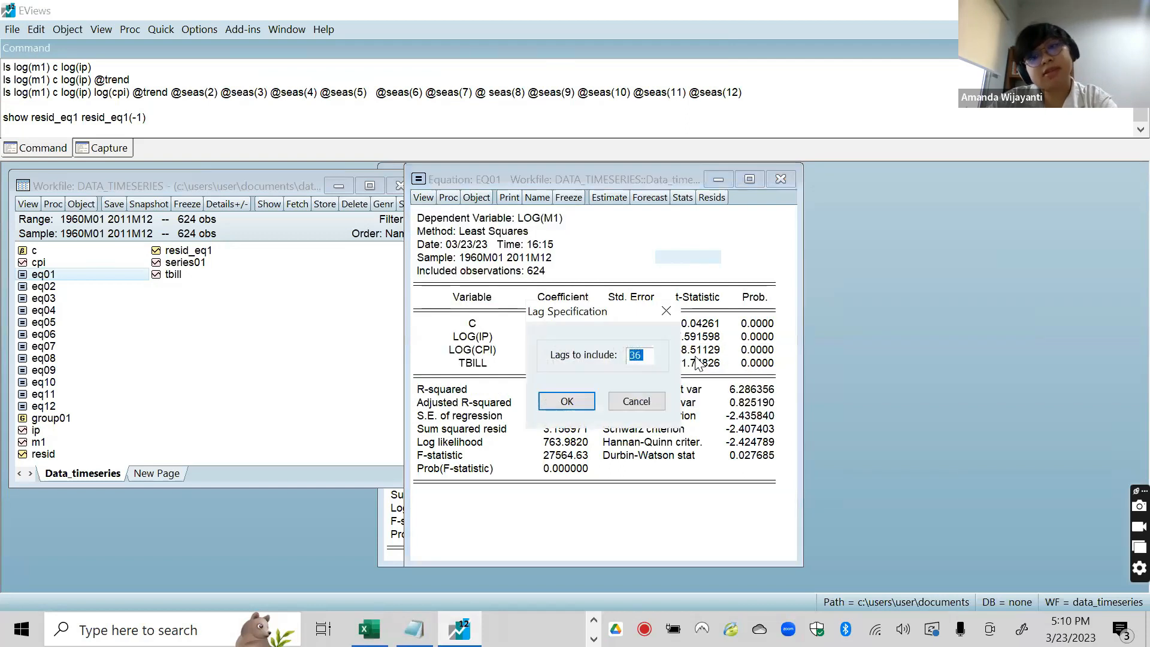
click(547, 408)
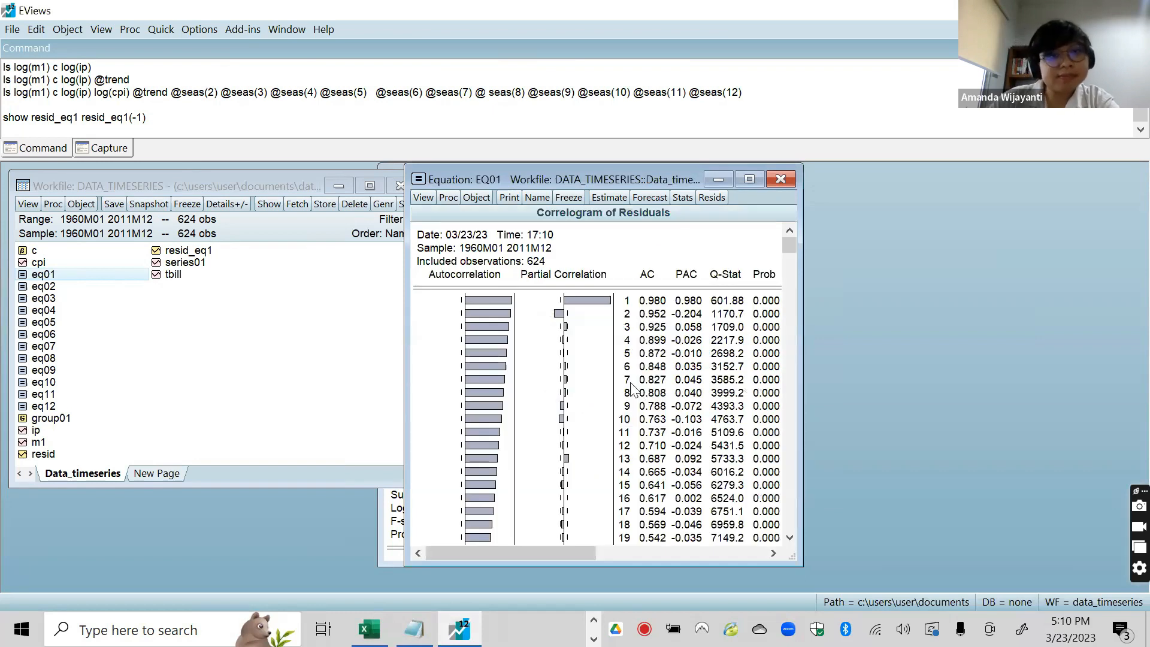
click(749, 179)
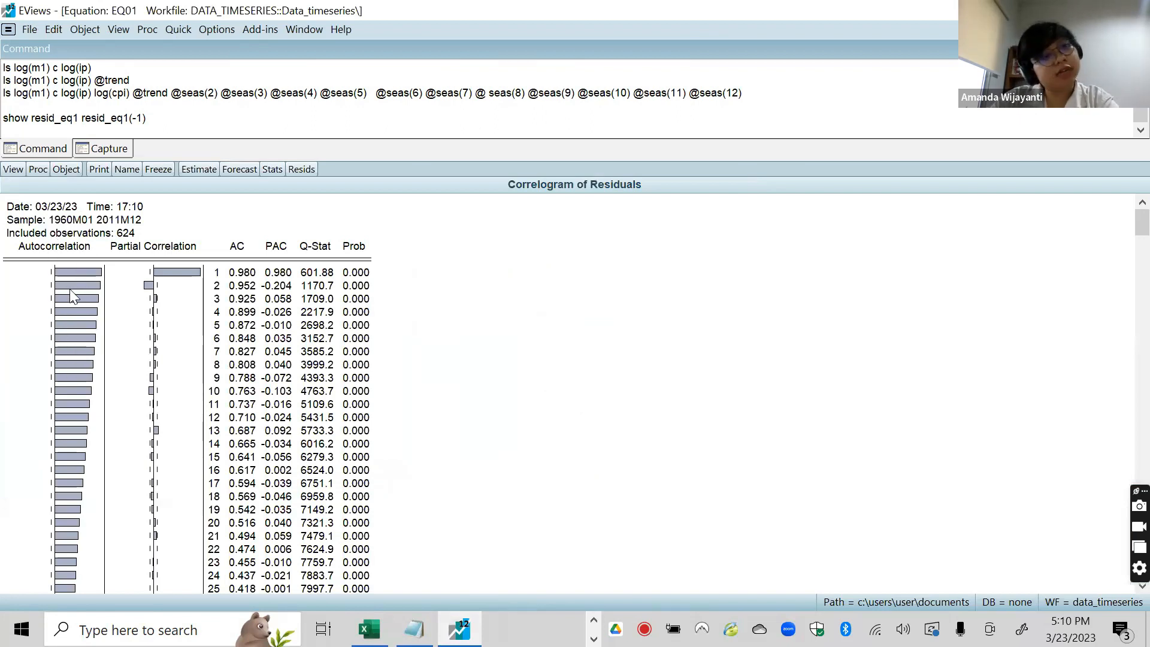
scroll(68, 350, down, 2)
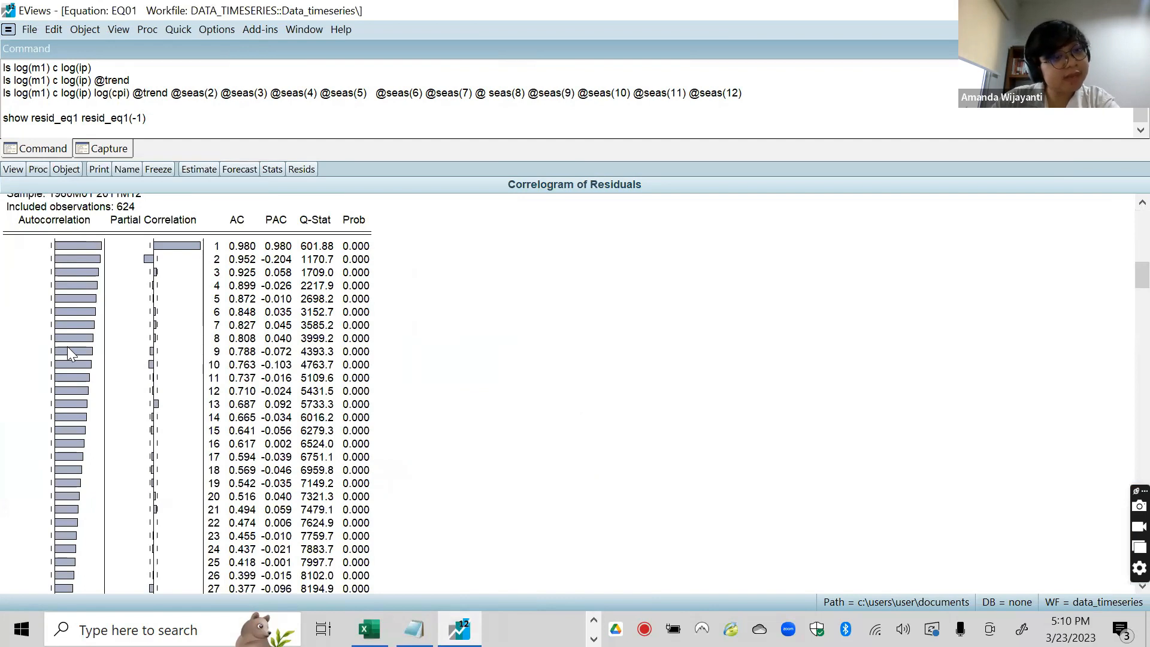
Examine EQ01's residual correlogram through all 36 lags, restore its window, and switch to the serial correlation slides in PowerPoint
scroll(67, 351, down, 1)
scroll(59, 503, down, 4)
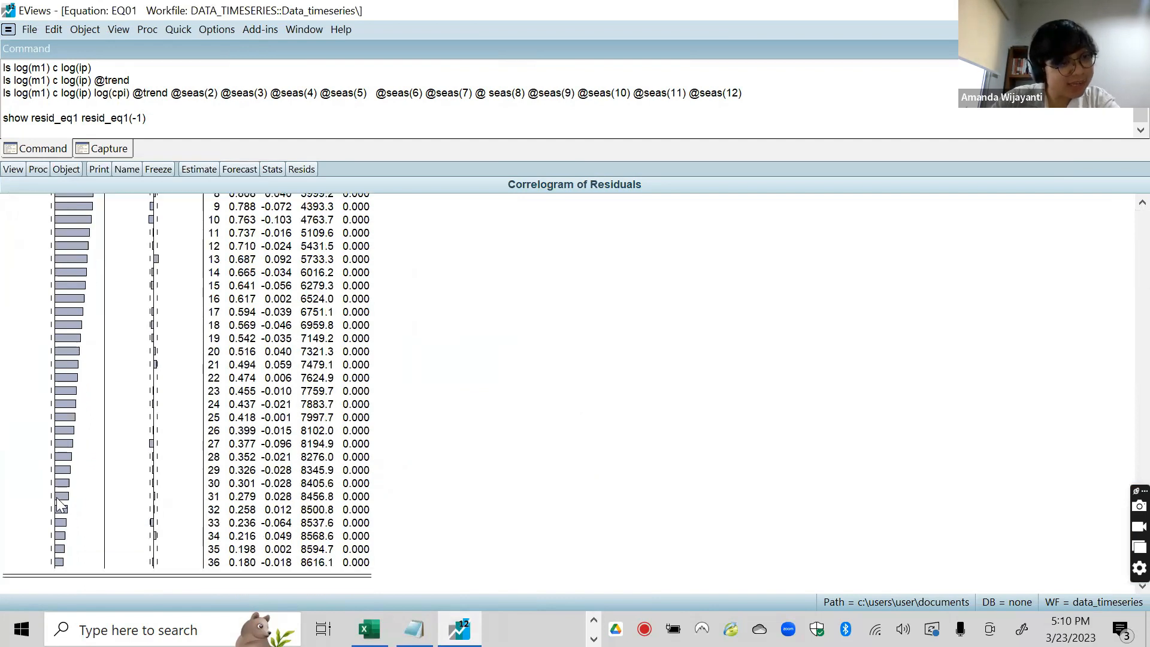
scroll(60, 505, up, 5)
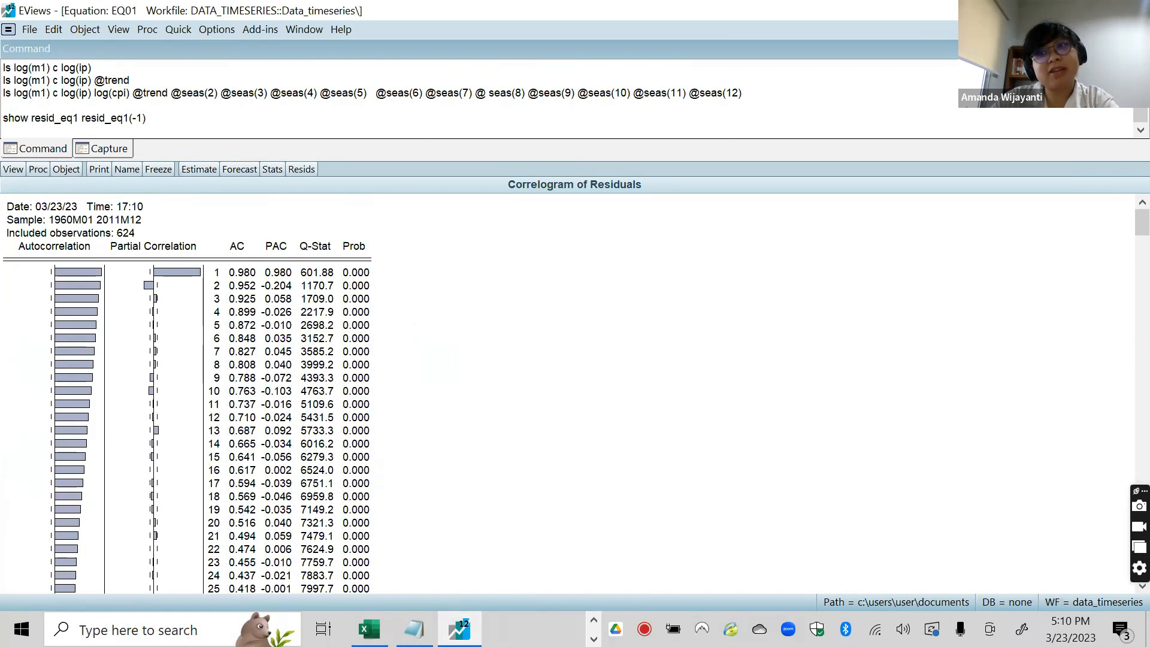
click(1122, 30)
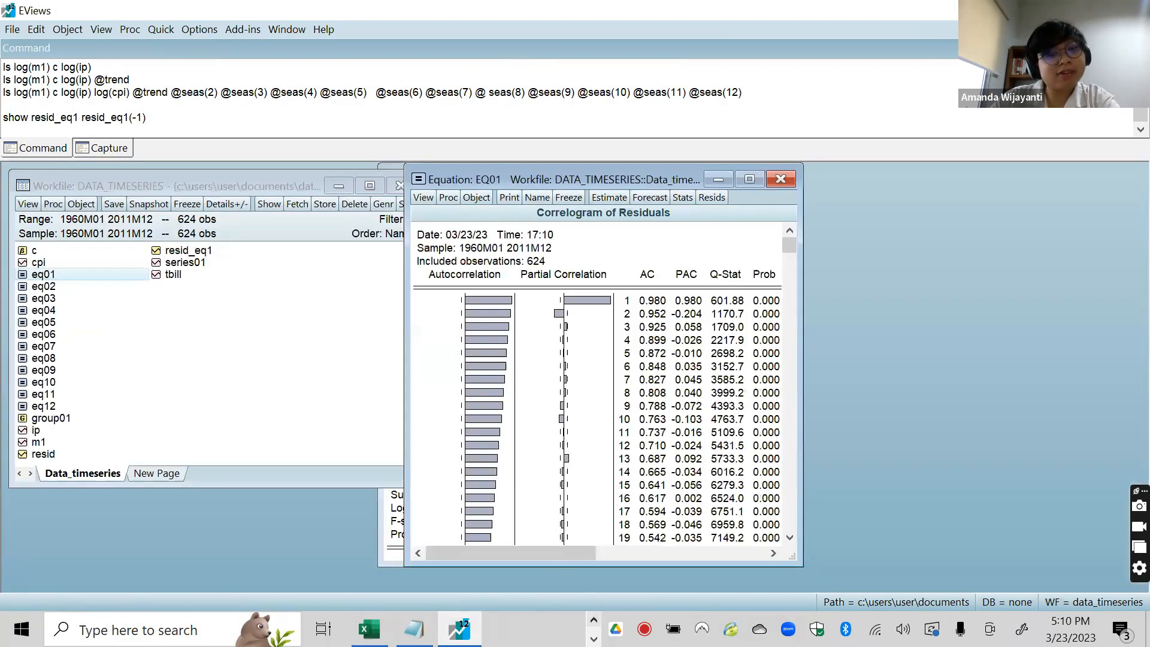
click(593, 620)
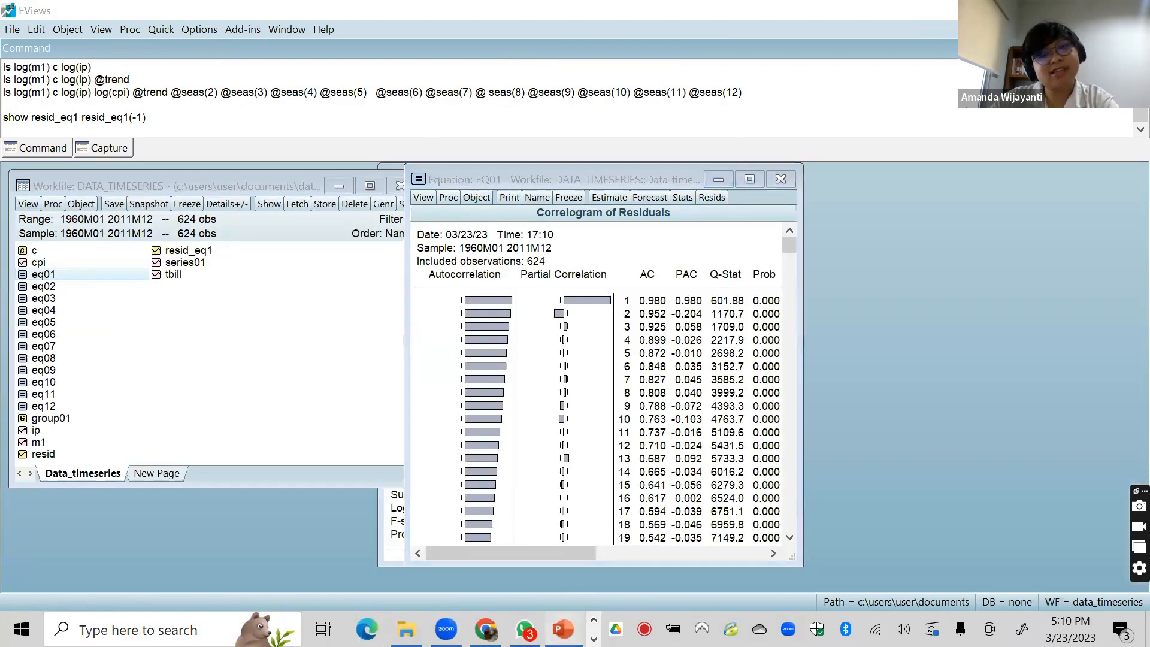
click(563, 629)
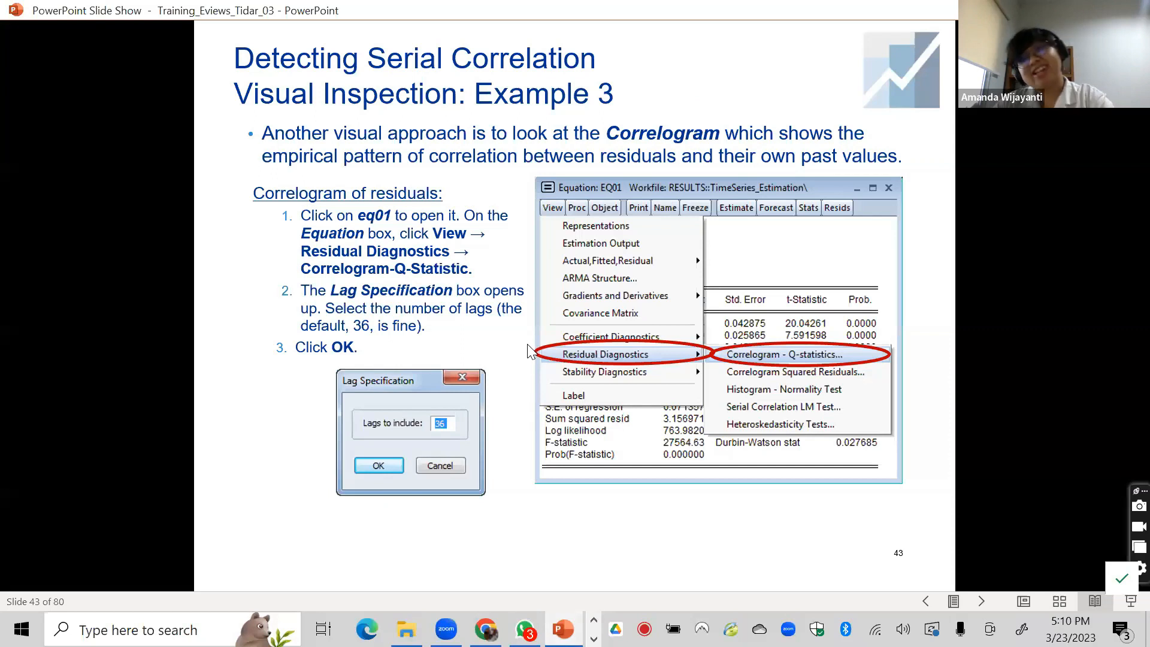
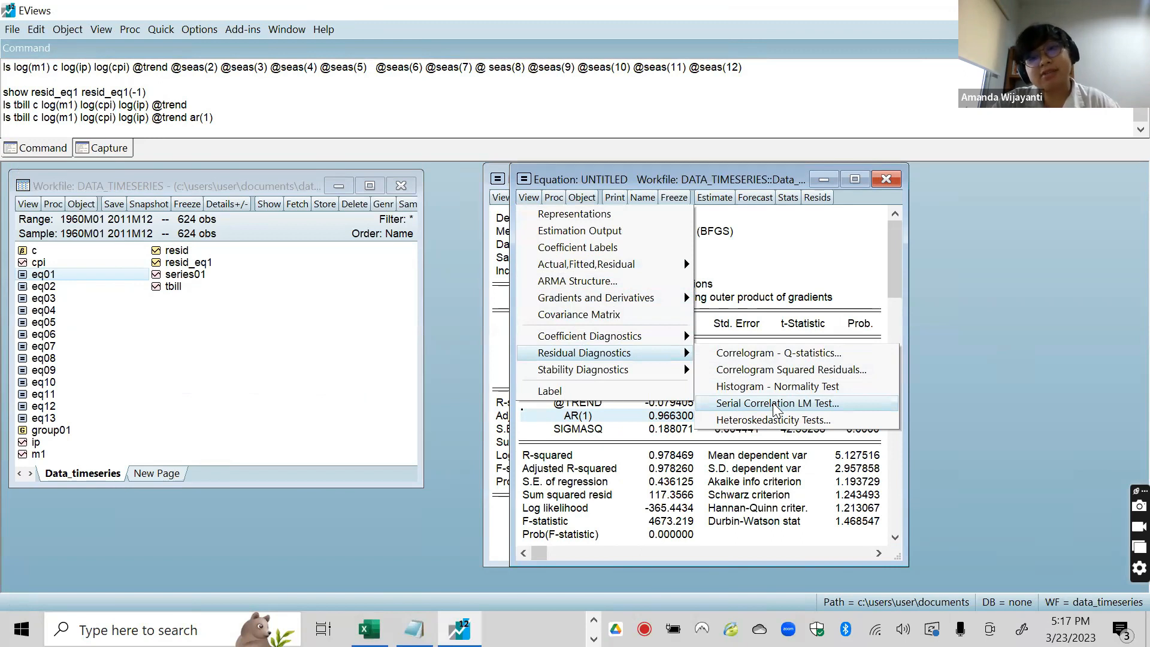
Try to run the serial correlation LM test on the untitled AR(1) equation, and return to its estimation output
click(777, 403)
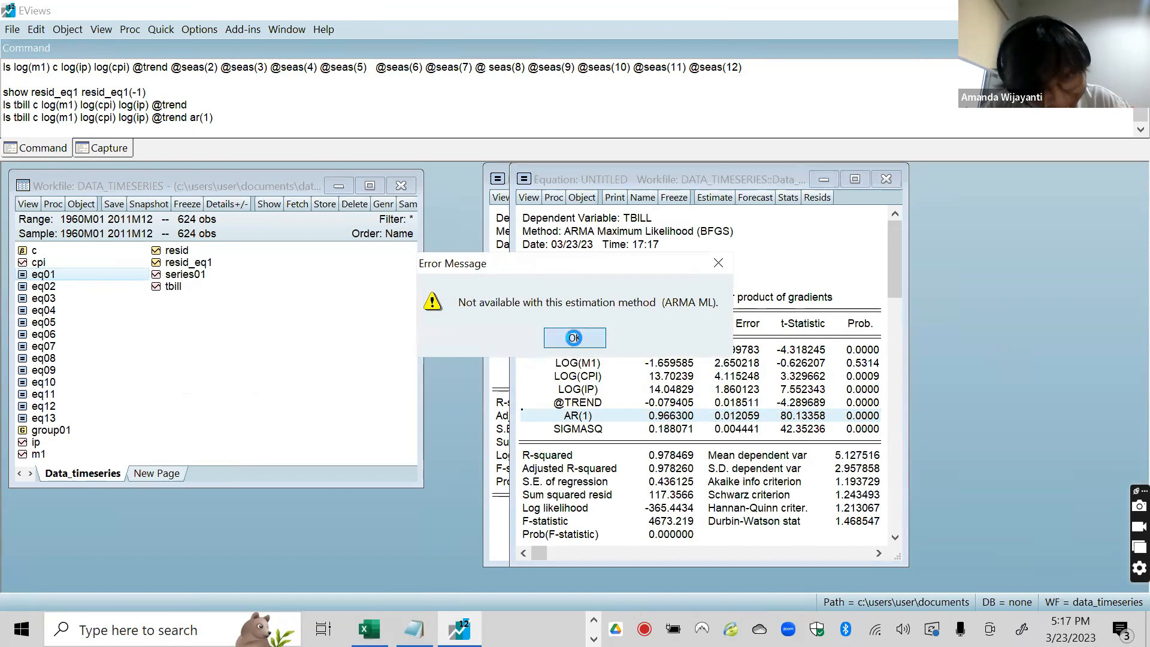
click(575, 337)
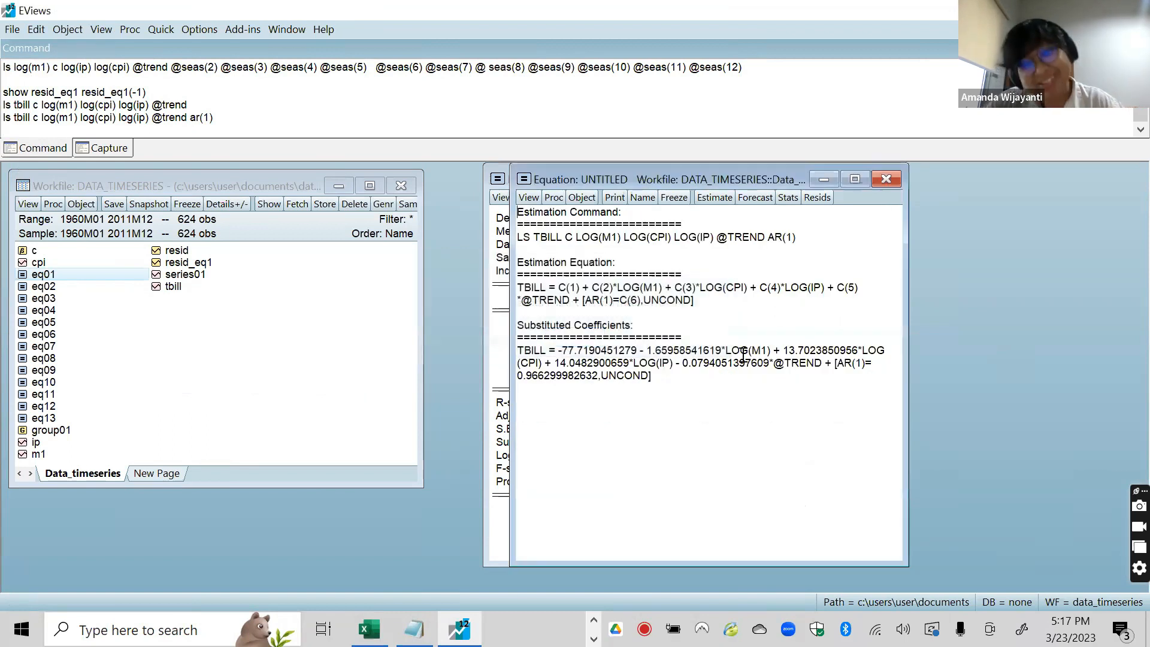
click(529, 199)
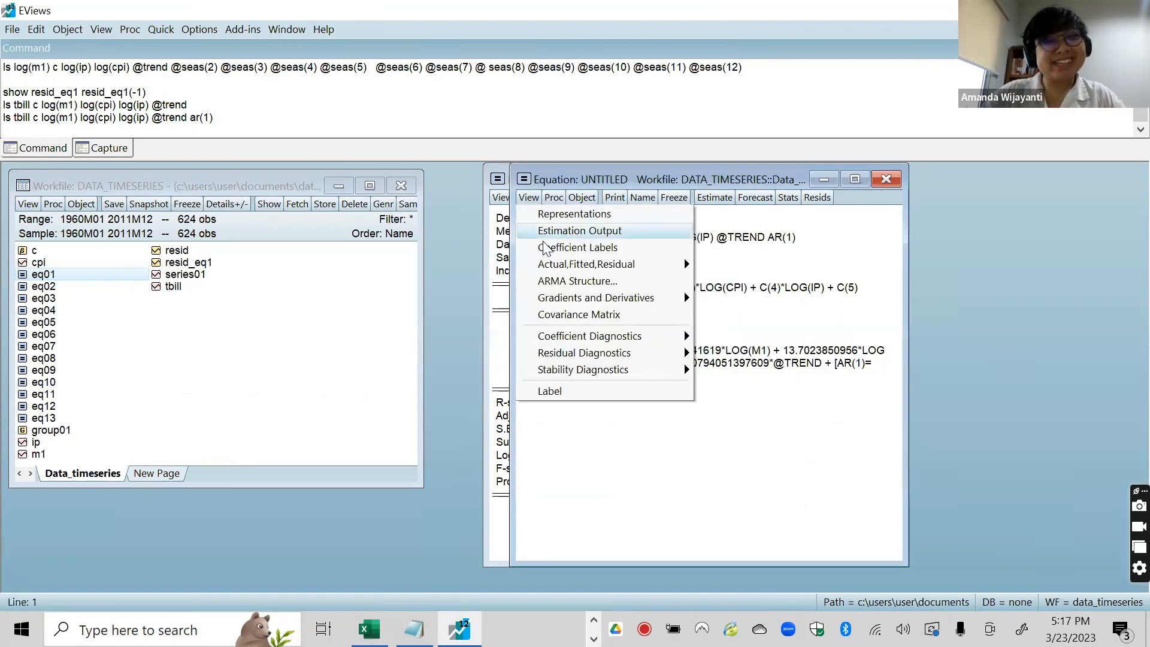
click(598, 232)
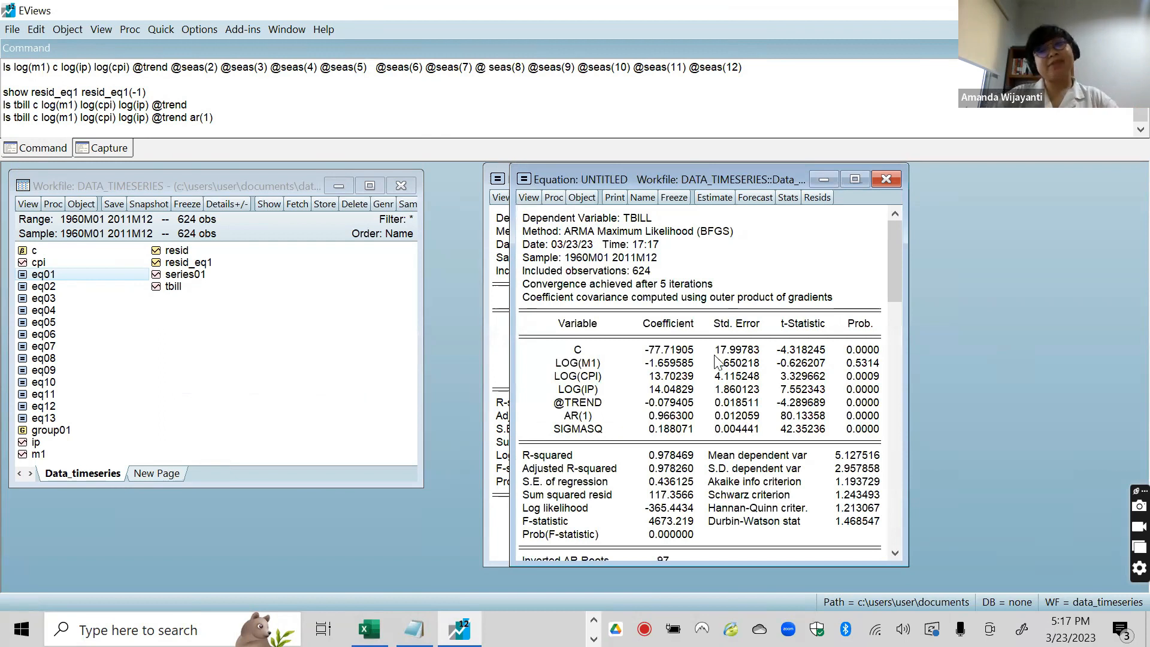
Arrange the EQ13 and untitled AR(1) equation windows side by side for comparison
drag(743, 176, 925, 194)
click(580, 171)
drag(593, 172, 358, 184)
drag(776, 184, 734, 177)
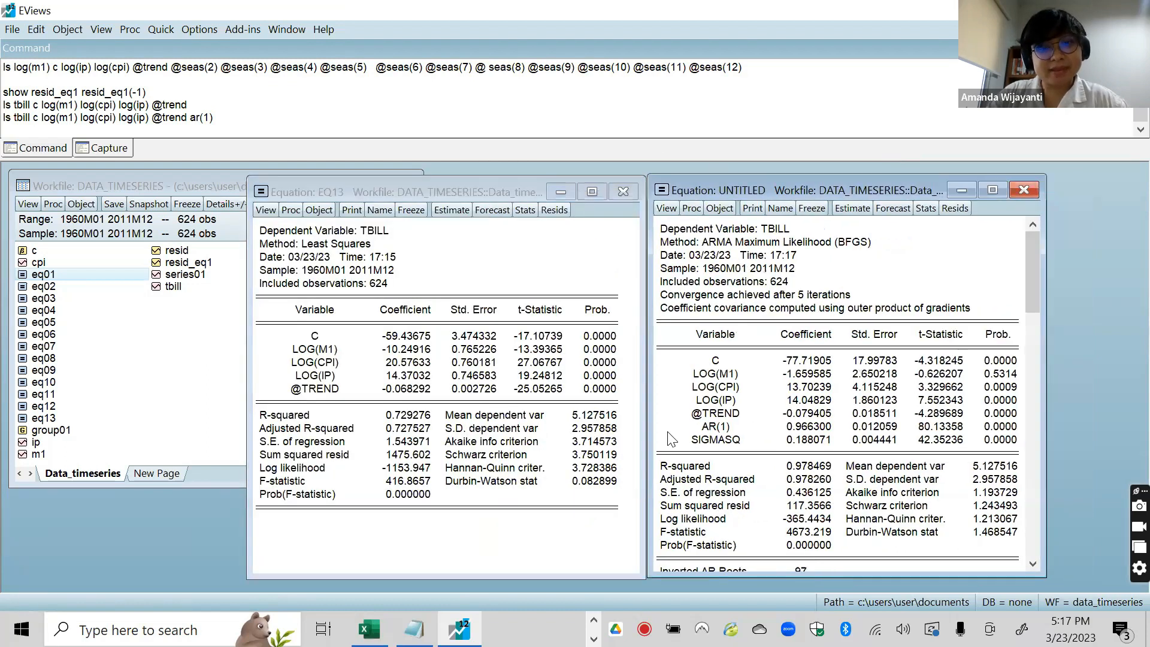
Compare the coefficient probabilities and R-squared of EQ13 with those of the untitled AR(1) equation
click(365, 352)
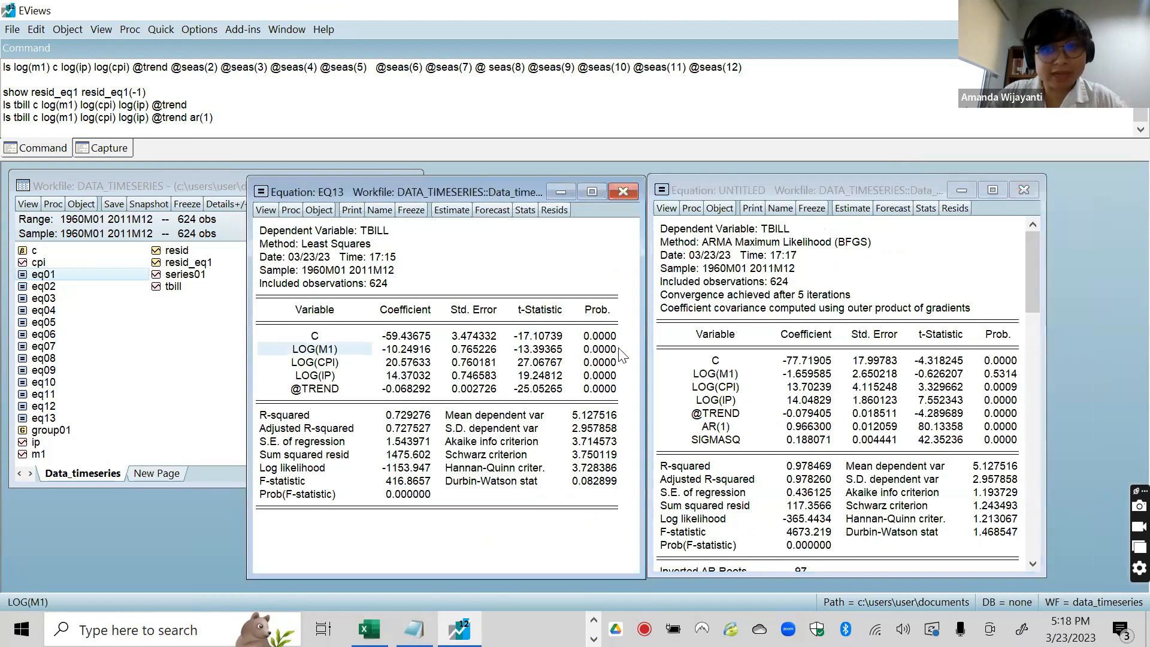
click(584, 363)
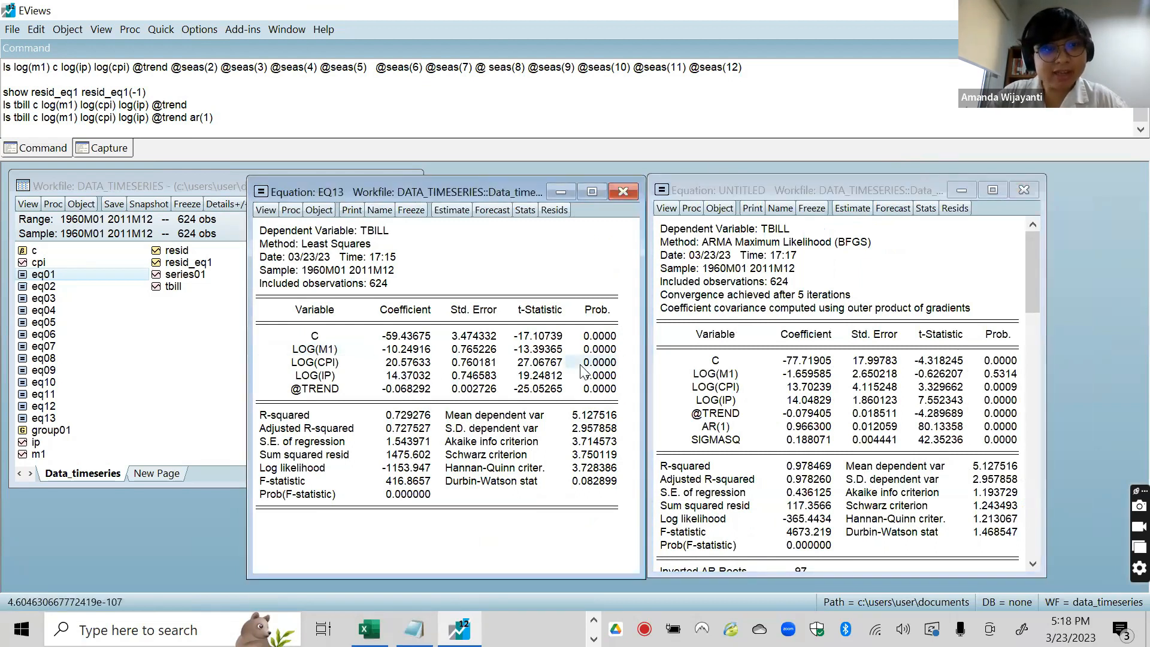
click(715, 430)
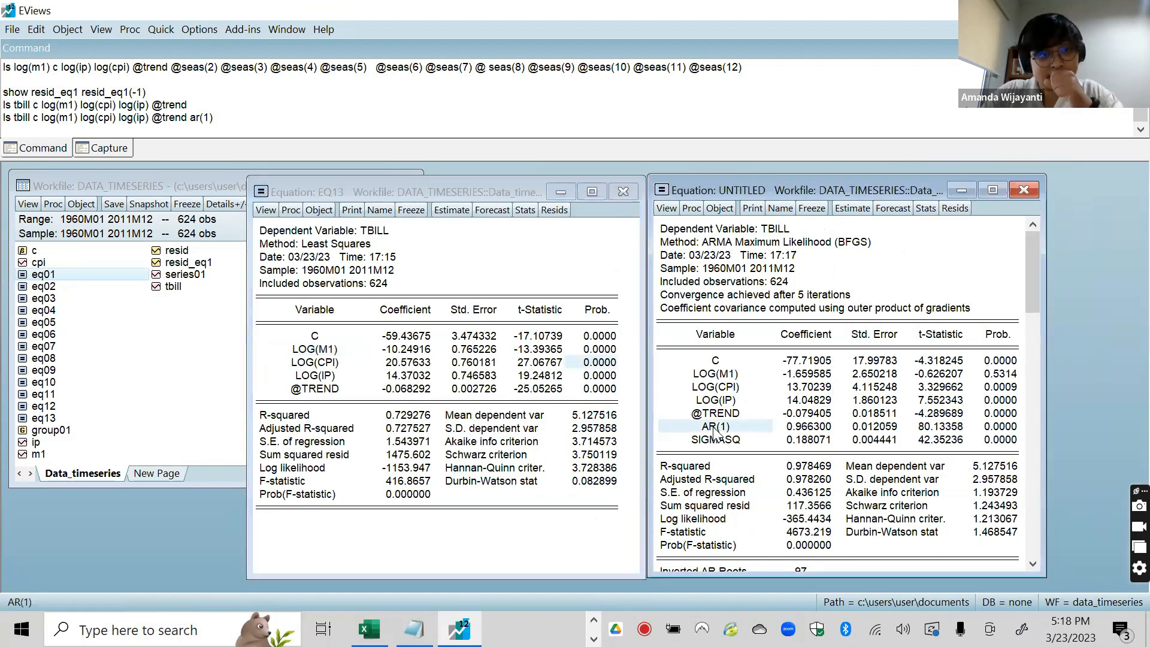
click(1009, 375)
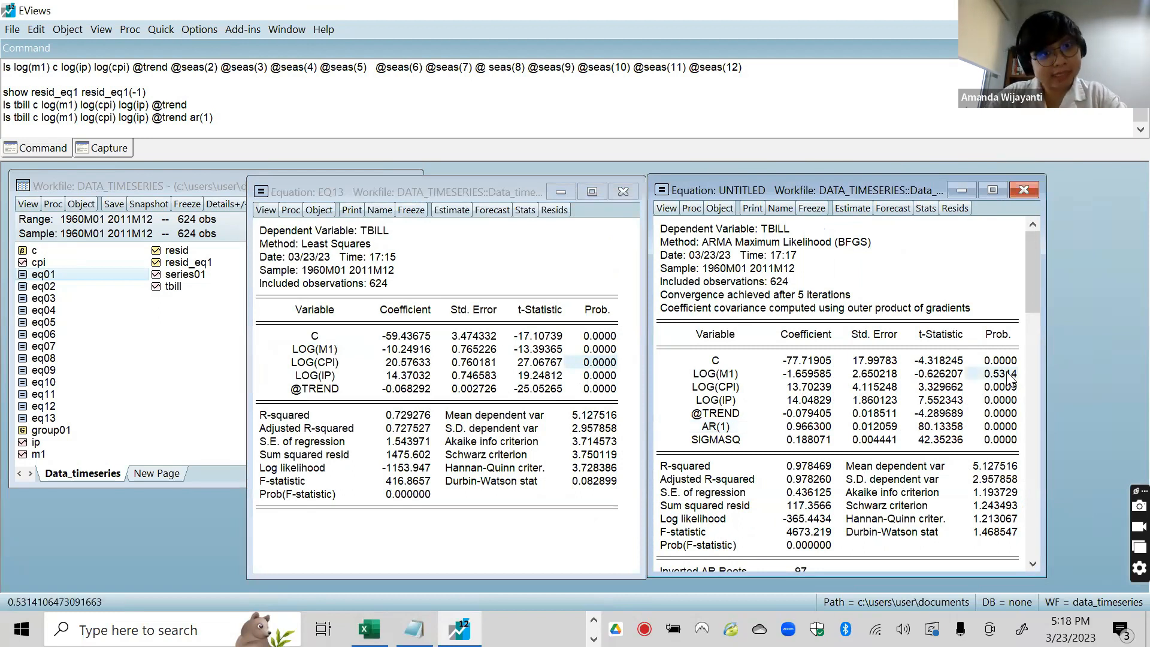
click(811, 470)
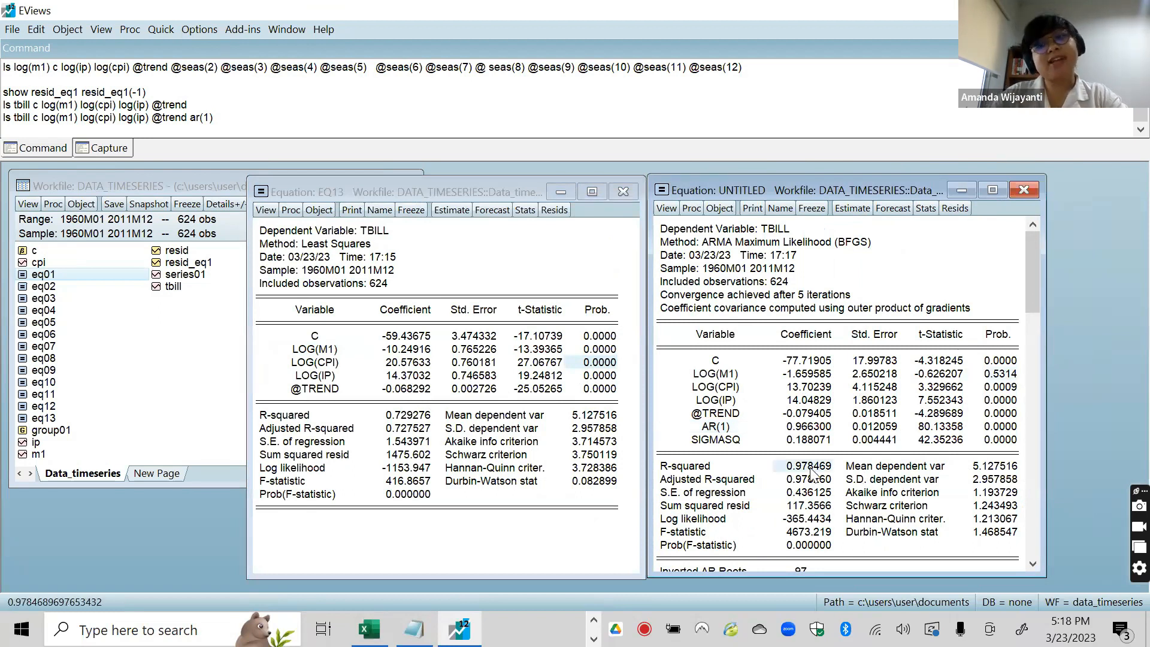
click(809, 478)
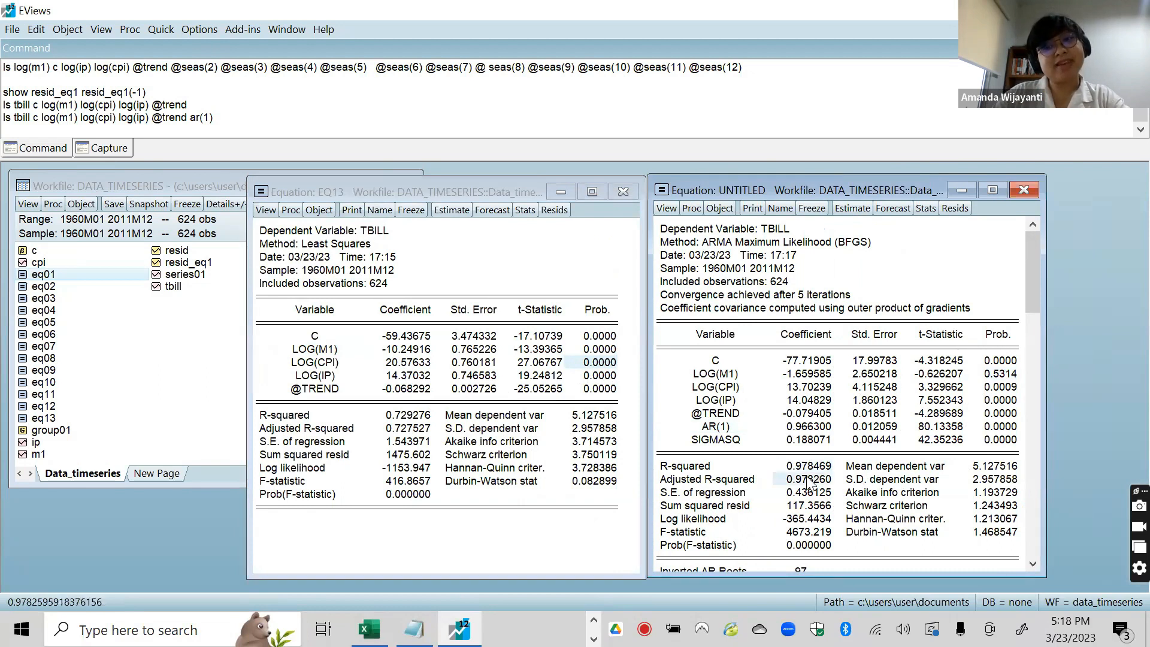
click(827, 337)
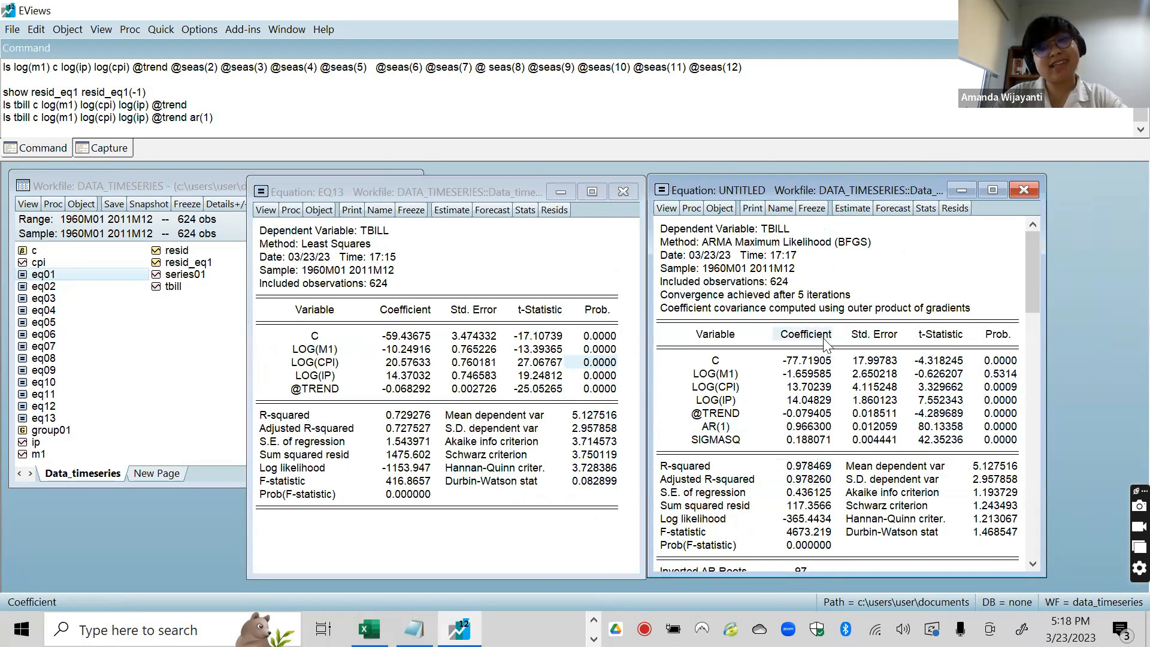
click(898, 286)
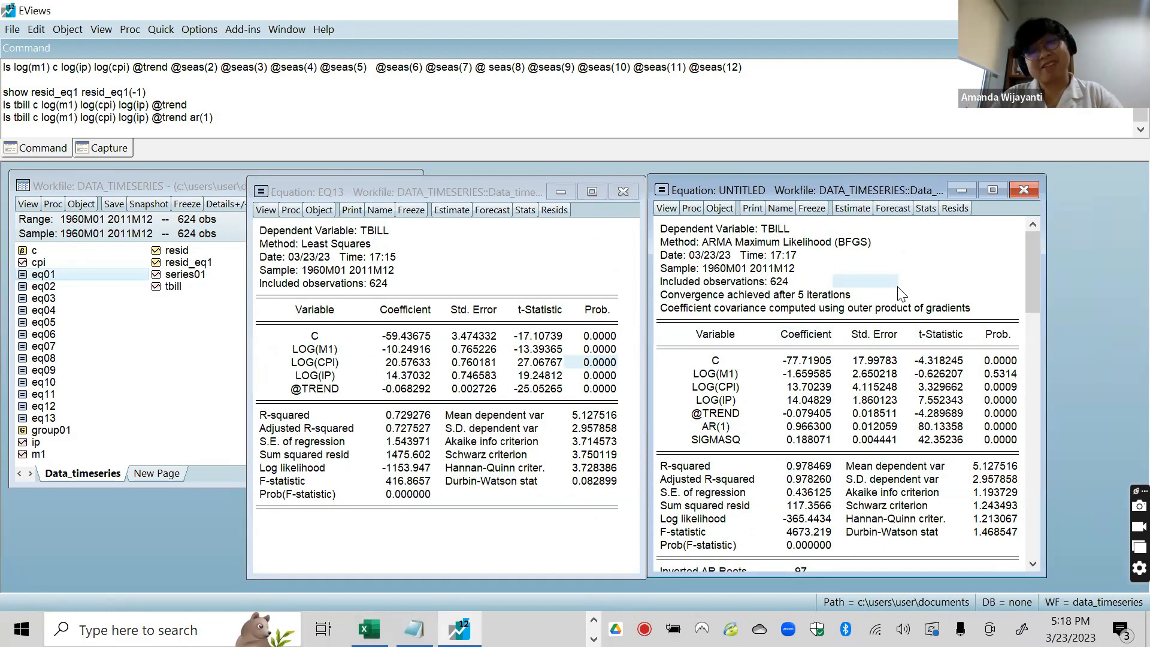
click(770, 388)
click(914, 286)
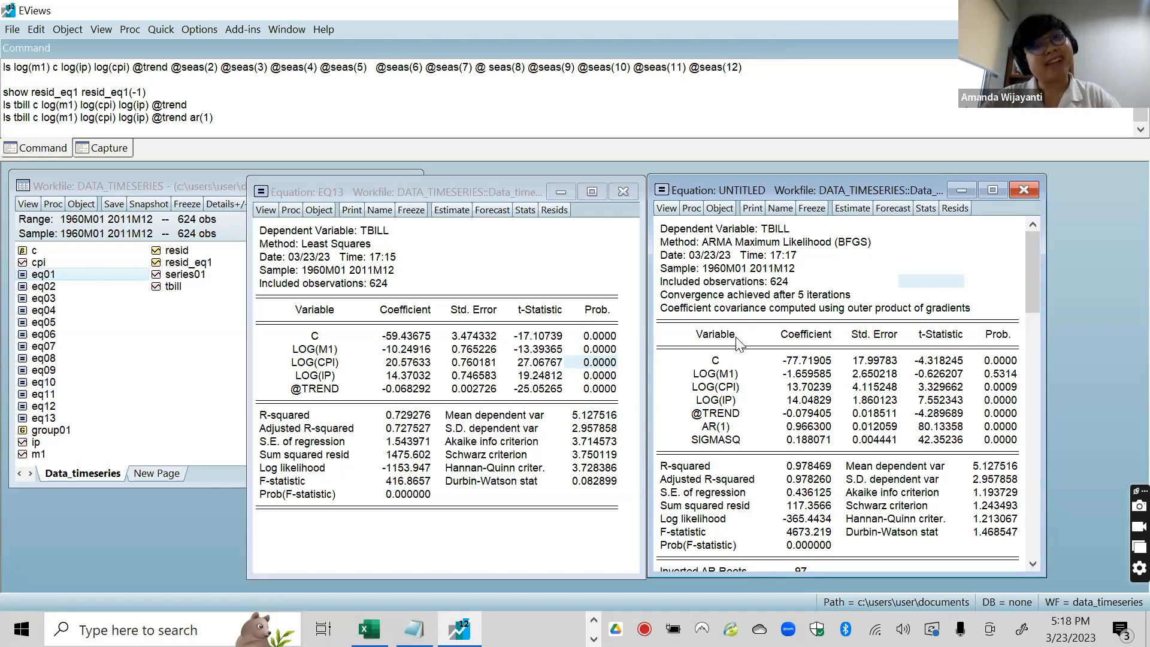
click(800, 260)
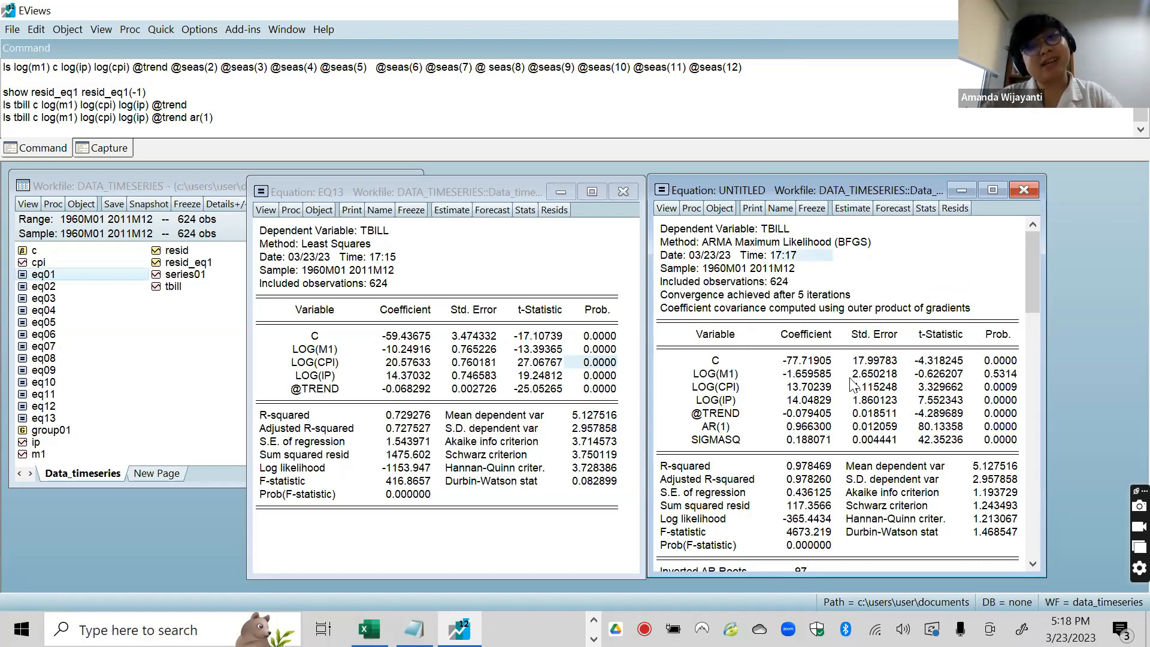
click(1007, 285)
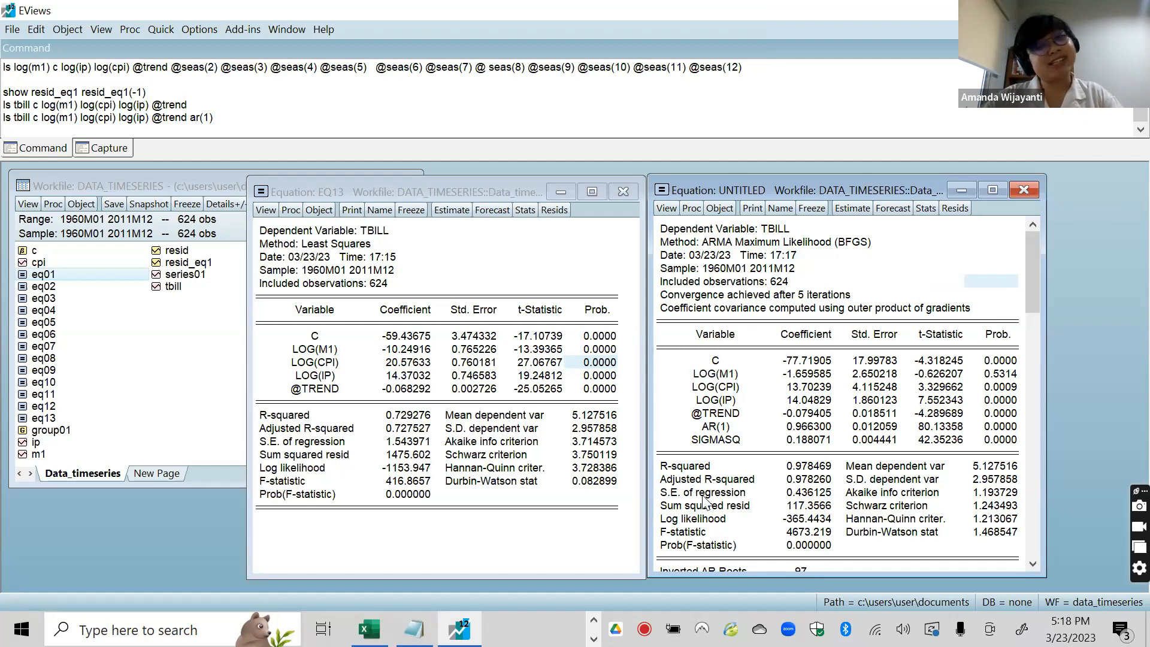
click(535, 520)
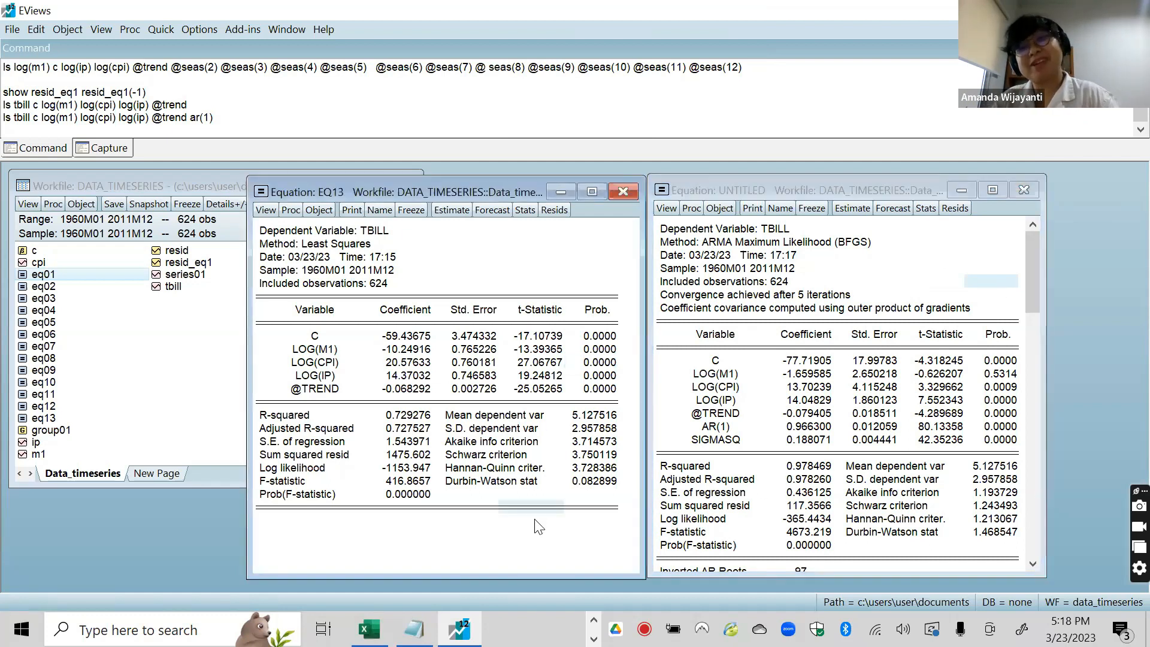
click(926, 274)
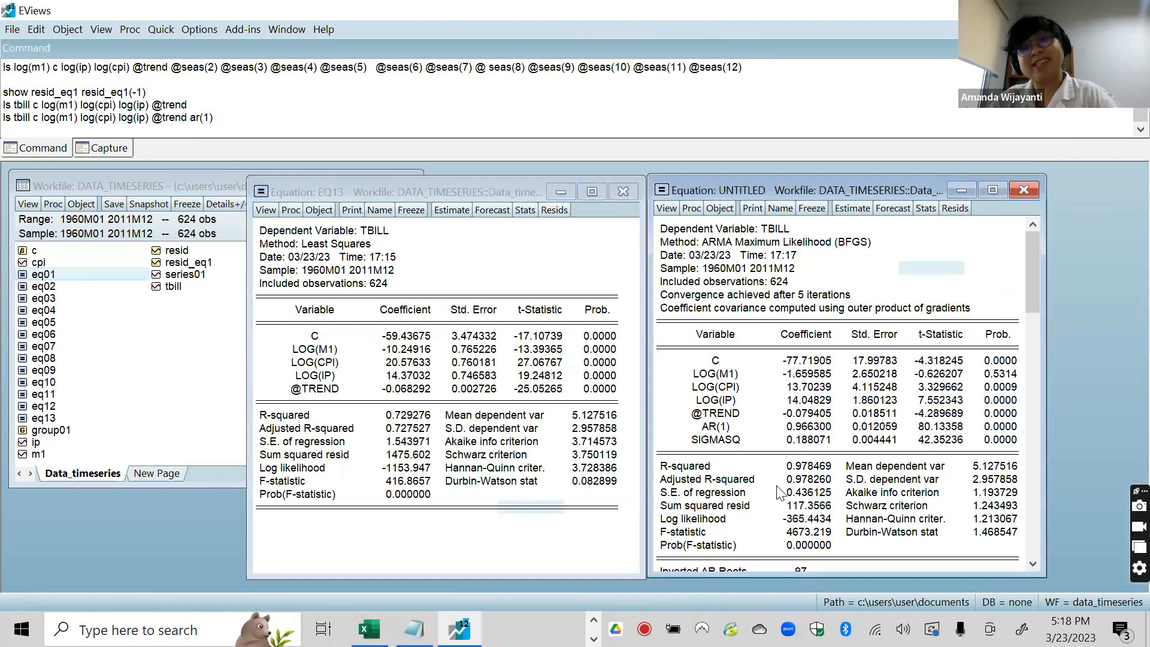
click(809, 468)
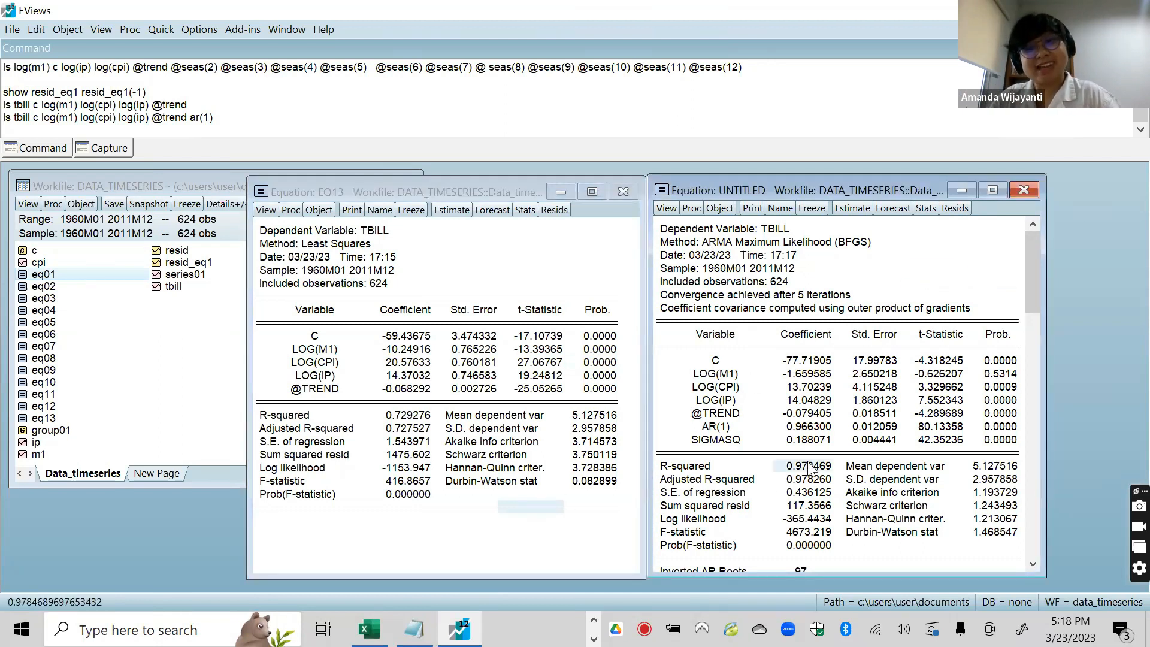
click(407, 415)
click(1002, 424)
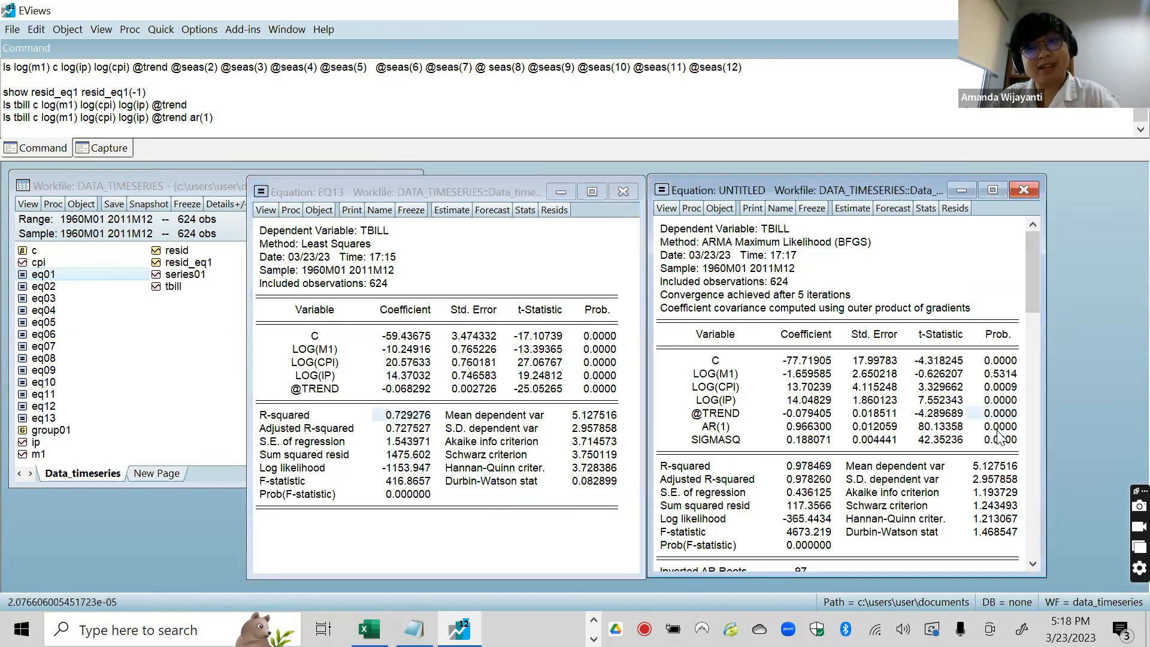
click(1005, 439)
click(1011, 428)
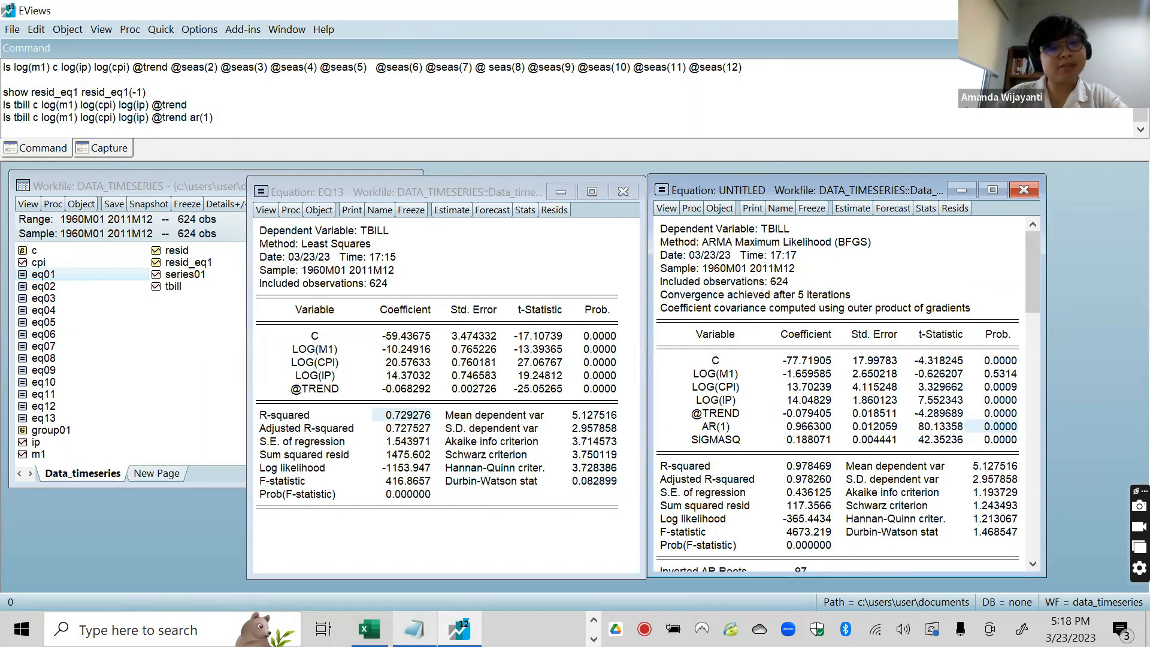
Switch to the command_timeseries file in Notepad and locate the tbill regression command with ar(1) and ar(2)
click(414, 629)
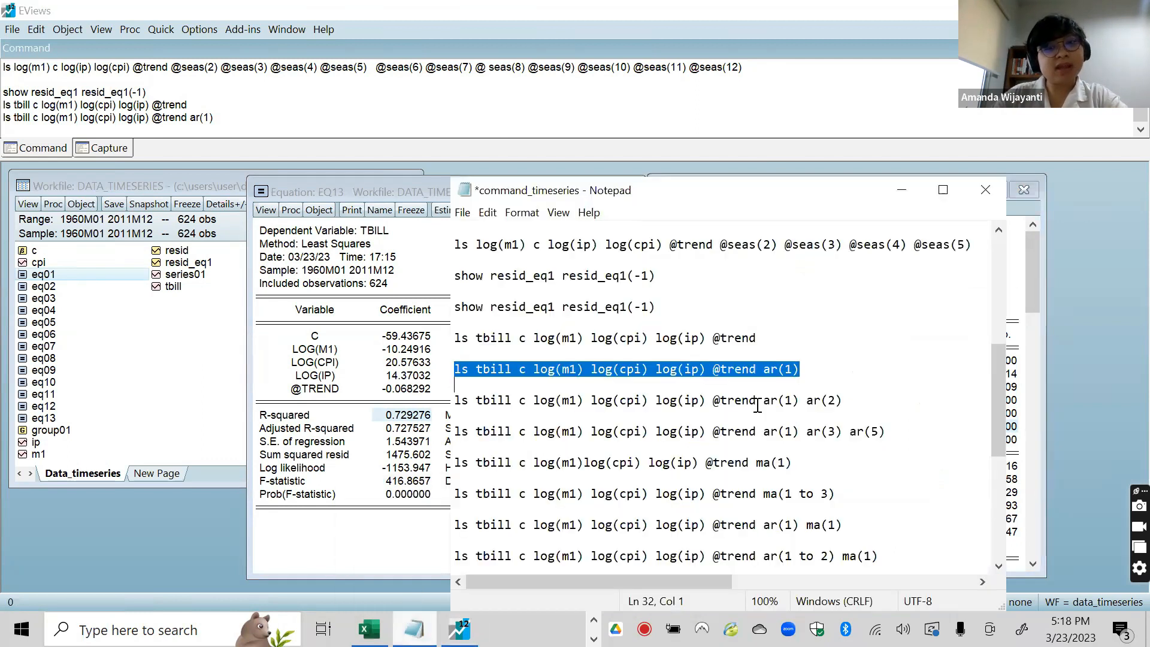
click(851, 402)
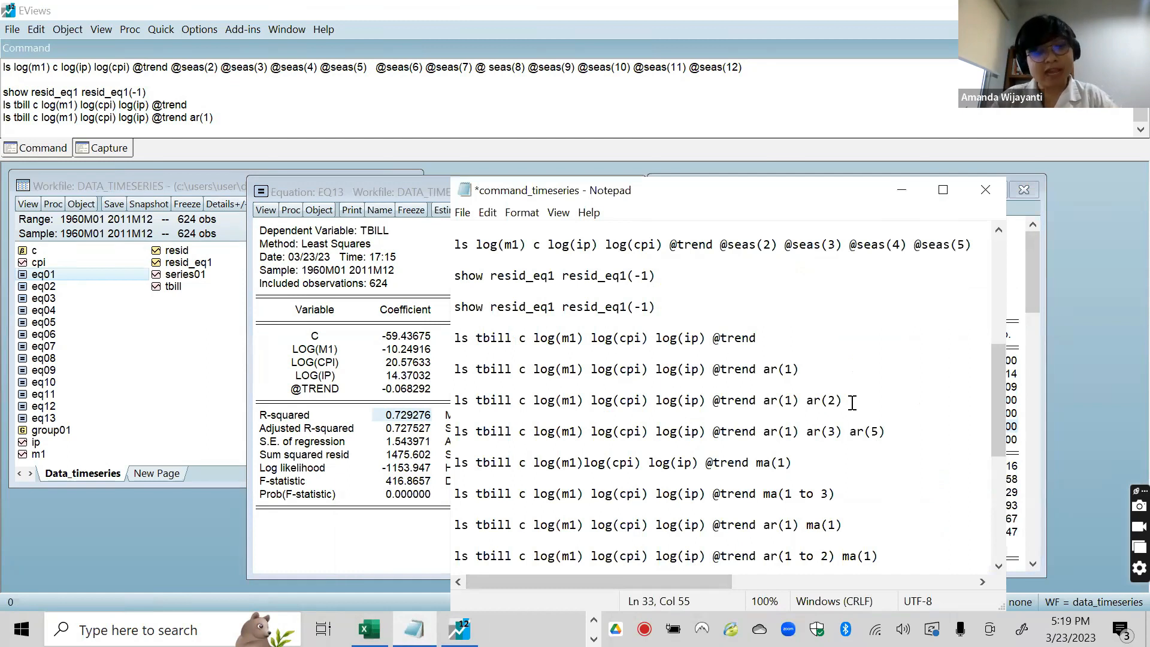
key(shift+Up)
key(Down)
key(Down)
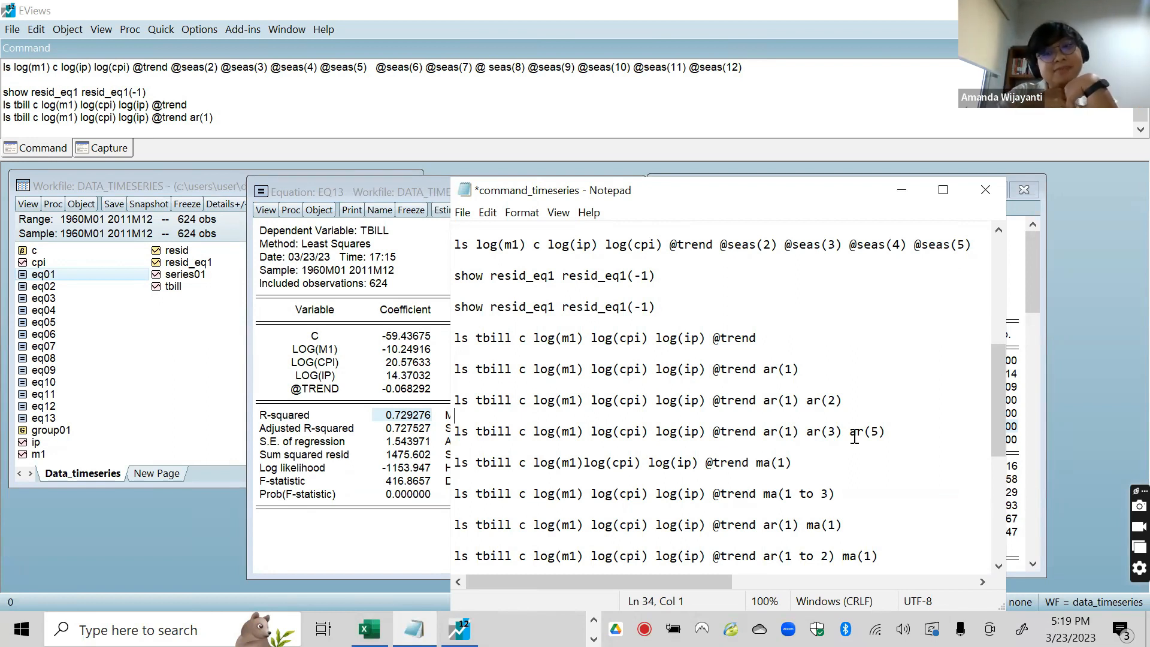
Review the tbill regression commands with AR, MA and lagged terms in the Notepad file
scroll(855, 437, down, 2)
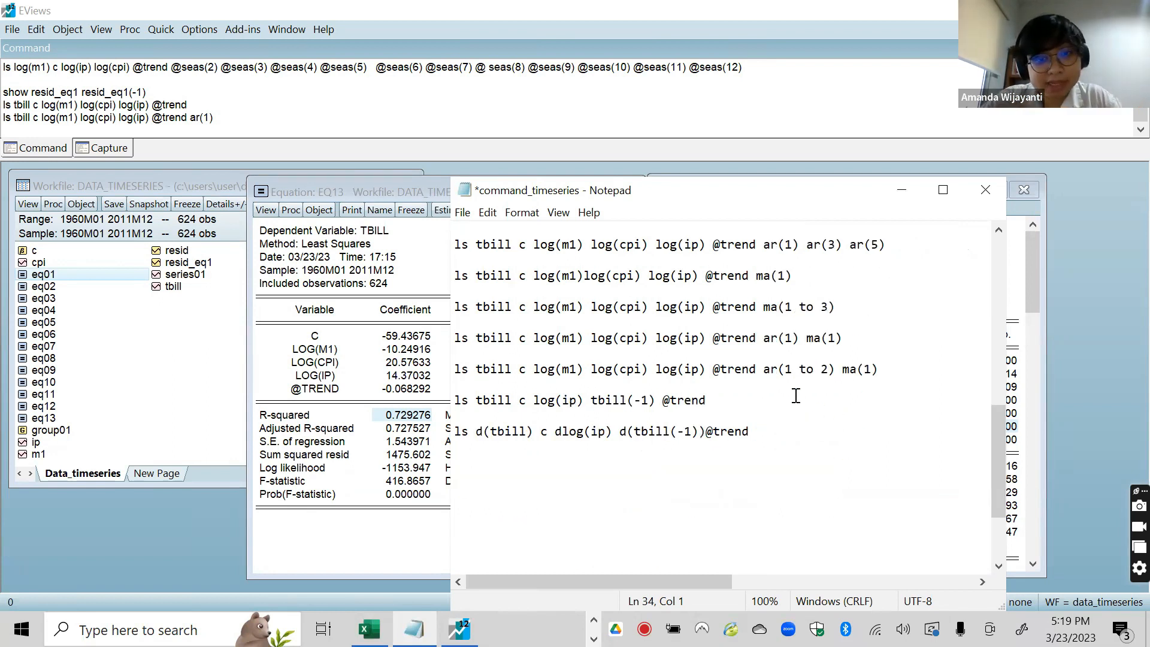
scroll(803, 395, up, 1)
click(700, 339)
click(642, 337)
scroll(731, 312, up, 3)
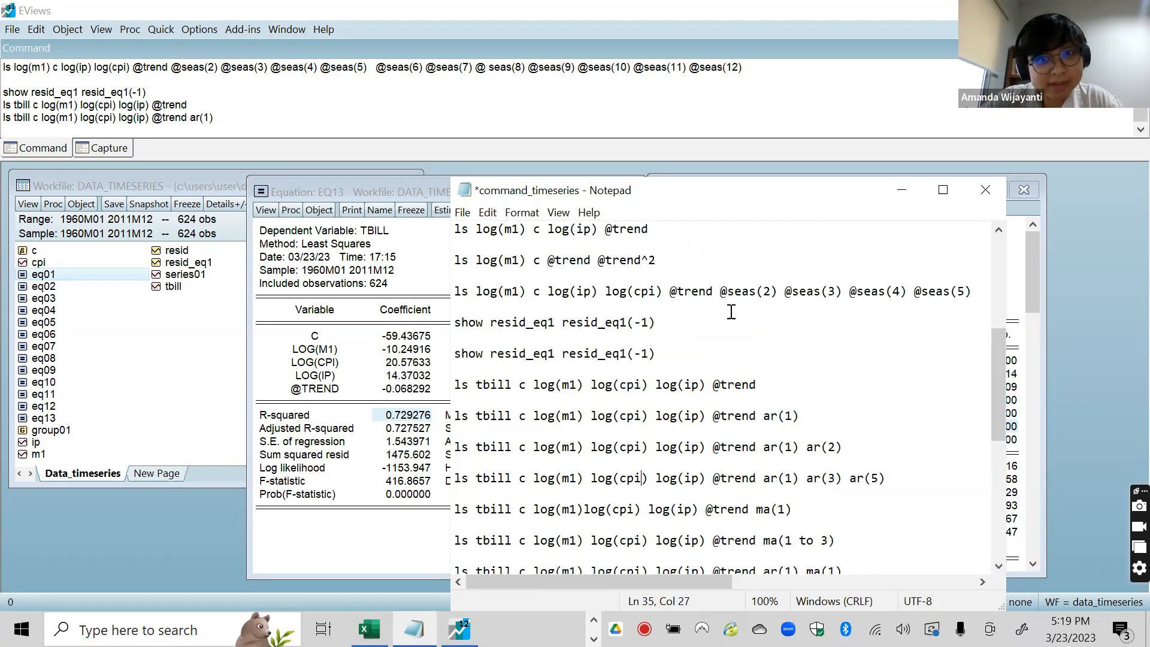
right_click(695, 396)
click(730, 444)
scroll(731, 442, down, 1)
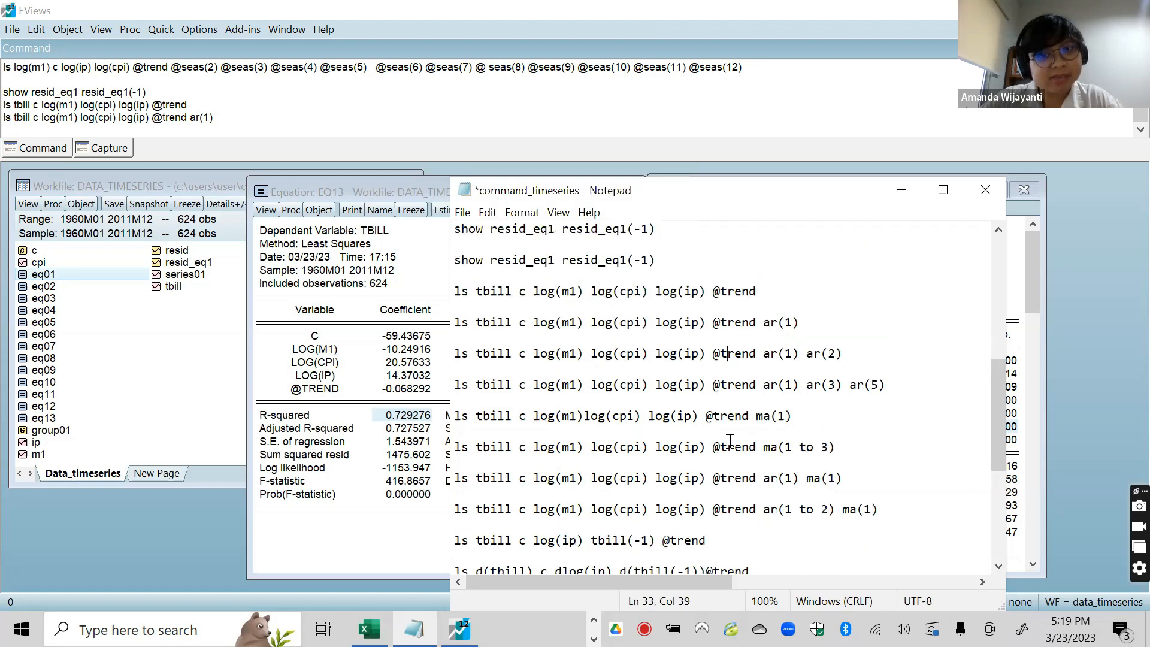
click(794, 339)
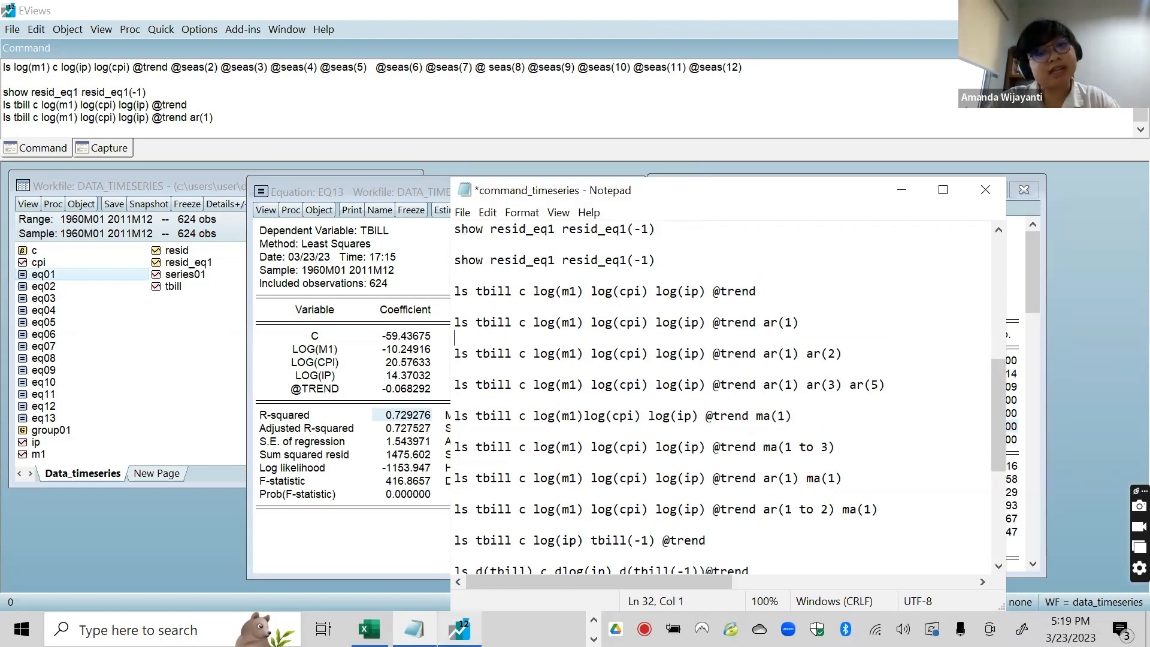
Switch to the Training_Eviews_Tidar_03 slides in PowerPoint and review the AR(1) correction example through the residual plot instructions
click(594, 639)
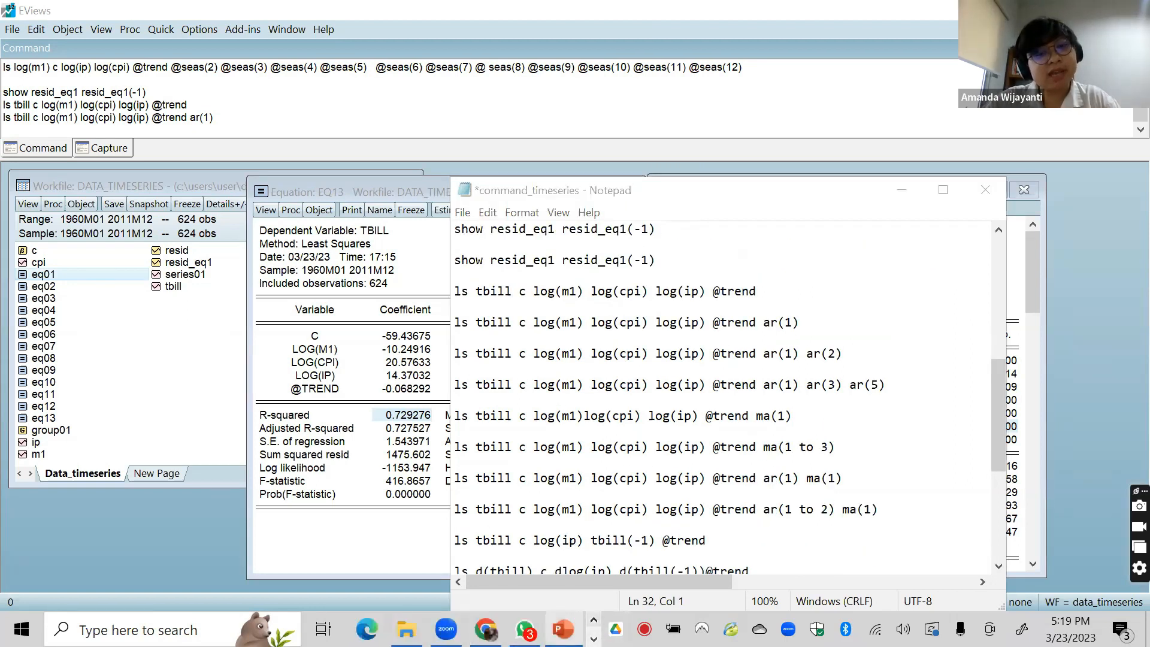
click(550, 617)
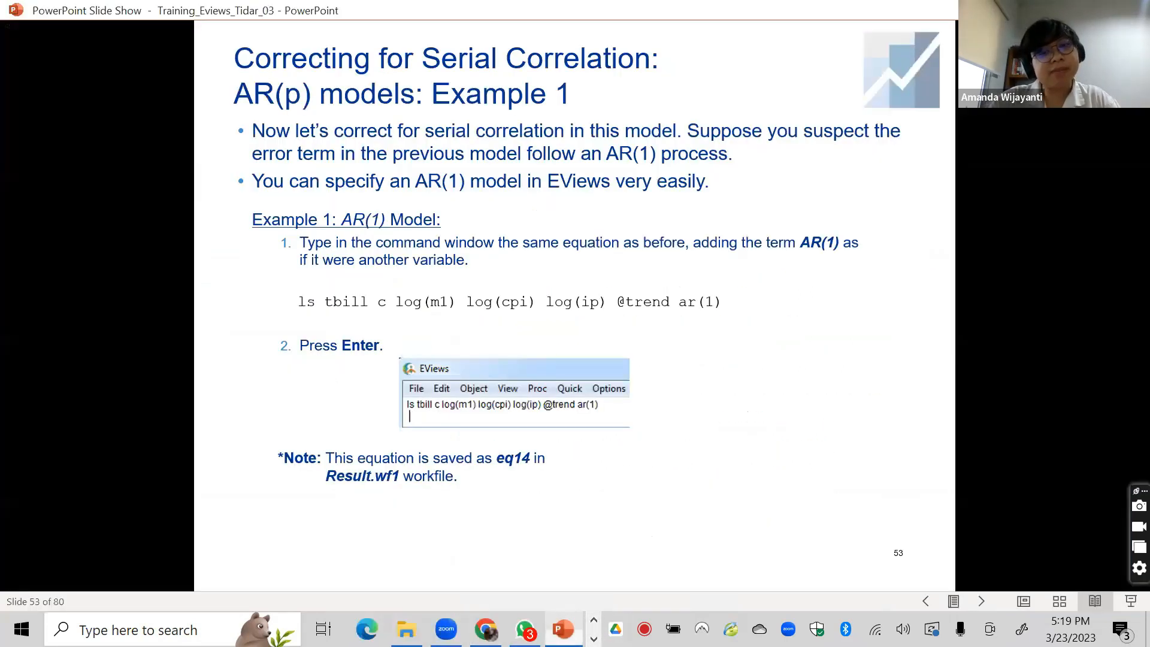
click(746, 357)
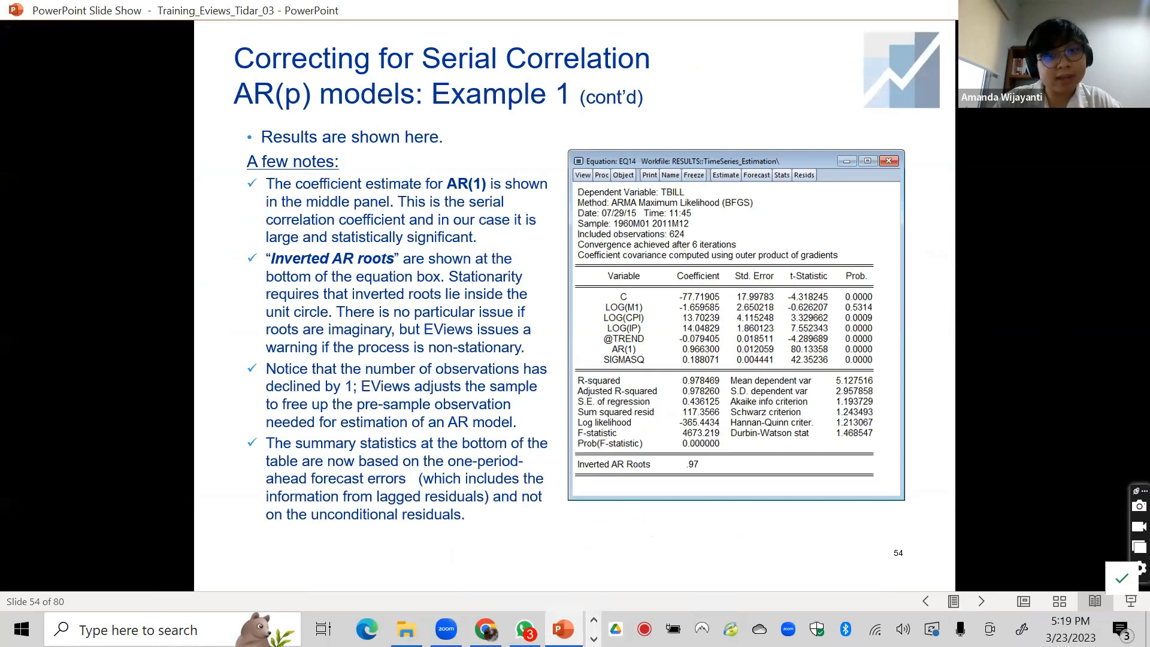
key(Right)
key(Right)
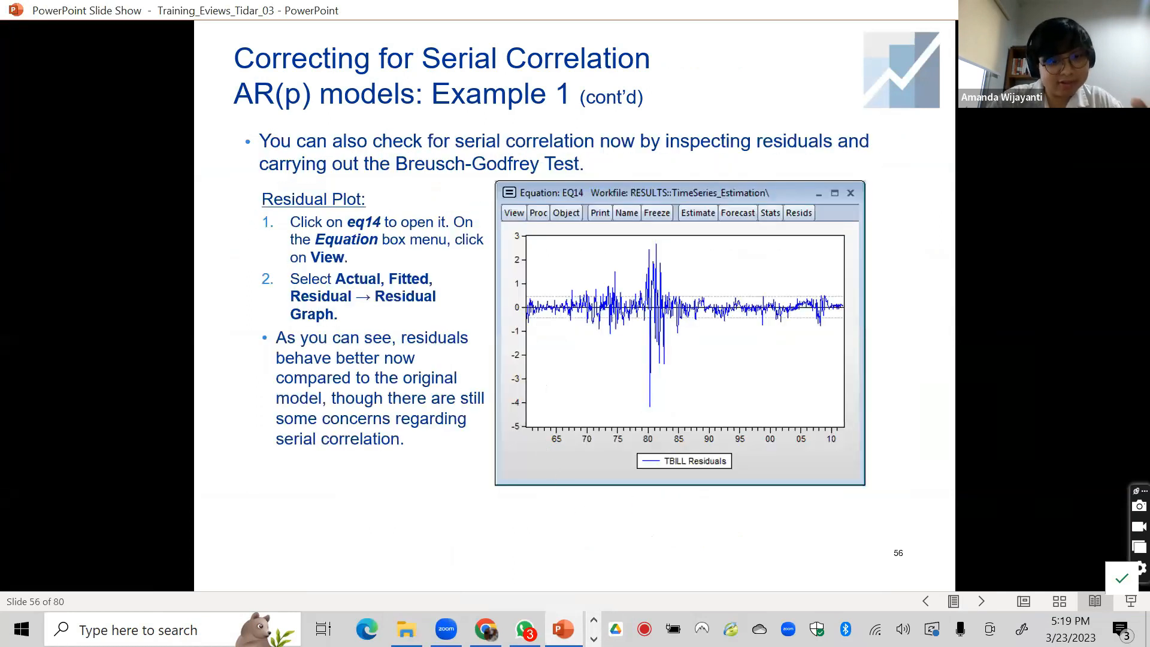
Return to EViews and display the residual graph of equation EQ13
click(616, 629)
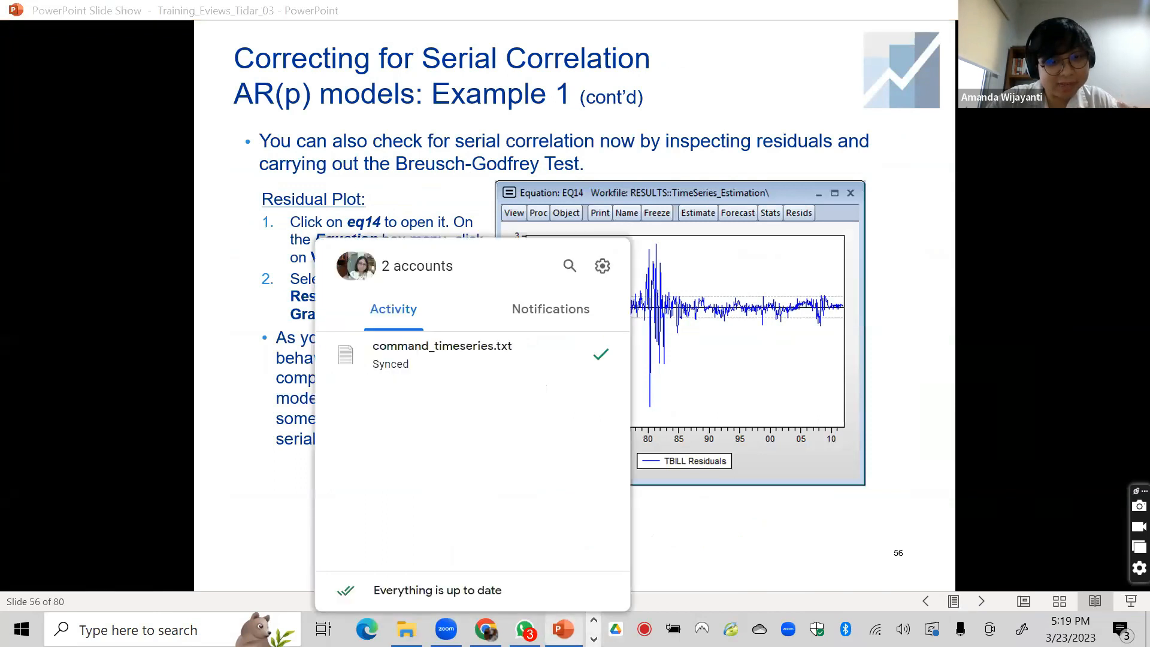
click(615, 629)
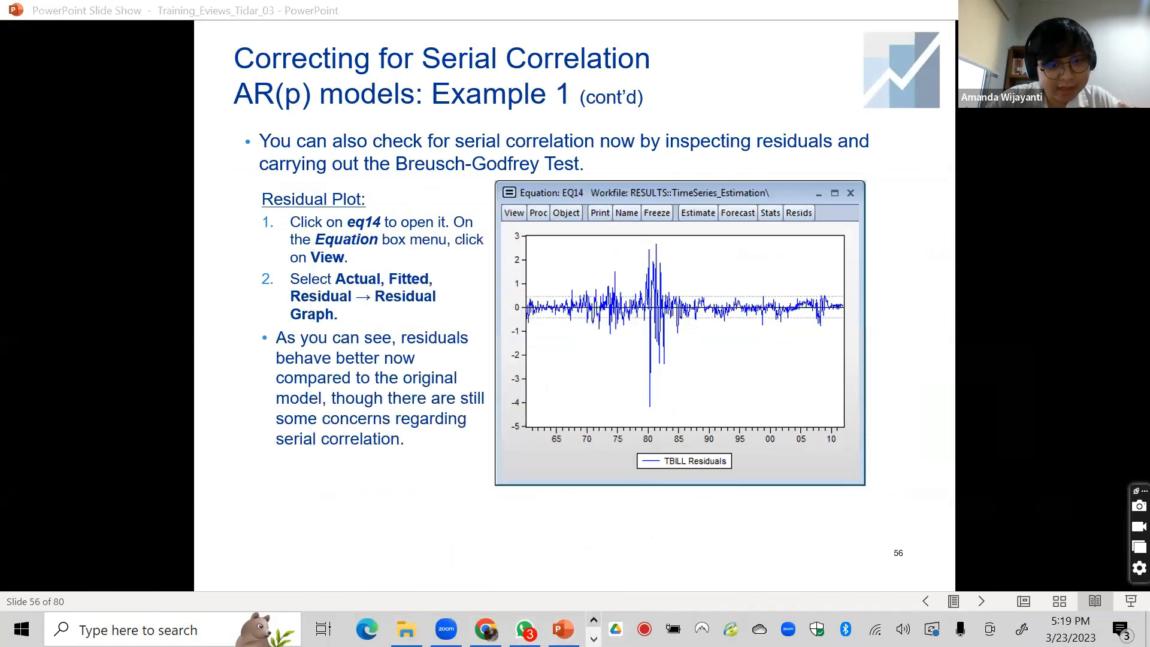
click(594, 639)
click(459, 629)
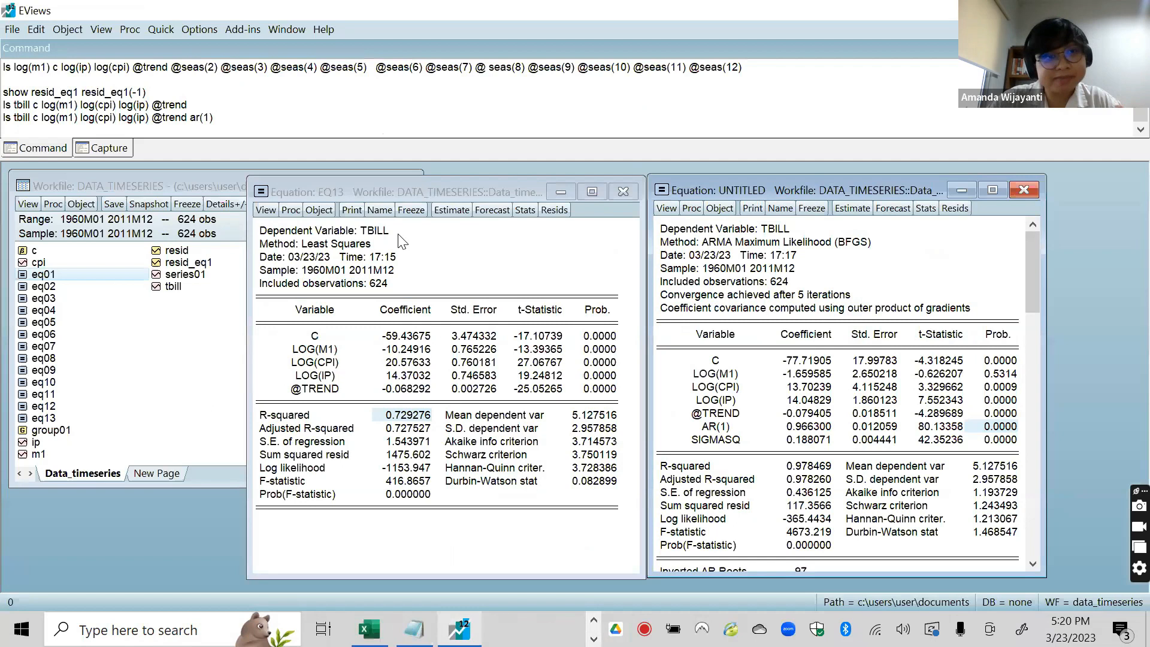
click(486, 245)
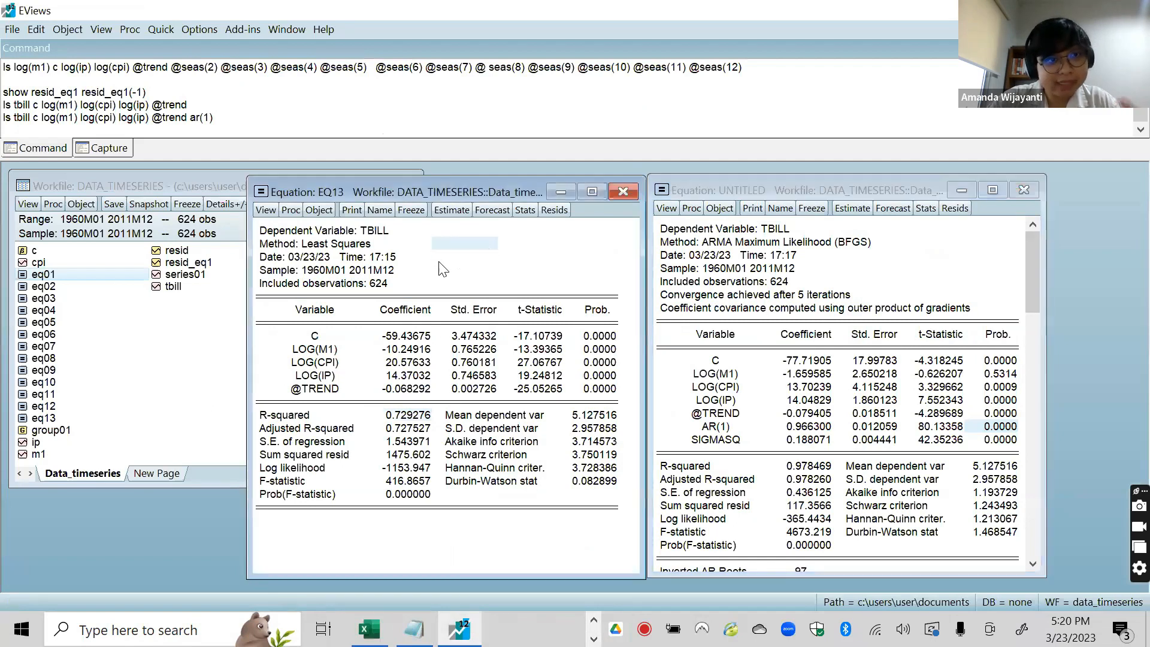
click(265, 211)
mouse_move(367, 285)
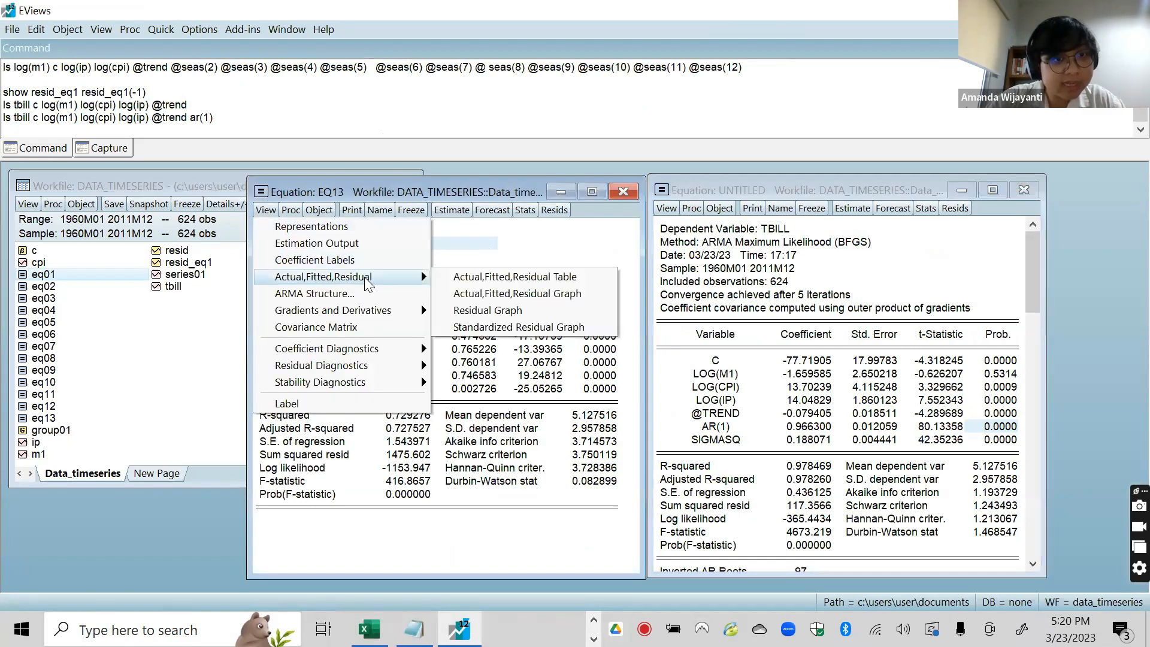
click(514, 313)
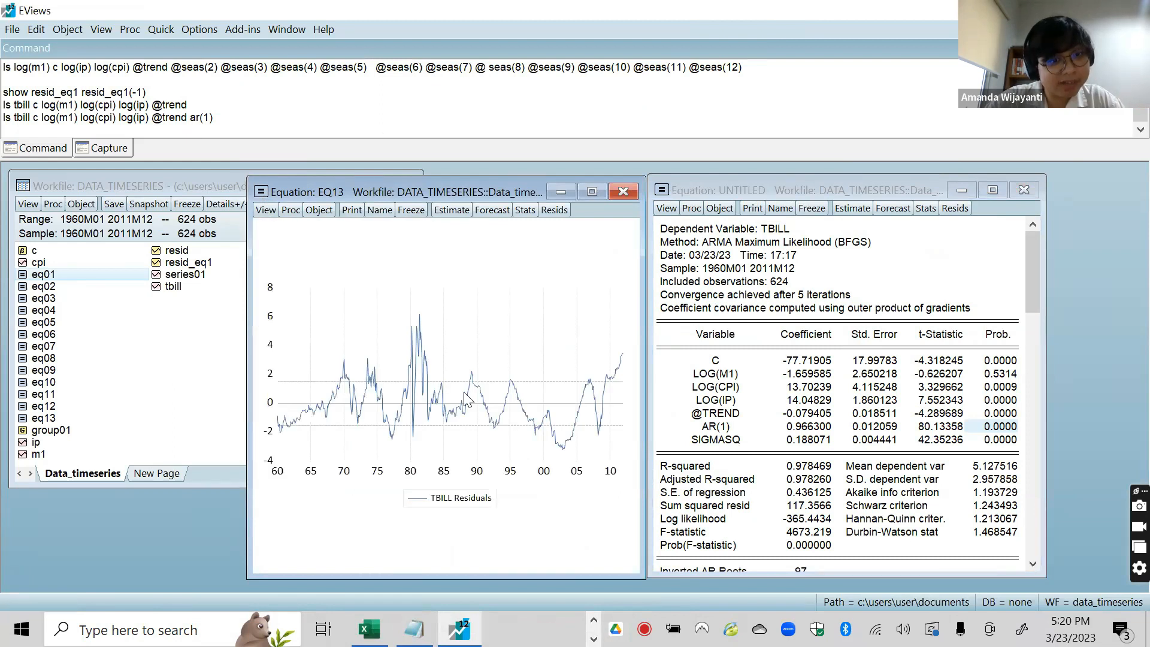
Display the residual graph of the untitled AR(1) equation
click(665, 209)
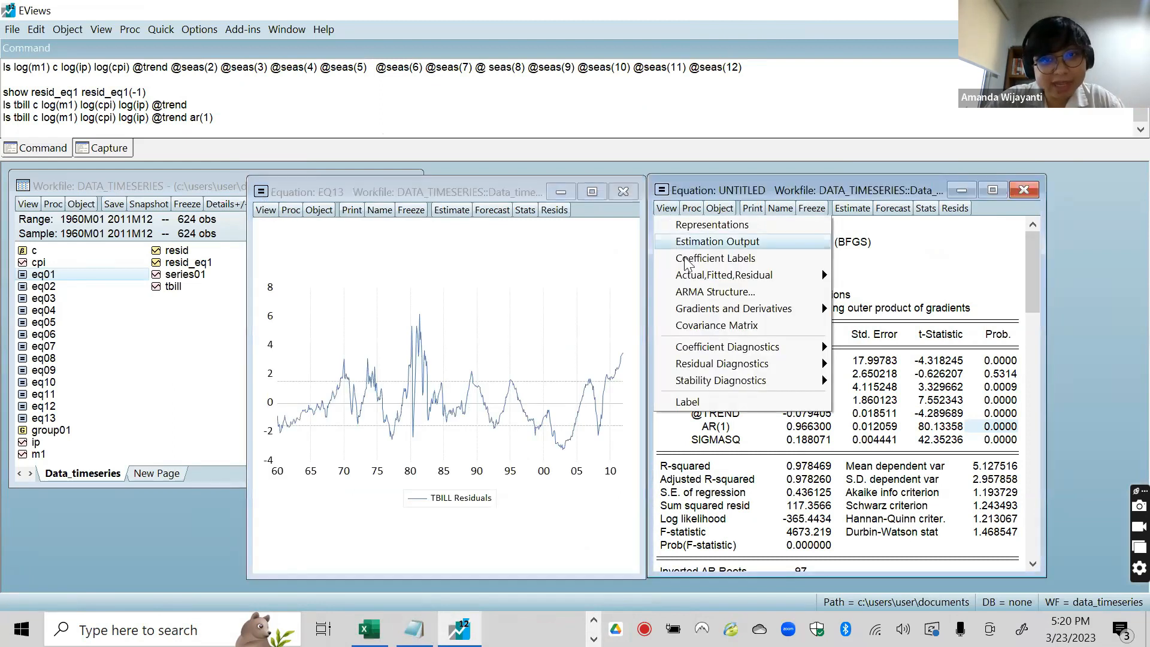
mouse_move(778, 275)
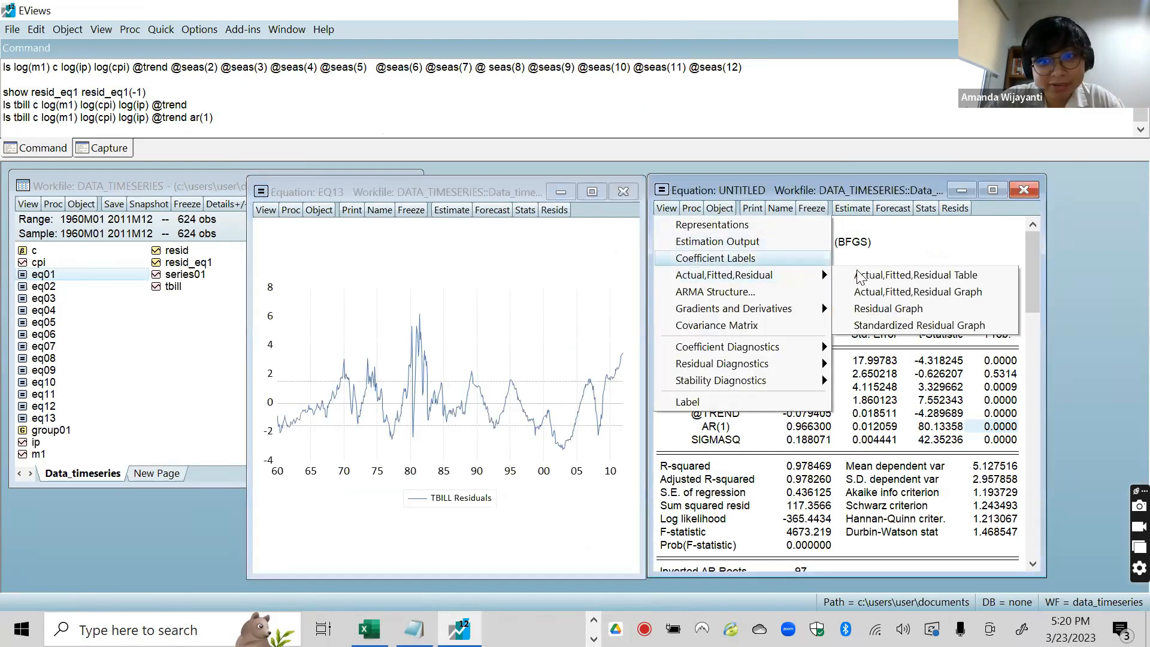
click(899, 311)
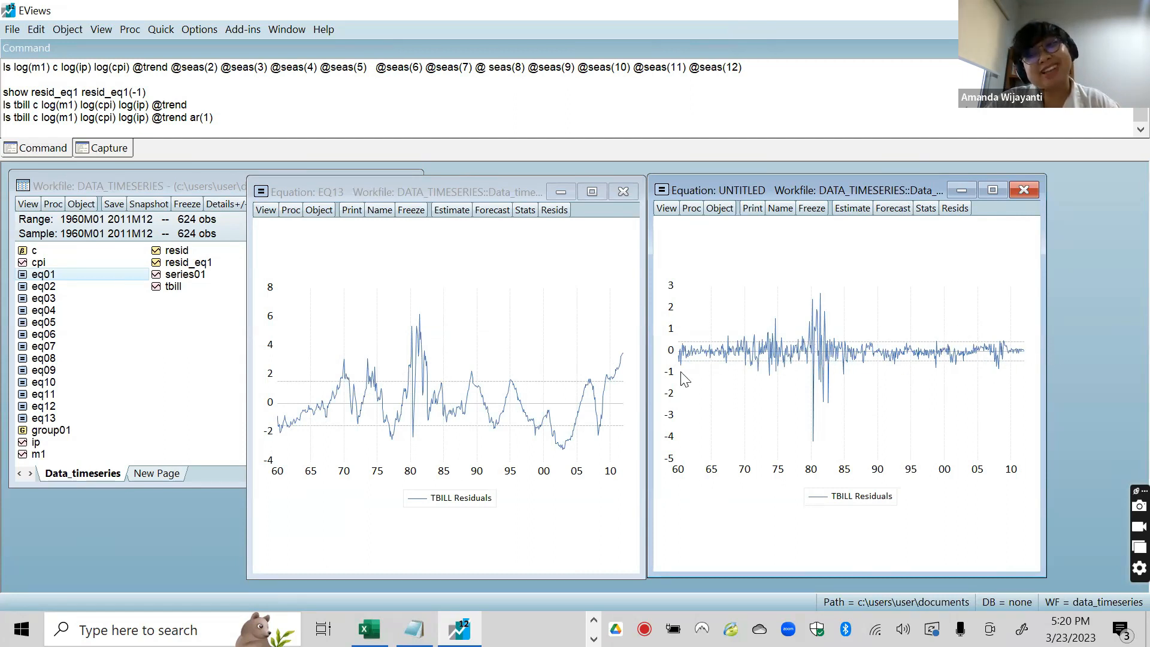
Compare the residual graphs of EQ13 and the AR(1) equation, and name the AR(1) equation eq14
click(470, 326)
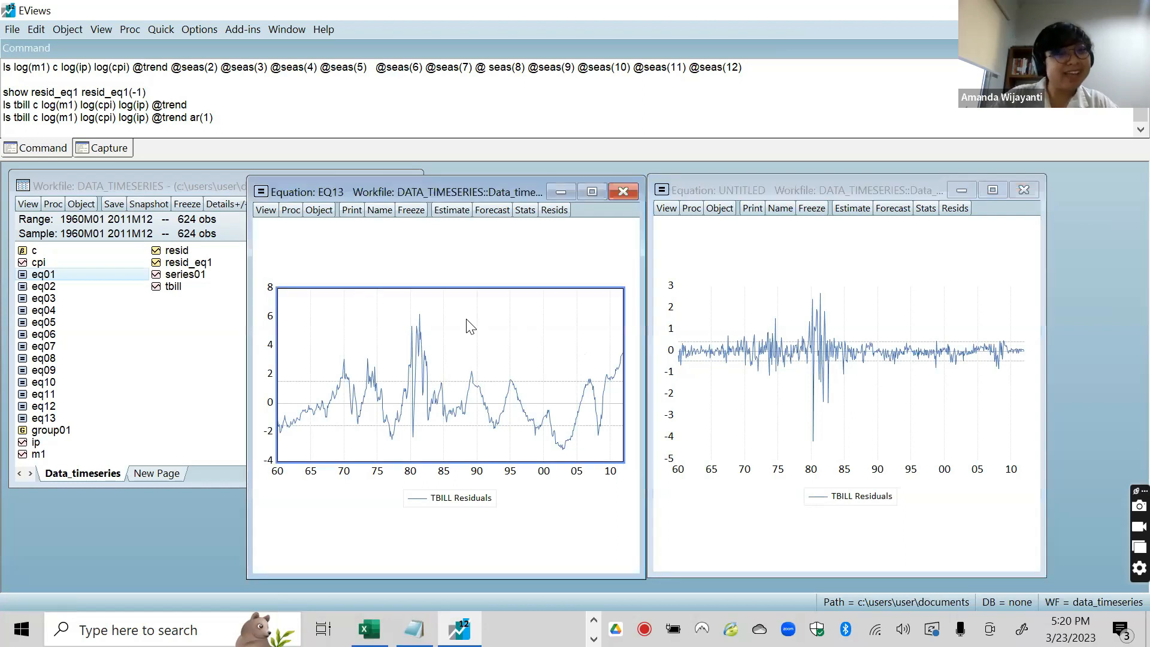
click(792, 267)
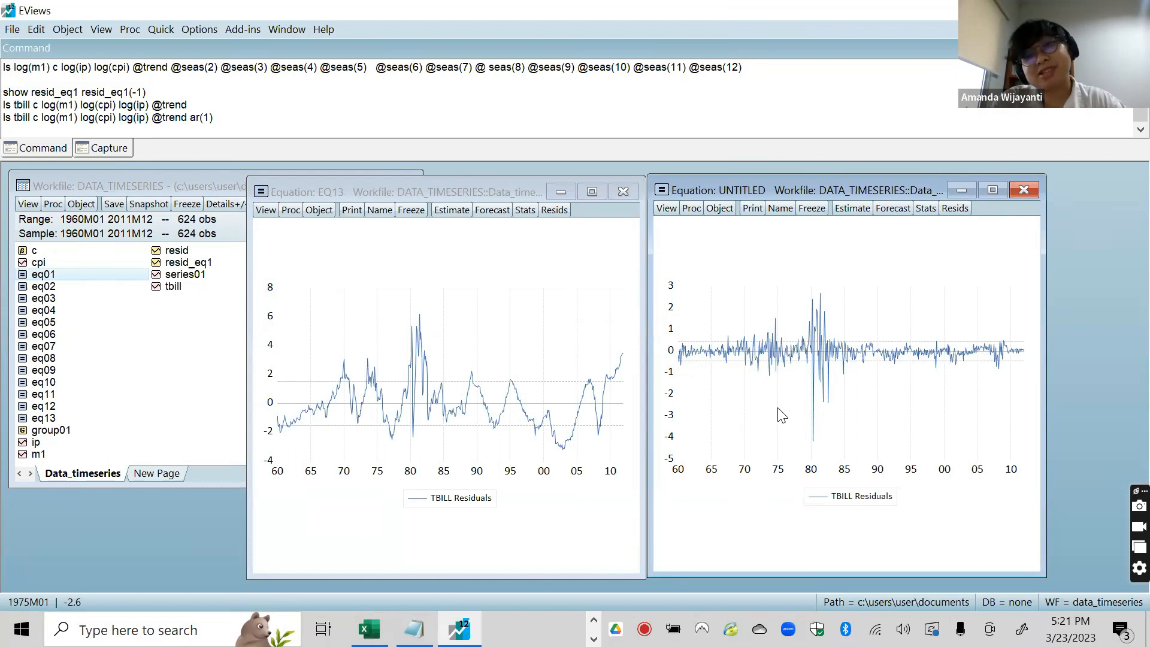
click(778, 210)
click(785, 446)
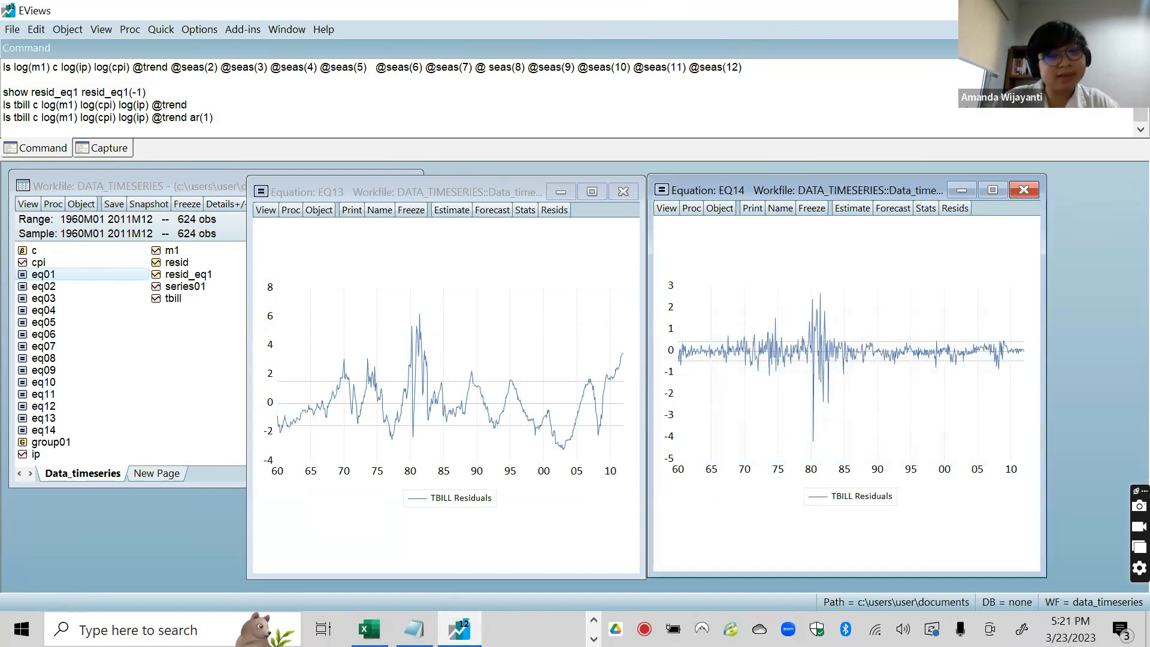
Switch to the PowerPoint slides and review the Breusch-Godfrey test and the AR(p) model examples 2 and 3
click(594, 620)
click(574, 627)
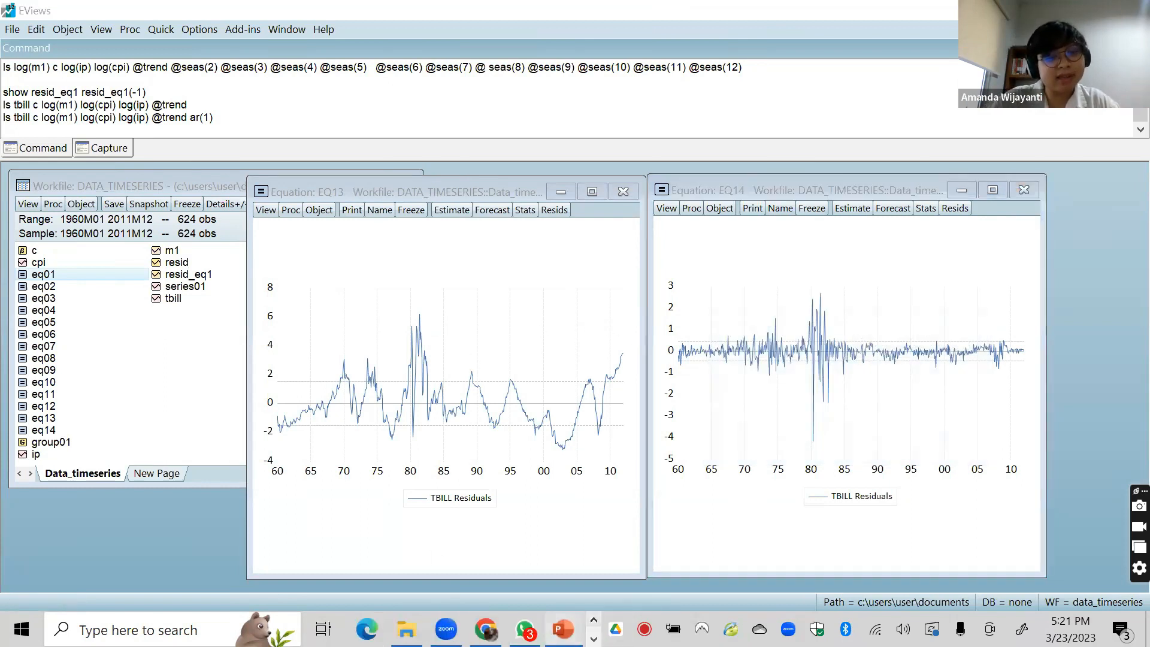
click(627, 233)
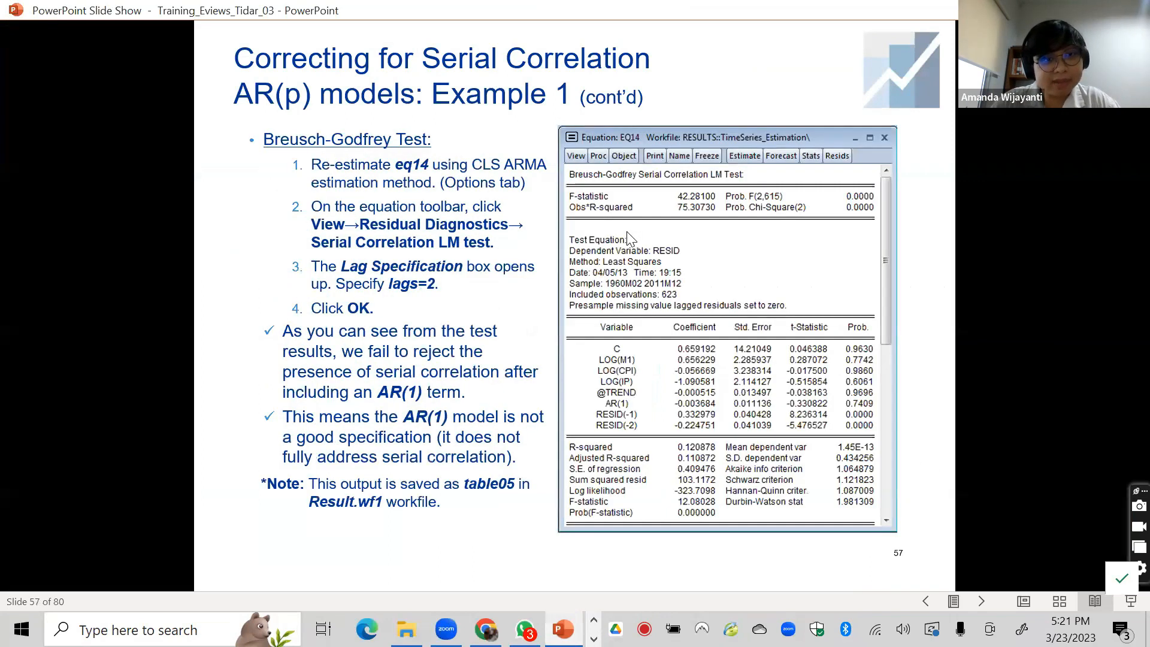
click(767, 250)
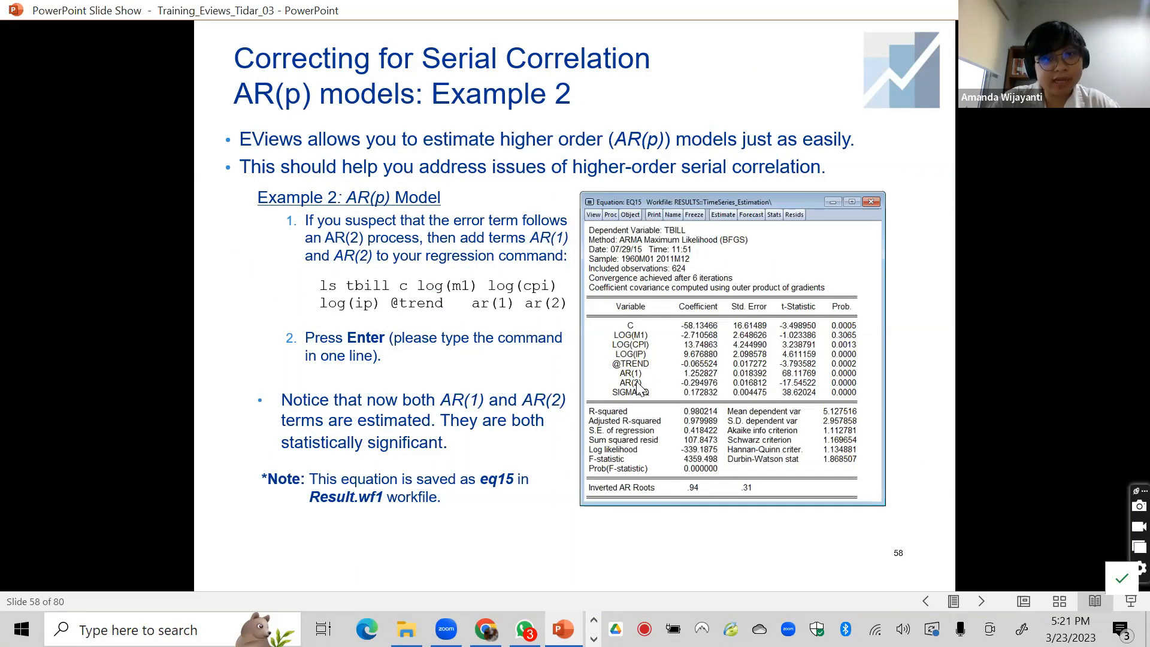
click(544, 312)
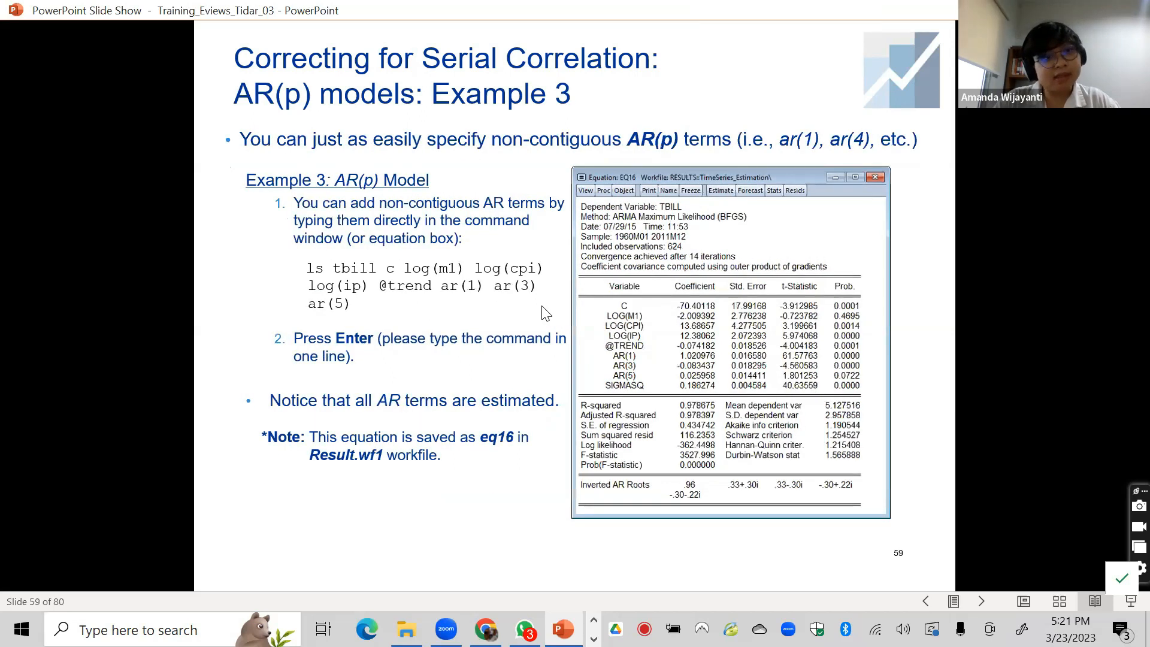
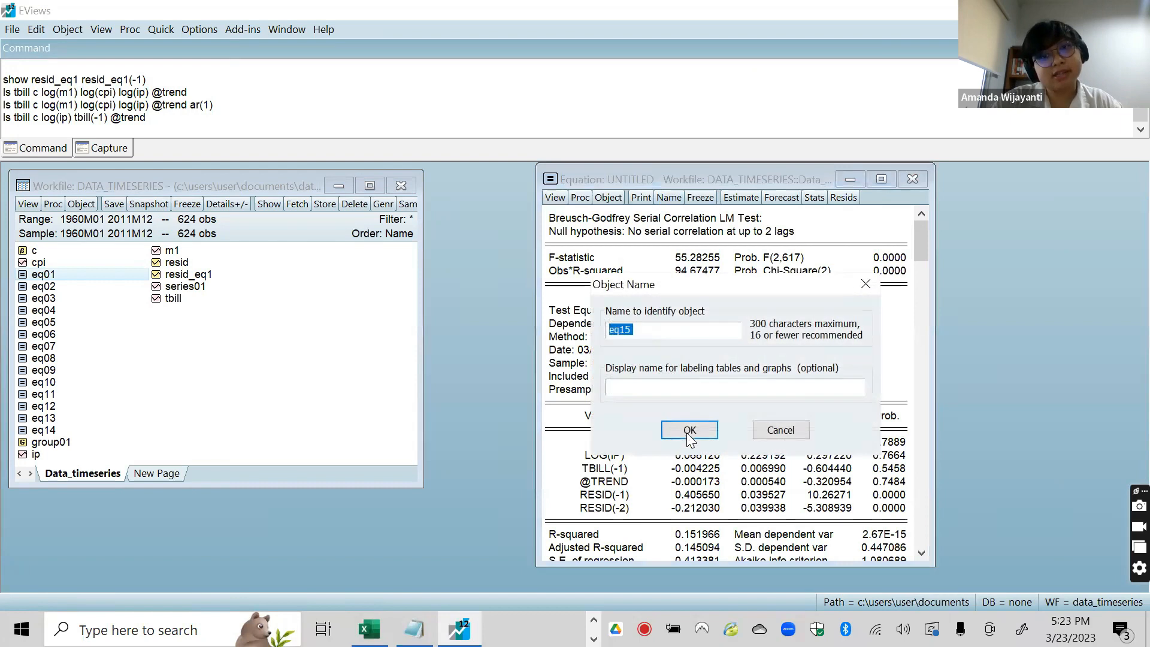
Name the untitled equation with the lagged tbill(-1) term eq15
click(690, 430)
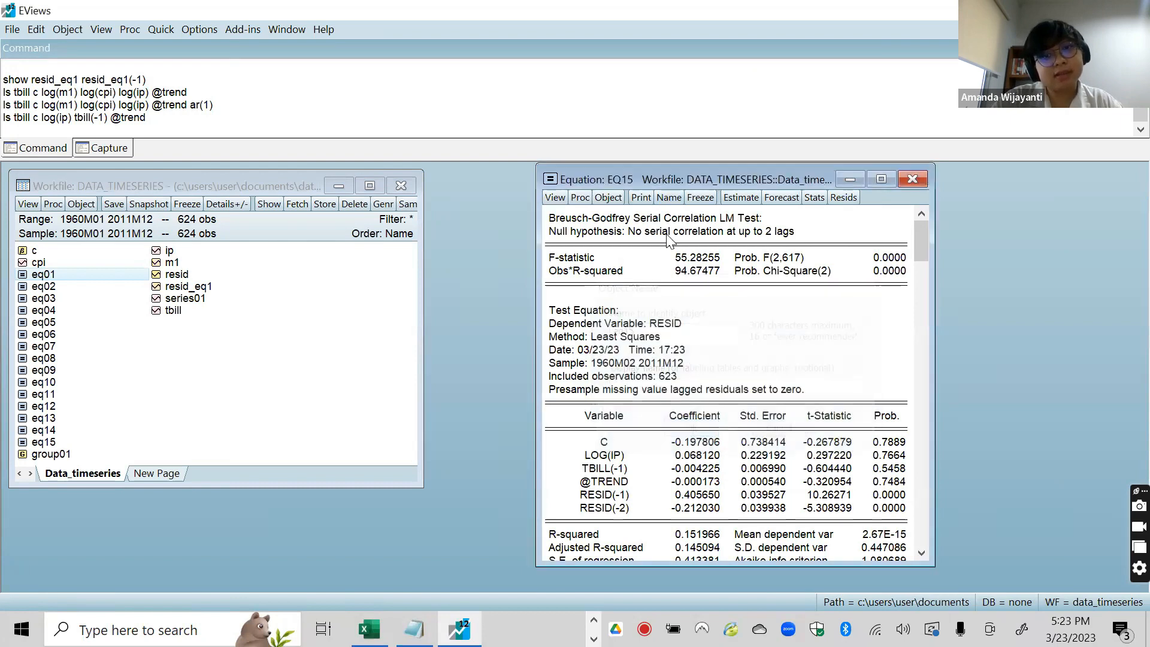
click(163, 122)
key(Return)
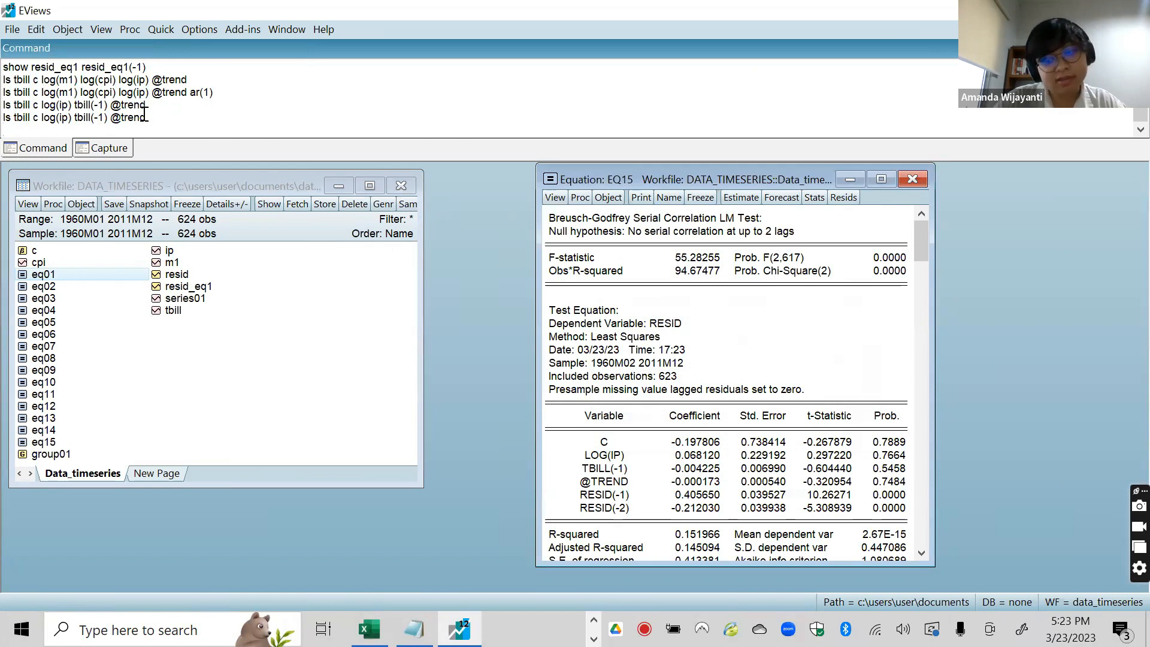
key(shift+Up)
key(BackSpace)
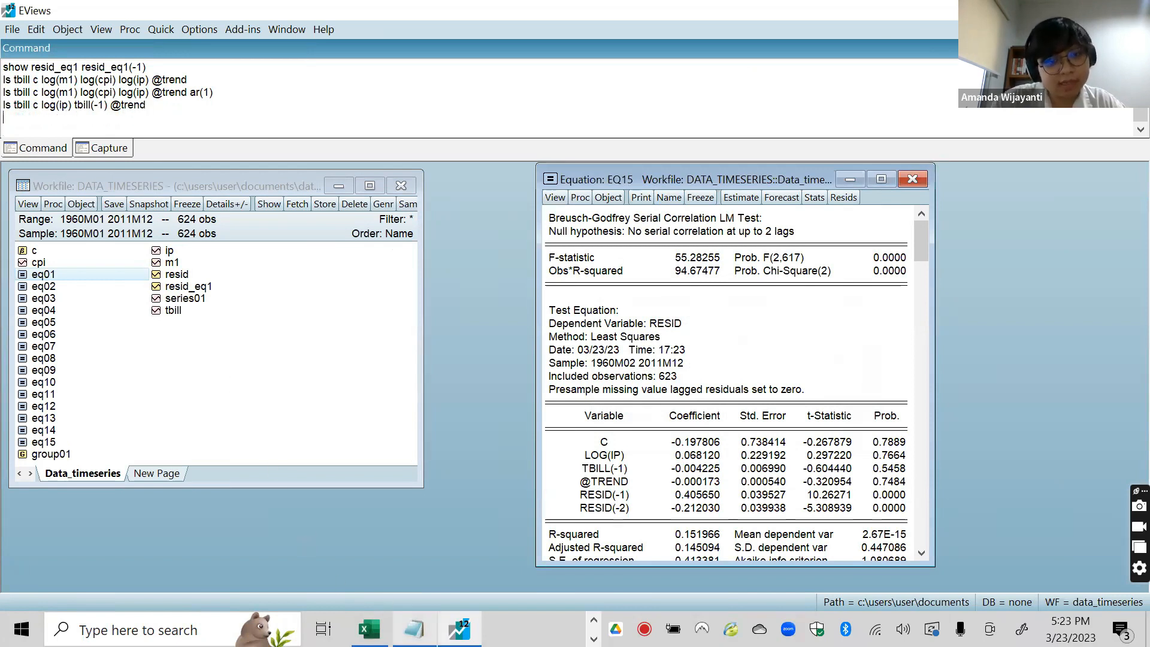
click(414, 629)
click(458, 307)
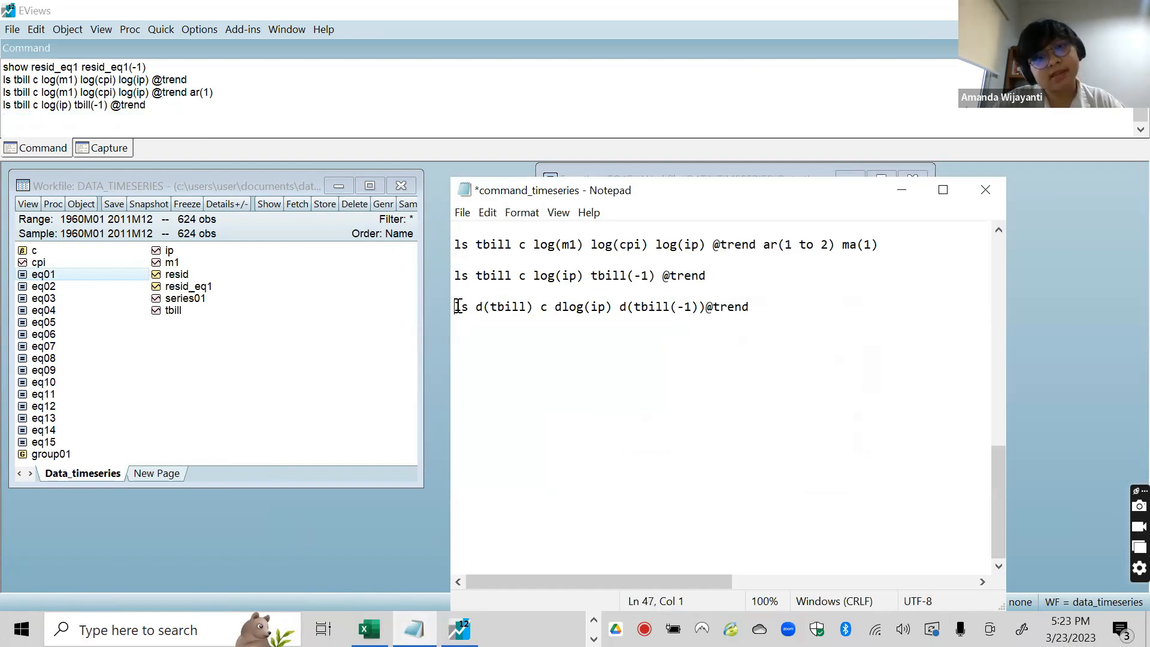
key(shift+Down)
key(ctrl+c)
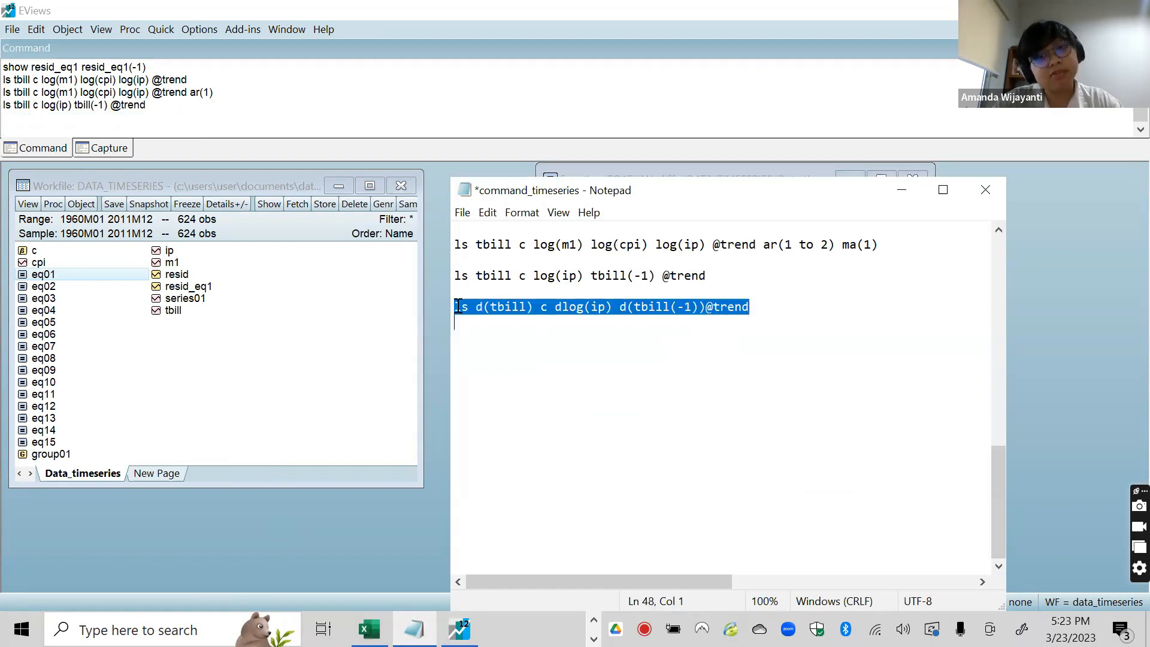
click(164, 113)
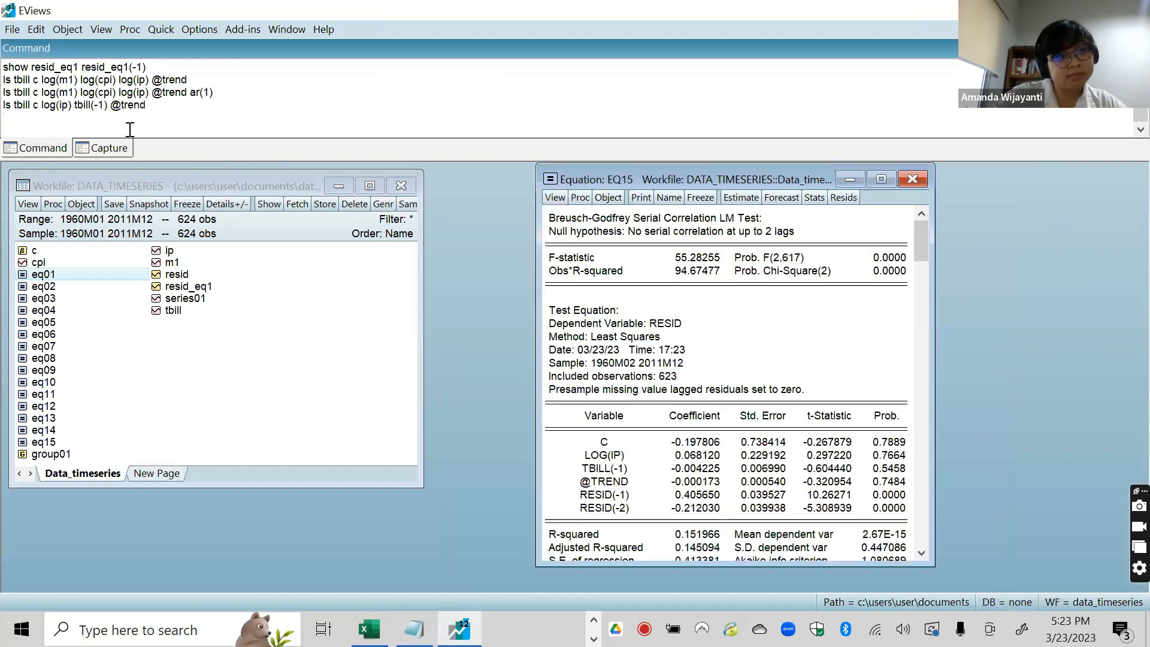
key(ctrl+v)
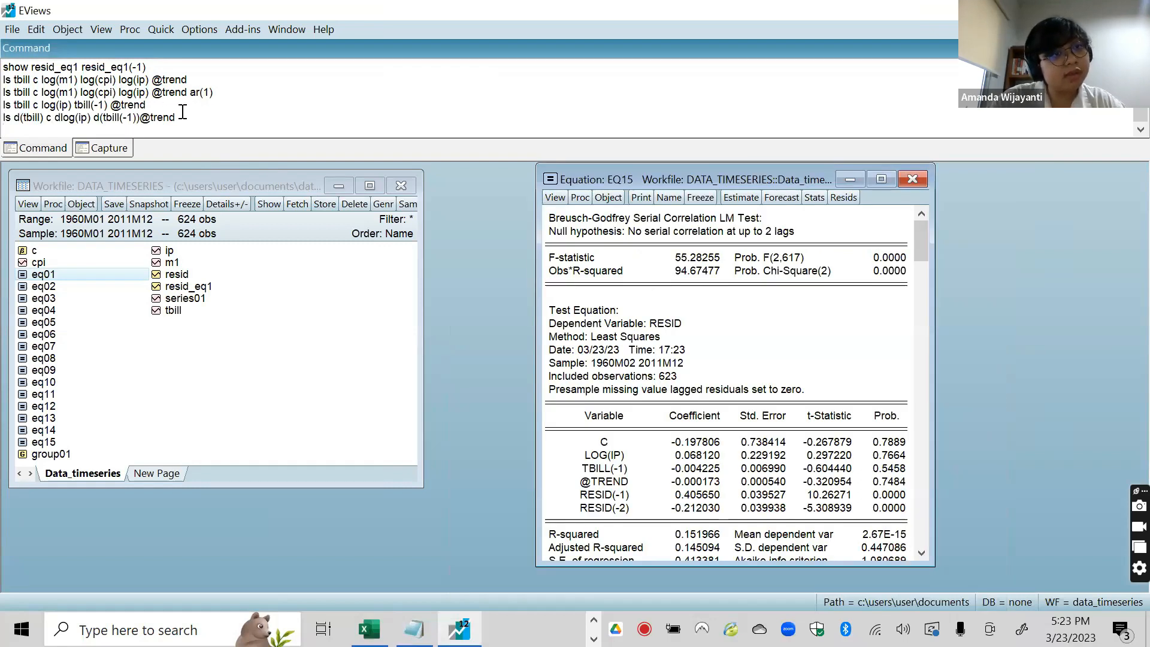
key(Return)
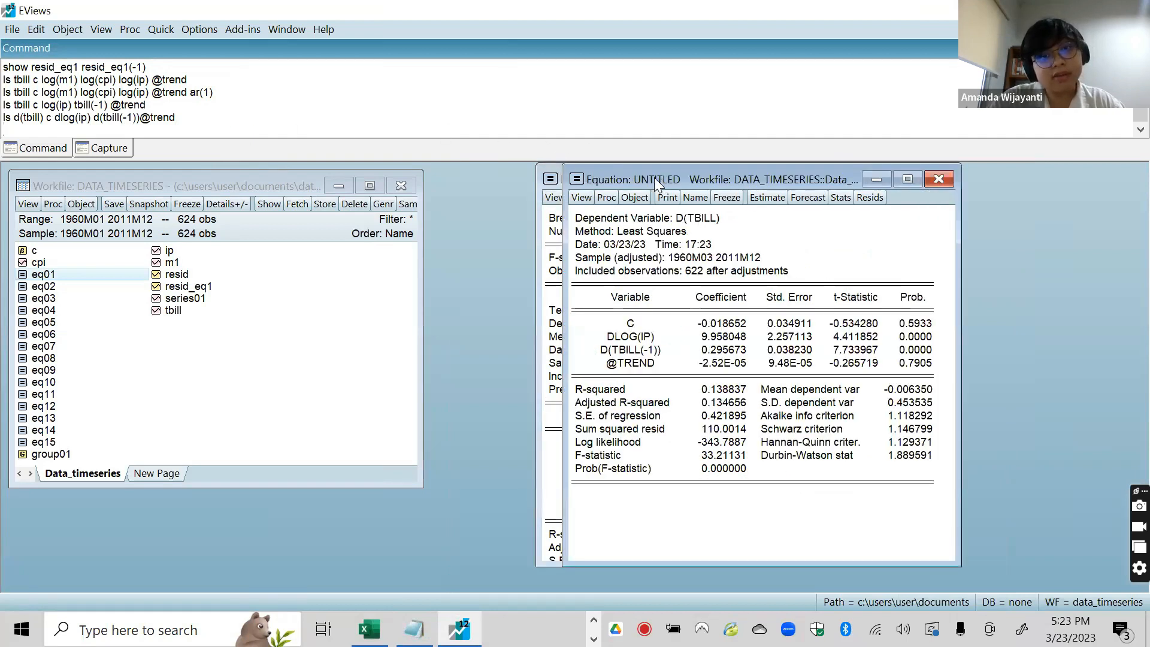
Arrange the untitled D(TBILL) equation and EQ15 side by side and show EQ15's estimation output
drag(654, 178, 289, 178)
click(710, 176)
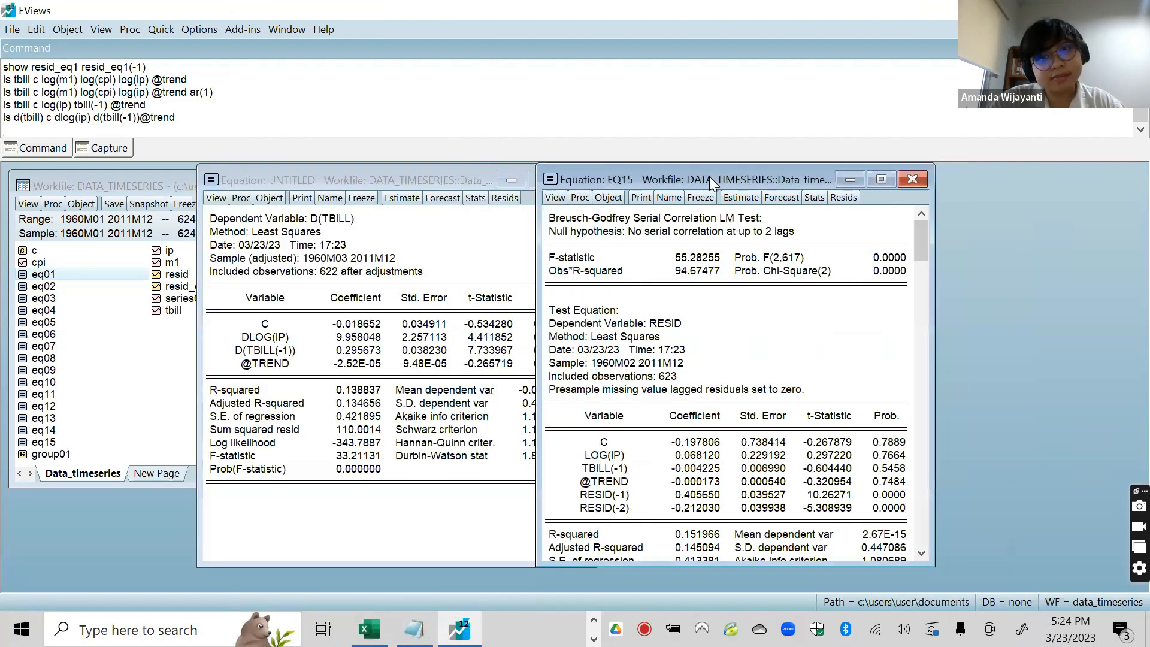
drag(710, 176, 777, 161)
drag(476, 364, 626, 185)
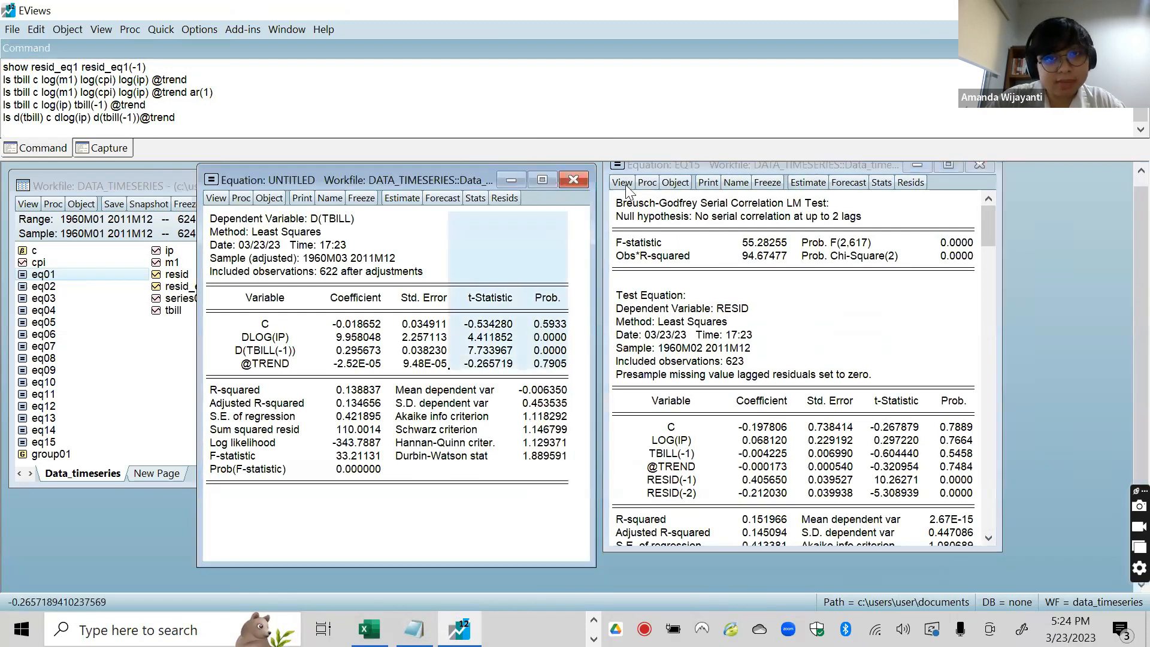
click(626, 184)
click(634, 214)
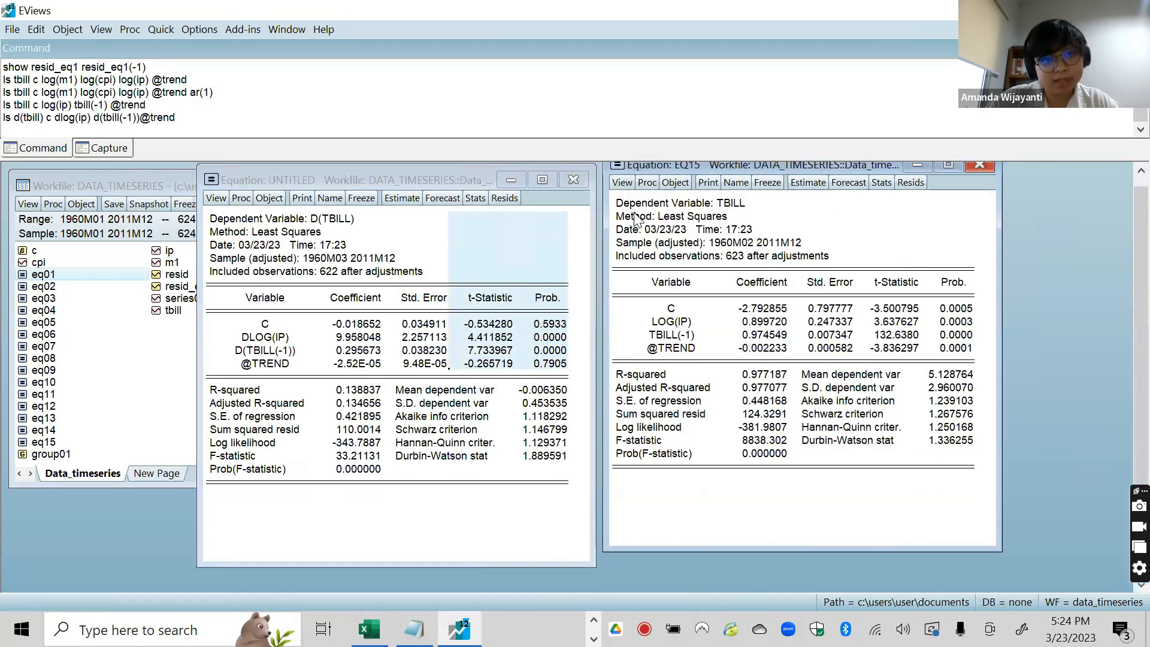
Examine the coefficient probabilities, R-squared and adjusted R-squared of the untitled D(TBILL) equation beside EQ15
click(539, 390)
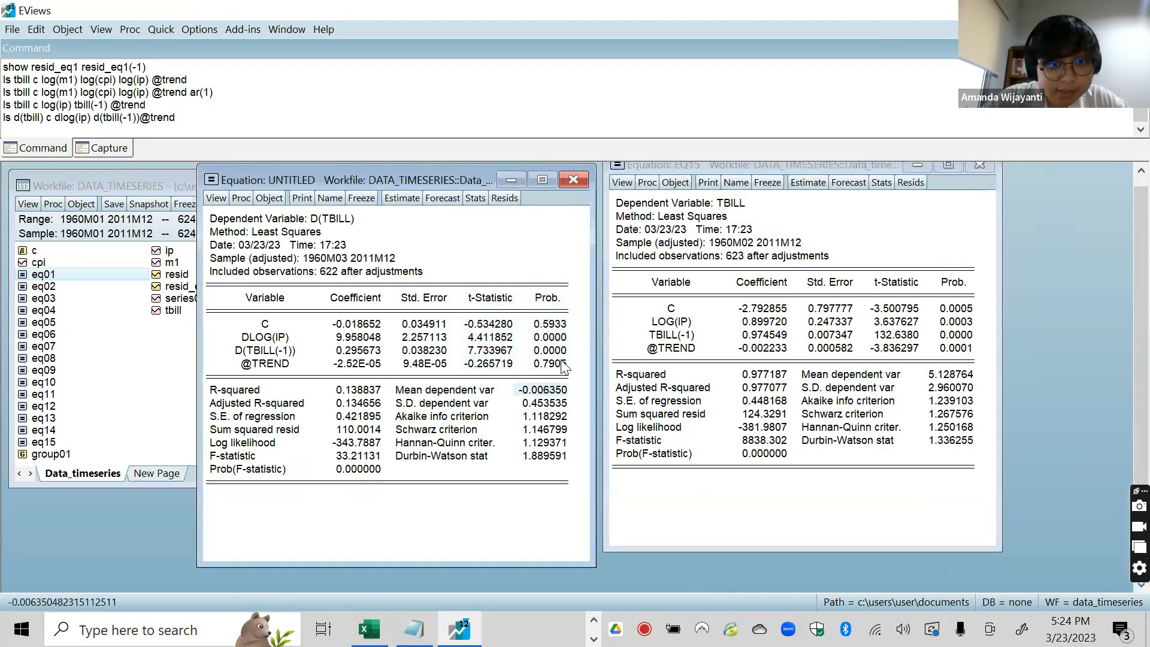
click(359, 390)
click(366, 405)
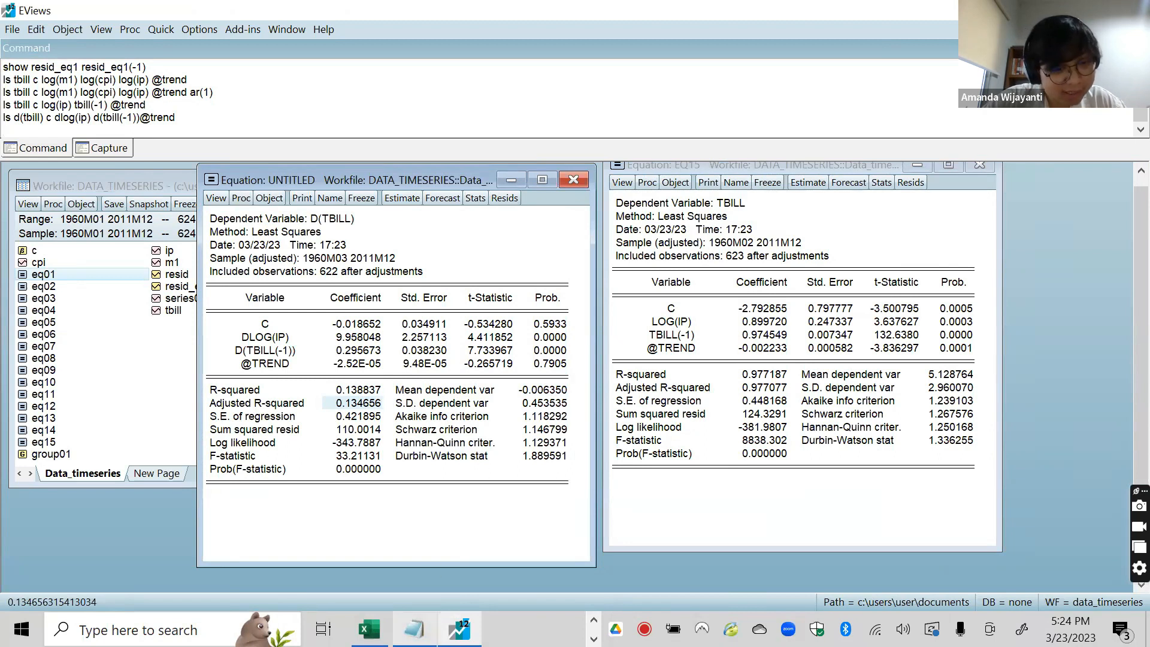
Switch to the PowerPoint slide show and read the first-differences results on slide 71, Differencing and Serial Correlation
click(594, 621)
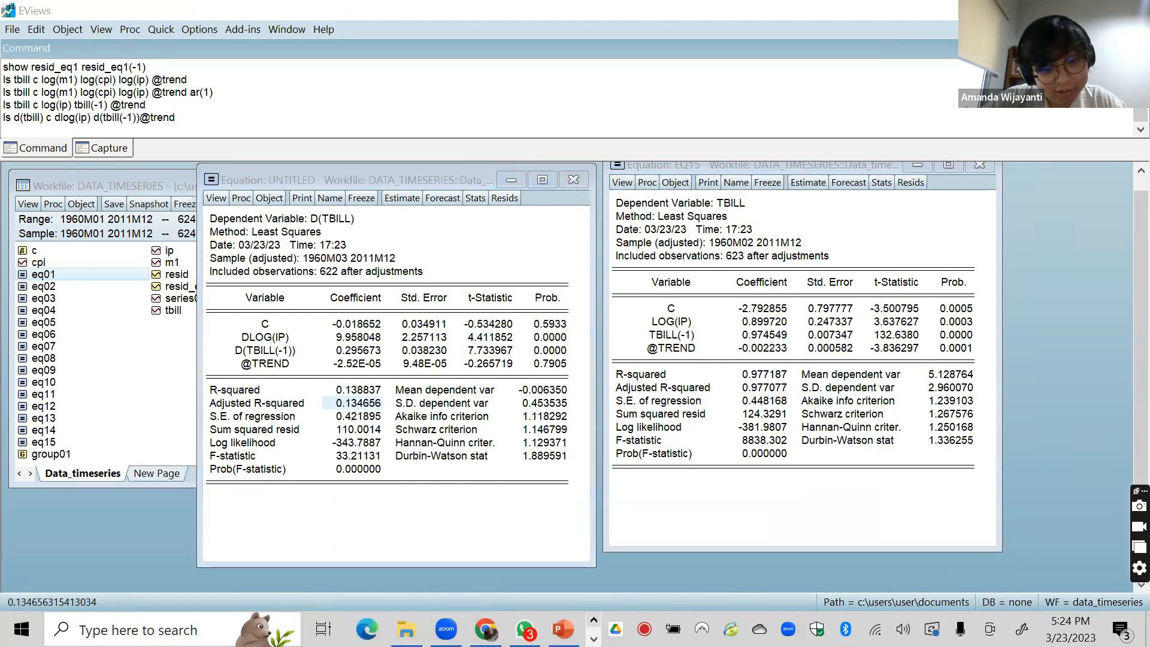
click(563, 629)
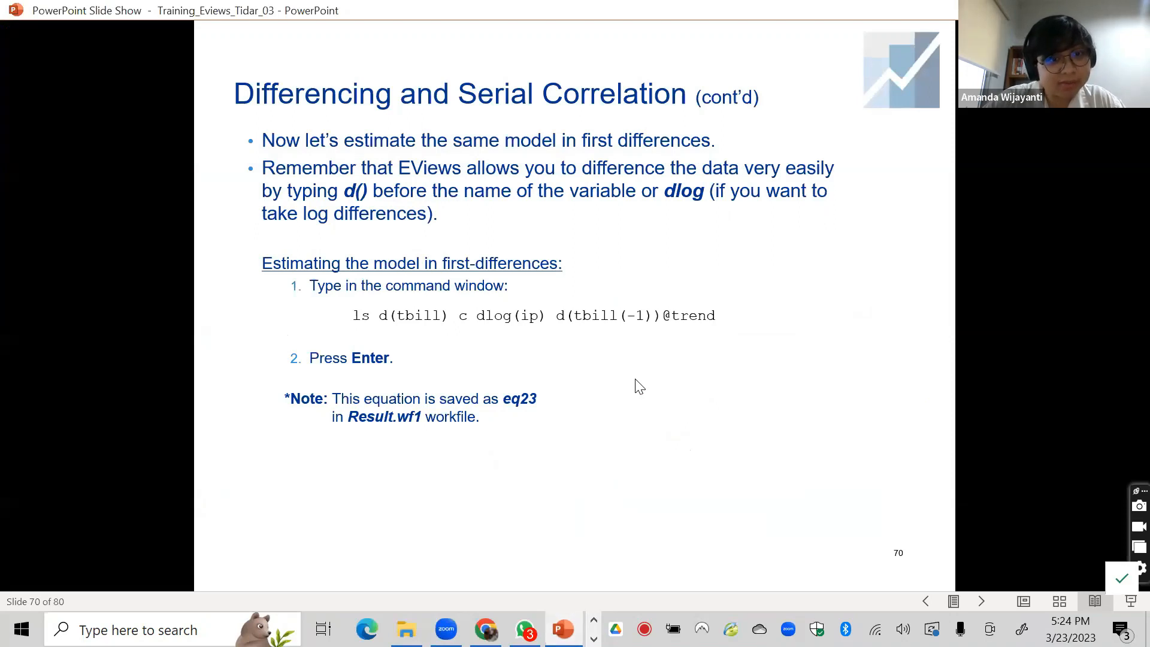
key(Right)
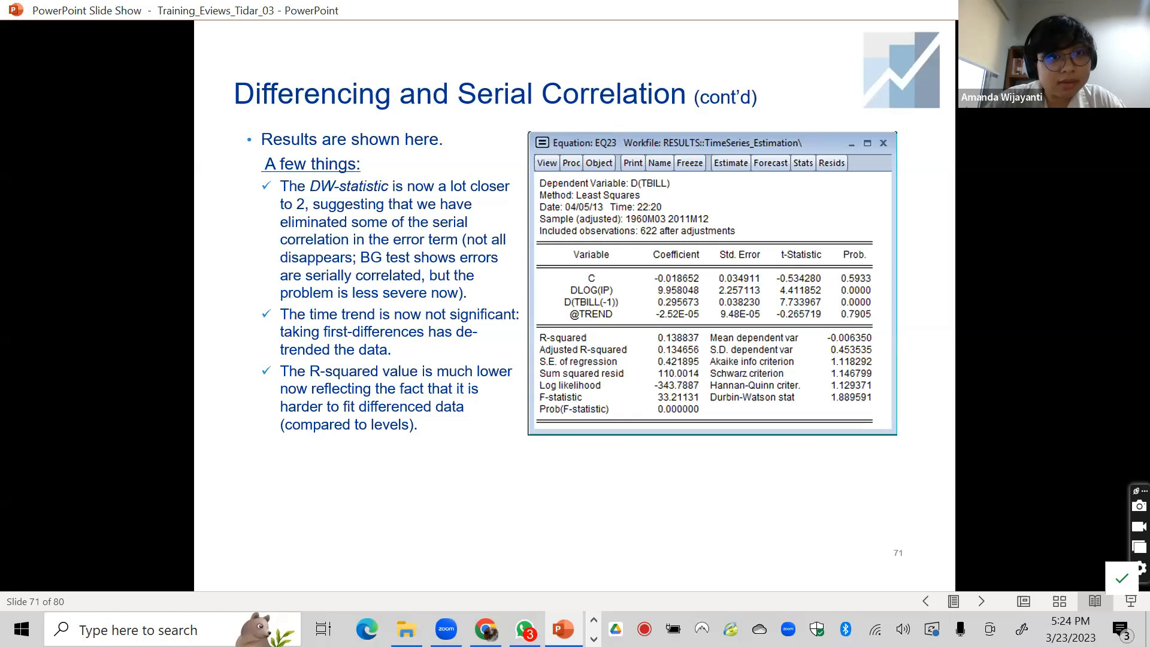
key(Right)
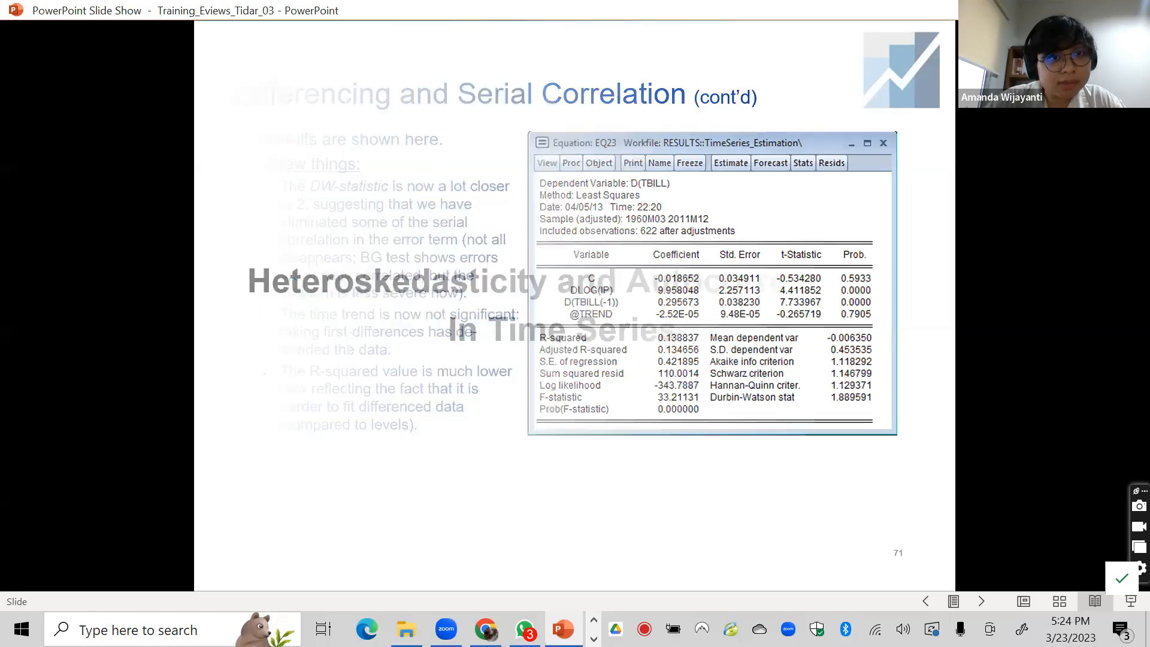
key(Left)
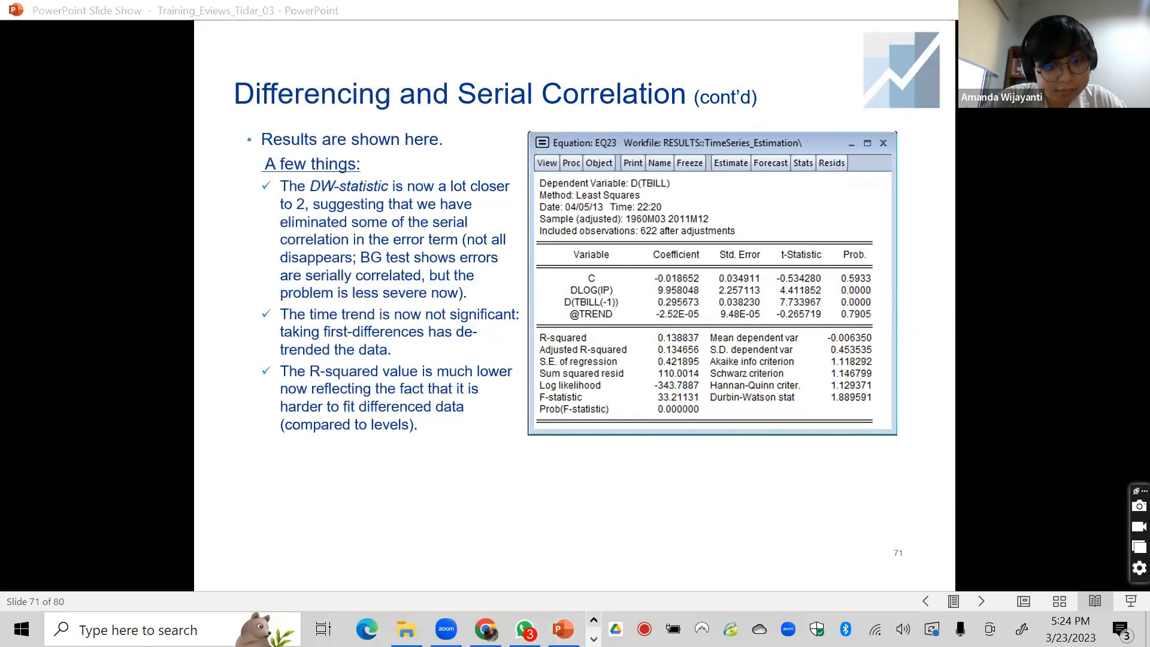
Switch back to EViews and display the residual graphs of EQ15 and the untitled D(TBILL) equation
click(594, 639)
mouse_move(459, 629)
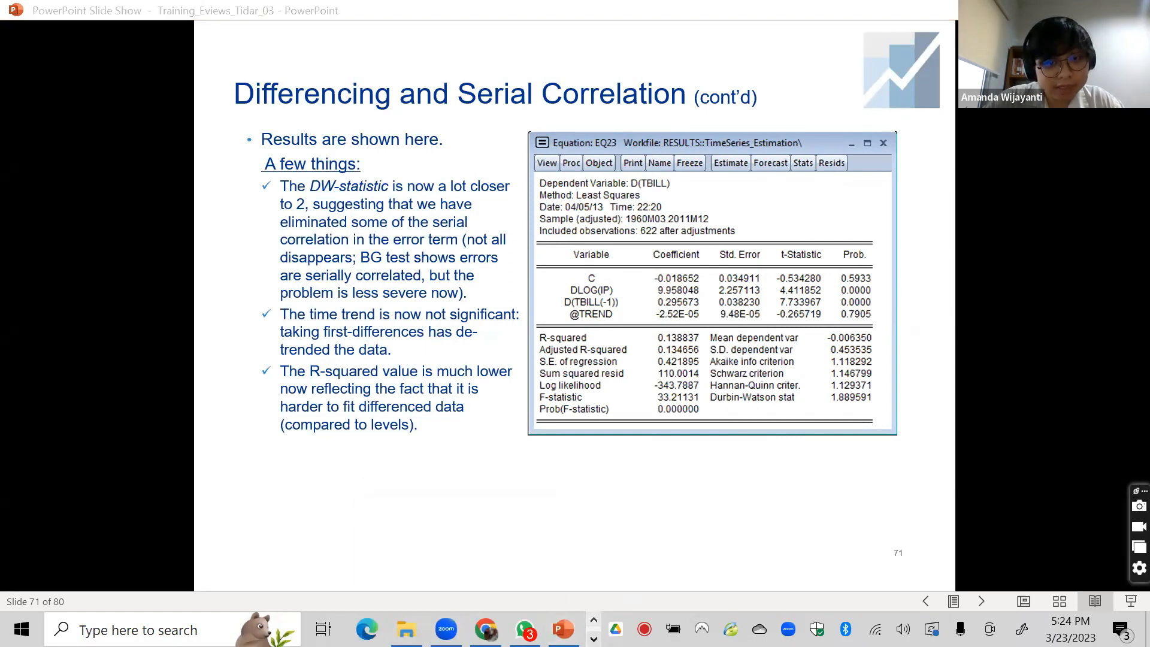
click(594, 638)
click(460, 629)
click(721, 486)
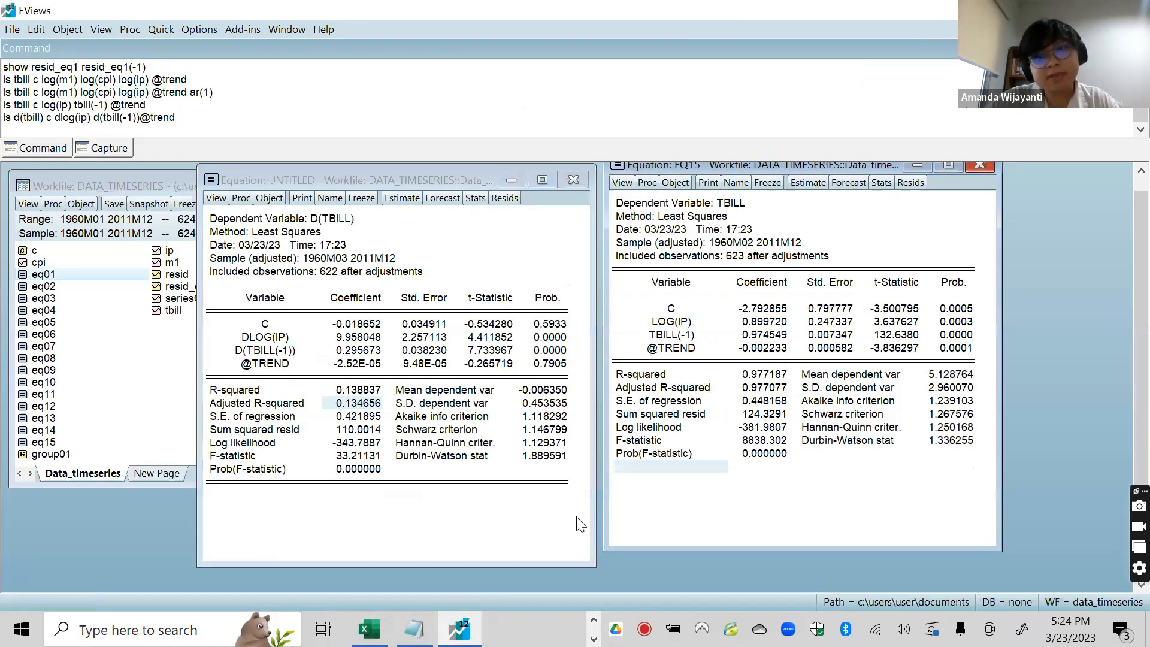
click(627, 186)
mouse_move(663, 255)
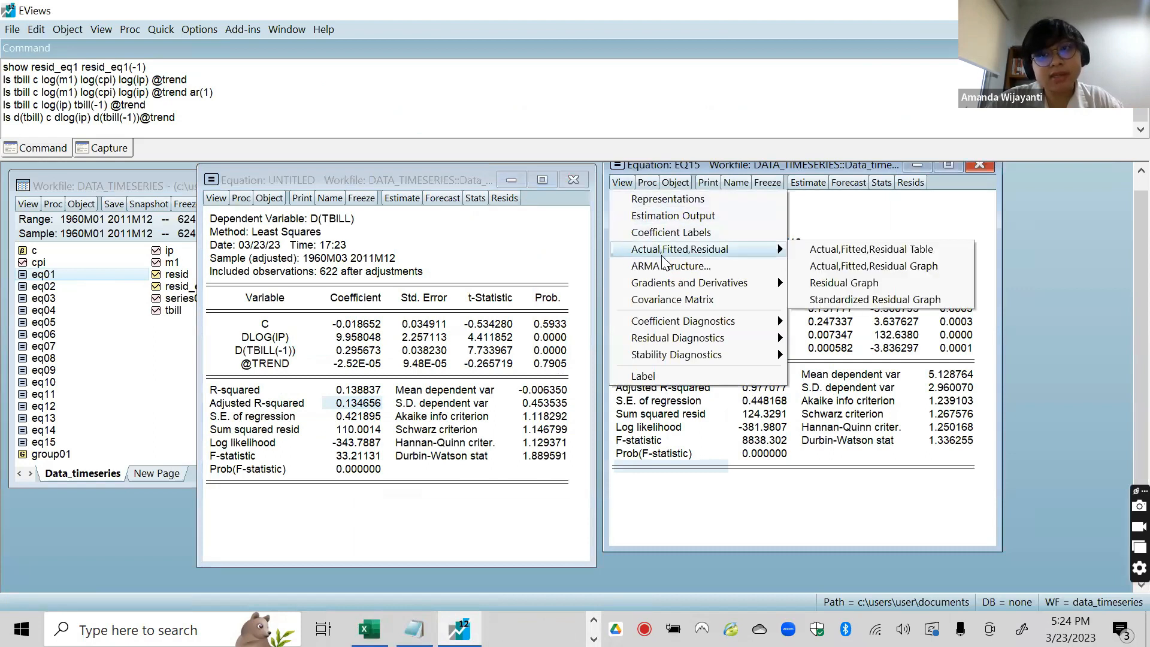
click(830, 283)
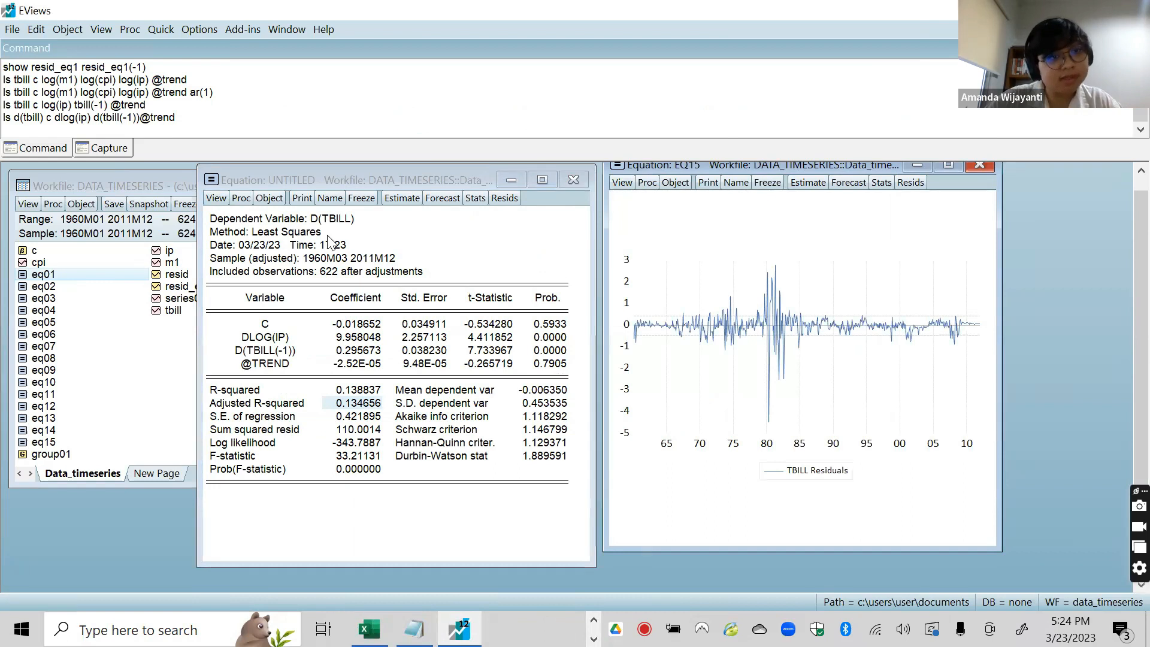
click(218, 198)
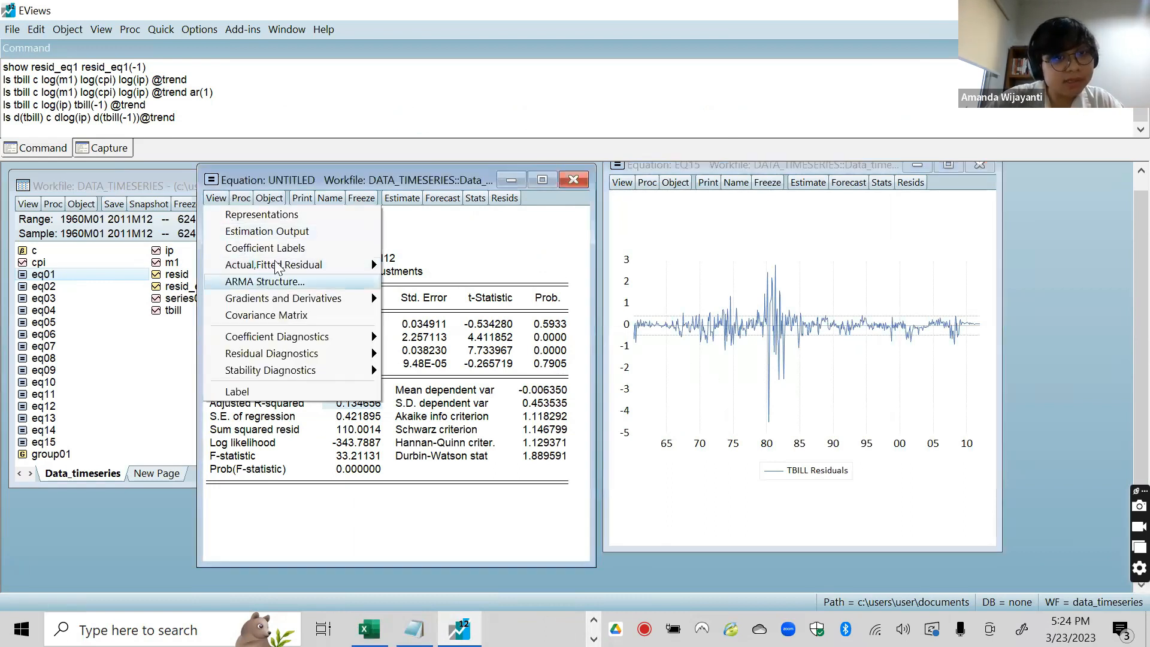
mouse_move(277, 265)
click(479, 297)
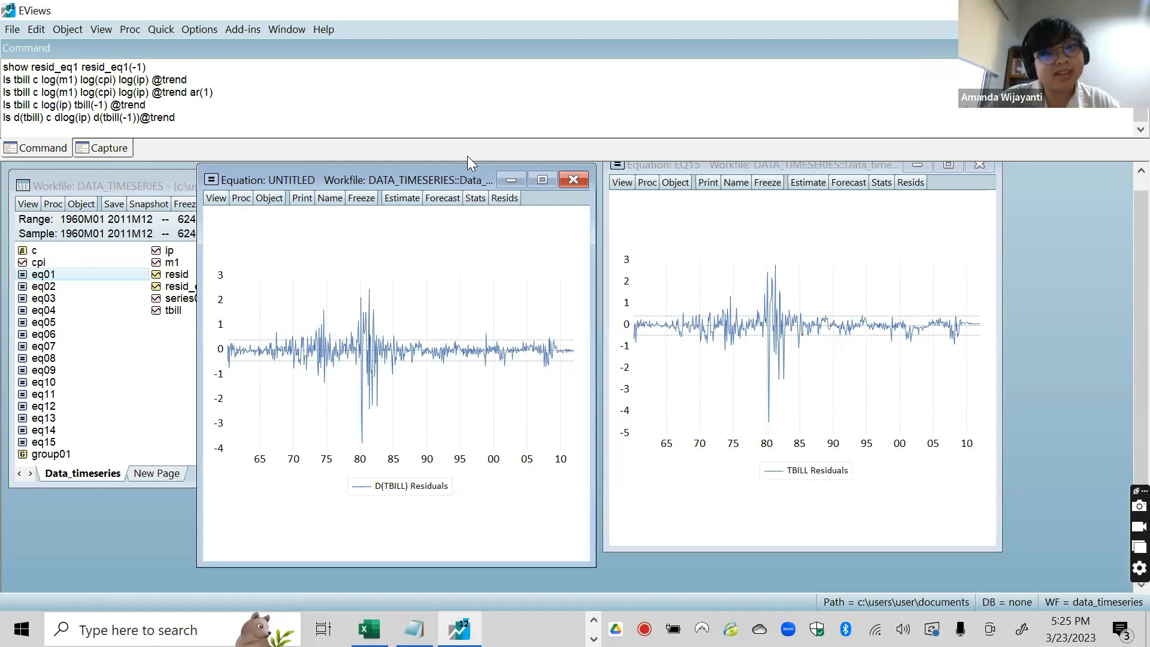
Align the two equation windows side by side and compare the TBILL residuals line with the D(TBILL) residuals line
drag(456, 171, 459, 161)
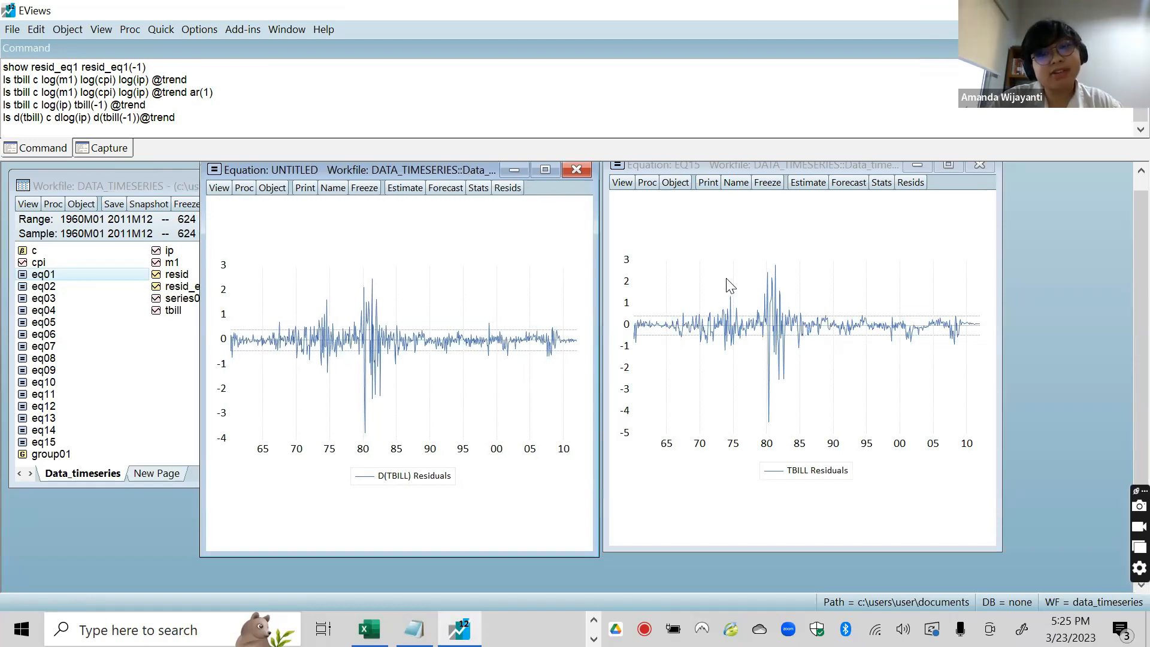
click(751, 238)
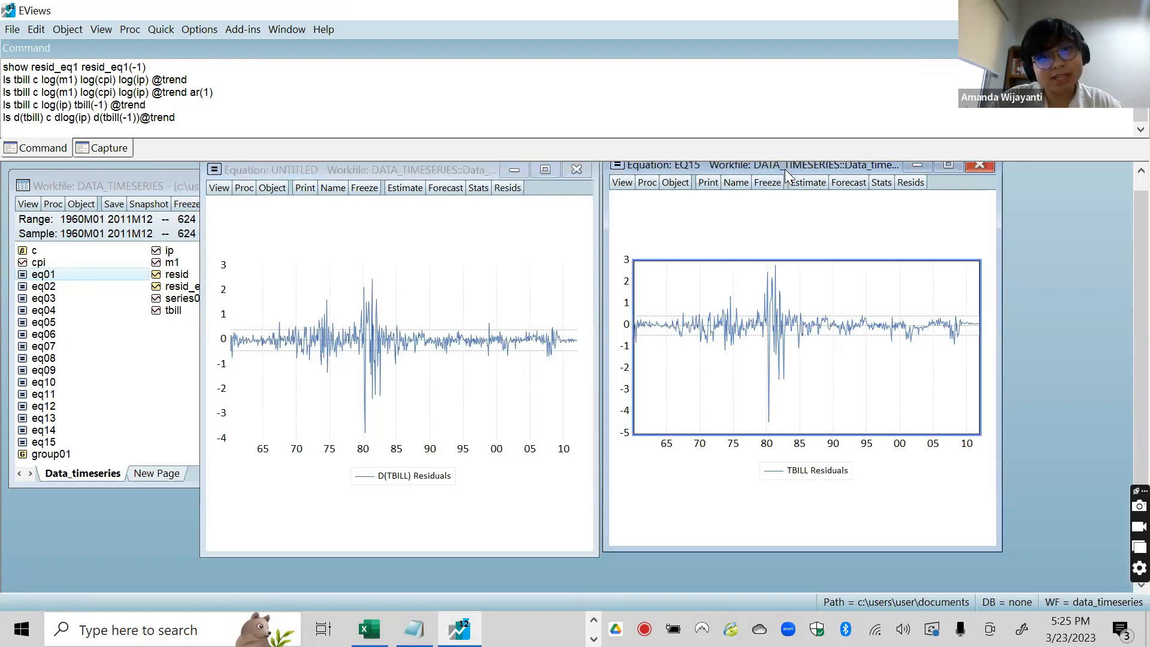
drag(785, 169, 781, 174)
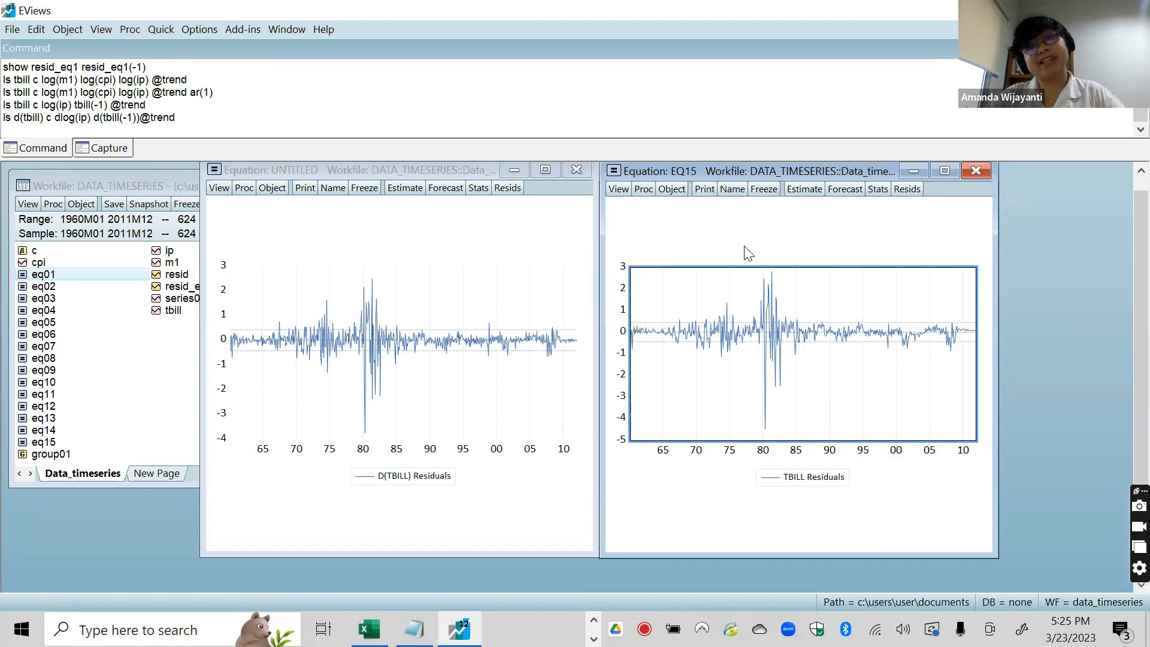
click(694, 246)
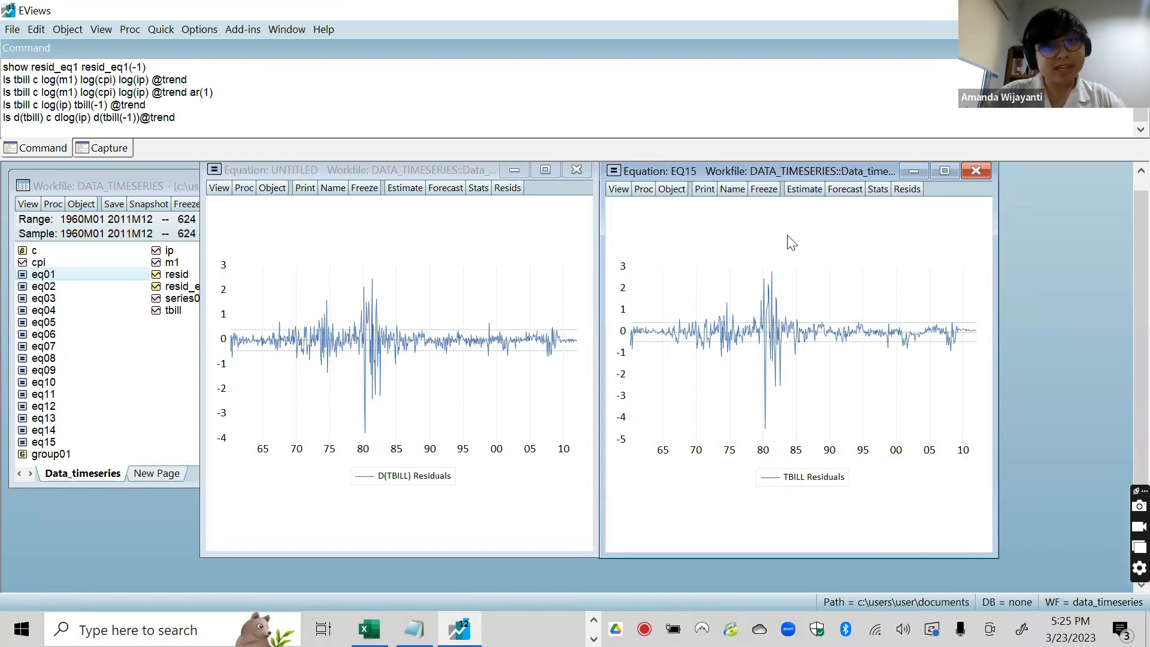
click(736, 343)
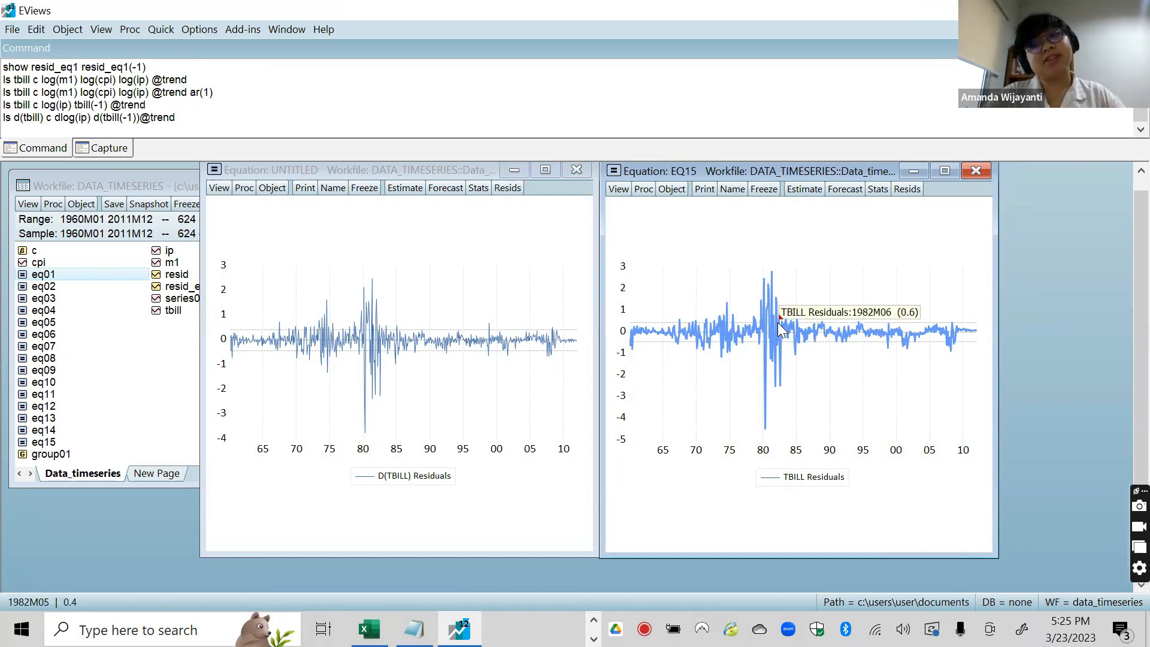
click(369, 348)
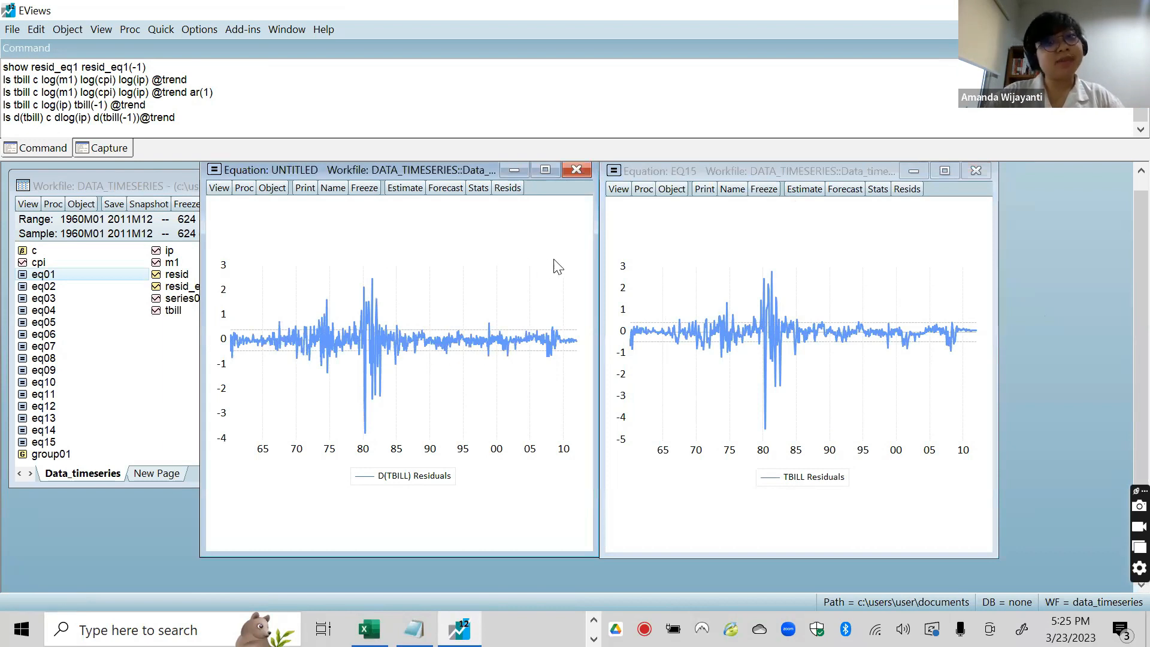
Run the Breusch-Godfrey serial correlation LM test on EQ15 with 2 lags
click(619, 189)
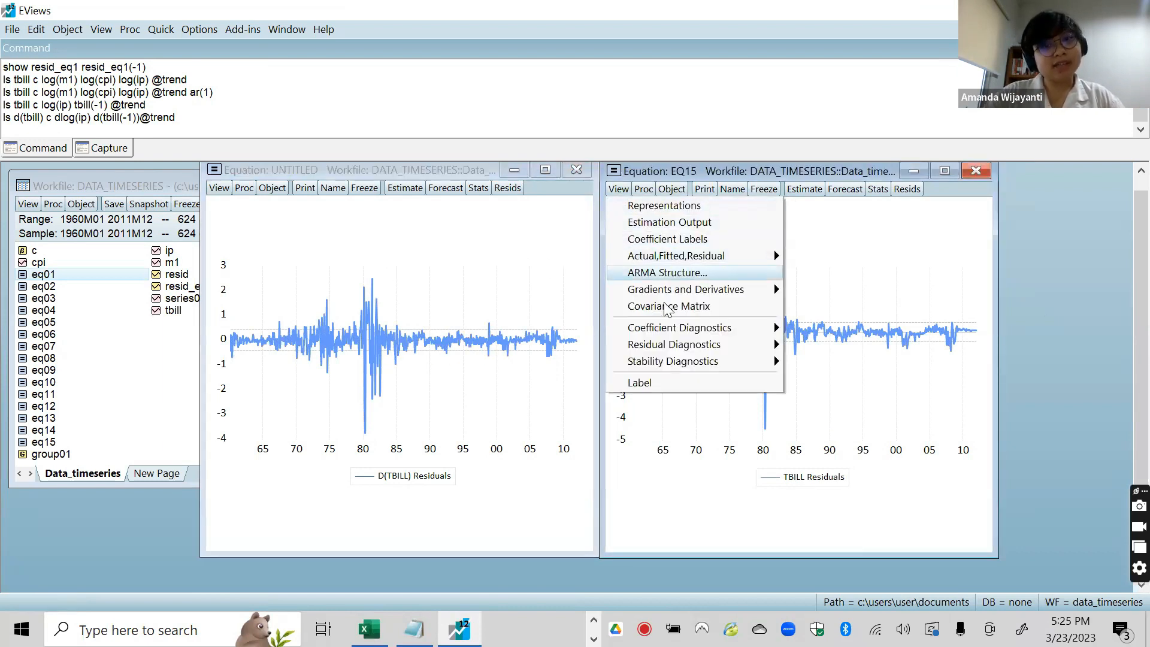
mouse_move(681, 345)
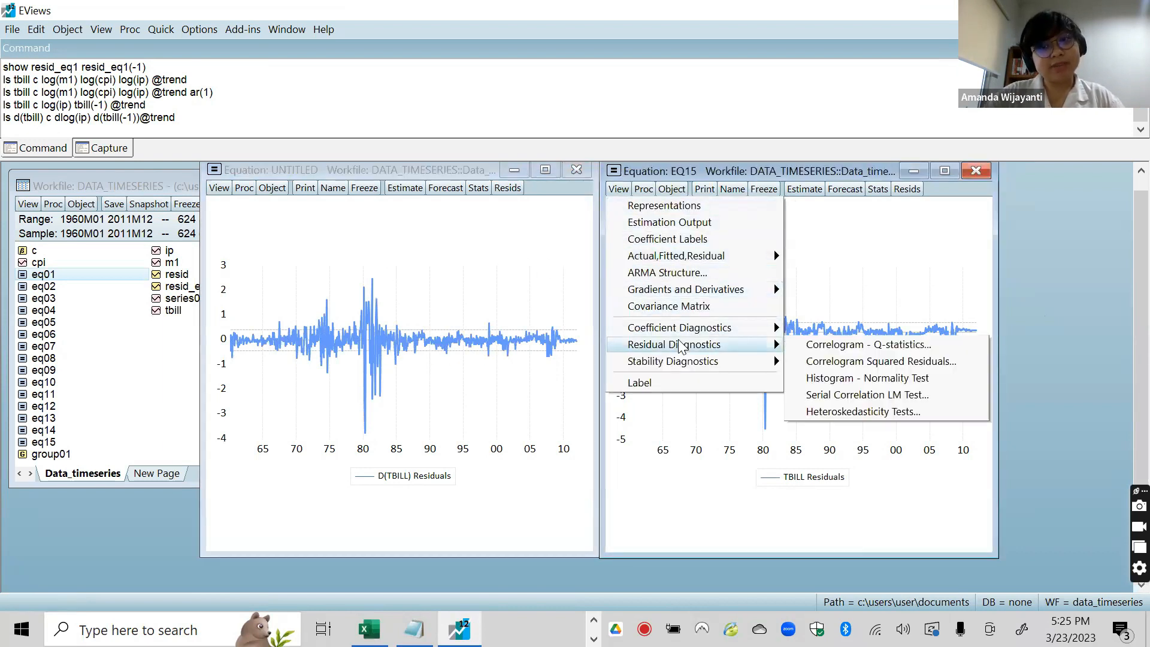
click(915, 395)
click(763, 393)
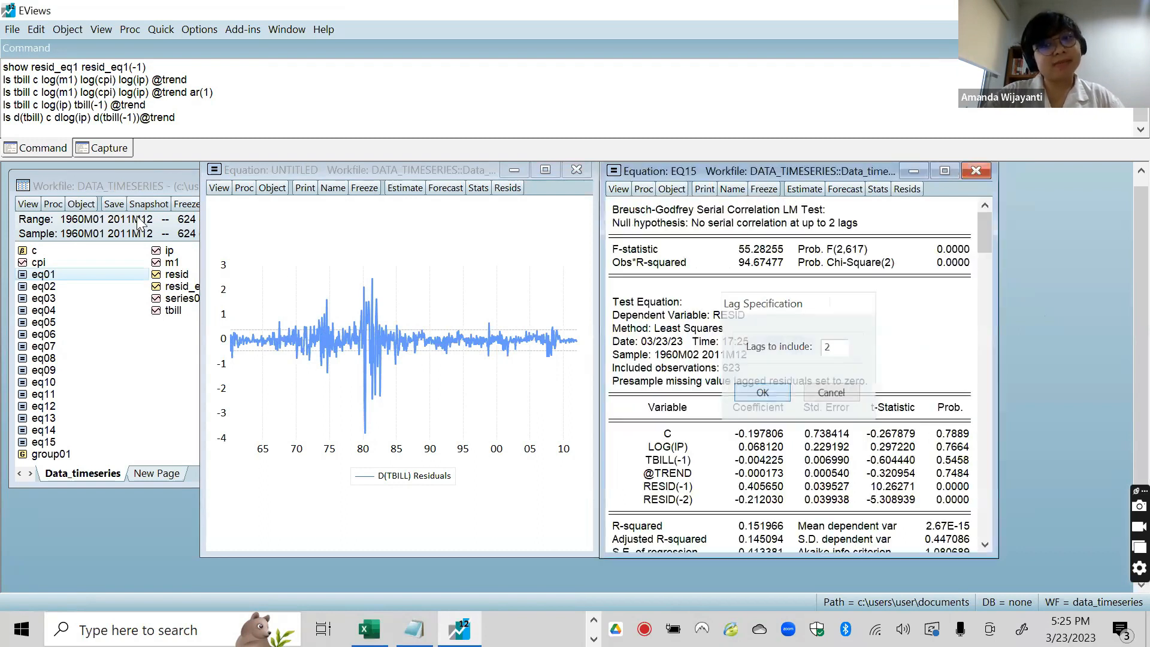
Run the serial correlation LM test with 2 lags on the untitled D(TBILL) equation
click(220, 188)
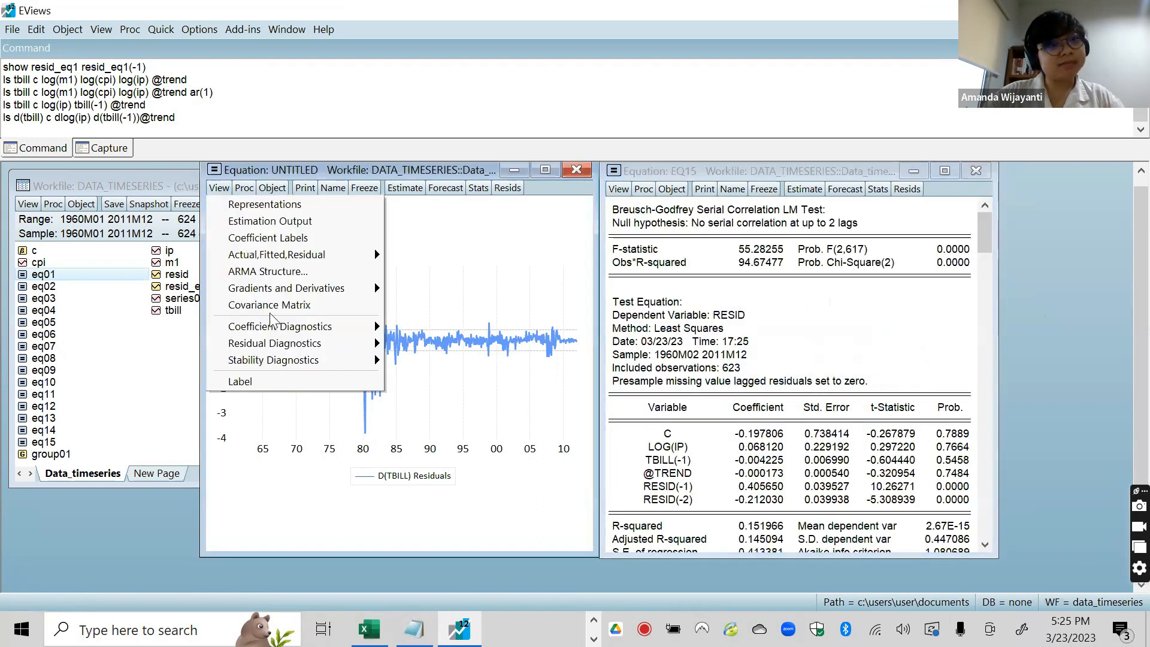
mouse_move(342, 348)
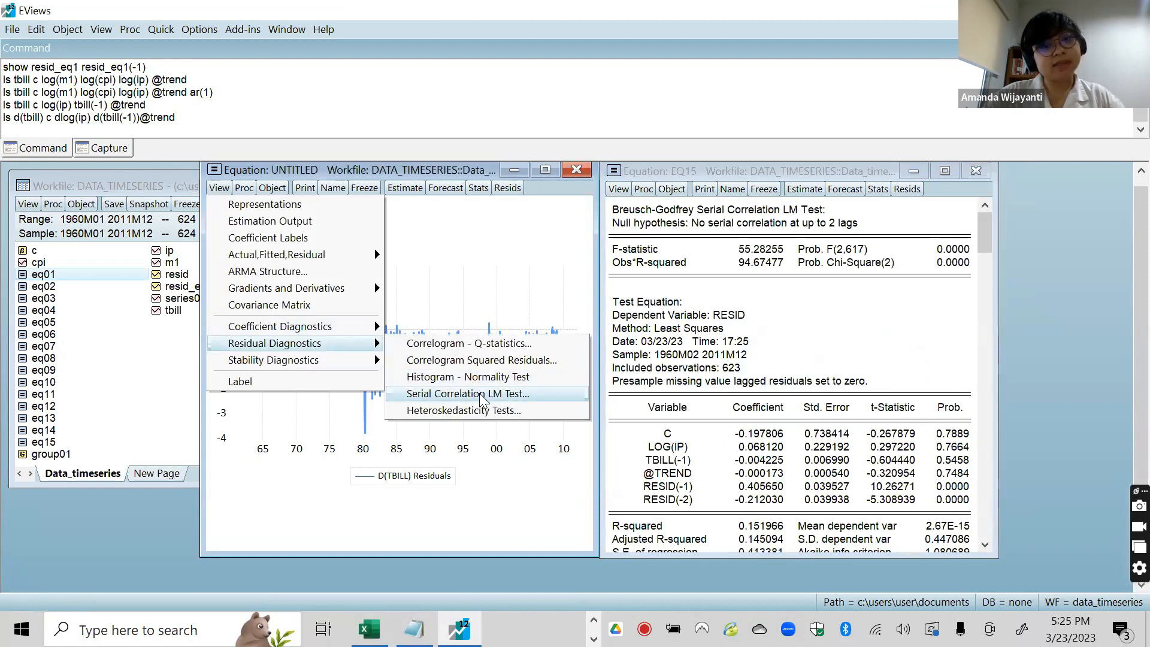
click(388, 393)
click(372, 395)
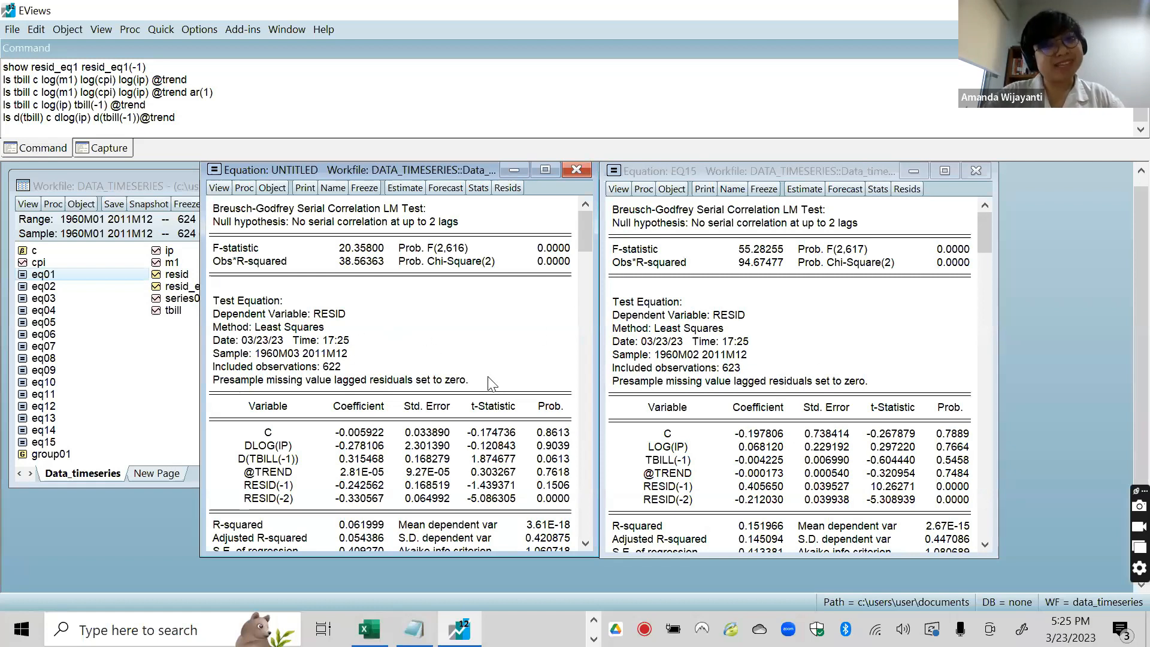
Compare the LM test outputs of both equations down to their Durbin-Watson statistics
scroll(321, 451, down, 1)
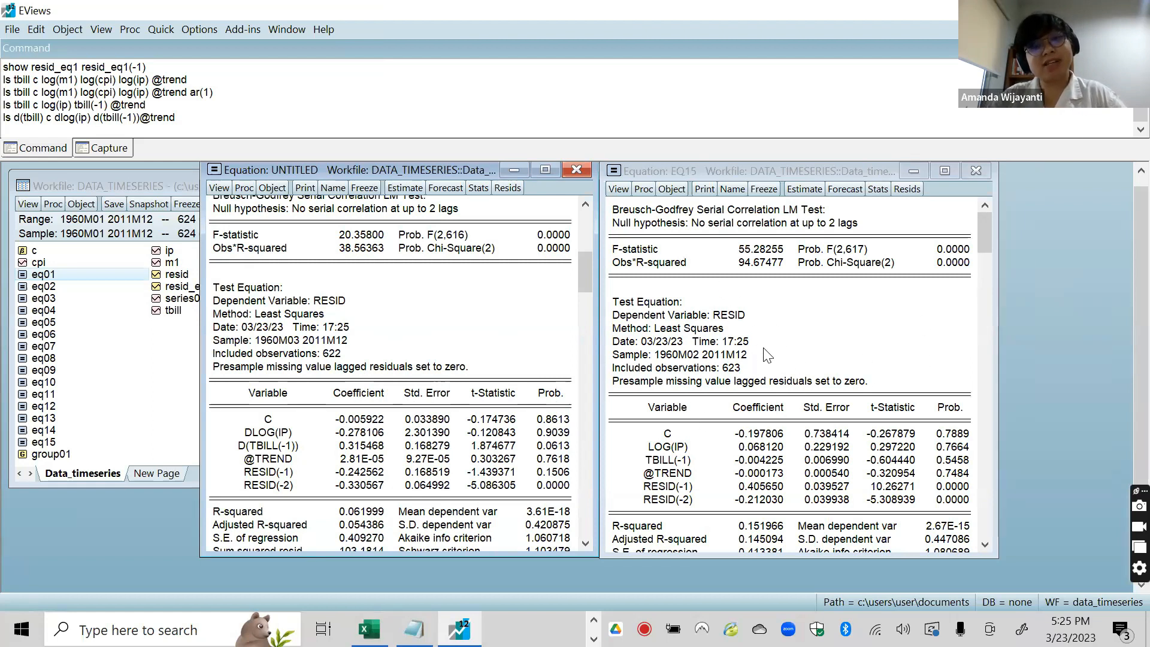
scroll(842, 371, down, 1)
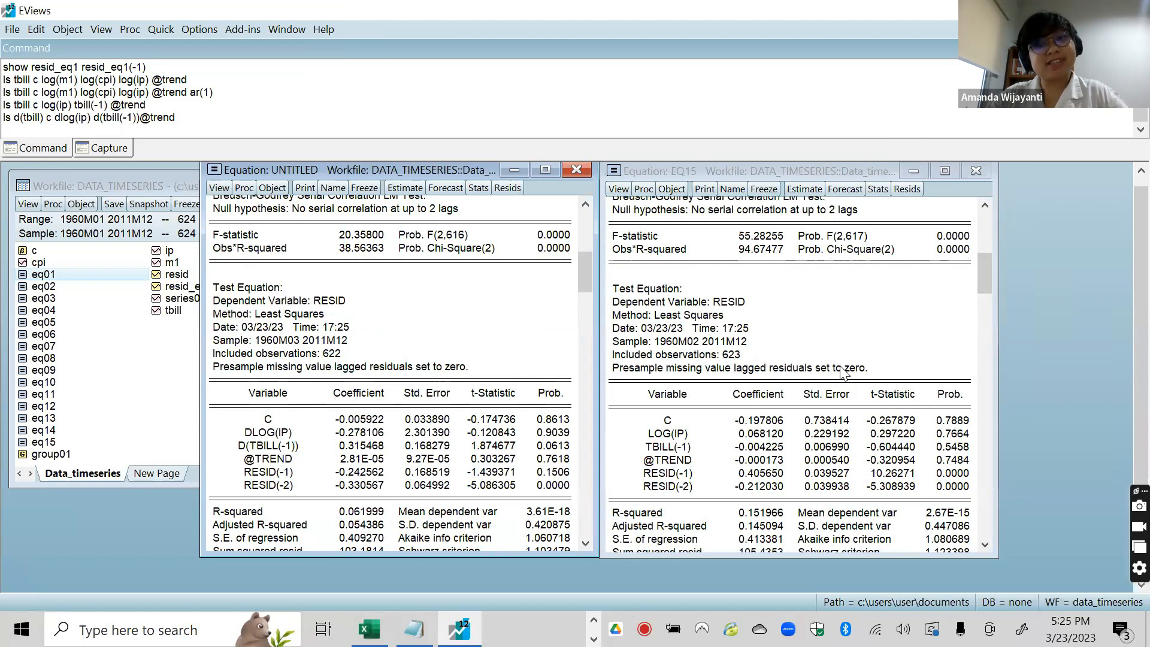
scroll(842, 371, down, 2)
scroll(475, 470, down, 1)
scroll(475, 470, down, 5)
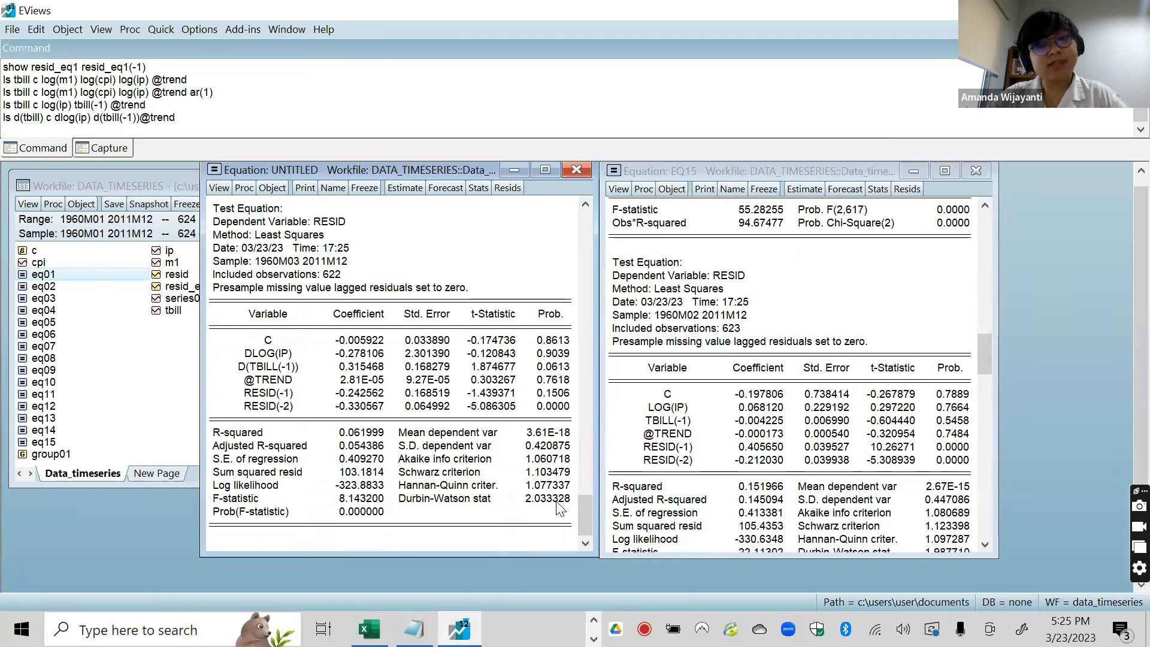
click(556, 503)
scroll(875, 418, down, 2)
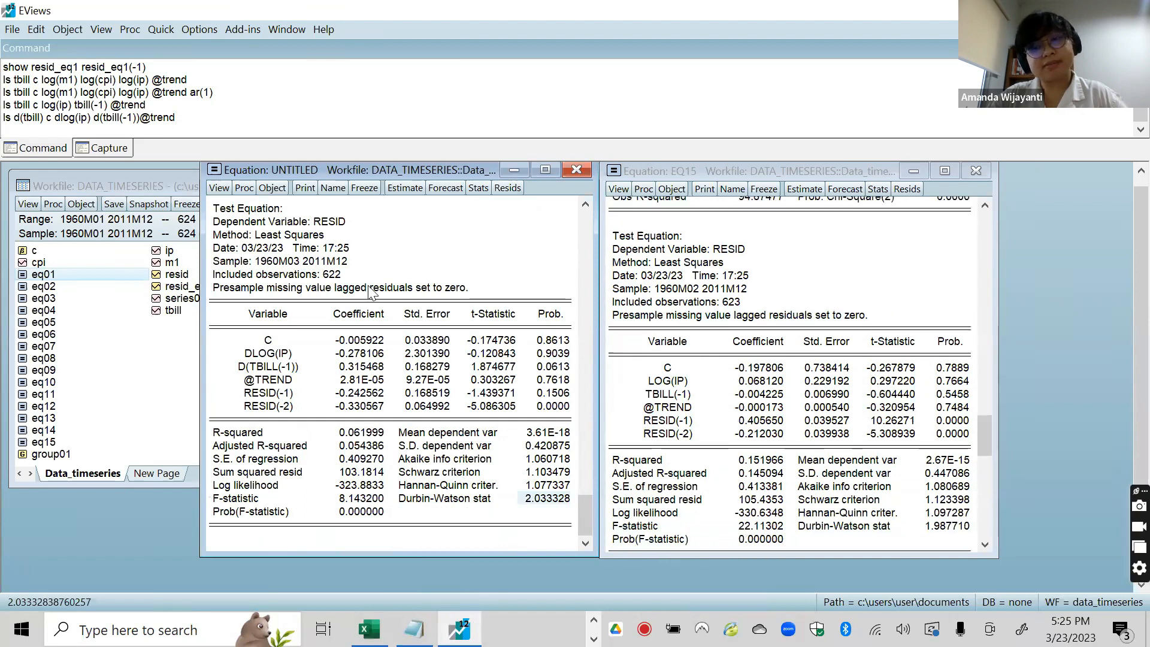
Return both the untitled D(TBILL) equation and EQ15 to their estimation output
click(220, 188)
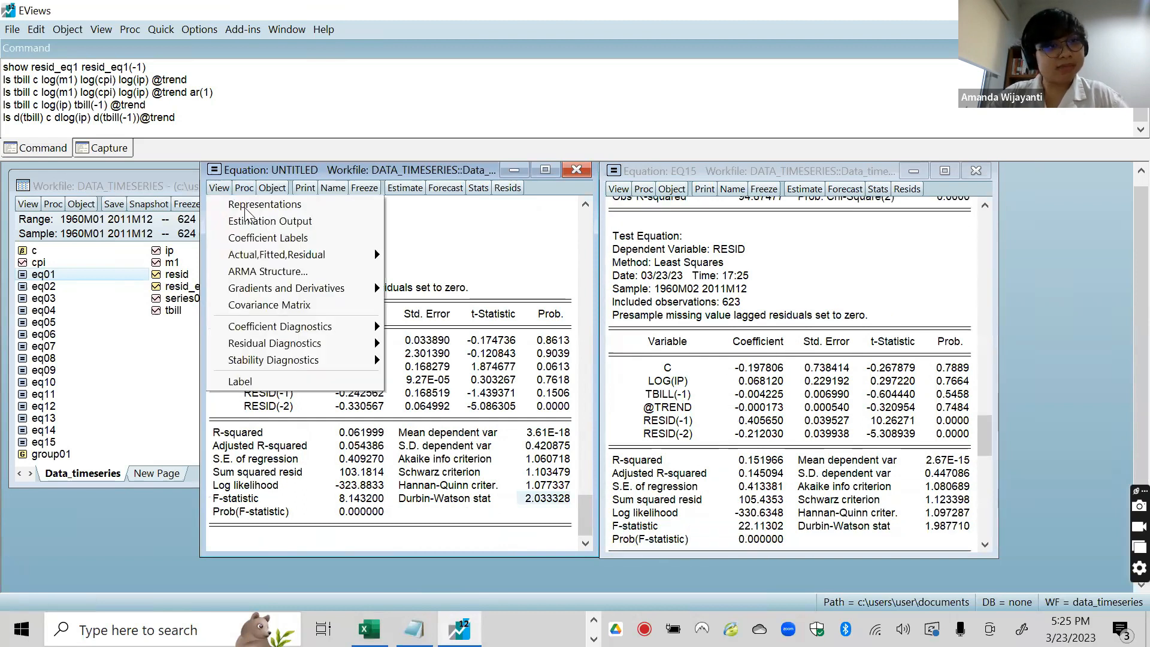
click(247, 221)
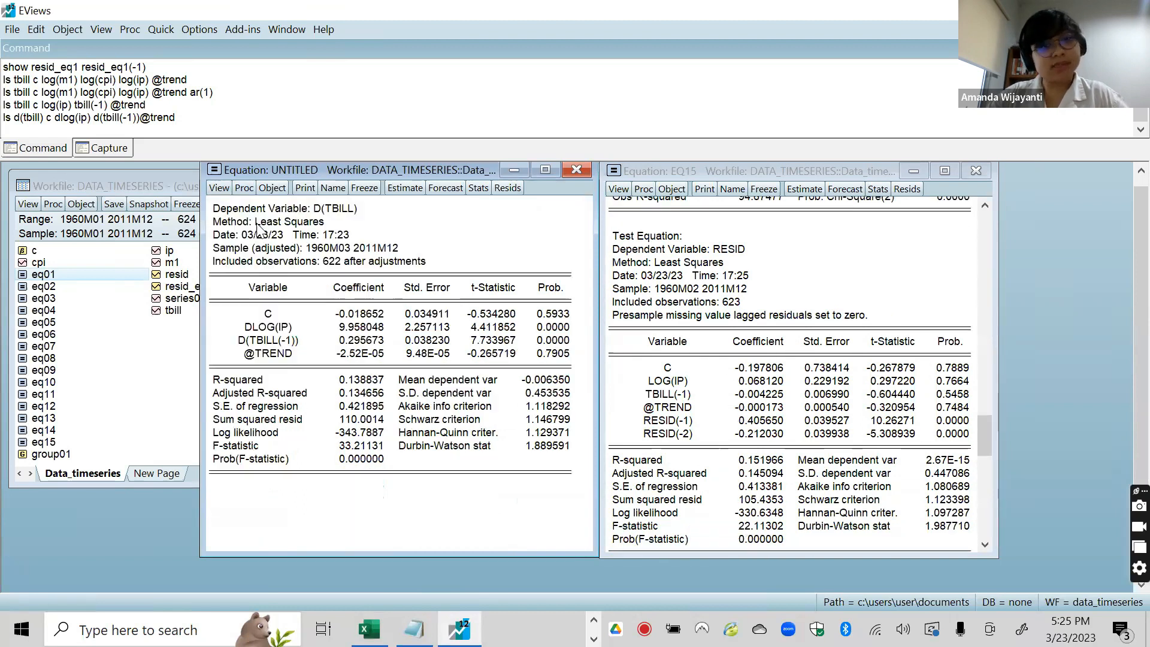
click(620, 191)
click(643, 223)
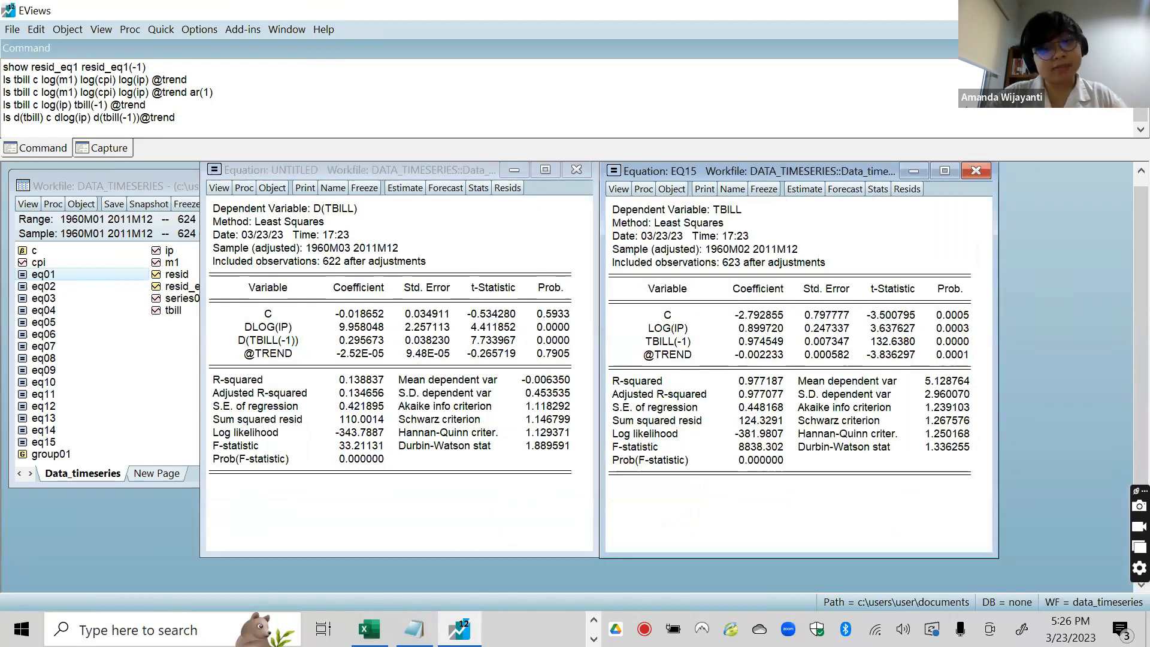
Switch to the PowerPoint slide show and go back to slide 69 on estimating the model in levels
click(593, 621)
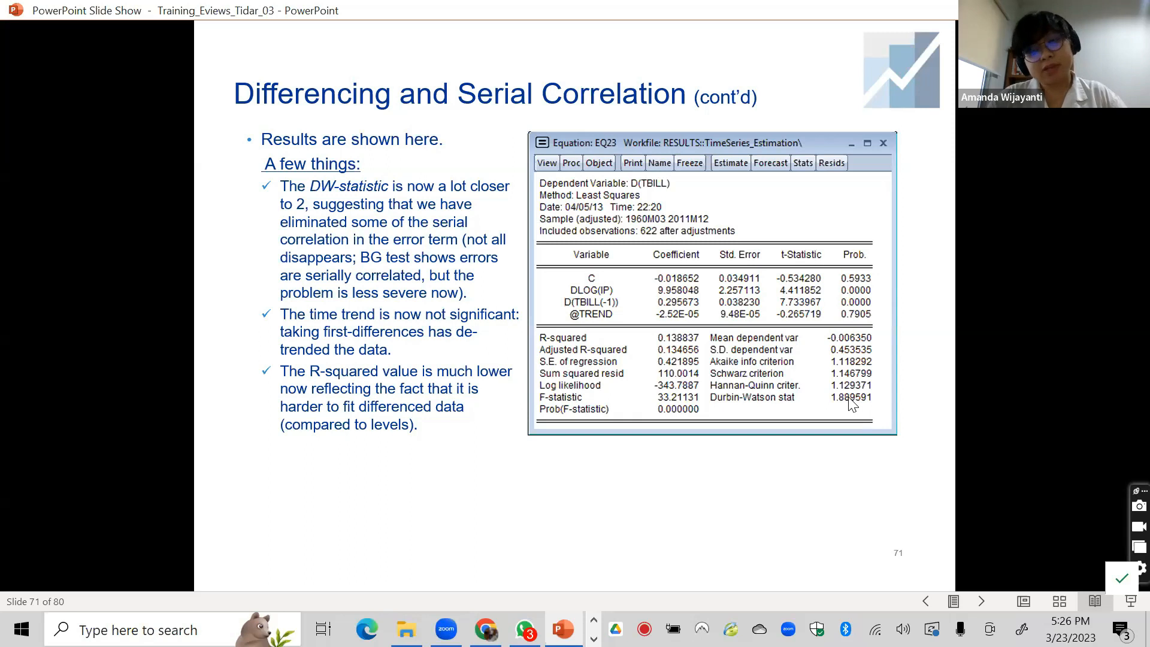
key(Left)
key(Left)
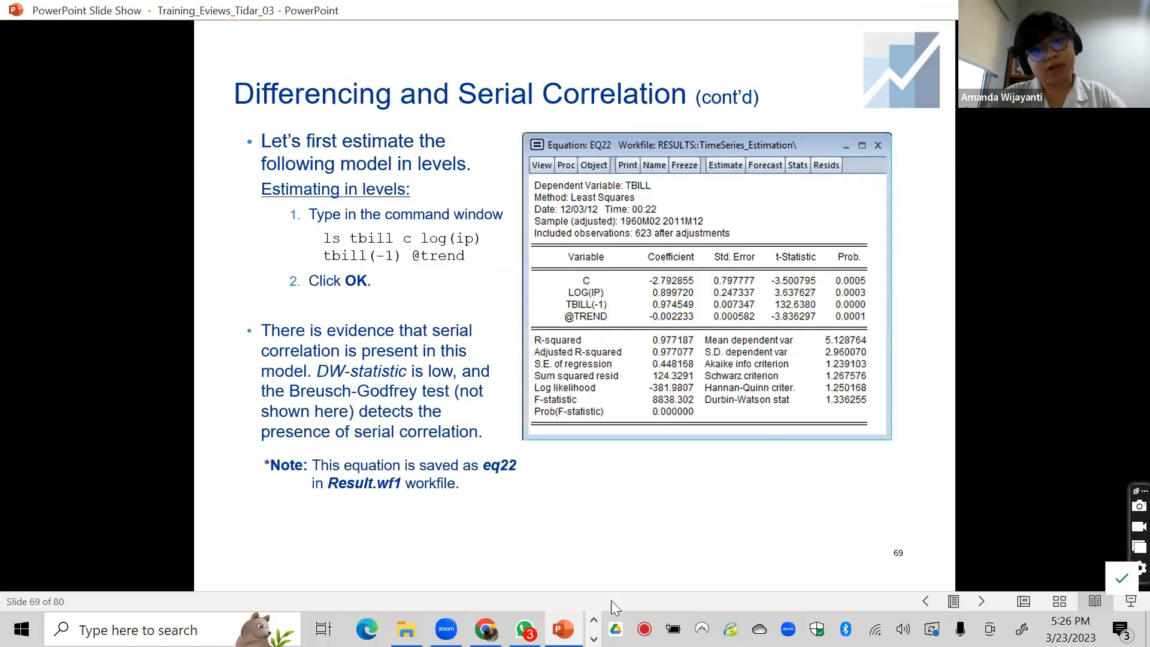
Switch back to EViews and compare the Durbin-Watson statistics of the untitled D(TBILL) equation and EQ15
click(594, 640)
click(460, 630)
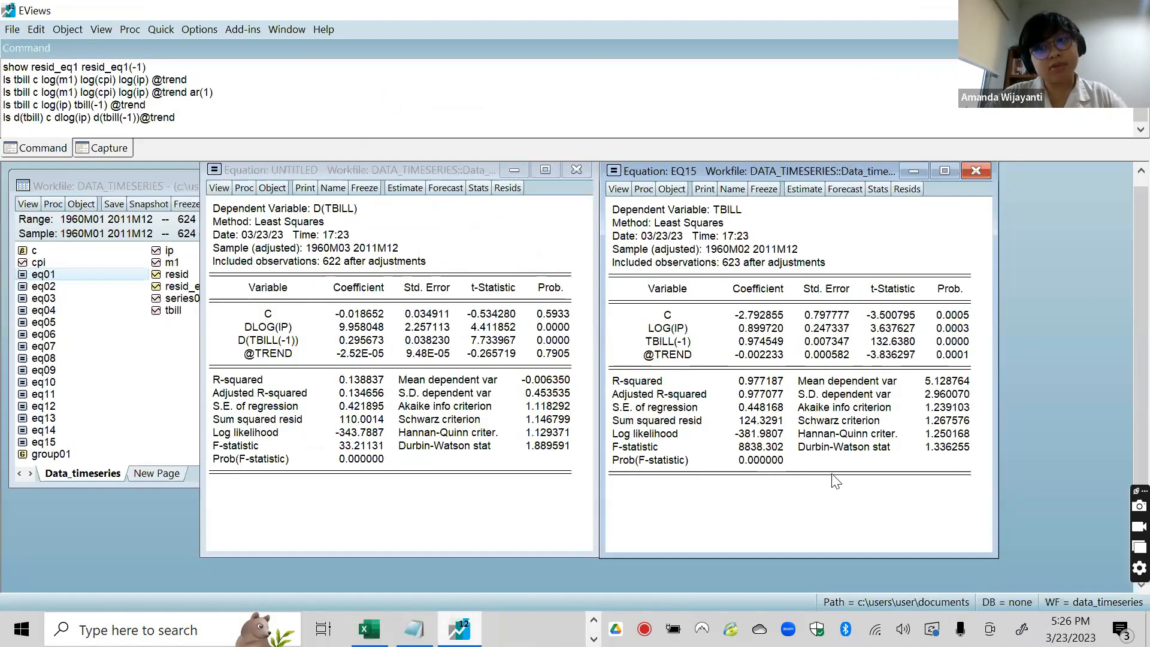
click(542, 447)
click(949, 449)
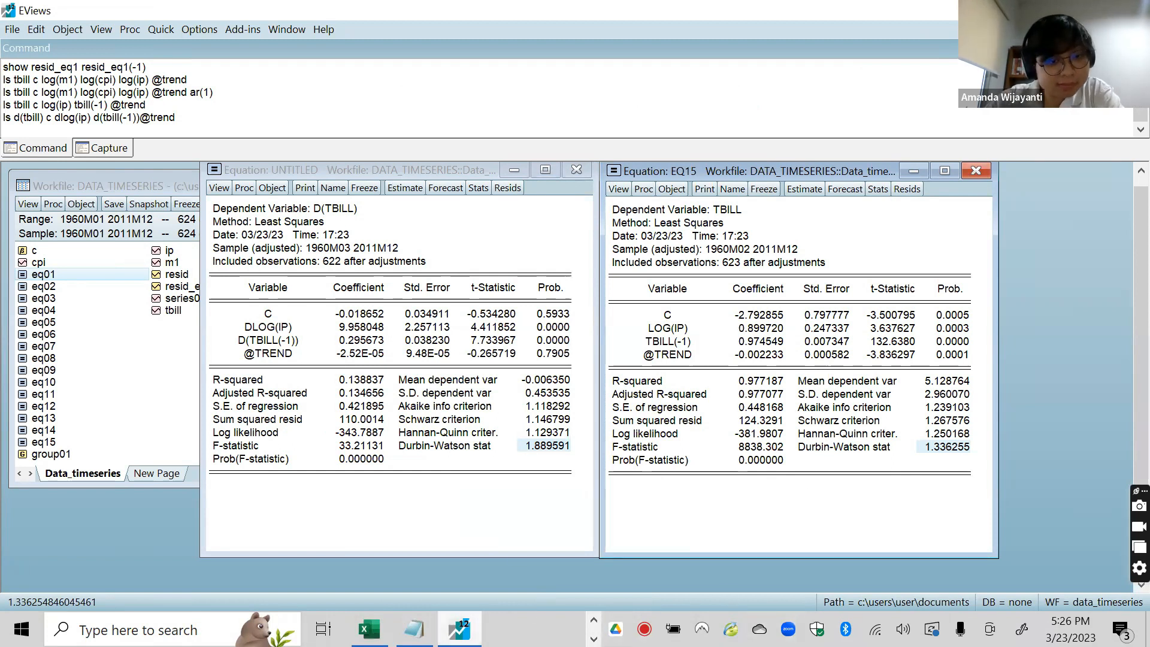
Switch to the PowerPoint slide show and review slides 69 to 80 on differencing, heteroskedasticity tests, ARCH terms and robust standard errors
click(594, 620)
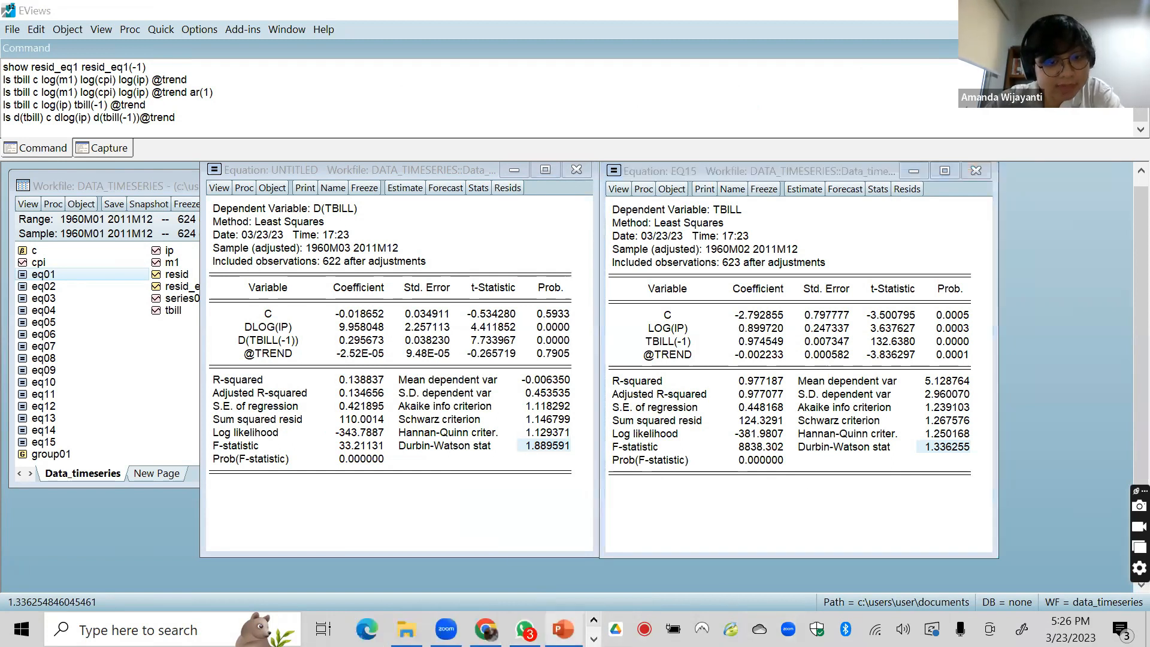
click(564, 629)
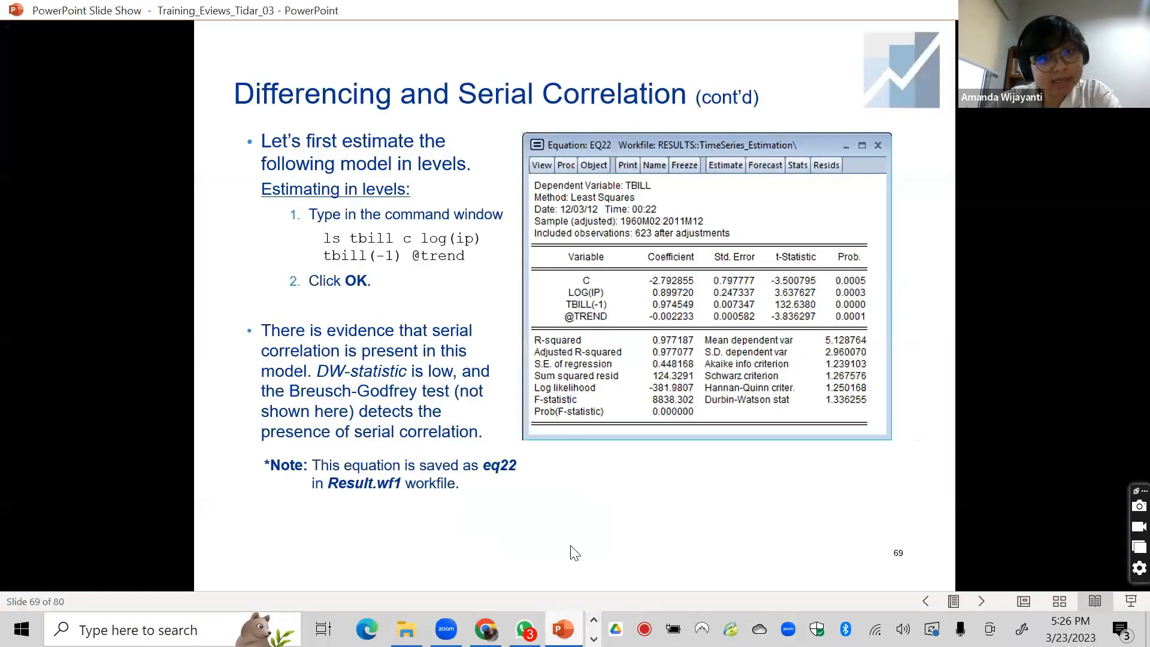
click(620, 320)
key(Right)
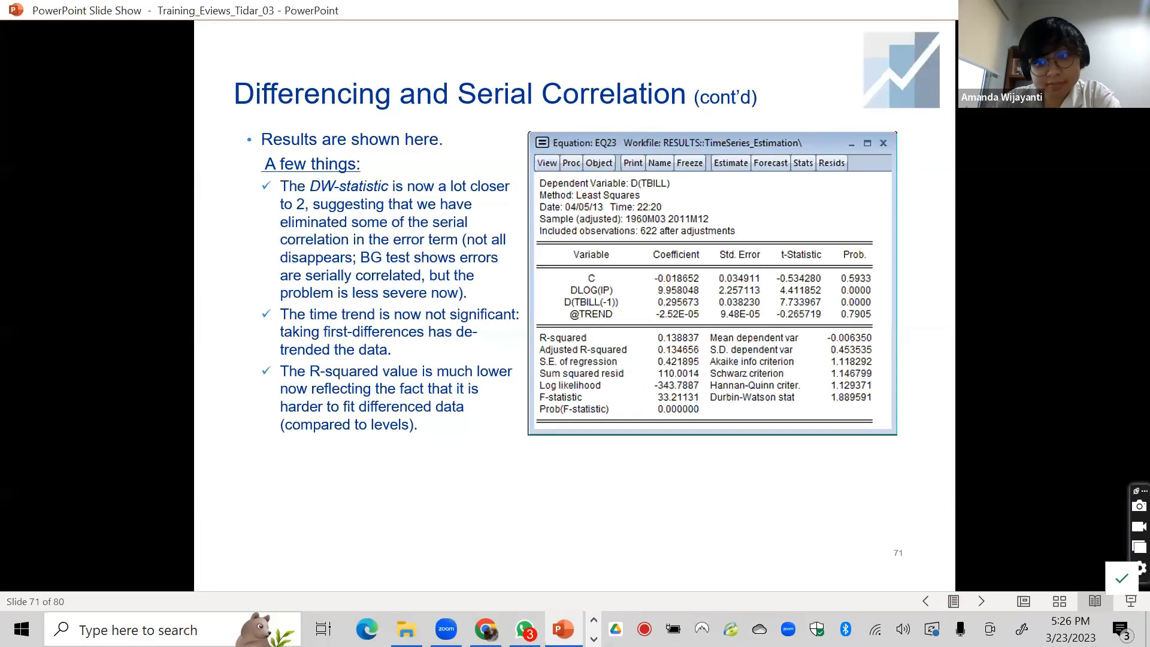
key(Right)
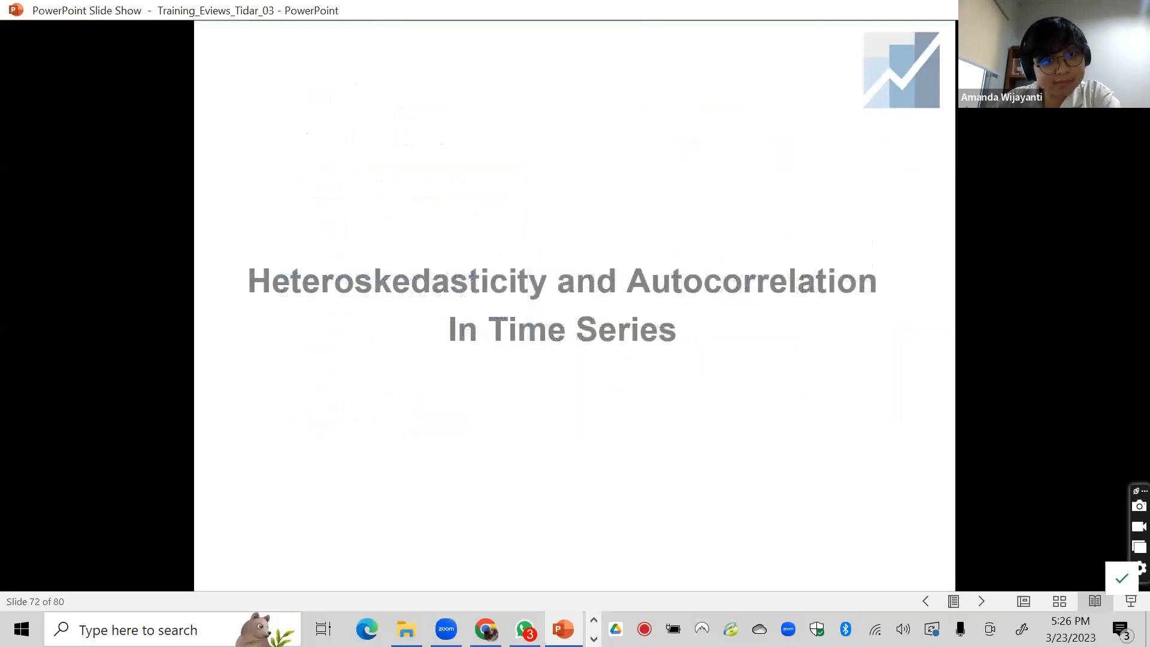
key(Right)
key(Right)
key(Right)
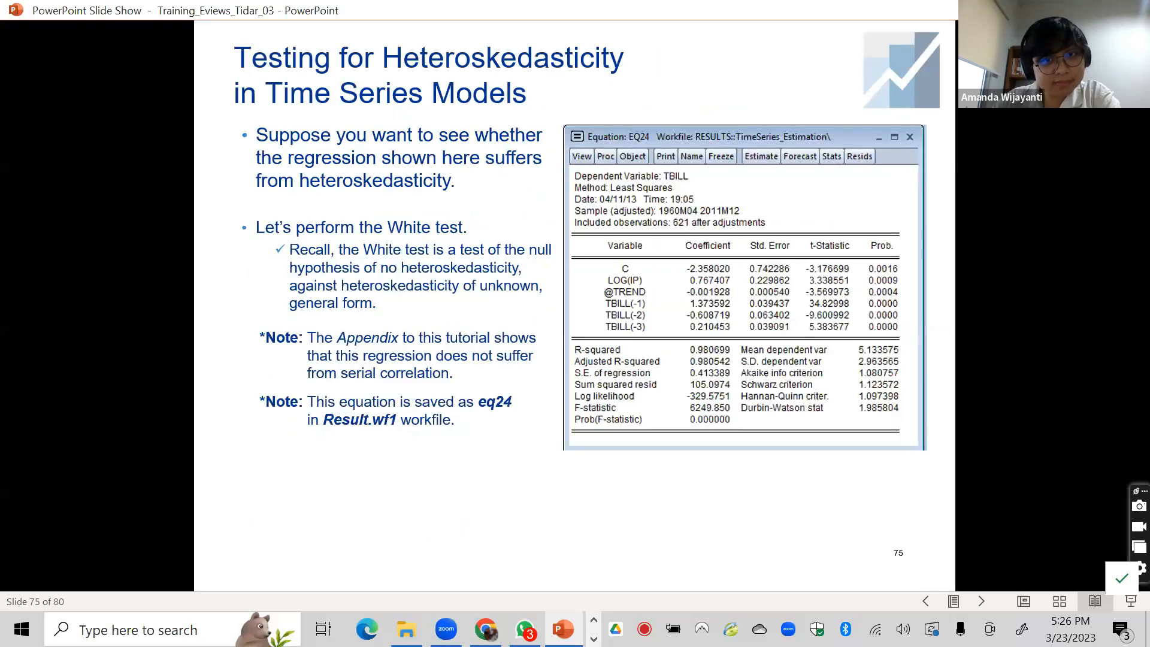
key(Right)
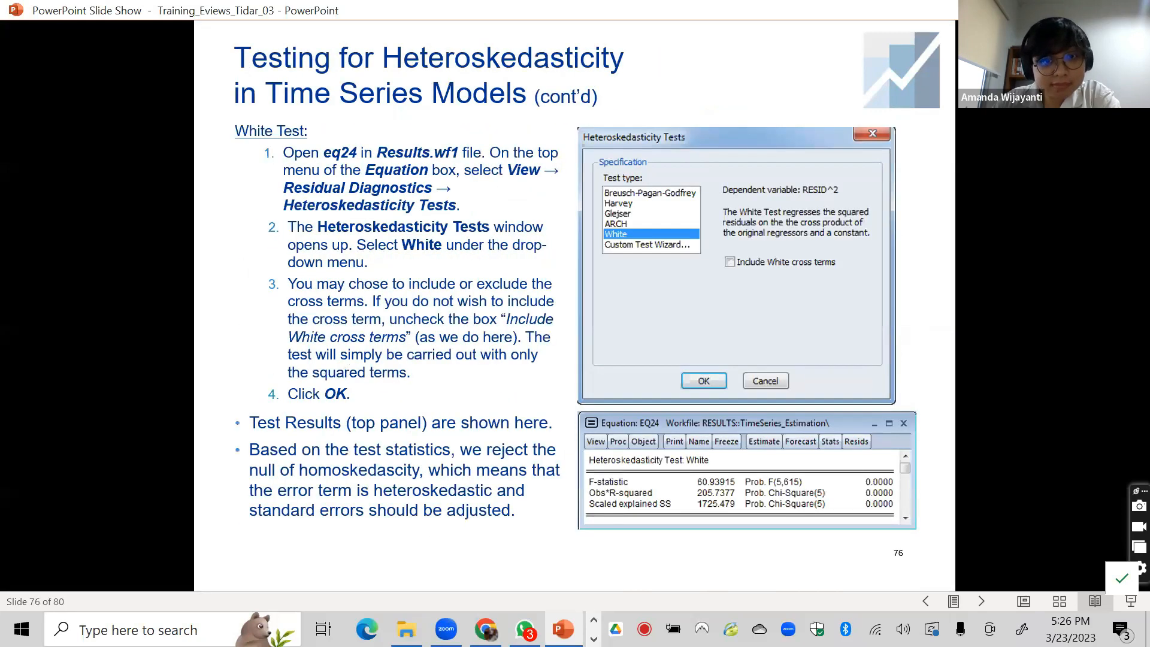
key(Right)
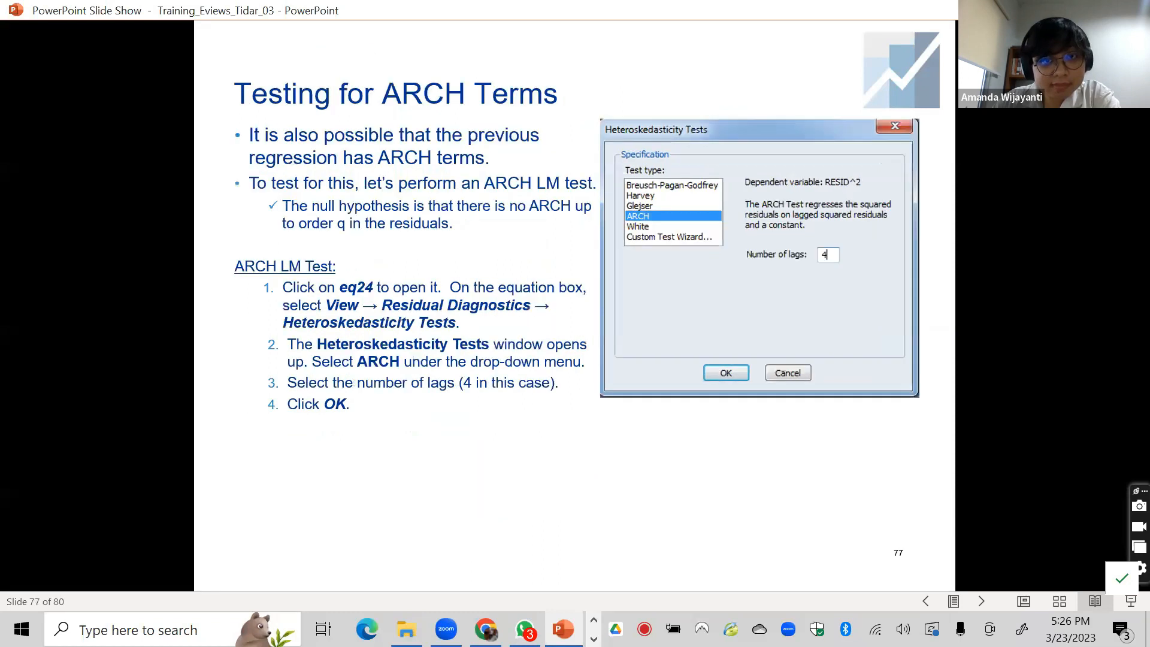
key(Right)
key(Right)
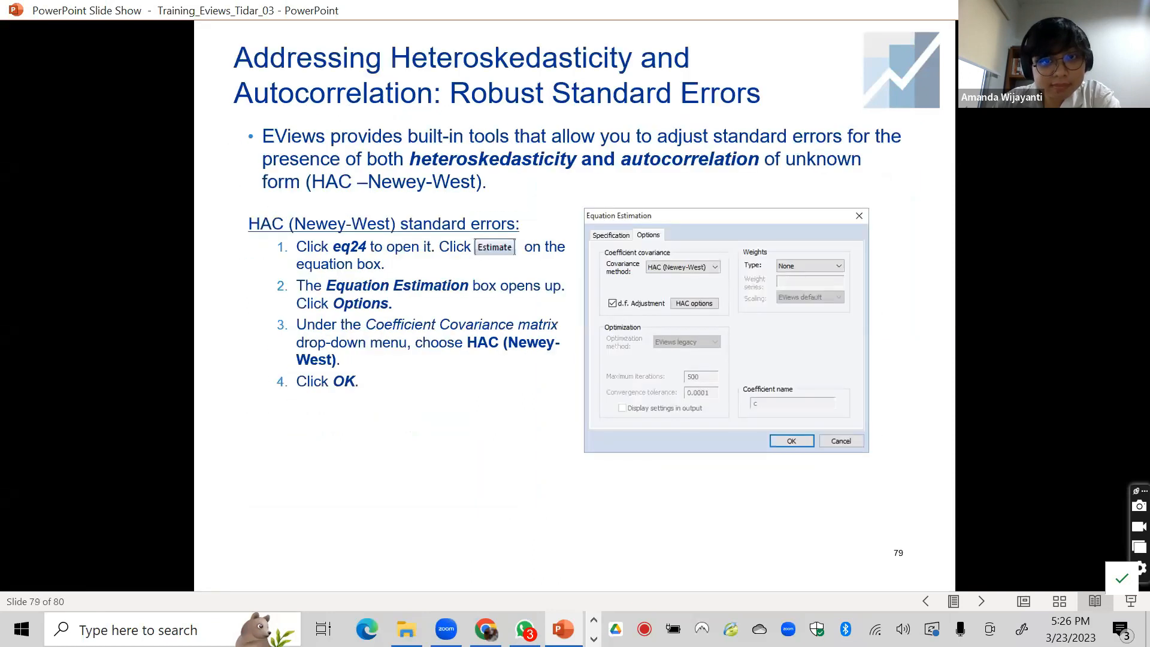
key(Right)
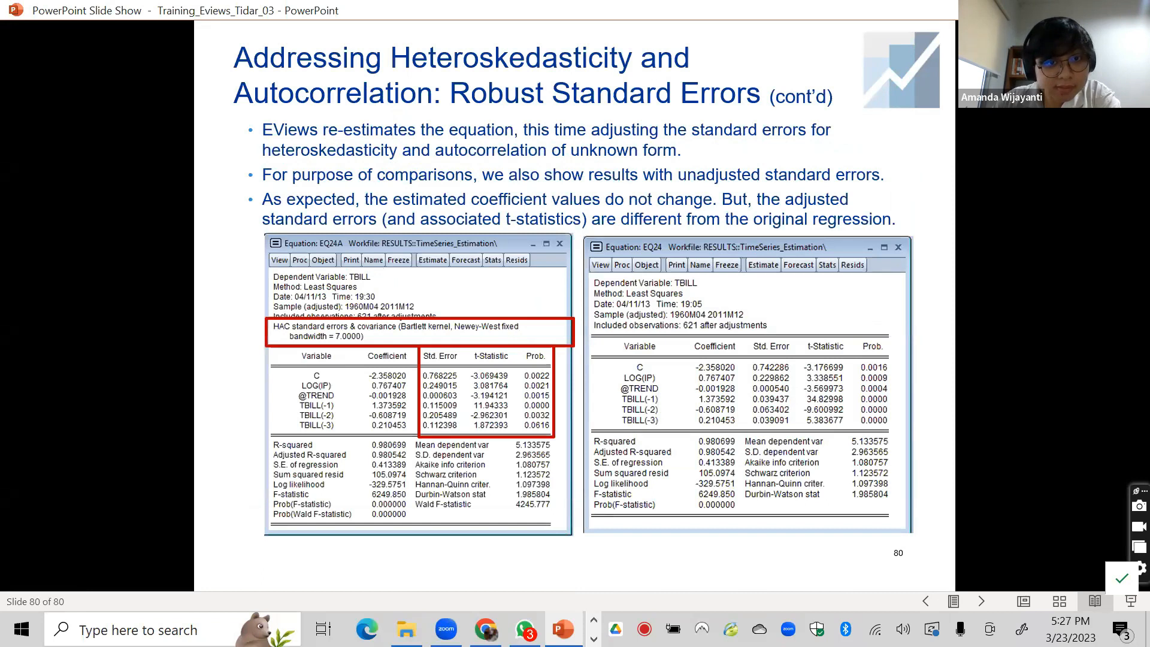
key(Right)
Go back to slide 74 on heteroskedasticity and autocorrelation in time series
key(Left)
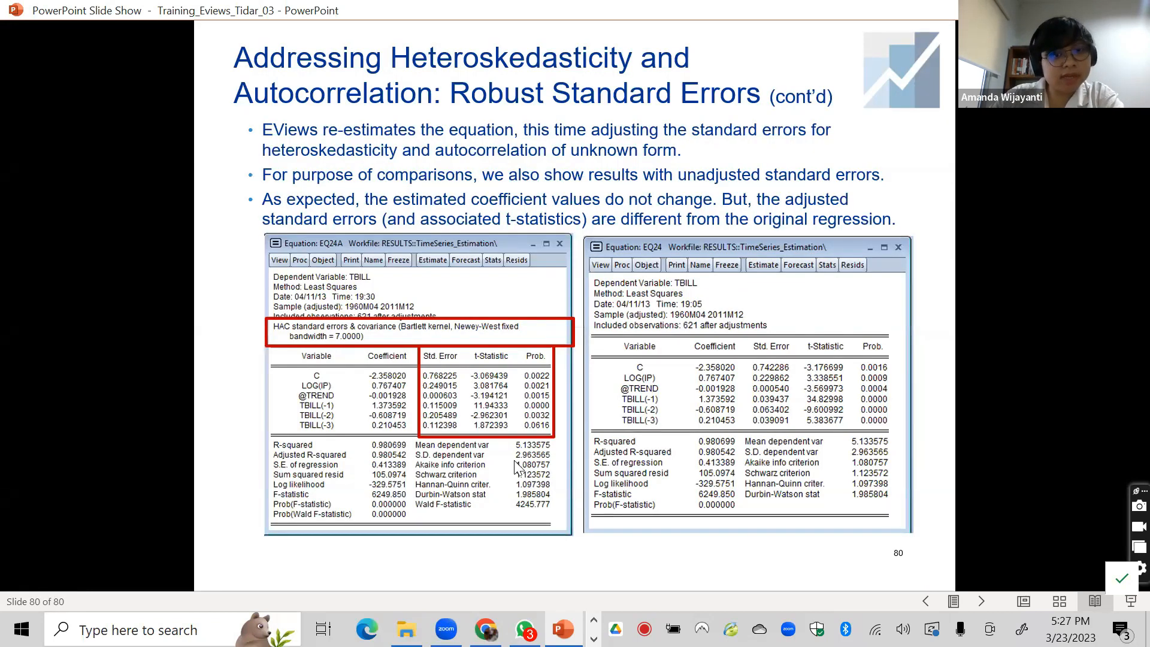
key(Left)
key(Left)
key(Left)
key(Left)
key(Left)
key(Left)
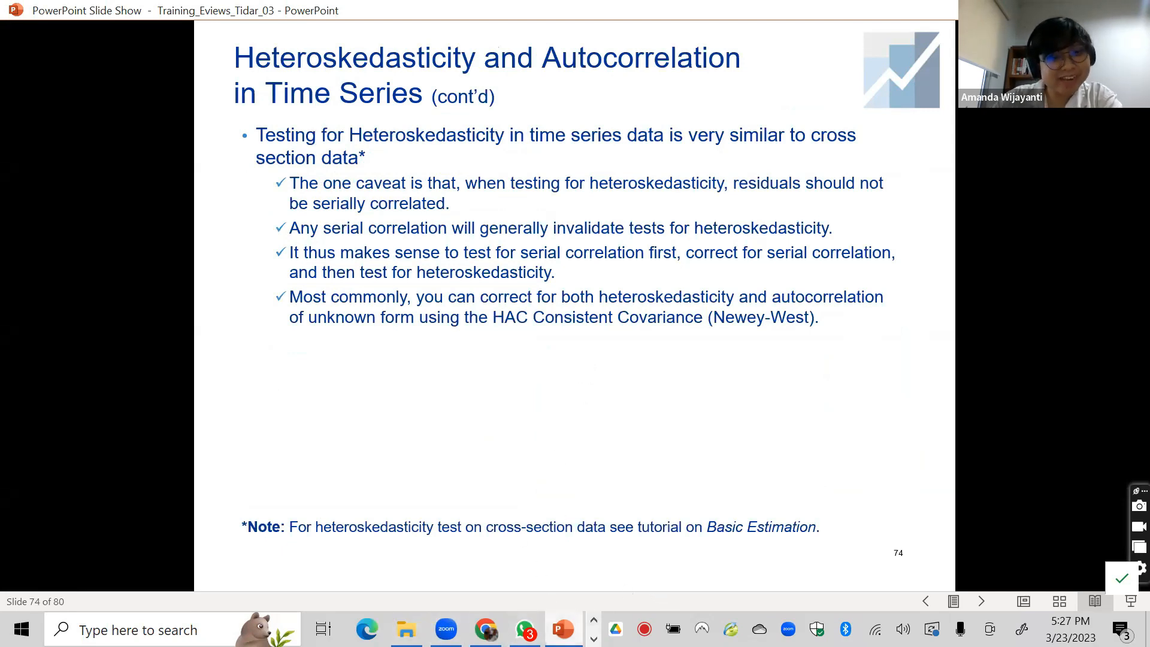
Switch back to EViews and close the EQ15 equation window
click(594, 639)
click(460, 629)
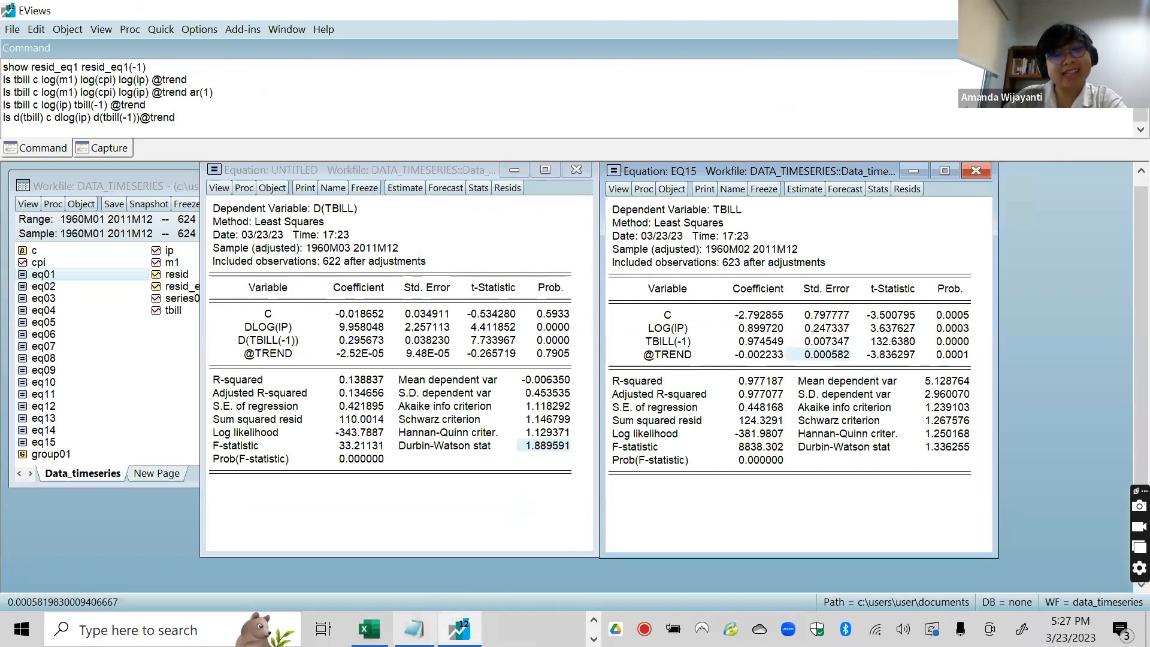
click(414, 629)
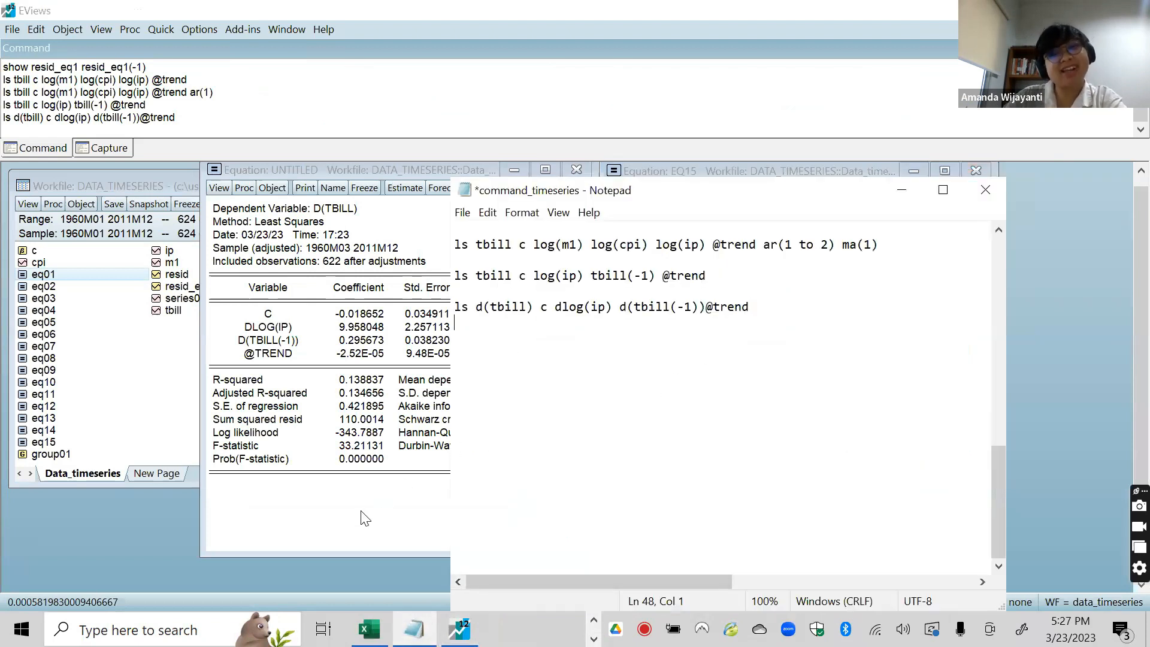
click(366, 518)
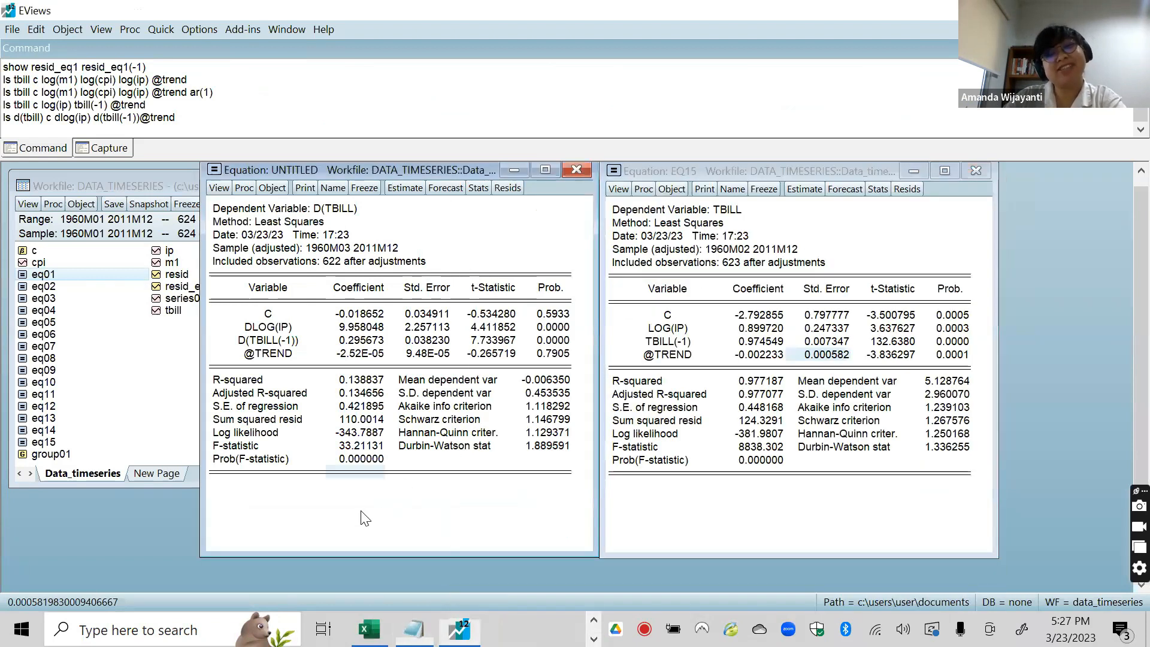
click(977, 171)
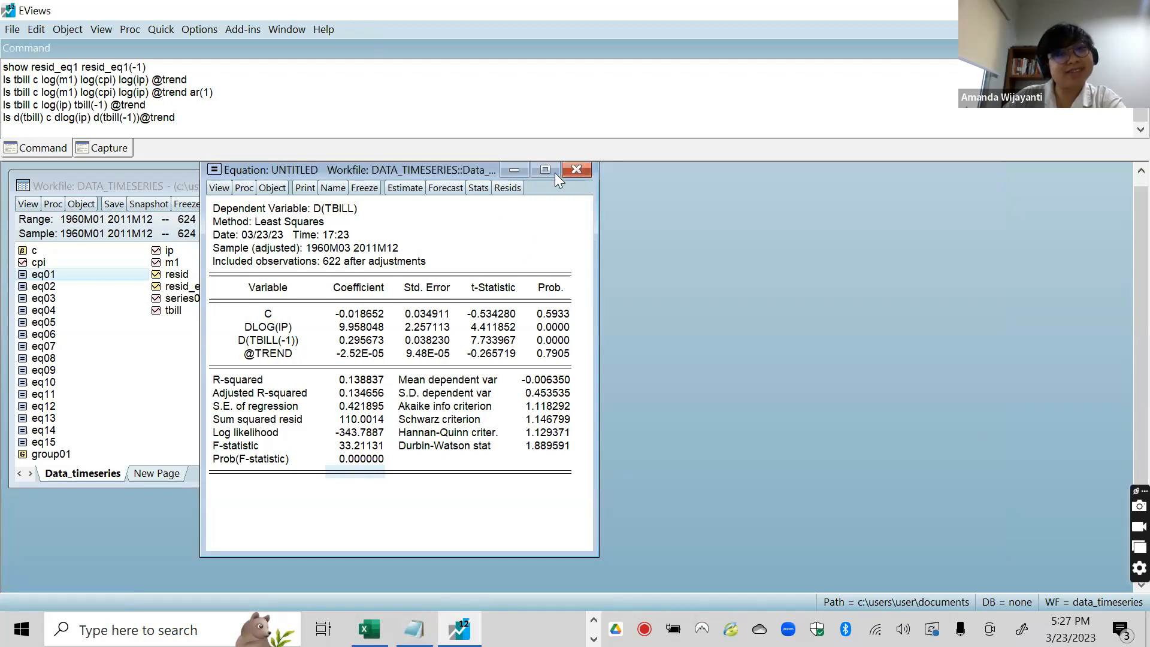
Close the untitled D(TBILL) equation, keeping it in the workfile under the name eq16
click(577, 170)
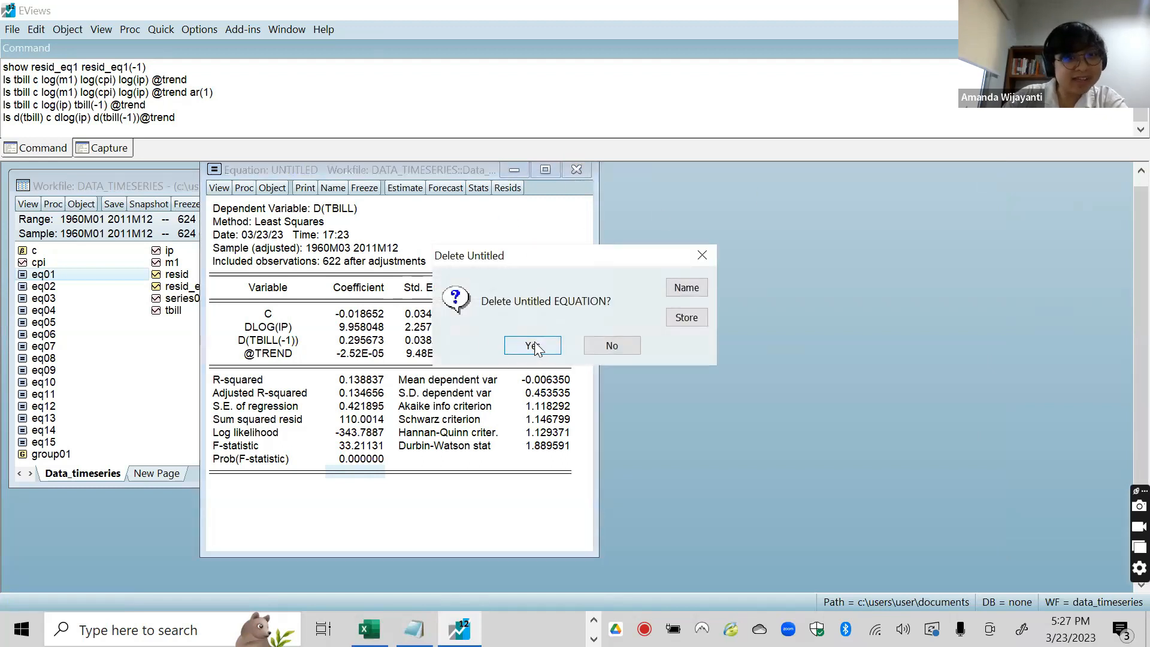
click(687, 287)
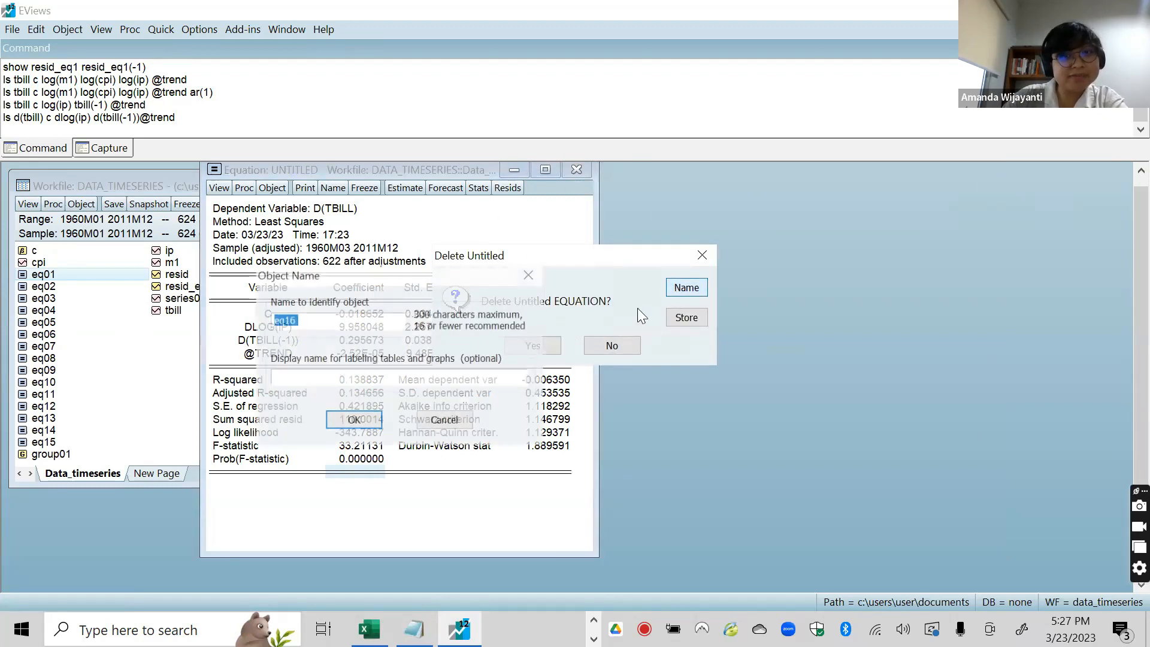
click(353, 421)
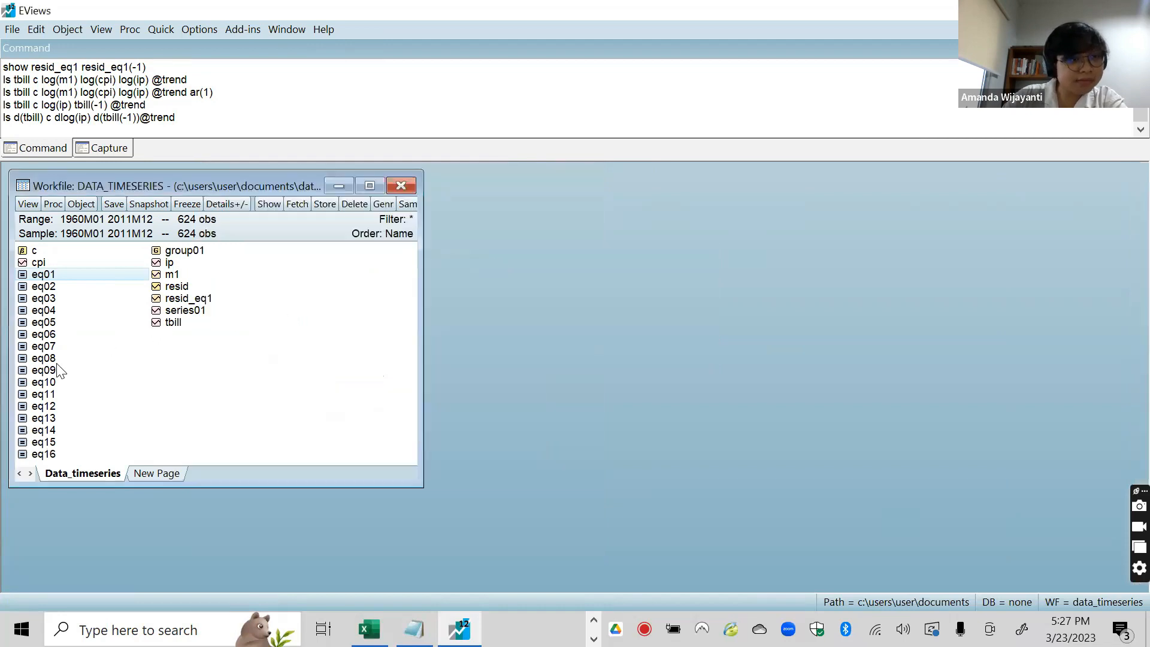
Check equations eq10, eq07 and eq12 in the workfile to look for the original tbill regression
double_click(52, 383)
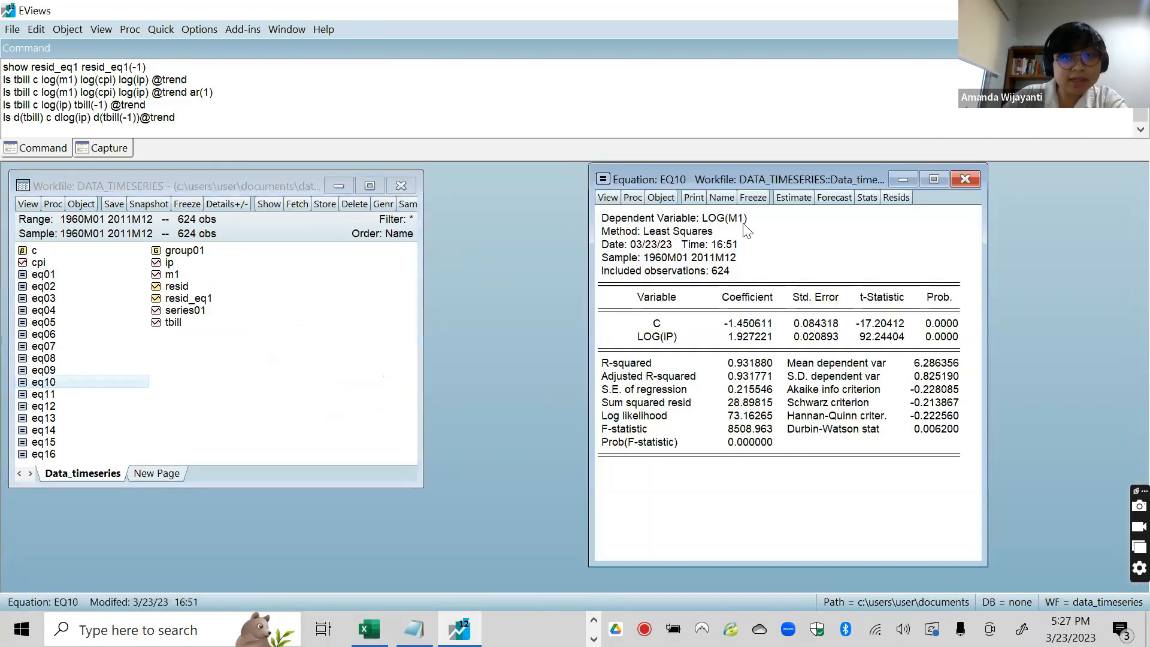
click(965, 180)
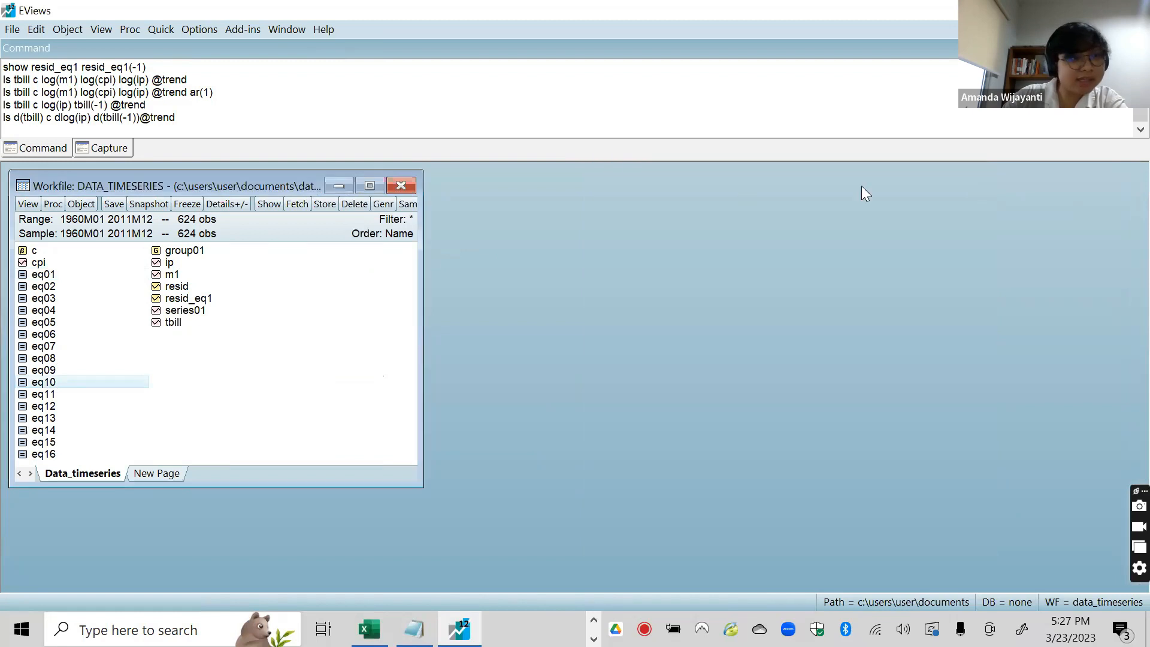
double_click(58, 348)
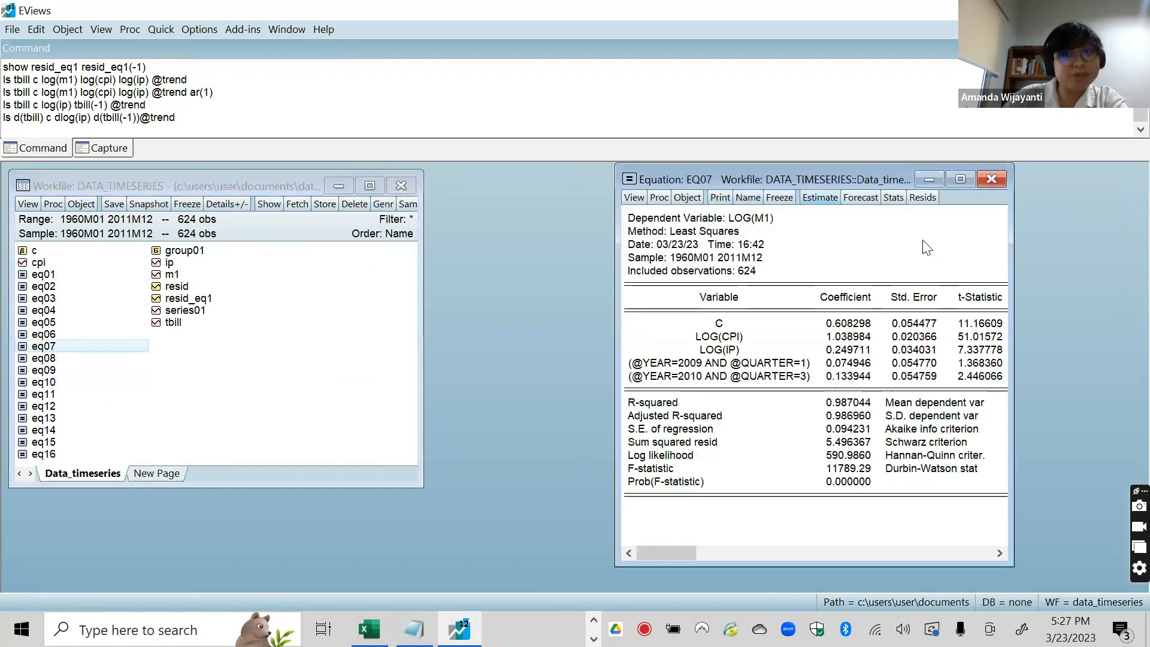
click(1000, 178)
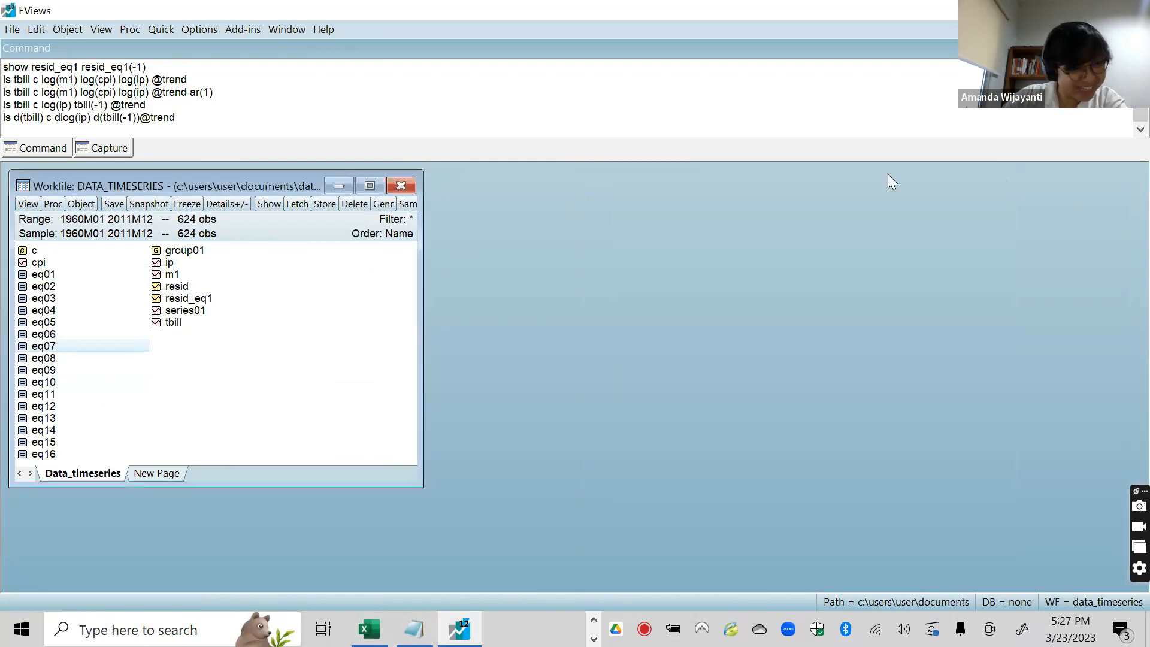
double_click(54, 409)
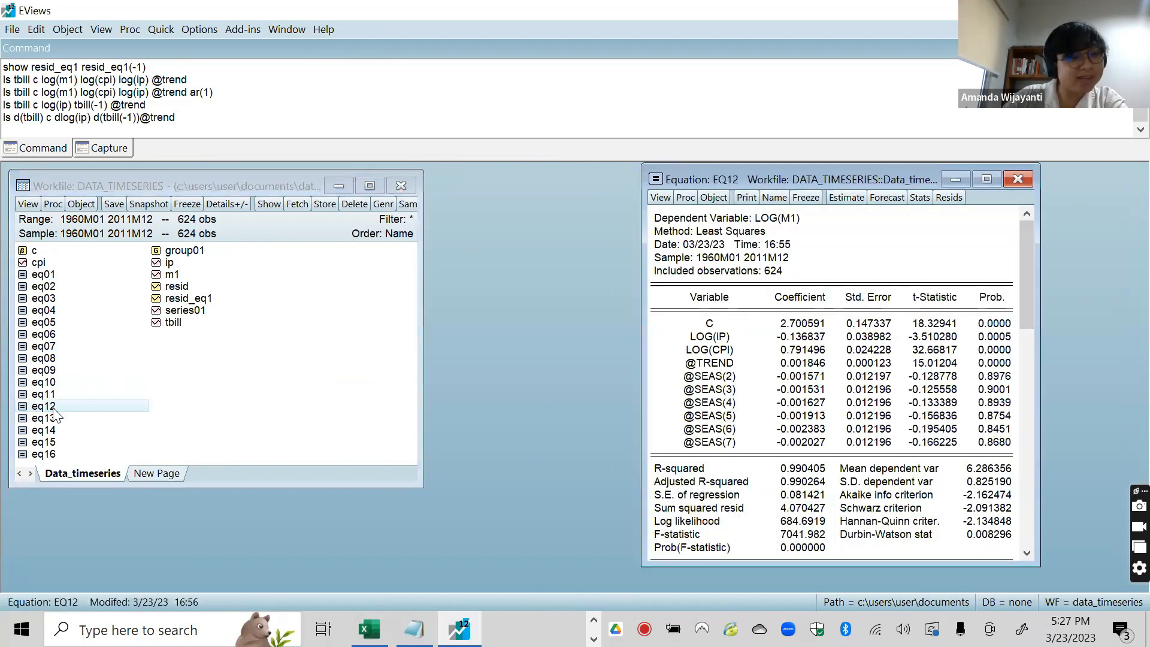
Open eq13, display its estimation output, and close the eq12 window
double_click(52, 420)
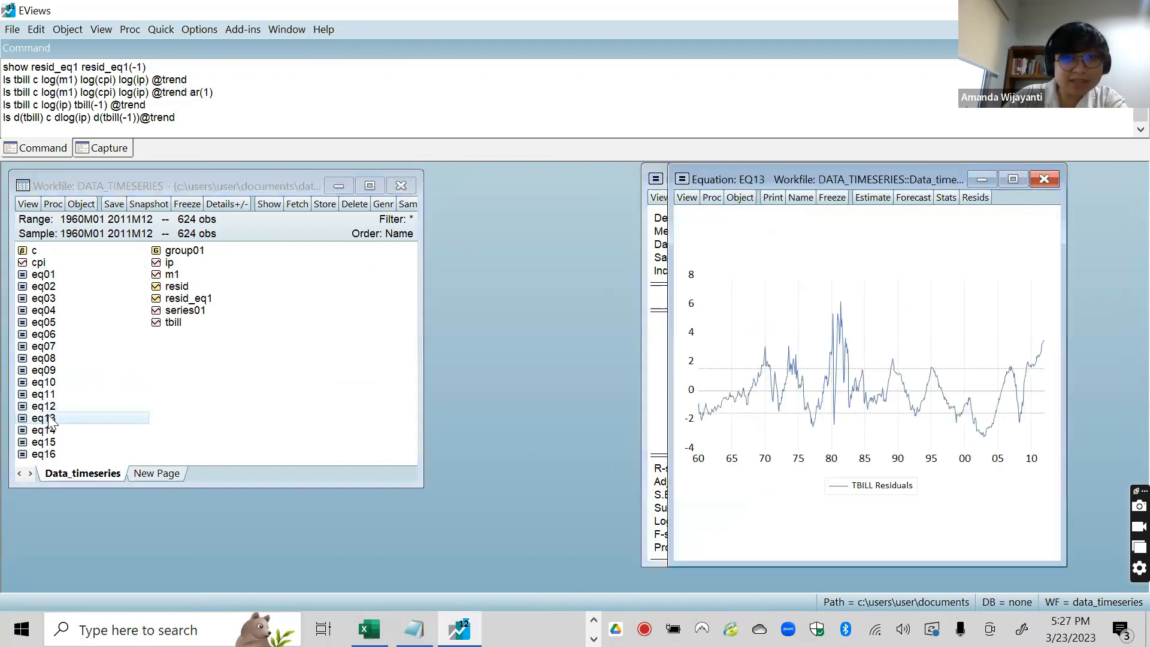
click(689, 198)
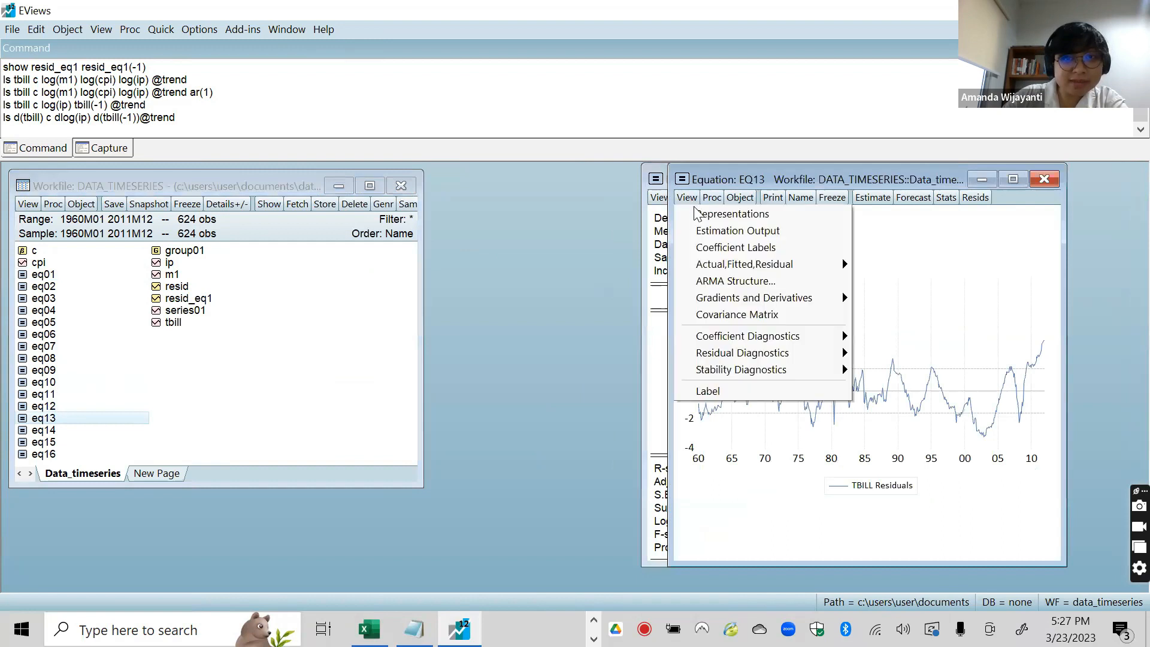
click(718, 231)
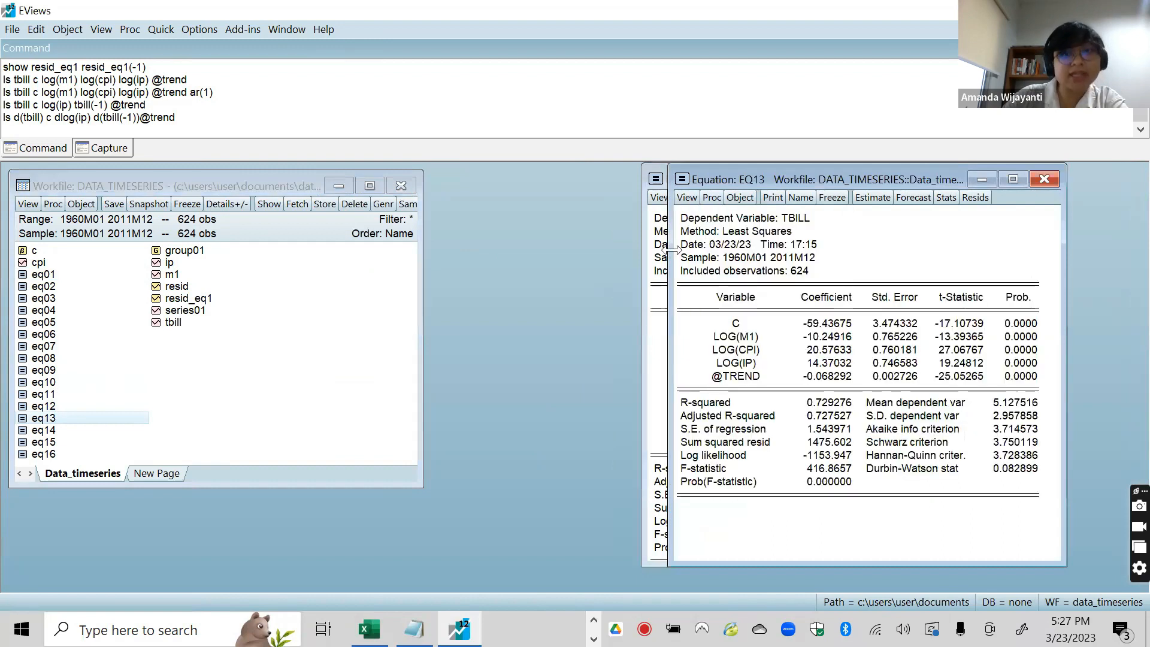
click(1044, 179)
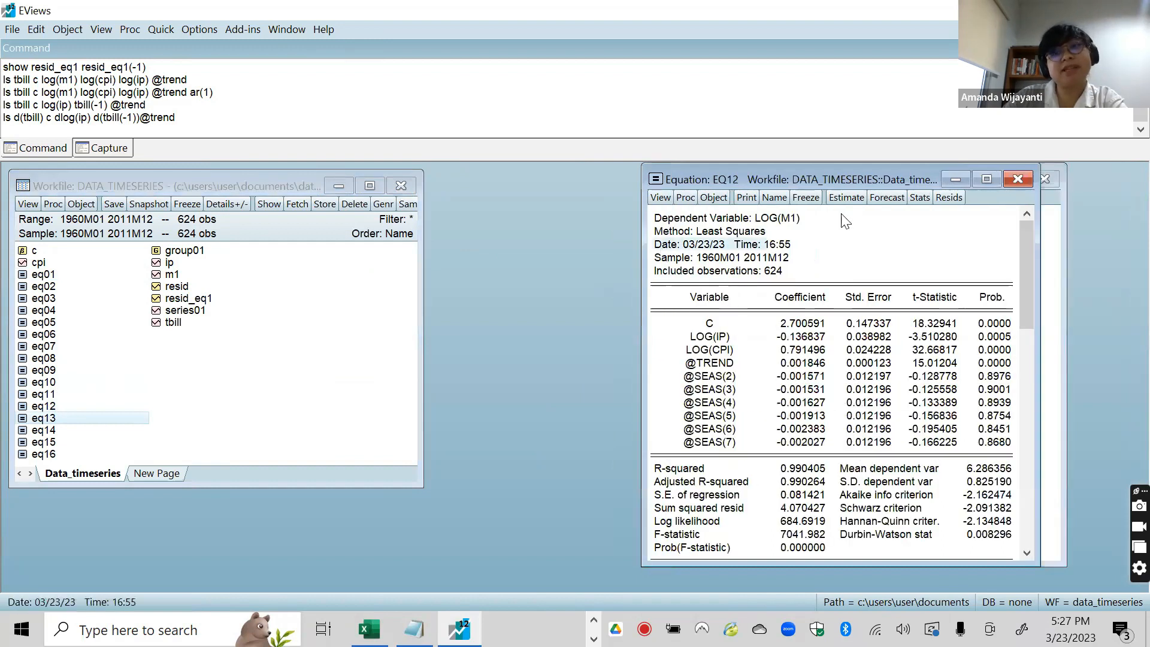
click(1018, 180)
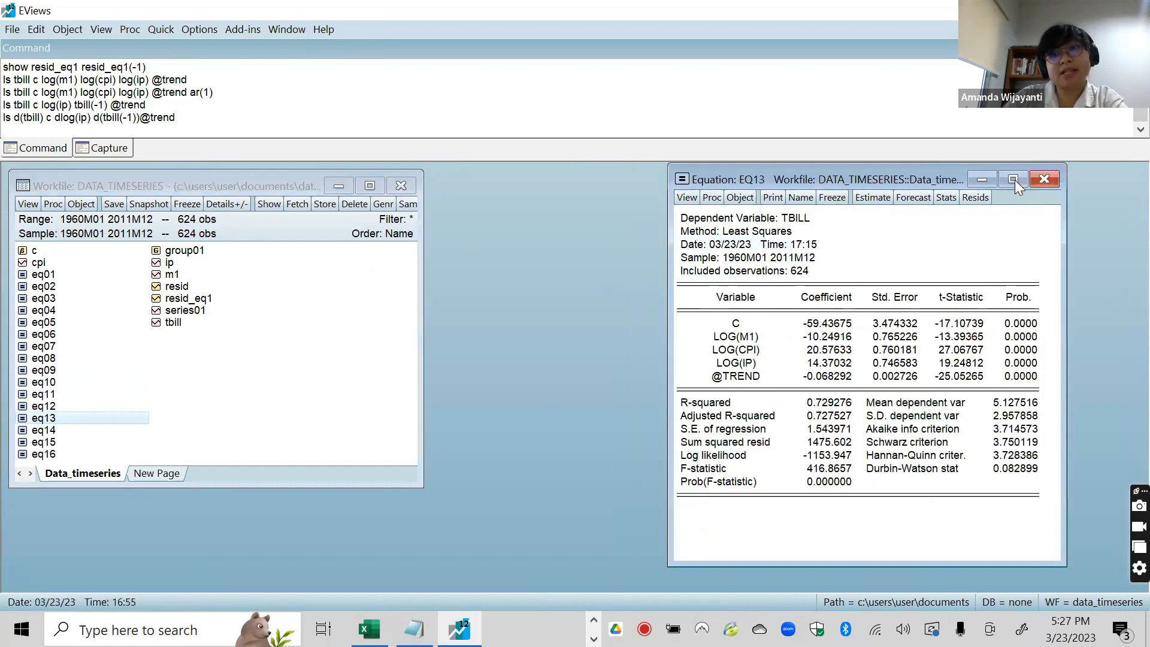
Move the EQ13 window beside the workfile and run a White heteroskedasticity test with cross terms on it
right_click(666, 224)
drag(883, 174, 641, 205)
click(489, 203)
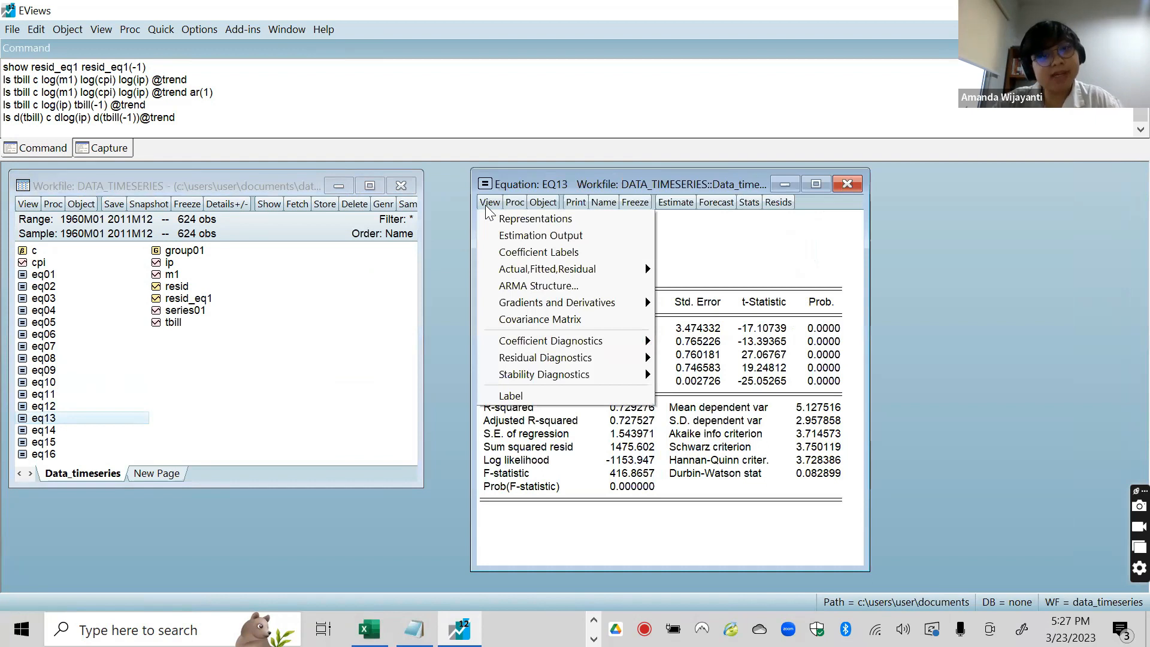
mouse_move(580, 358)
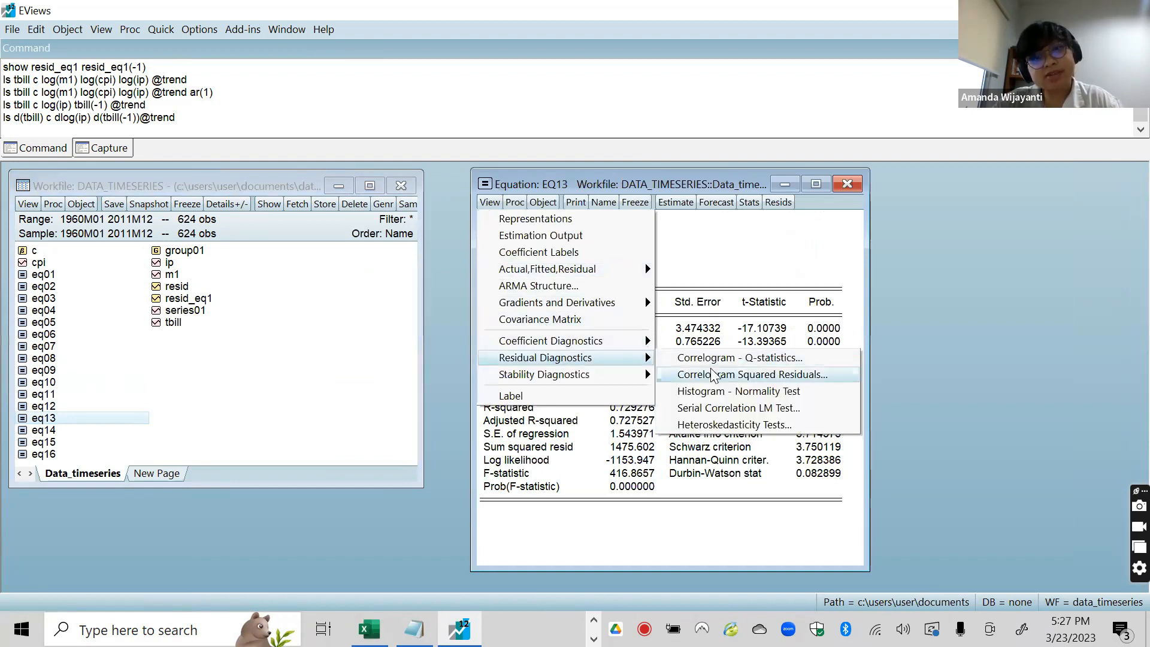
click(735, 424)
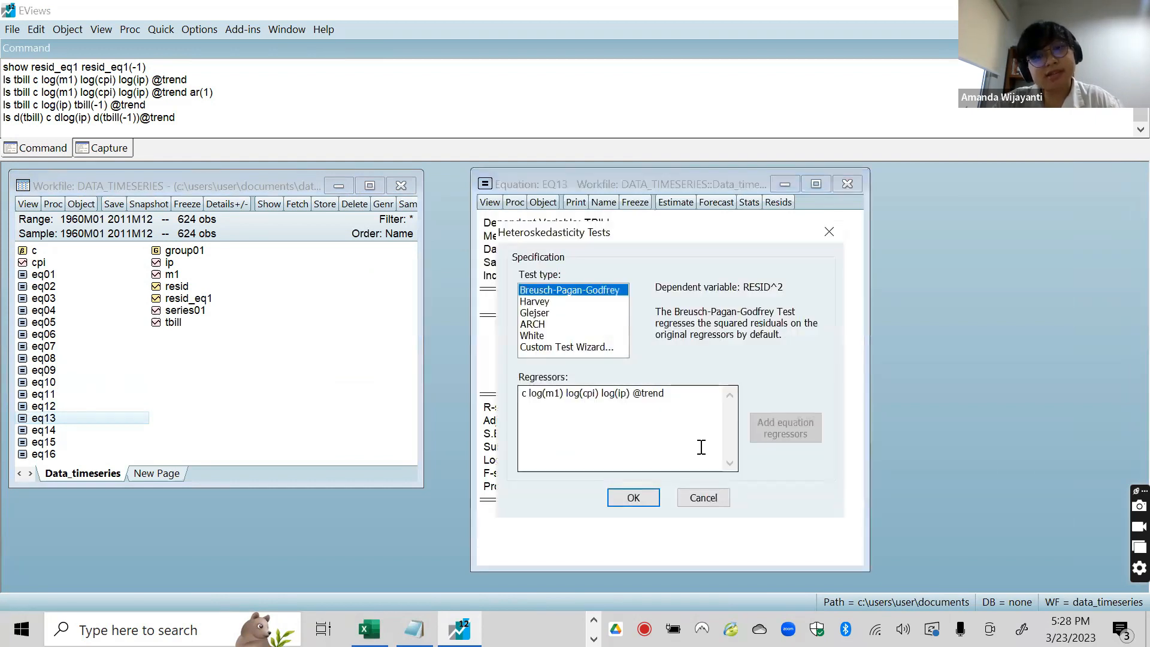
click(530, 336)
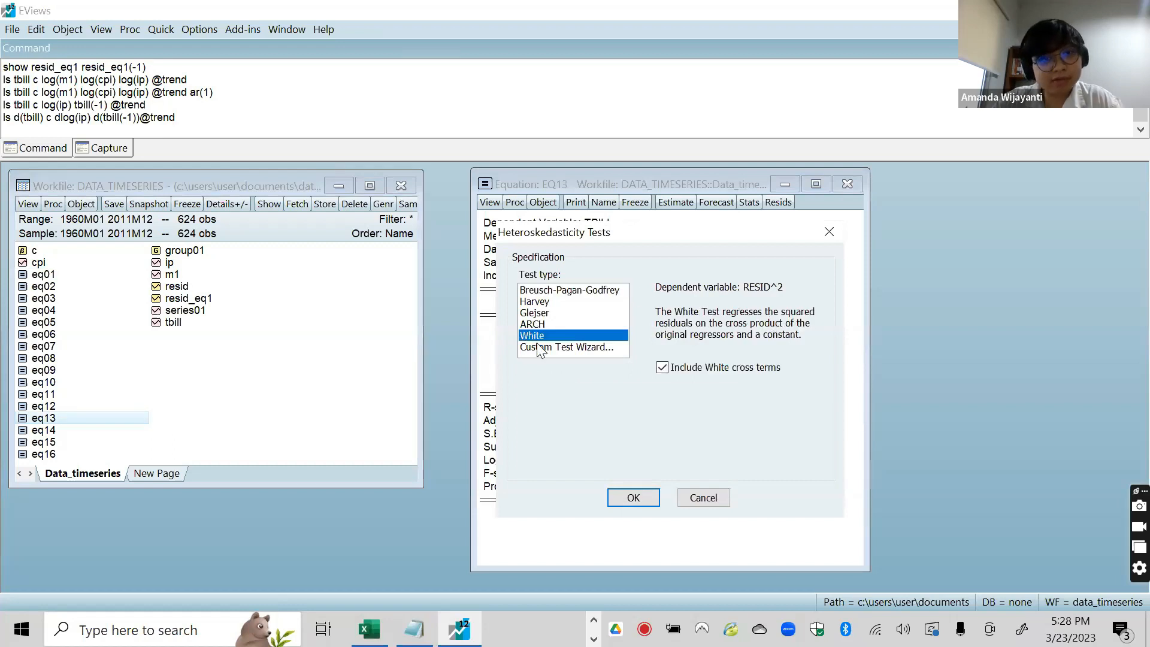
click(634, 499)
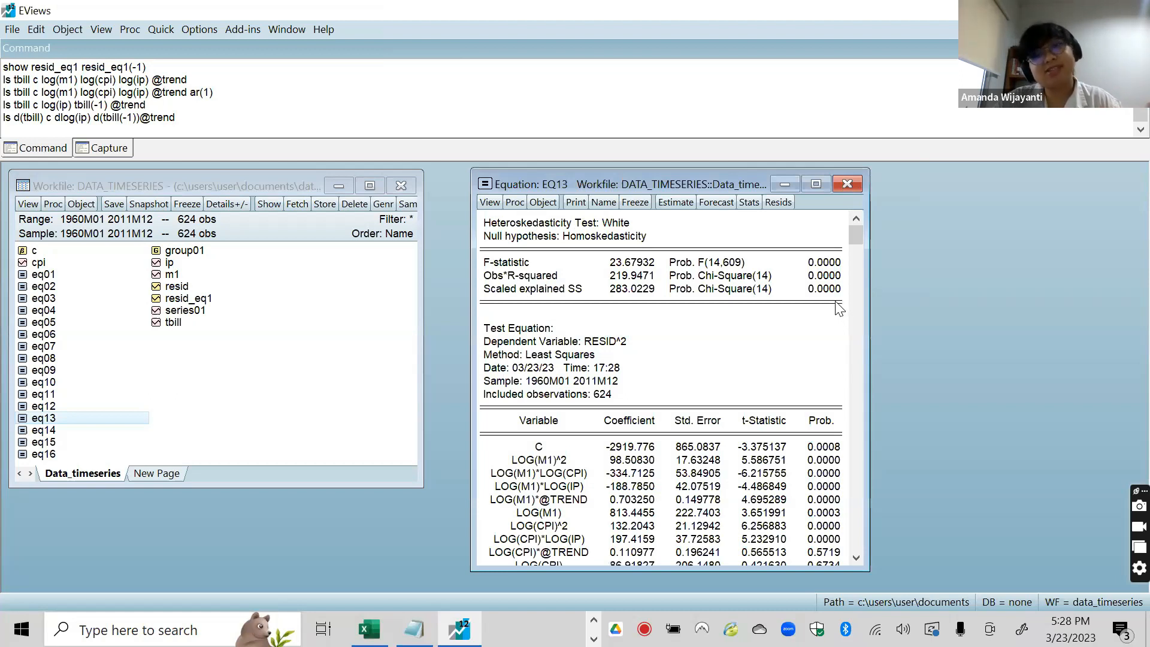
Re-estimate EQ13 with the coefficient covariance method set to HAC (Newey-West) and select the bandwidth line in the output
click(676, 202)
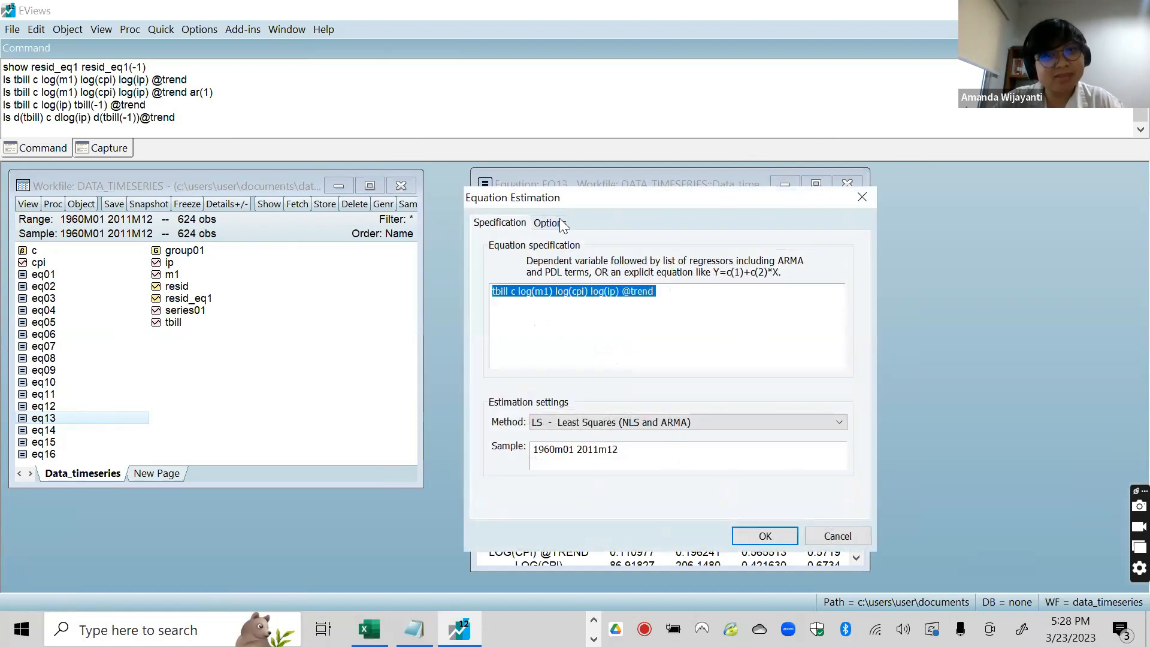
click(559, 223)
click(616, 264)
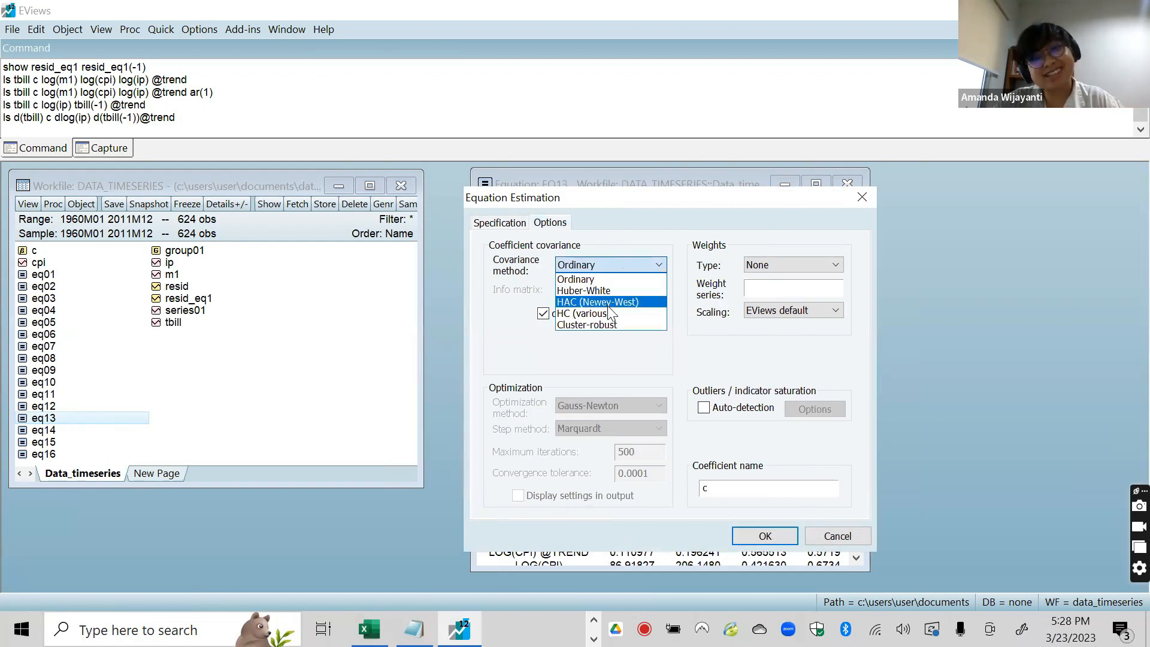
click(608, 303)
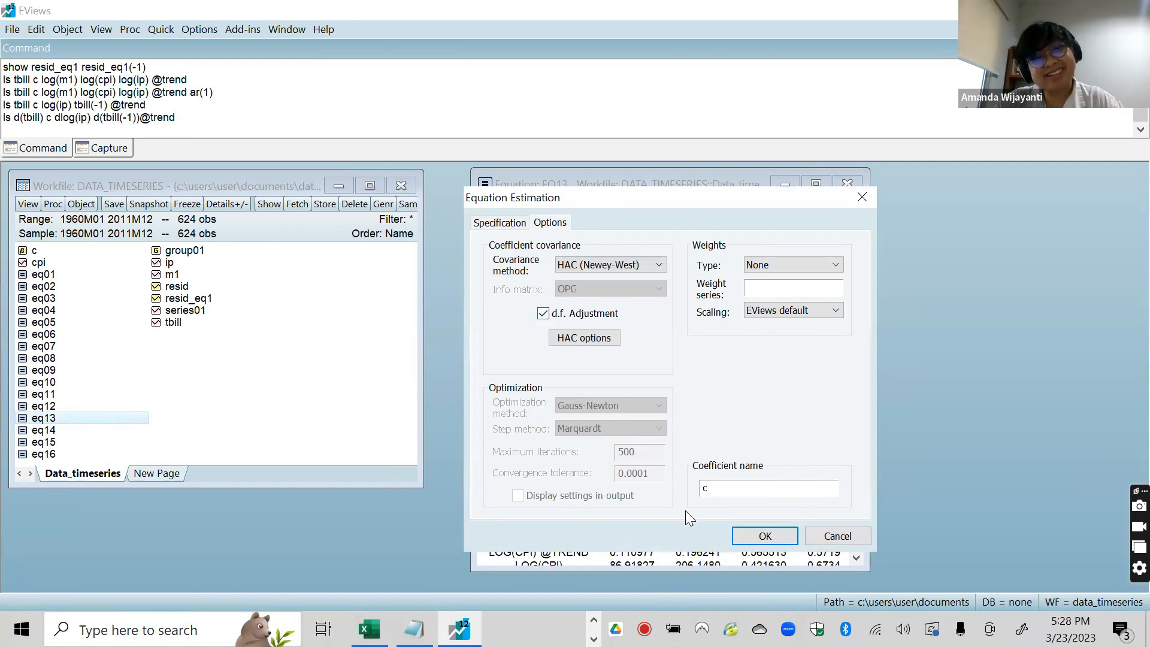
click(766, 536)
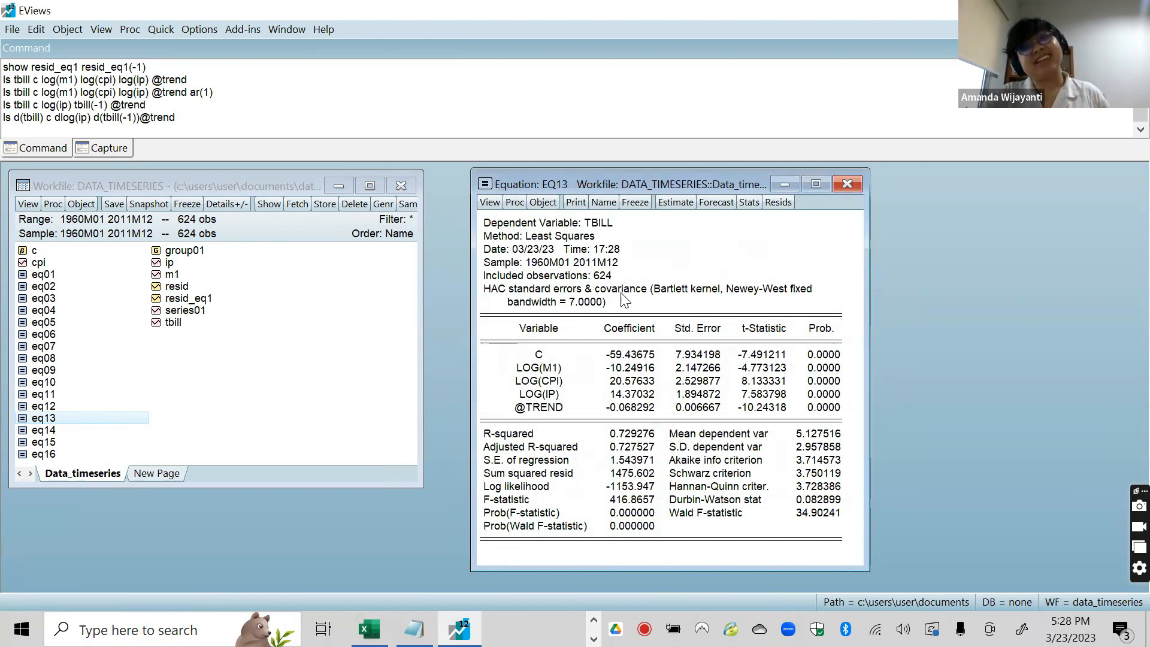
click(567, 305)
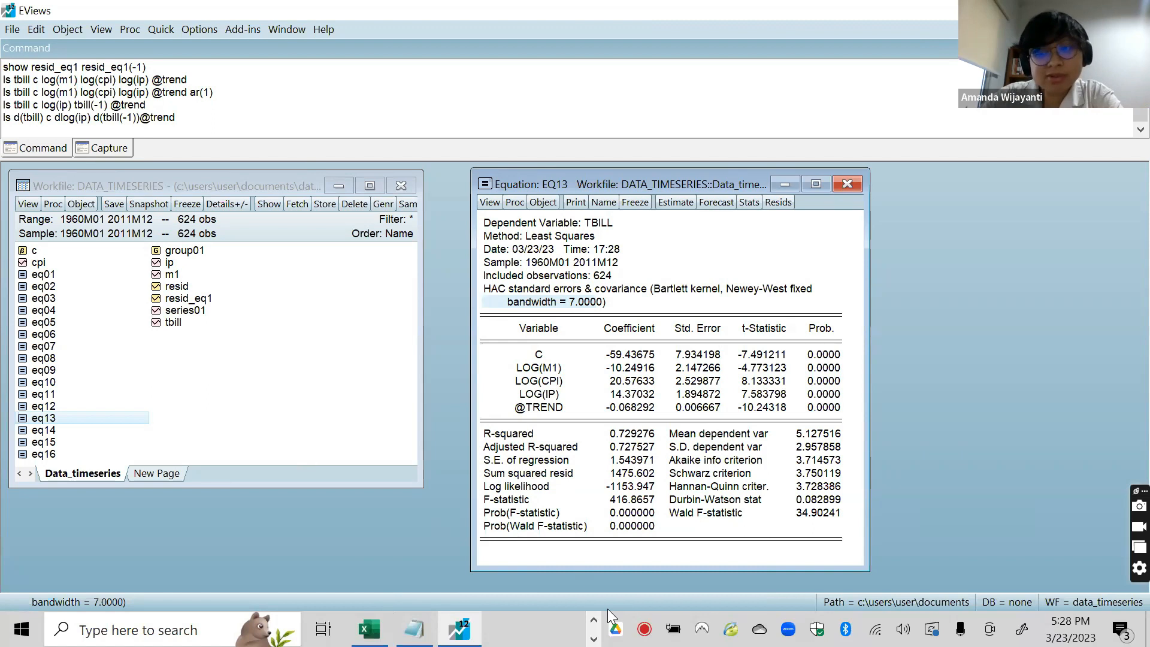
Switch to the PowerPoint slide show and advance to the slide on testing for heteroskedasticity in time series models
click(593, 639)
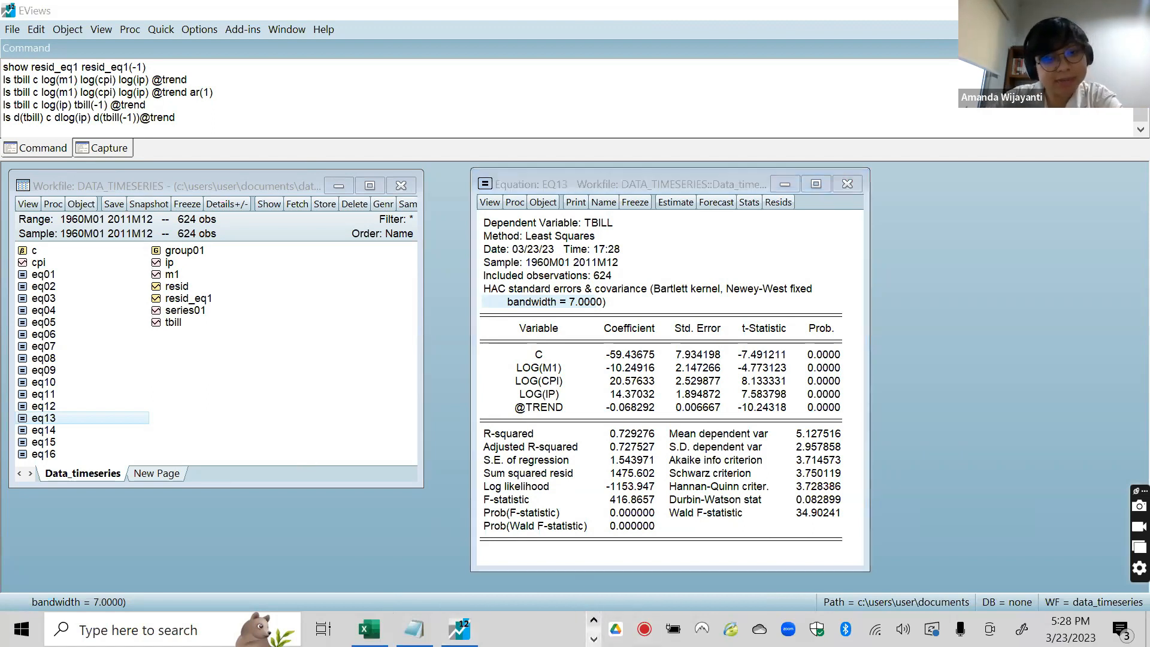
click(593, 620)
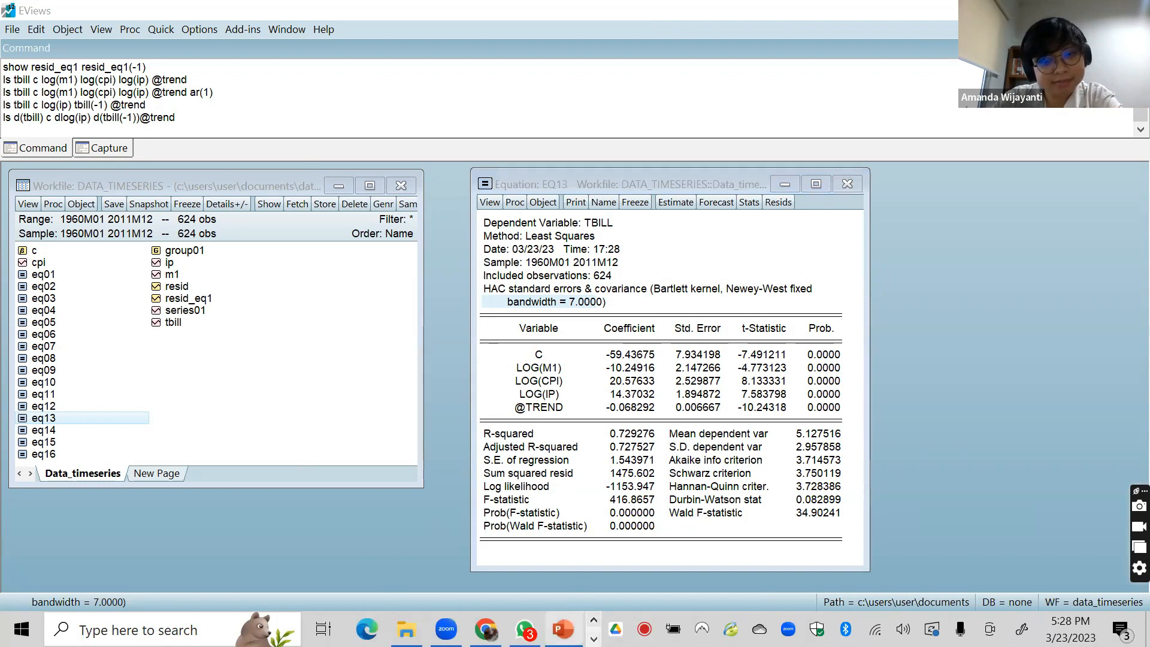
click(563, 630)
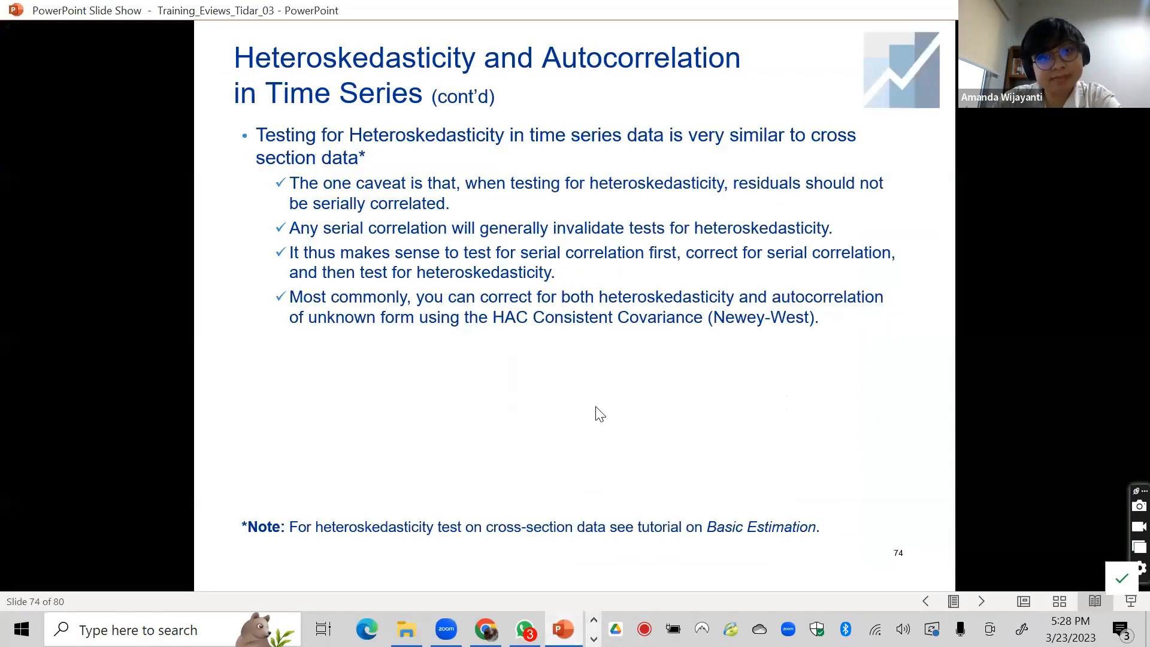
click(600, 413)
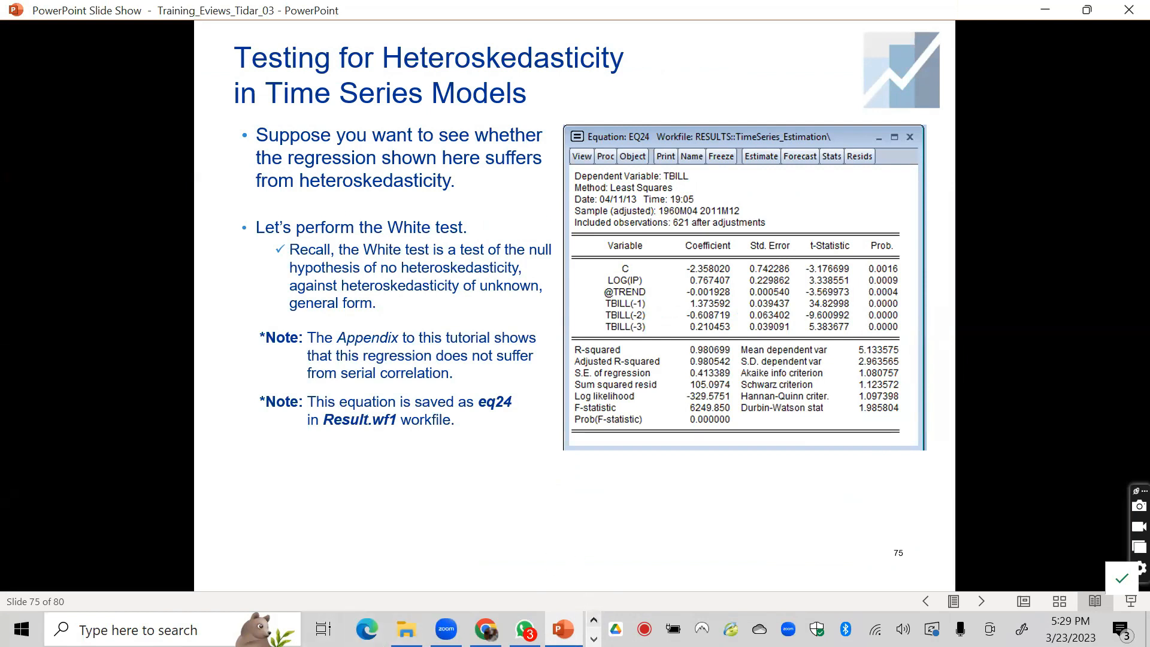
Switch to the data_timeseries workbook in Excel and examine the monthly M1, Tbill, CPI and IP observations, including the first M1 values
click(593, 638)
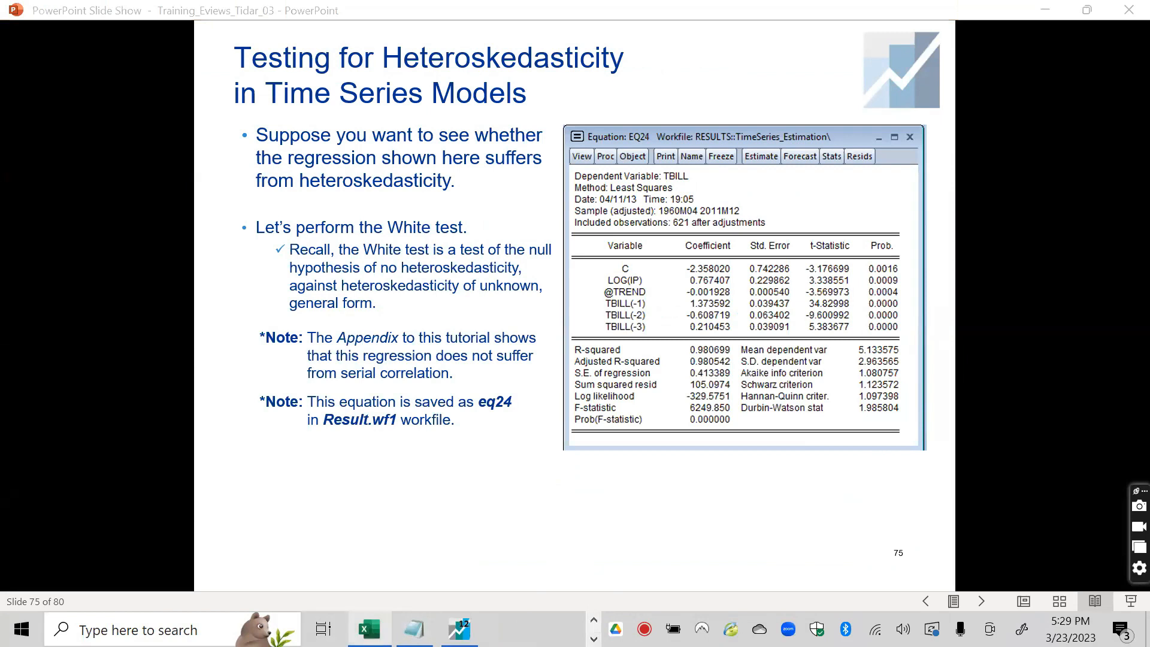
click(369, 629)
click(505, 329)
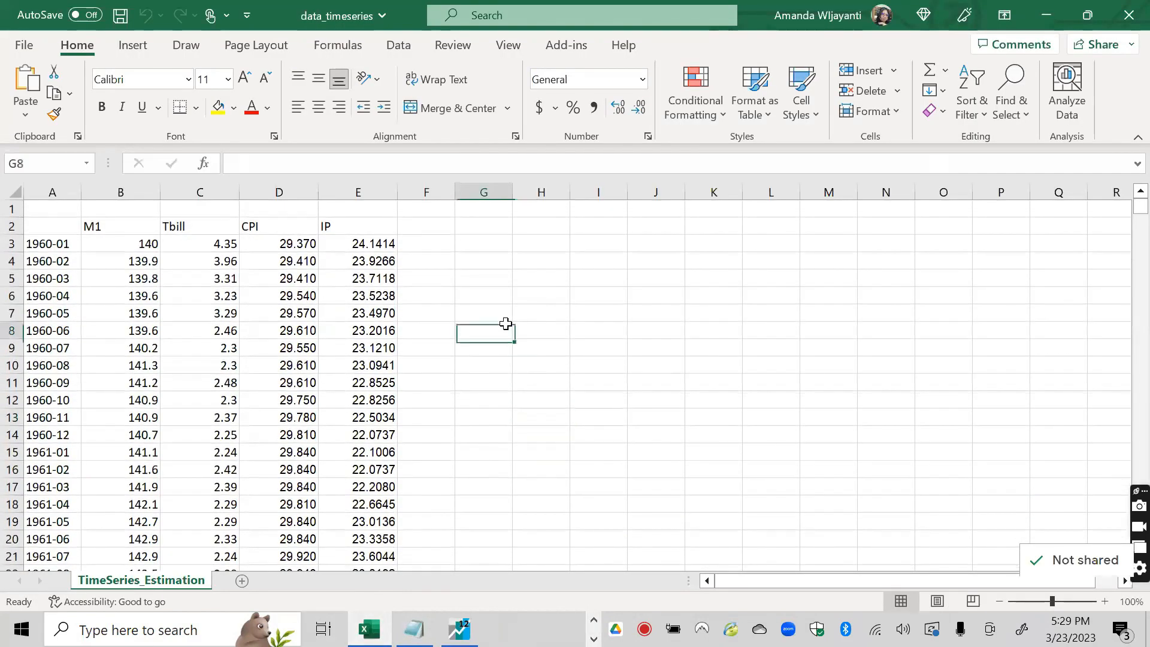
click(126, 355)
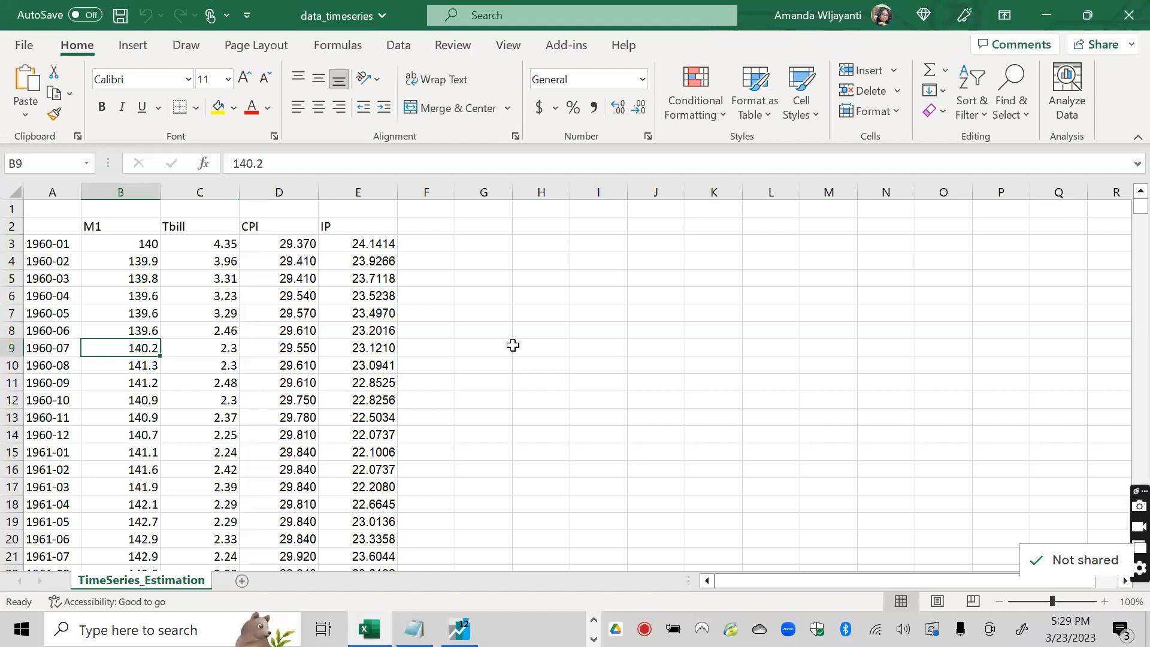
scroll(513, 346, down, 15)
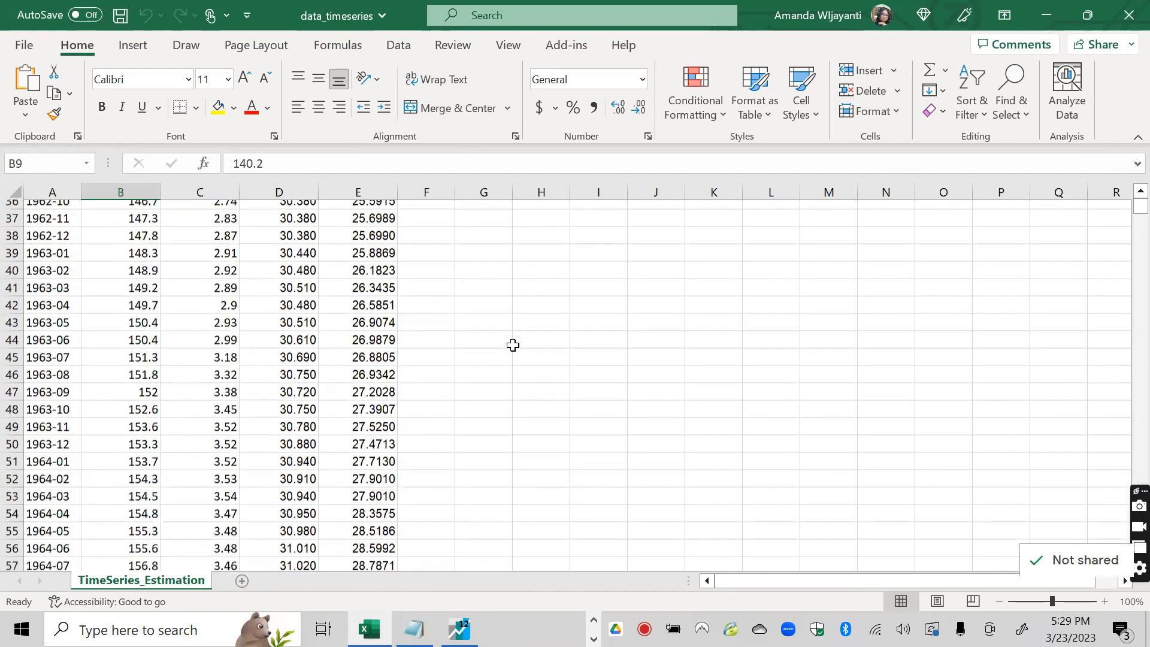
scroll(513, 346, down, 17)
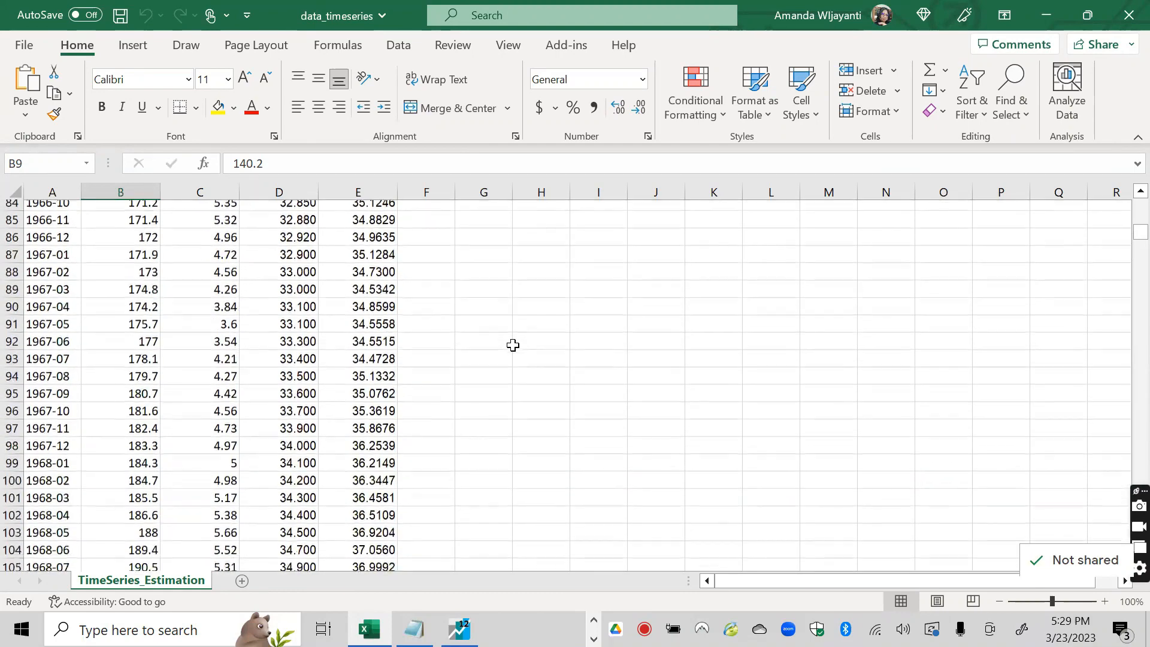
scroll(513, 346, down, 20)
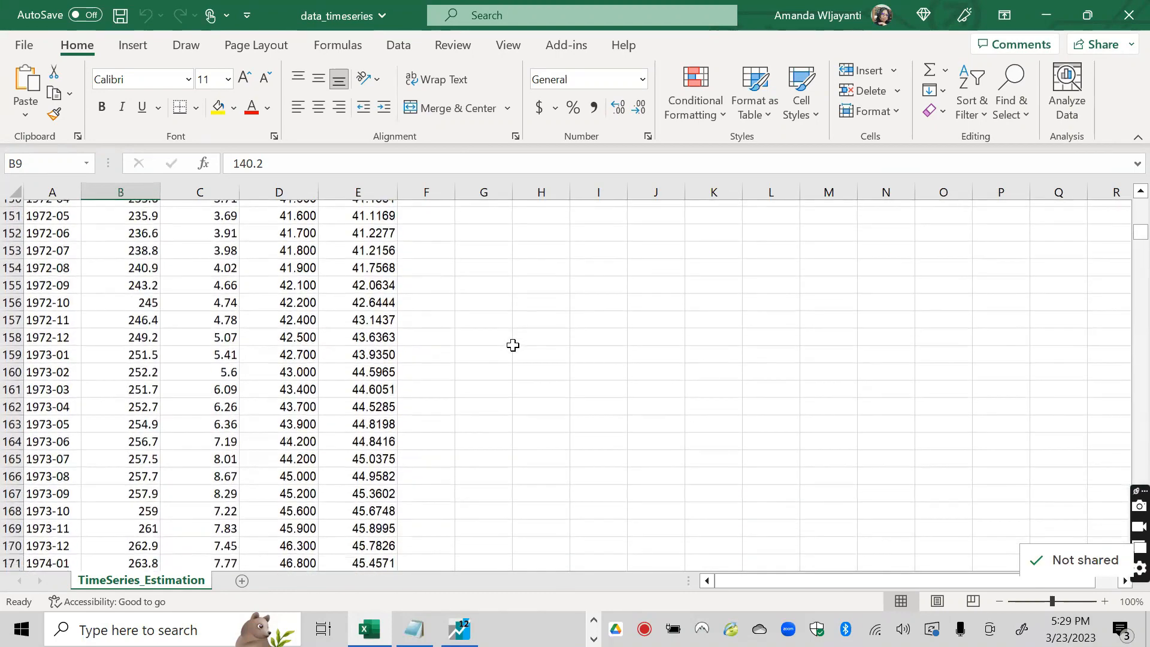
scroll(512, 346, down, 6)
scroll(513, 346, up, 16)
scroll(513, 346, up, 20)
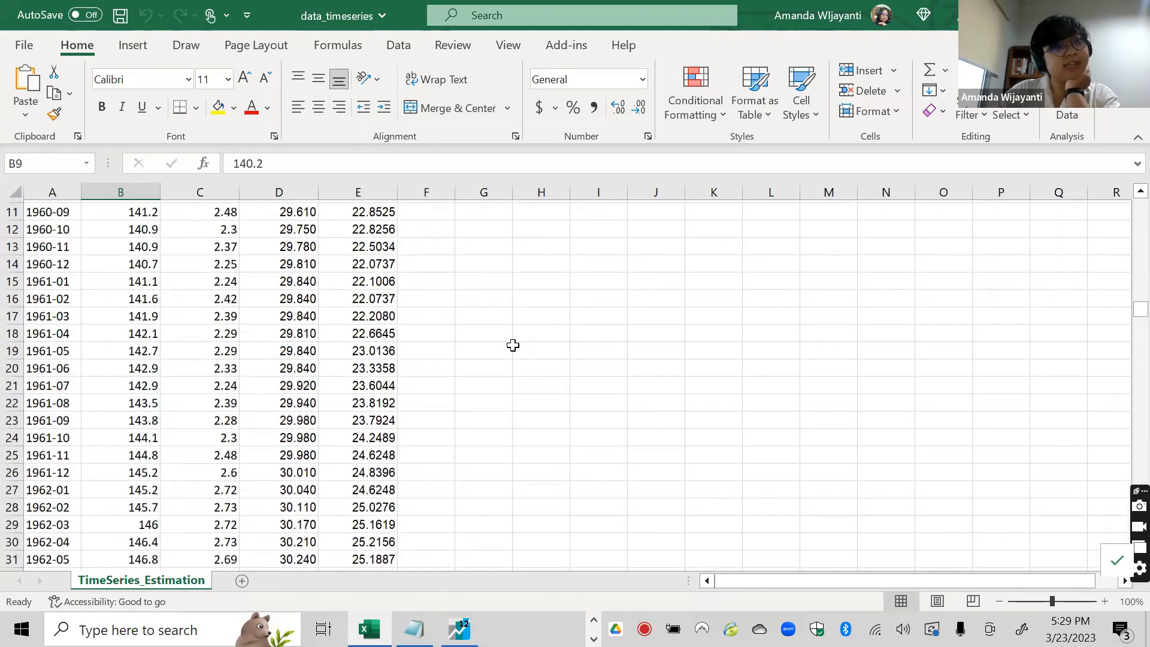
click(146, 277)
click(136, 251)
click(136, 277)
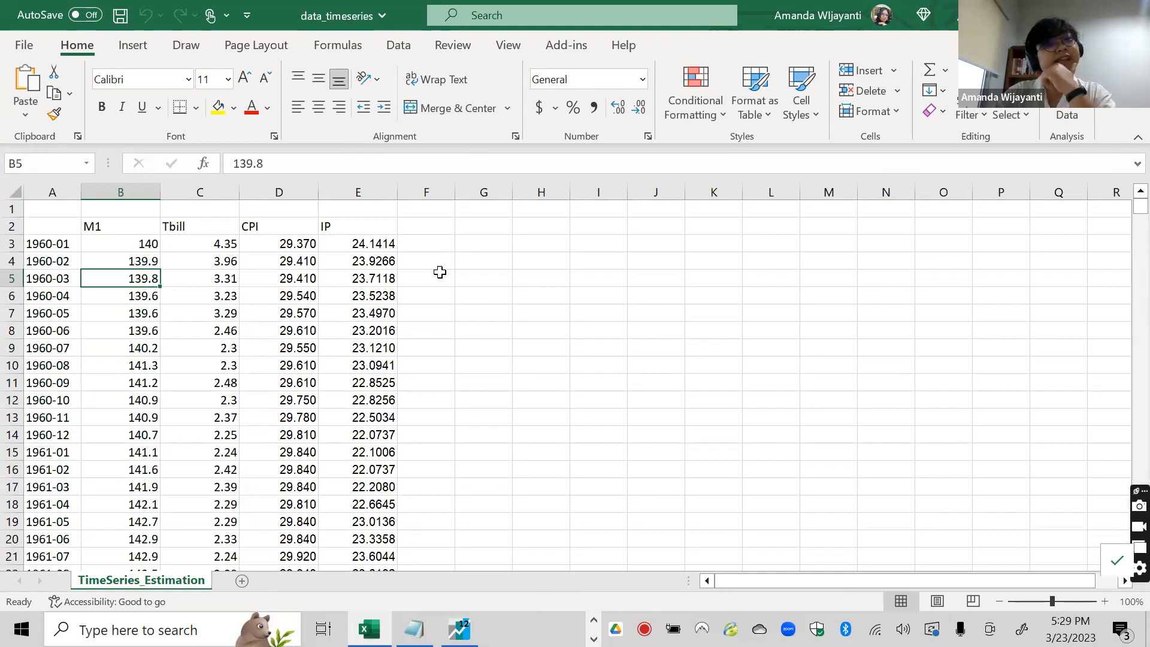
click(459, 274)
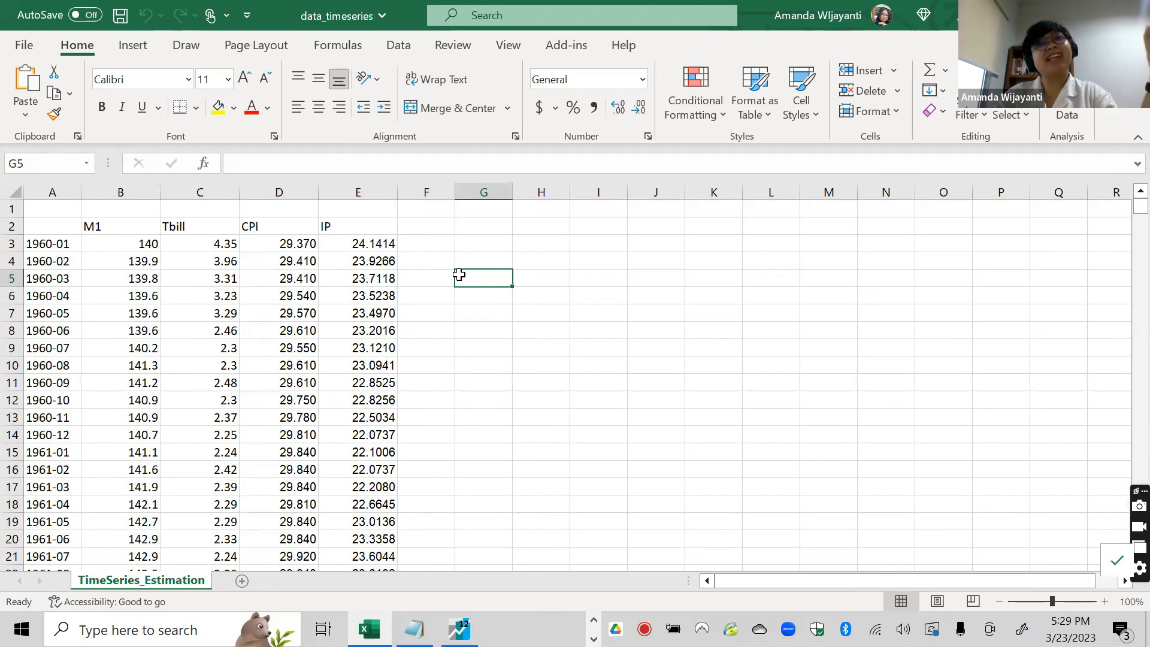
click(582, 300)
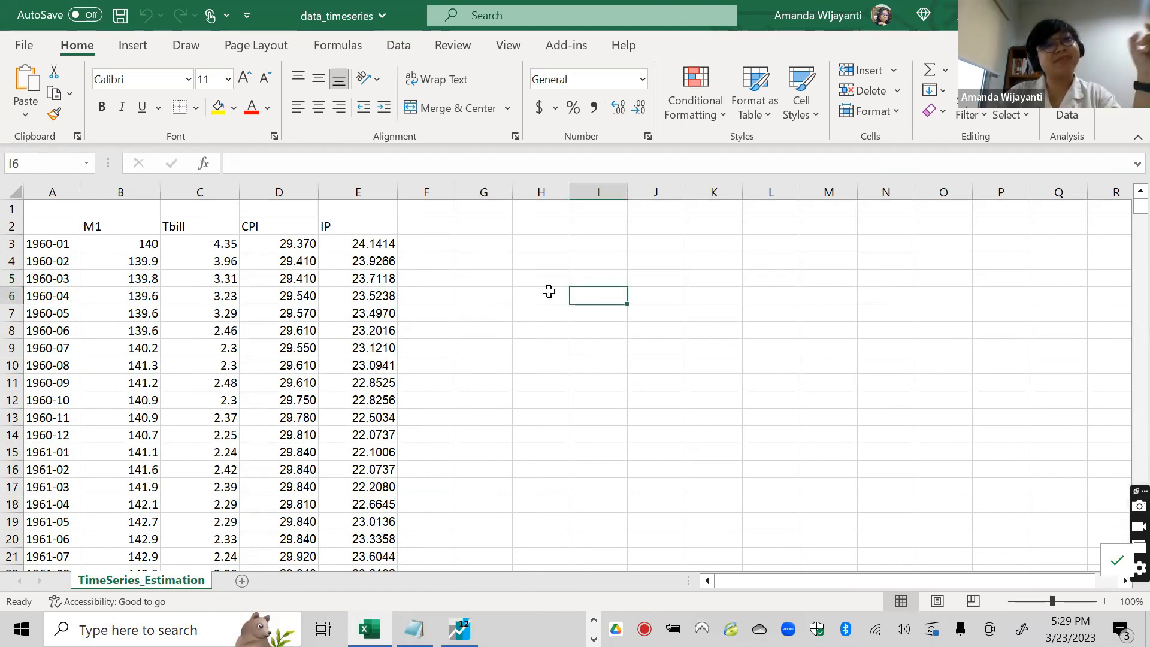
click(521, 277)
click(488, 274)
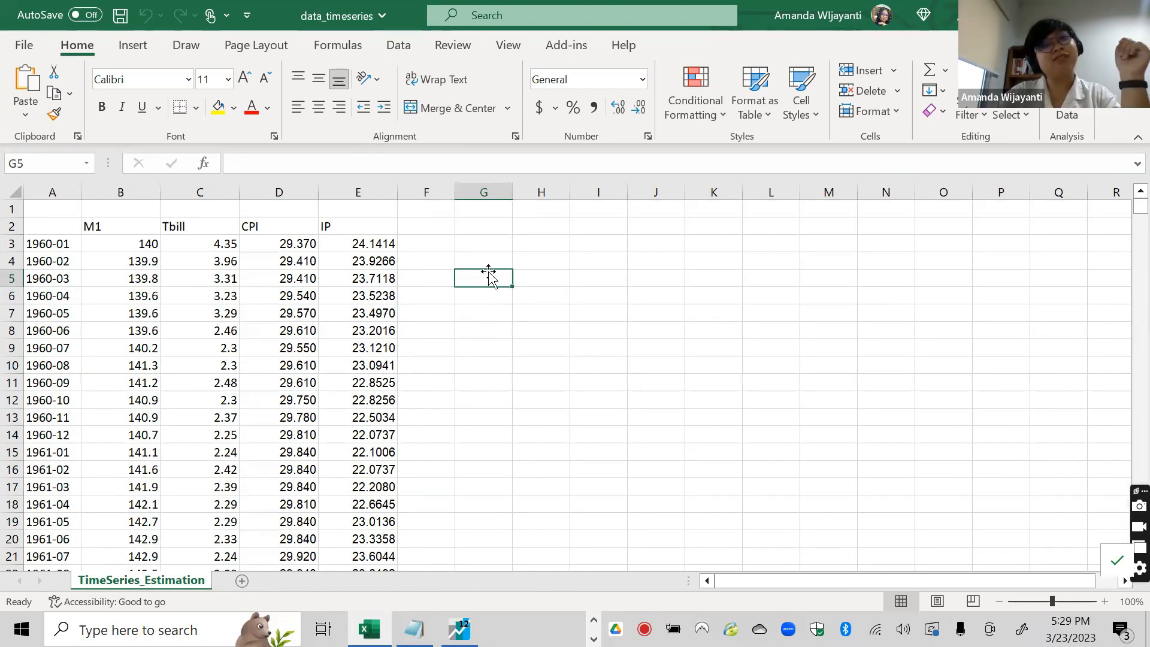
click(477, 246)
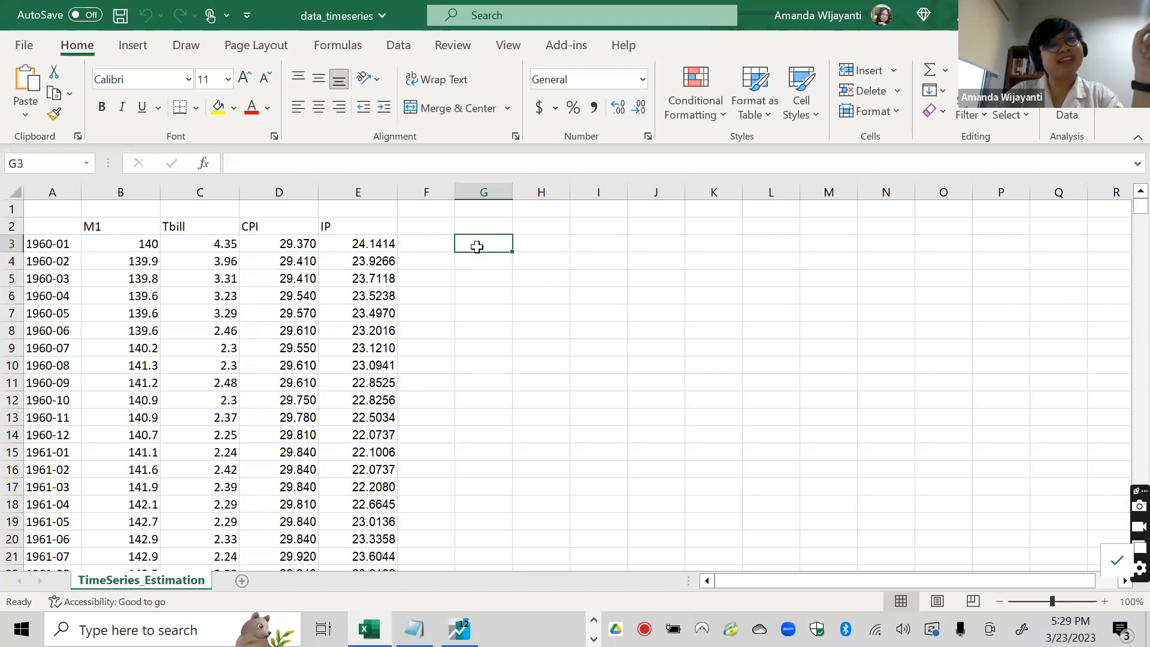
click(558, 297)
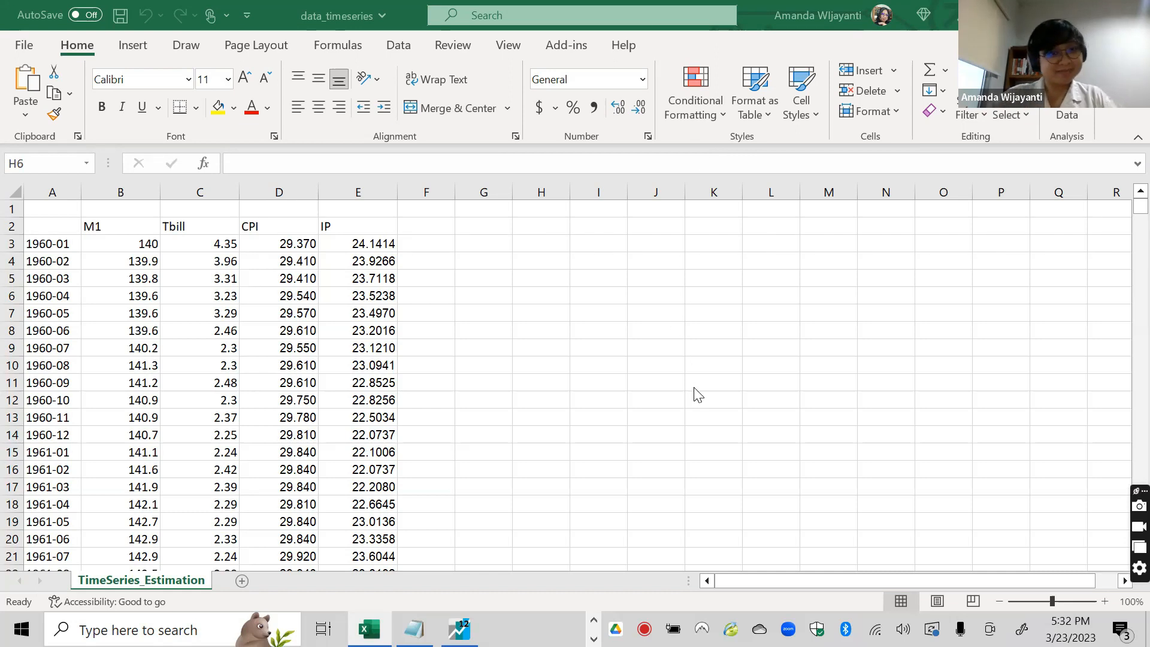
scroll(450, 346, down, 20)
scroll(450, 345, down, 6)
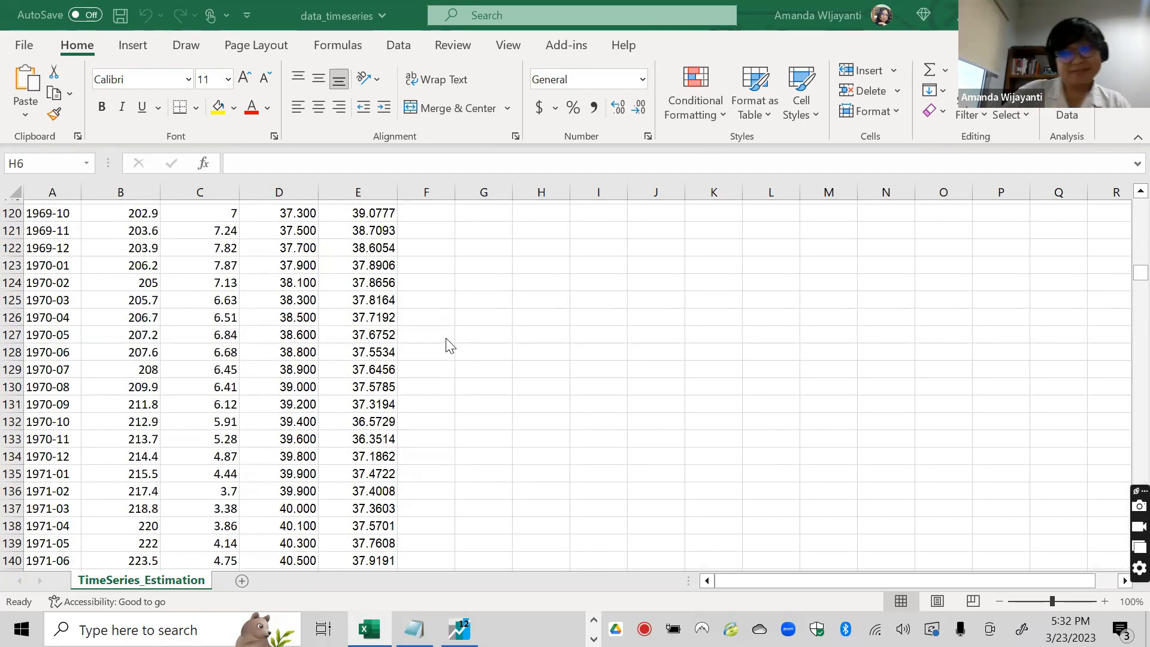